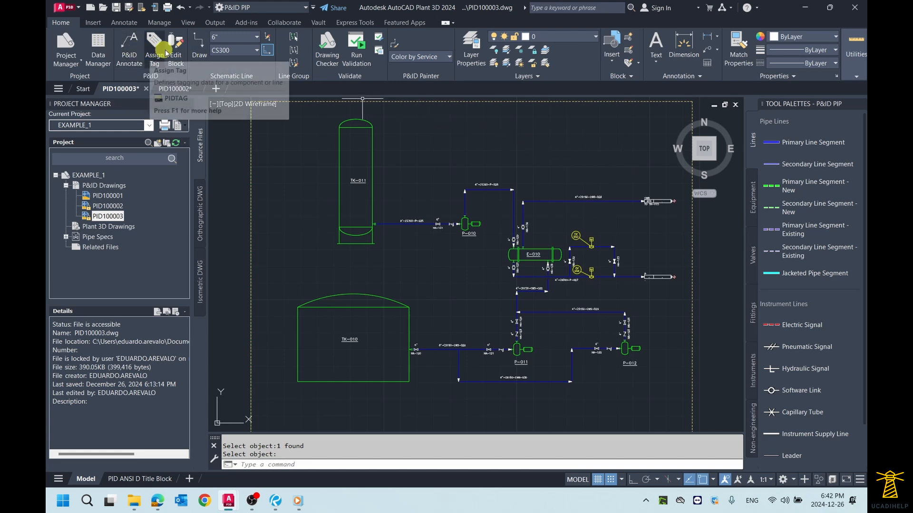
# - Annotate tank TK-011 with the Equipment Tag style, placing the annotation to the right of the tank
pyautogui.click(130, 49)
pyautogui.scroll(4, 411, 163)
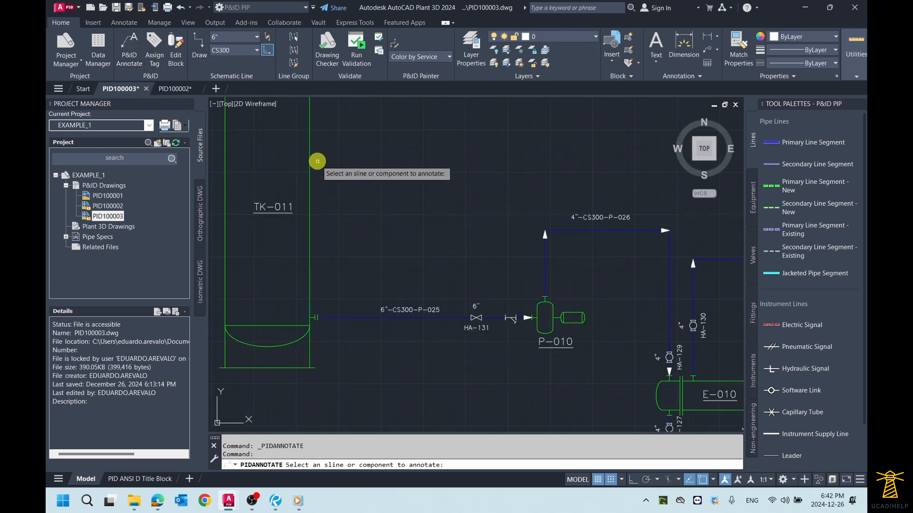
pyautogui.click(310, 162)
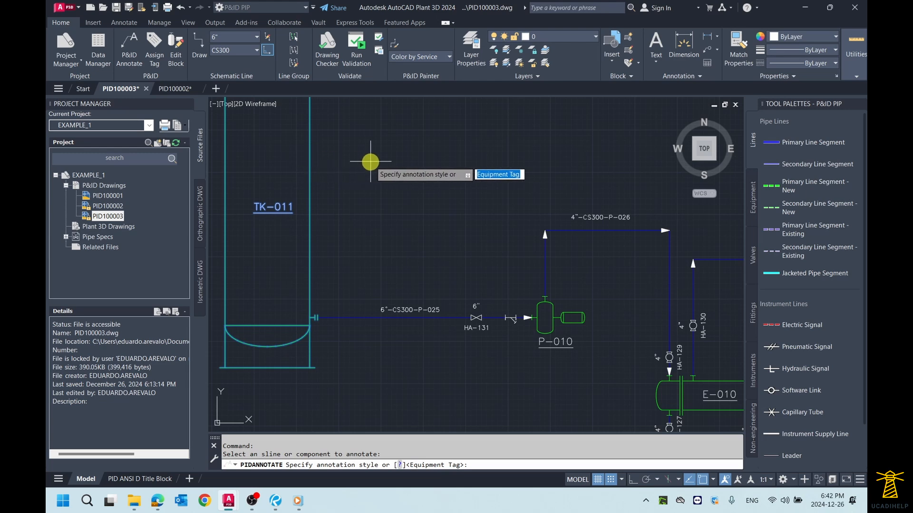
pyautogui.rightClick(369, 145)
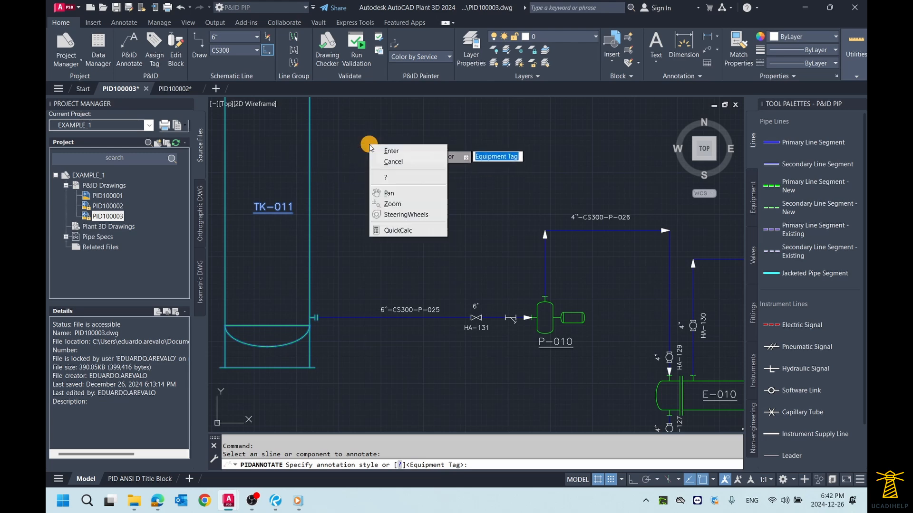
pyautogui.click(390, 150)
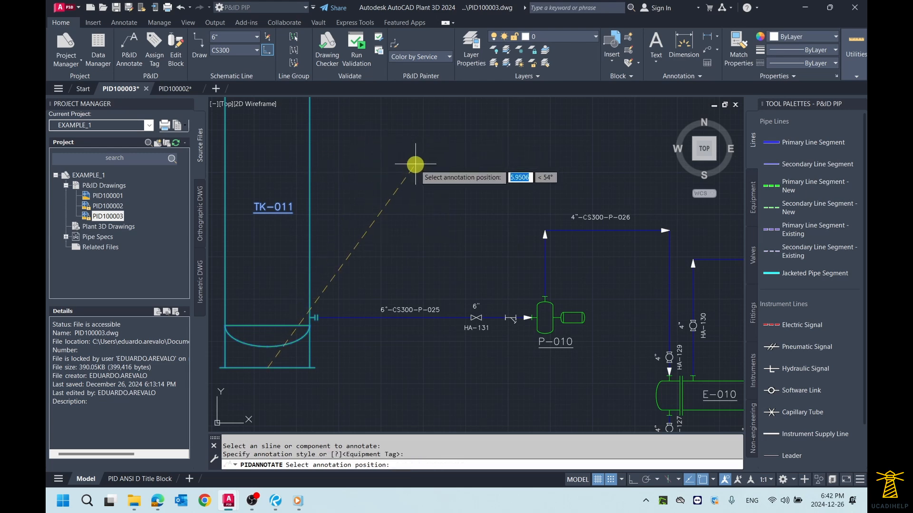
pyautogui.click(379, 172)
# - Delete the extra TK-011 tag annotation placed outside the tank
pyautogui.click(395, 198)
pyautogui.click(368, 148)
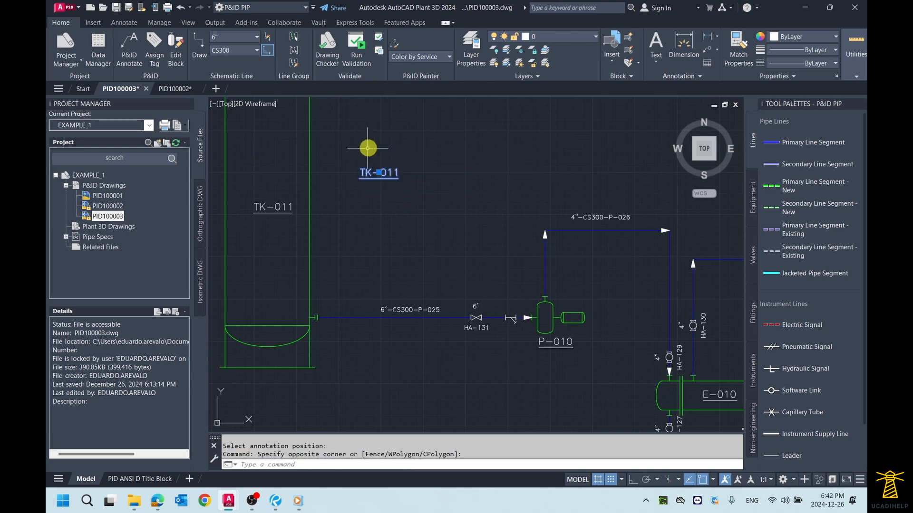
pyautogui.moveTo(379, 137); pyautogui.dragTo(403, 157, button='middle')
pyautogui.press('Delete')
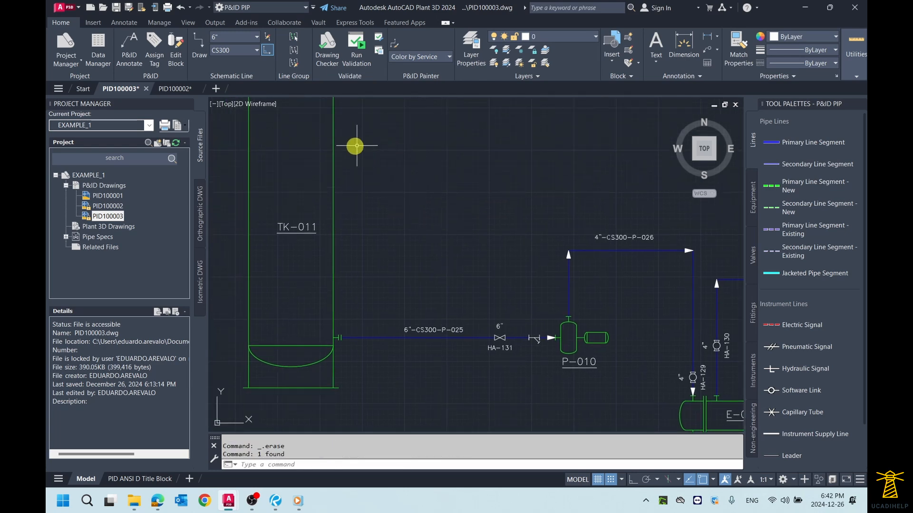
# - Examine the annotation choices offered for tank TK-011 without applying one
pyautogui.click(335, 148)
pyautogui.rightClick(334, 151)
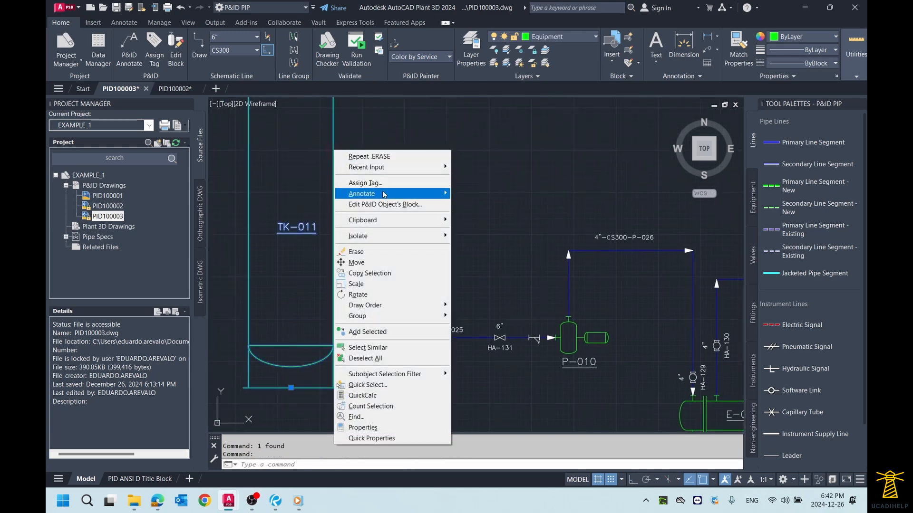
pyautogui.moveTo(424, 196)
pyautogui.press('Escape')
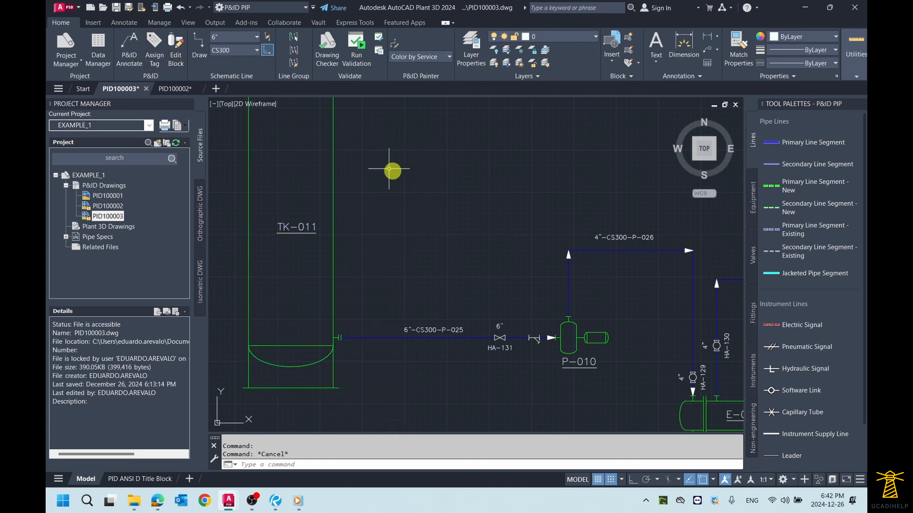
pyautogui.scroll(-2, 393, 169)
pyautogui.moveTo(391, 151); pyautogui.dragTo(389, 163, button='middle')
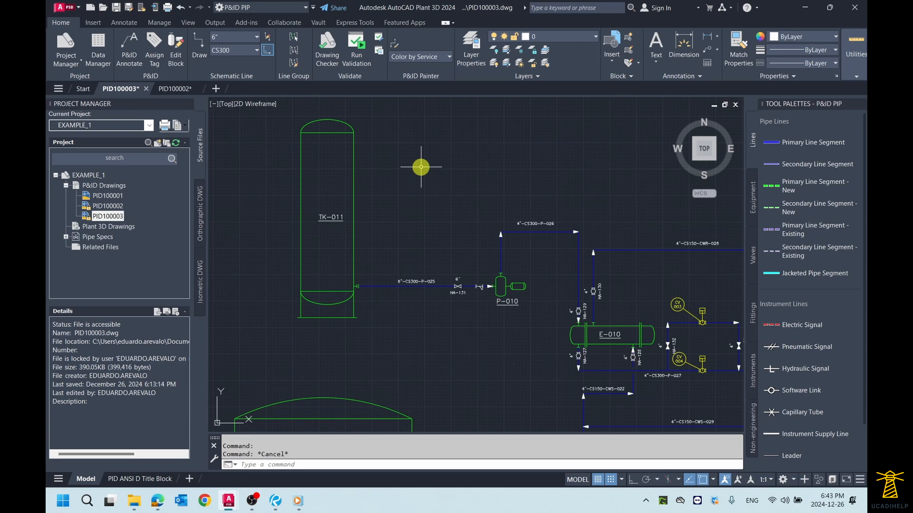
pyautogui.scroll(-5, 601, 261)
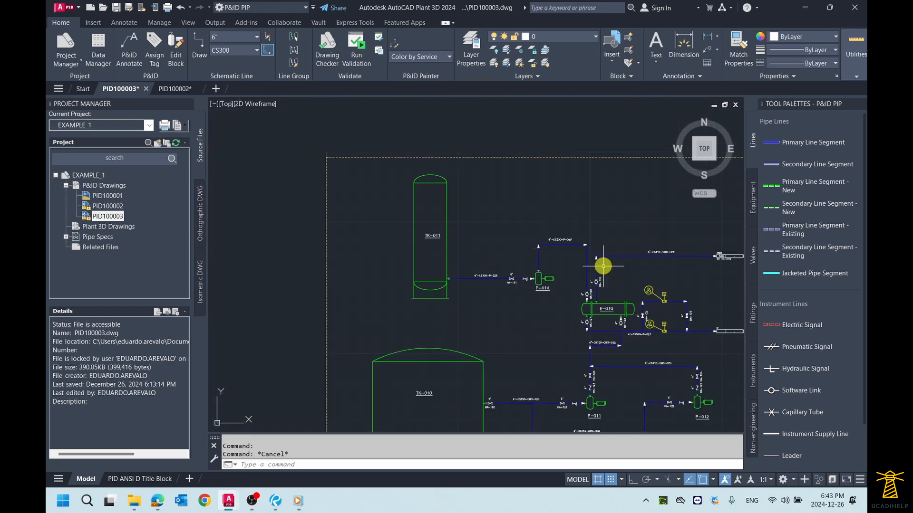
pyautogui.scroll(5, 522, 285)
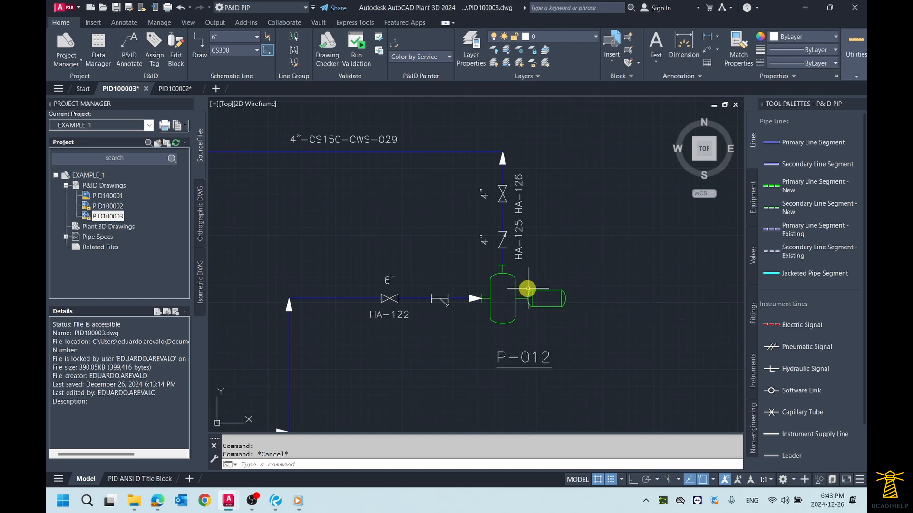
pyautogui.scroll(-5, 528, 289)
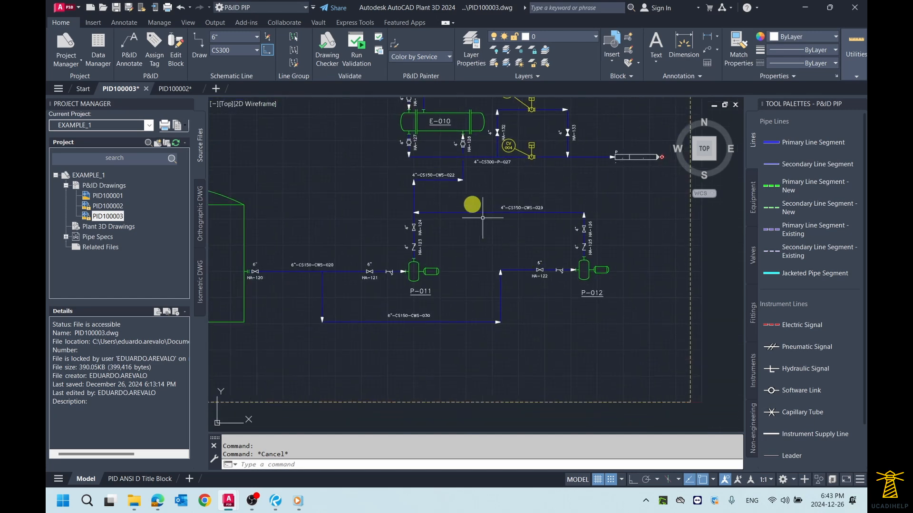
pyautogui.moveTo(454, 179); pyautogui.dragTo(462, 252, button='middle')
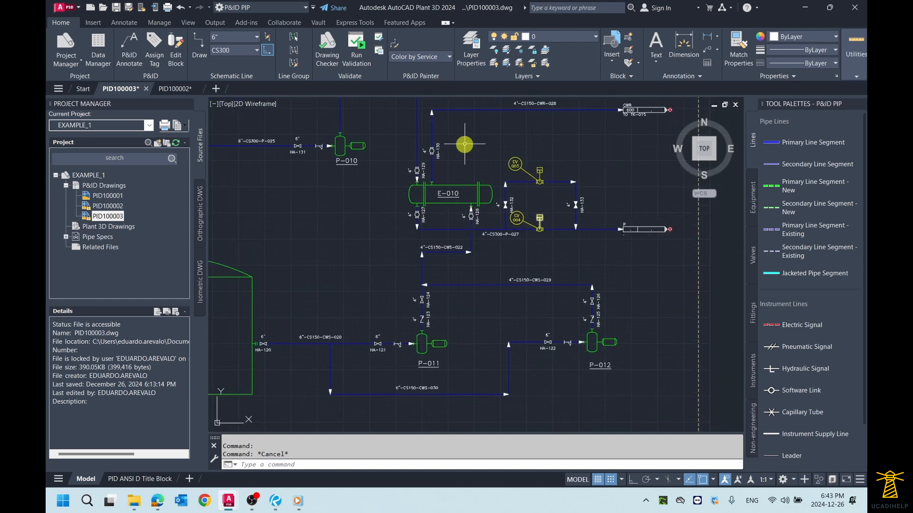
# - Open the P&ID object block of heat exchanger E-010 for editing and move its edit dialog clear of the geometry
pyautogui.scroll(5, 435, 184)
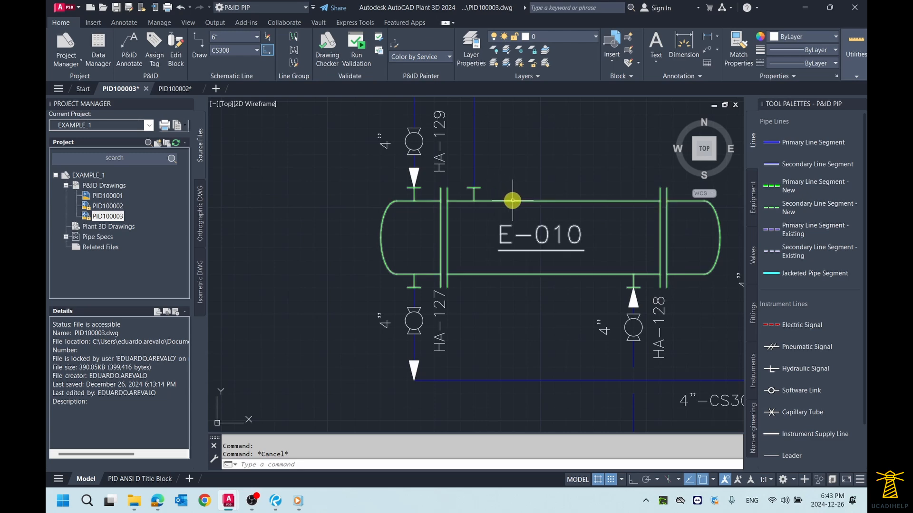
pyautogui.moveTo(552, 186)
pyautogui.mouseDown(button='middle')
pyautogui.moveTo(484, 191)
pyautogui.moveTo(511, 189)
pyautogui.moveTo(496, 186)
pyautogui.mouseUp(button='middle')
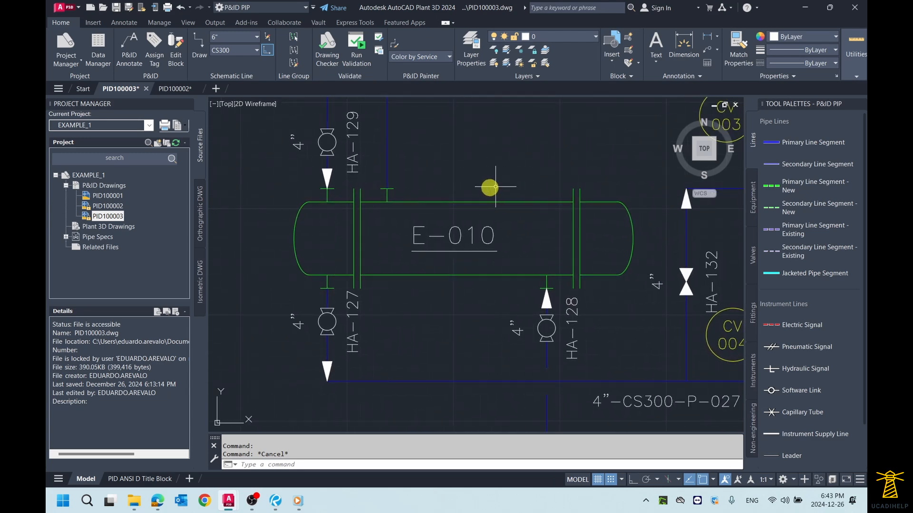
pyautogui.click(473, 202)
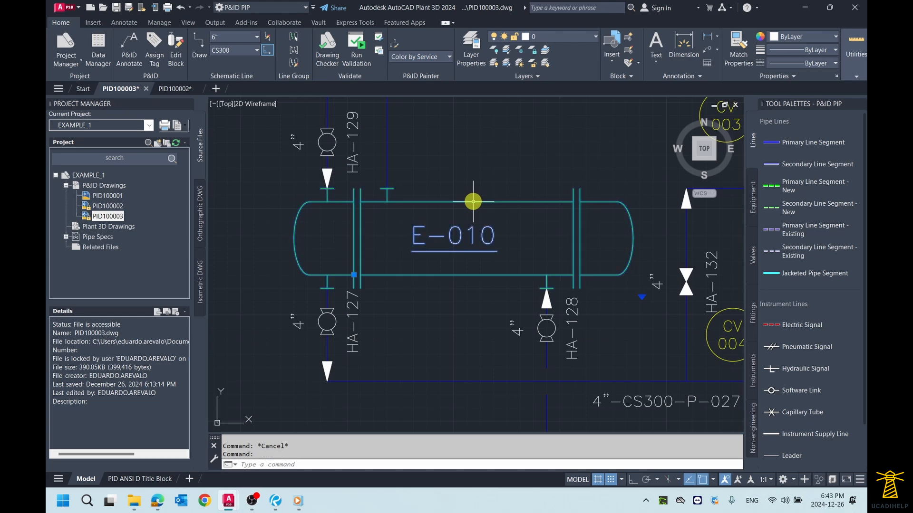
pyautogui.rightClick(473, 202)
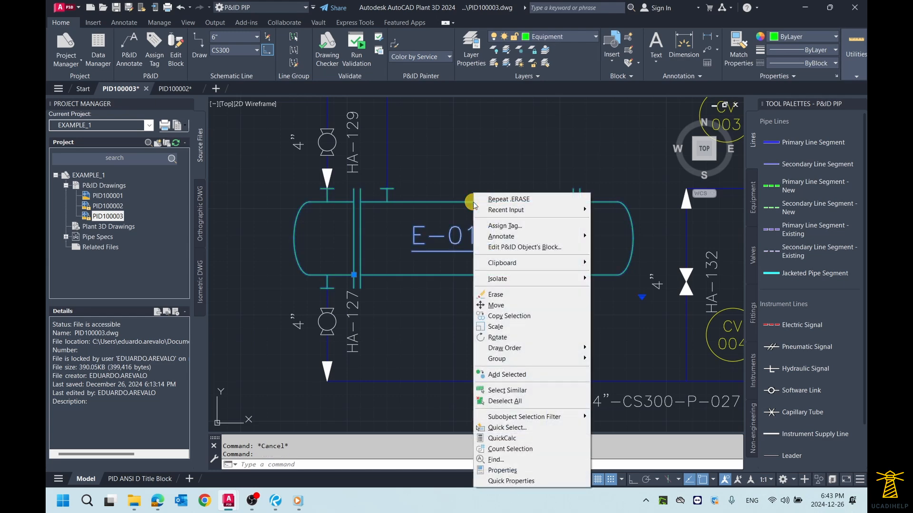
pyautogui.click(545, 248)
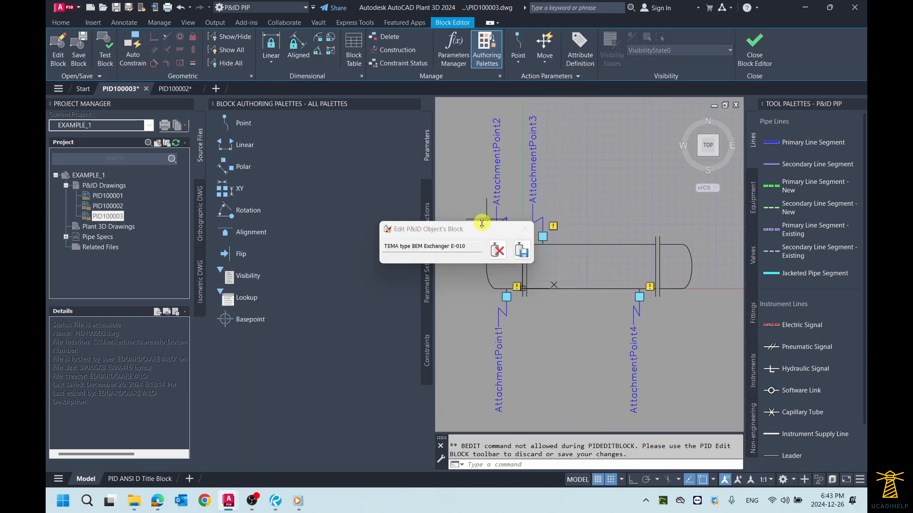
pyautogui.moveTo(483, 229); pyautogui.dragTo(386, 133)
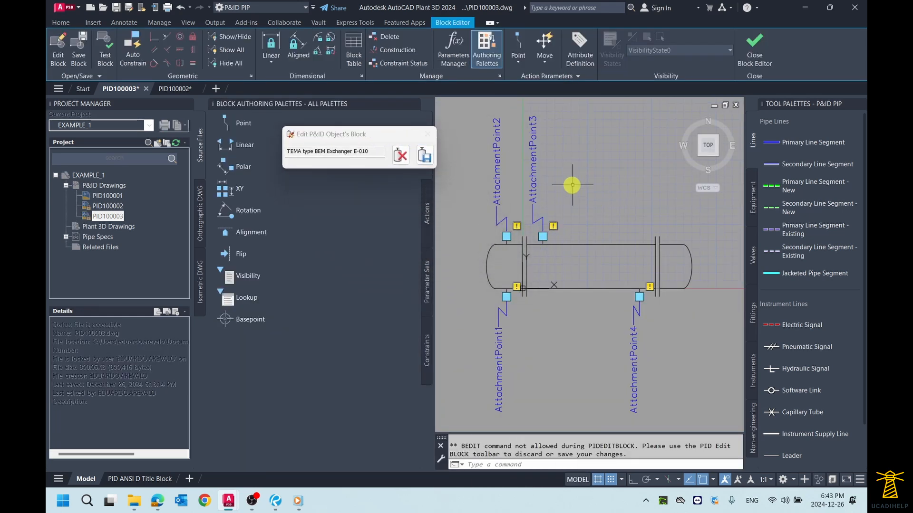
# - Draw a horizontal line 2.0 units long through the exchanger shell, joining the inner faces of the two flange pairs
pyautogui.scroll(1, 575, 185)
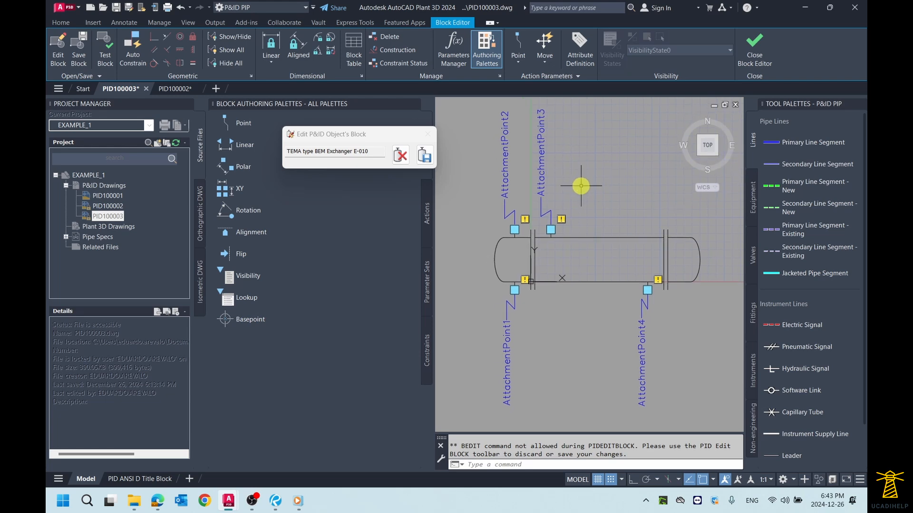
pyautogui.scroll(2, 572, 241)
pyautogui.moveTo(572, 241); pyautogui.dragTo(576, 229, button='middle')
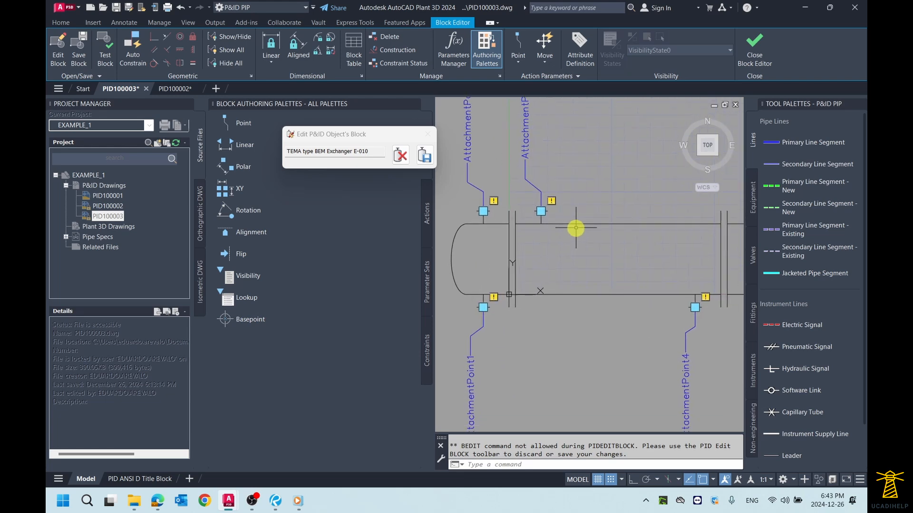
pyautogui.write('line')
pyautogui.press('Return')
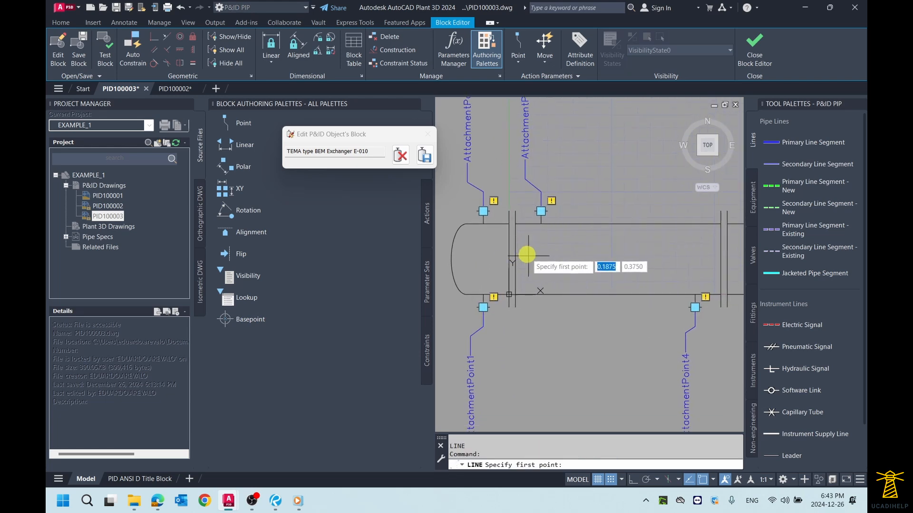
pyautogui.click(515, 255)
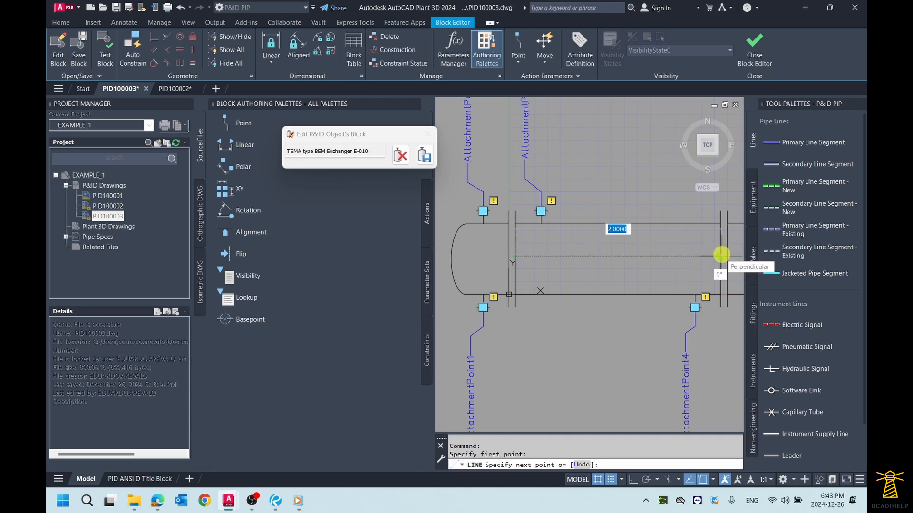
pyautogui.click(721, 254)
pyautogui.press('Escape')
# - Examine the edited exchanger block, including its new inner line and its attachment points at the nozzles
pyautogui.scroll(-2, 656, 235)
pyautogui.scroll(-1, 632, 205)
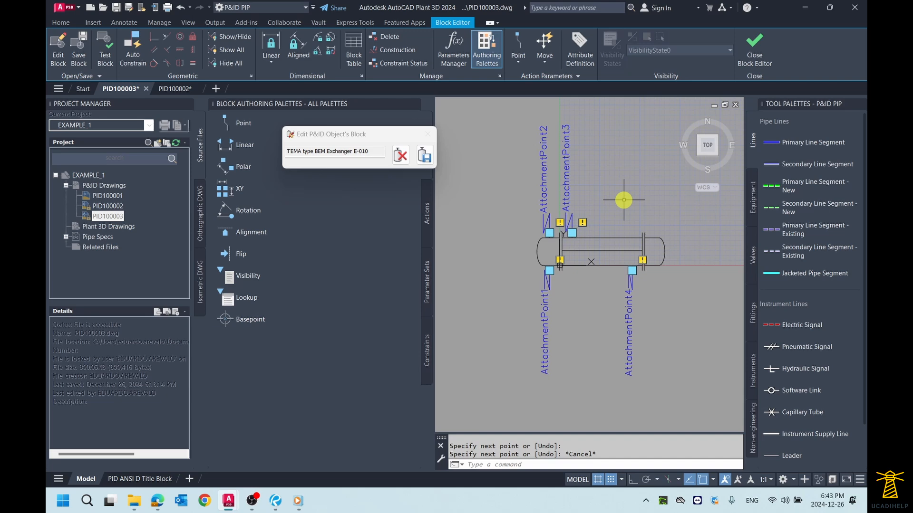
pyautogui.scroll(4, 563, 230)
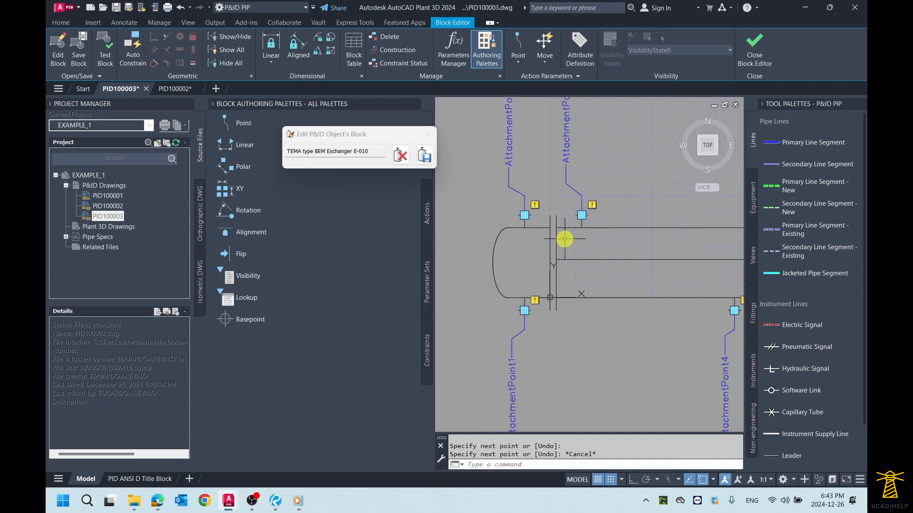
pyautogui.scroll(-4, 564, 230)
pyautogui.scroll(2, 600, 220)
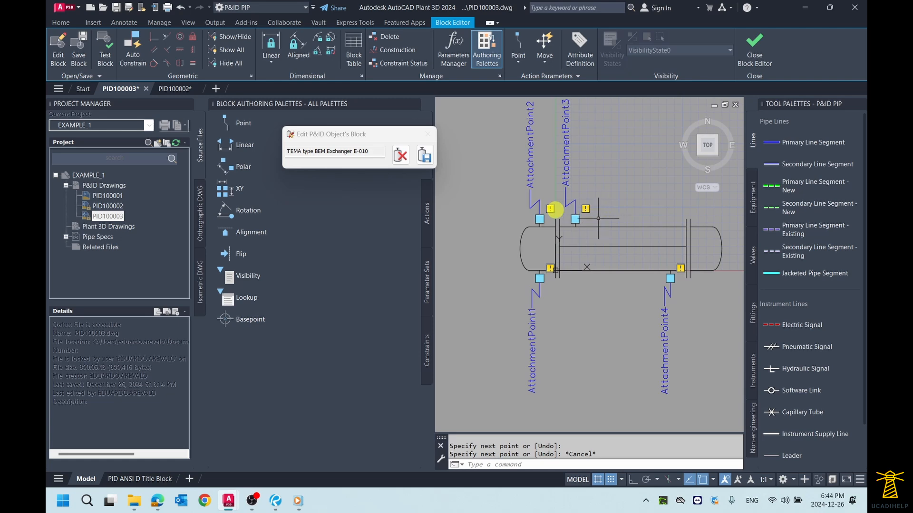
pyautogui.scroll(4, 554, 209)
pyautogui.scroll(-4, 554, 209)
pyautogui.moveTo(606, 204); pyautogui.dragTo(609, 200, button='middle')
pyautogui.scroll(2, 561, 220)
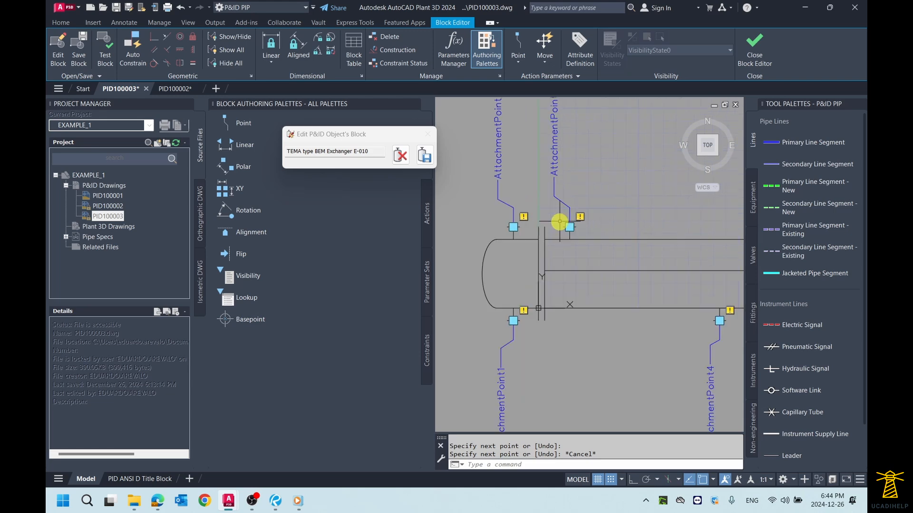
pyautogui.scroll(-1, 561, 221)
pyautogui.scroll(3, 565, 225)
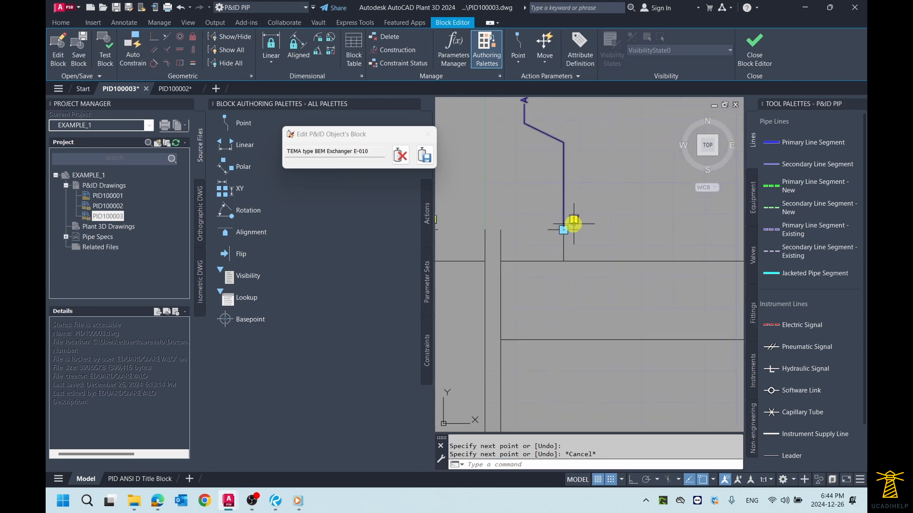
pyautogui.scroll(-4, 570, 223)
pyautogui.moveTo(619, 195); pyautogui.dragTo(600, 207, button='middle')
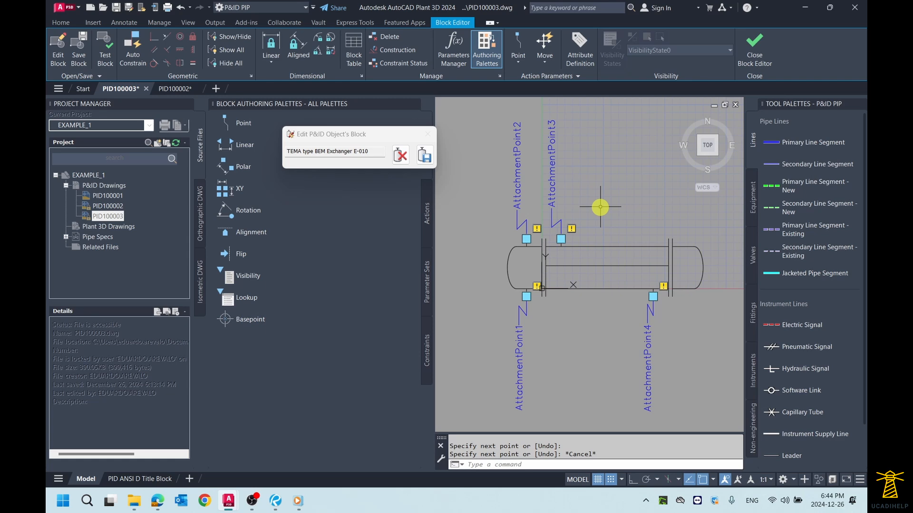
pyautogui.scroll(1, 574, 260)
pyautogui.scroll(-1, 572, 261)
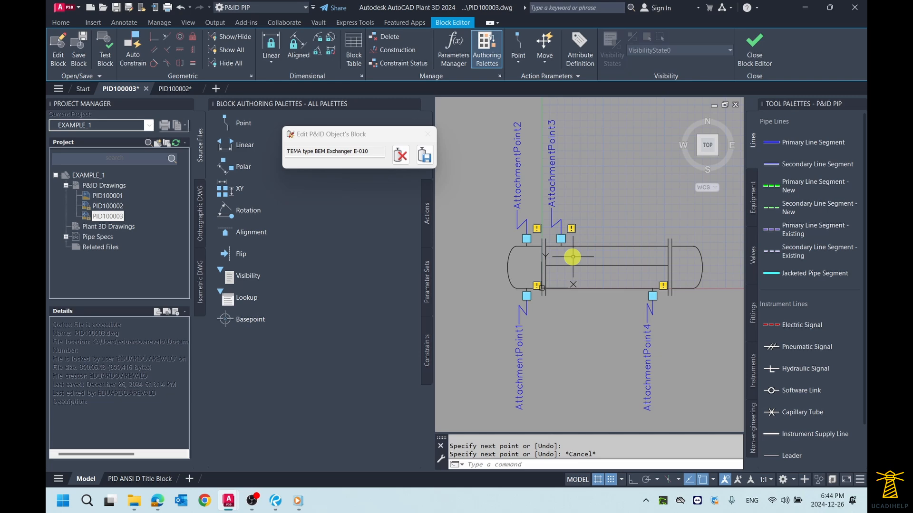
# - Save the block changes to exchanger E-010, return to the P&ID drawing and check the modified symbol
pyautogui.moveTo(379, 141); pyautogui.dragTo(481, 150)
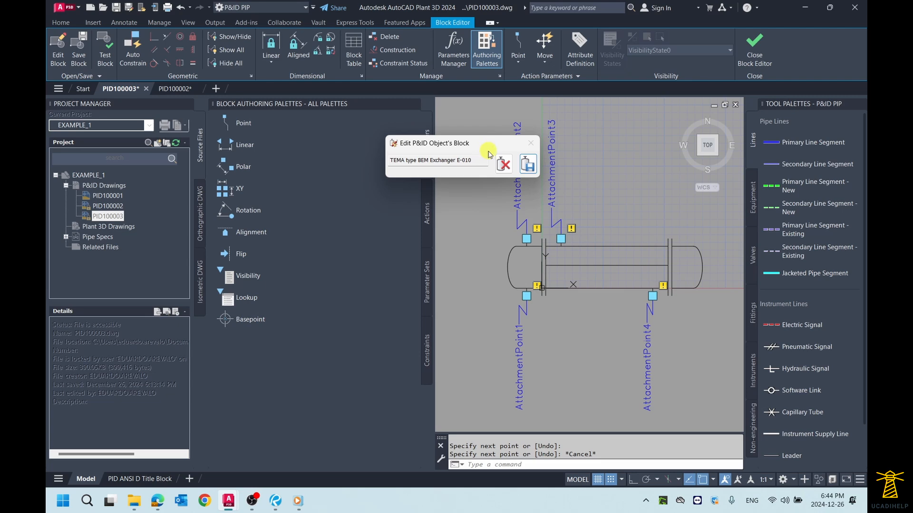
pyautogui.click(531, 168)
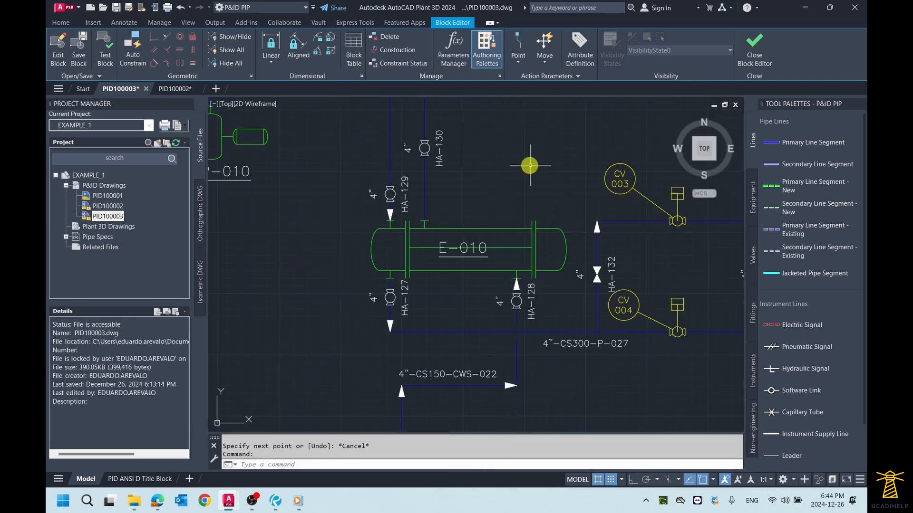
pyautogui.scroll(4, 486, 246)
pyautogui.scroll(-4, 489, 246)
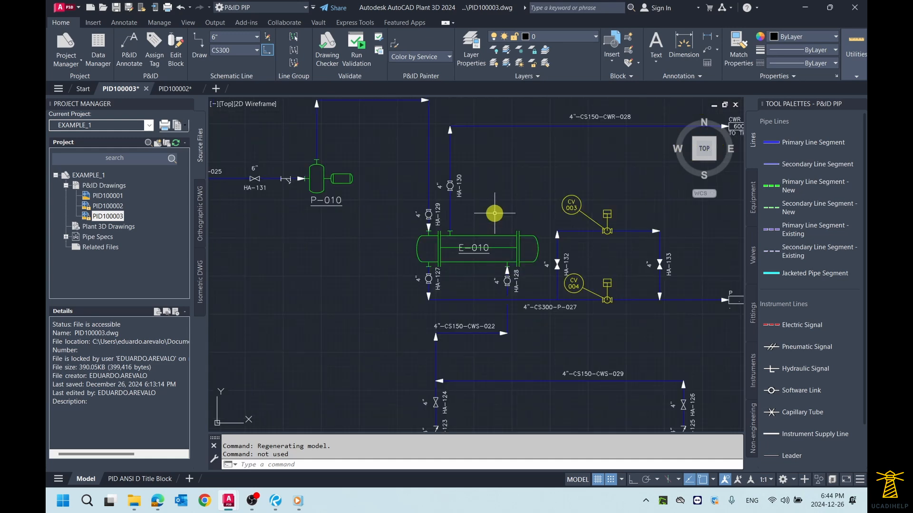
pyautogui.scroll(2, 473, 242)
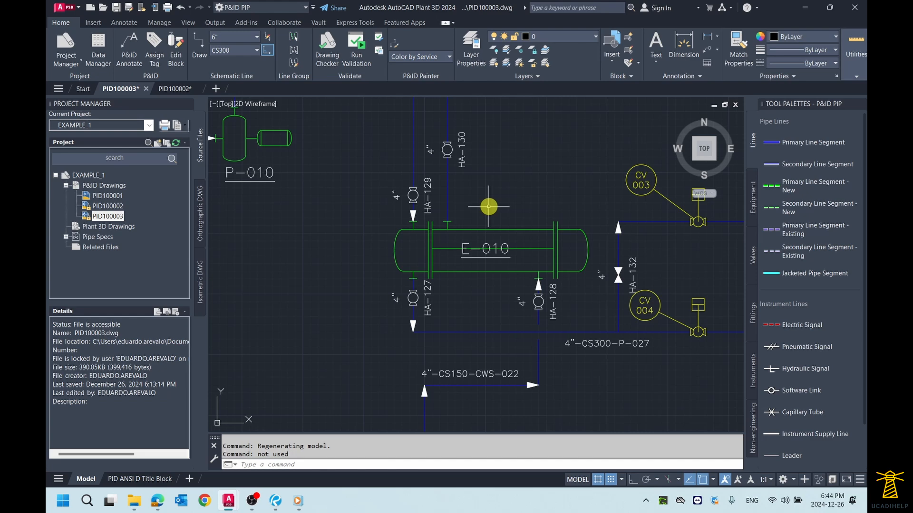
# - Preview a TEMA type BEM Exchanger symbol beside heat exchanger E-010 for comparison, without placing it
pyautogui.click(753, 197)
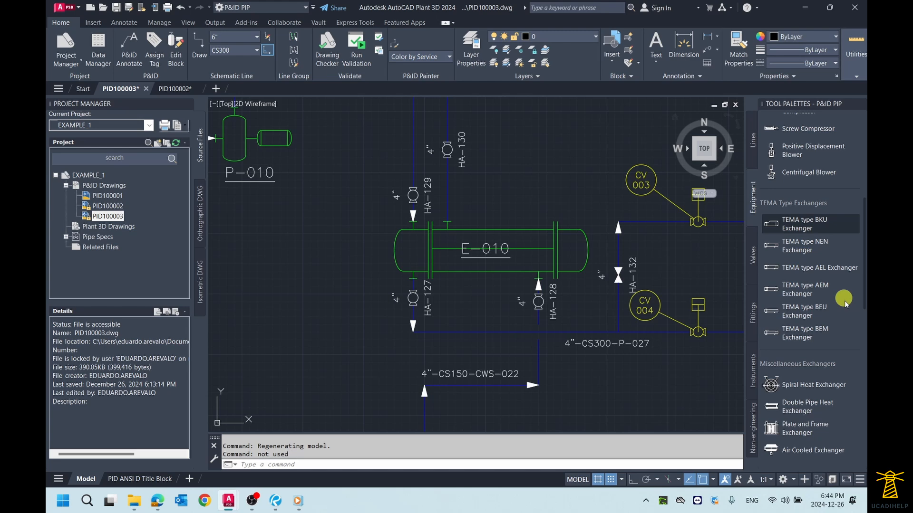
pyautogui.click(825, 332)
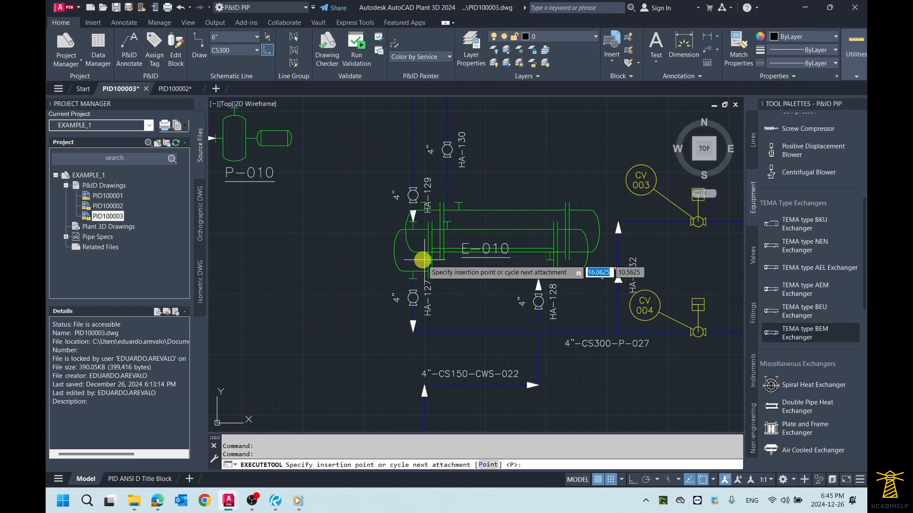
pyautogui.scroll(-2, 422, 260)
pyautogui.scroll(2, 284, 279)
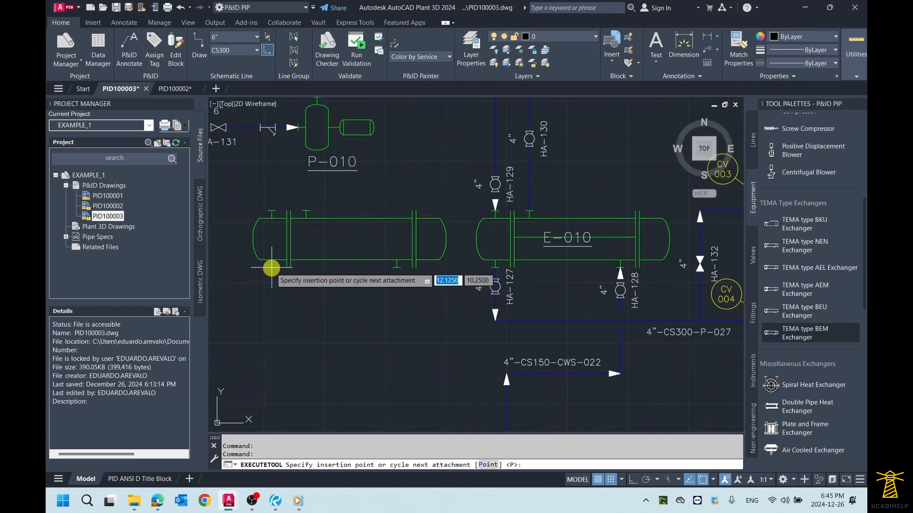
pyautogui.scroll(-1, 277, 267)
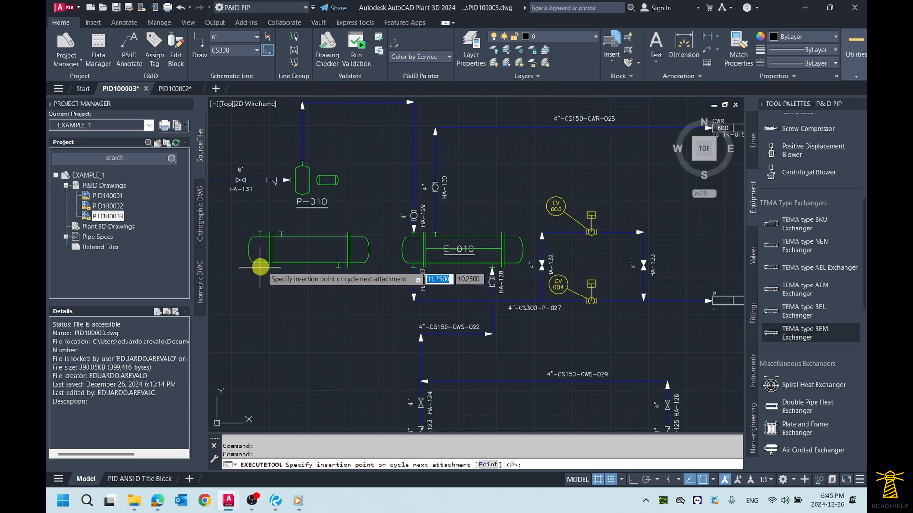
pyautogui.press('Escape')
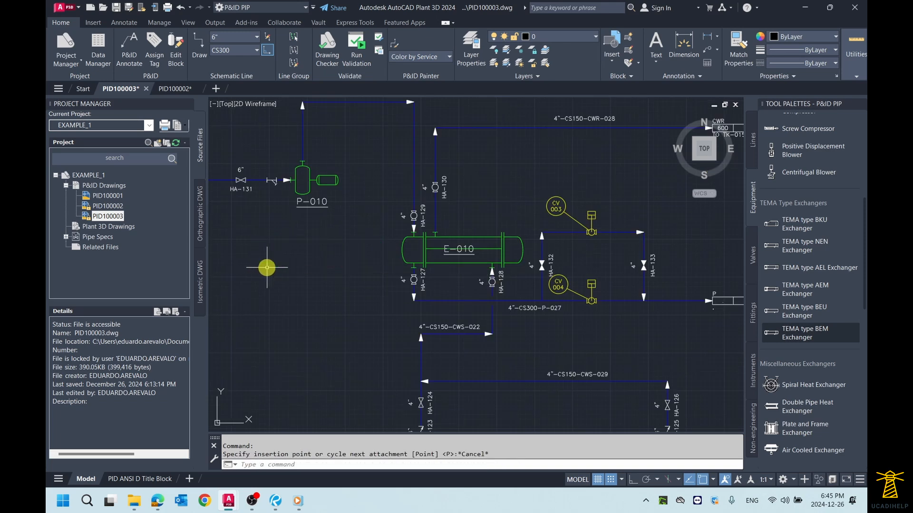
# - Undo the block edit of heat exchanger E-010 to remove its inner line, and show the whole drawing
pyautogui.scroll(4, 456, 231)
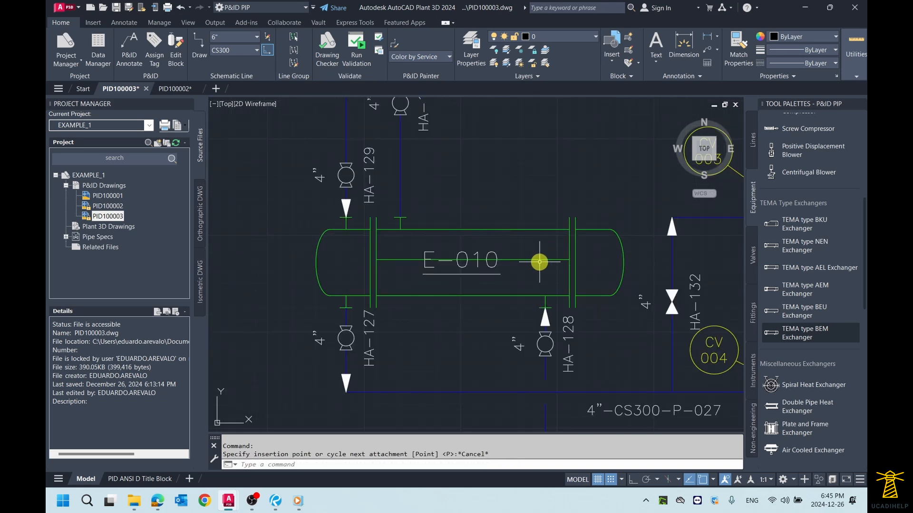
pyautogui.moveTo(526, 178); pyautogui.dragTo(522, 184, button='middle')
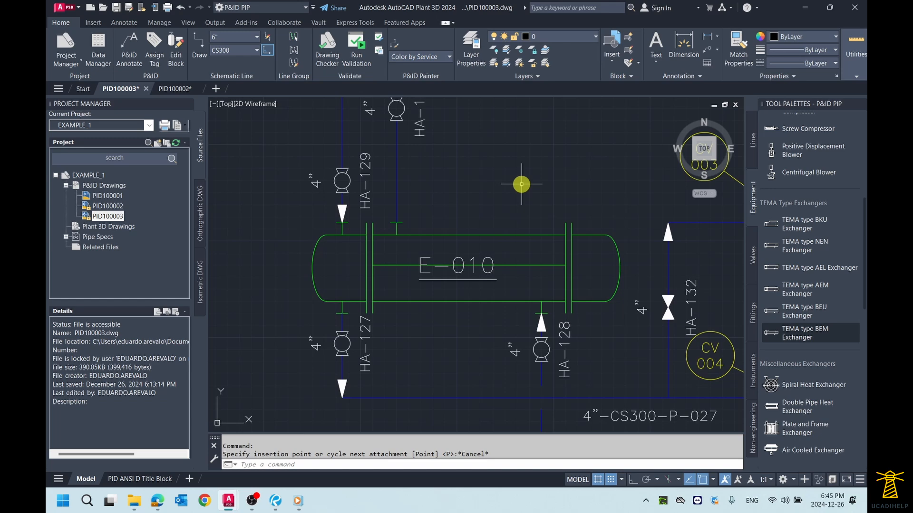
pyautogui.scroll(-5, 501, 206)
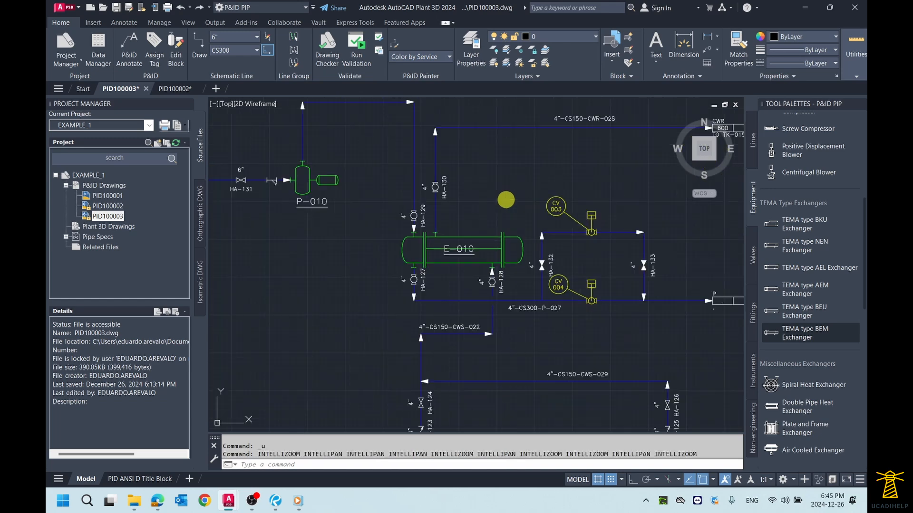
pyautogui.scroll(6, 508, 198)
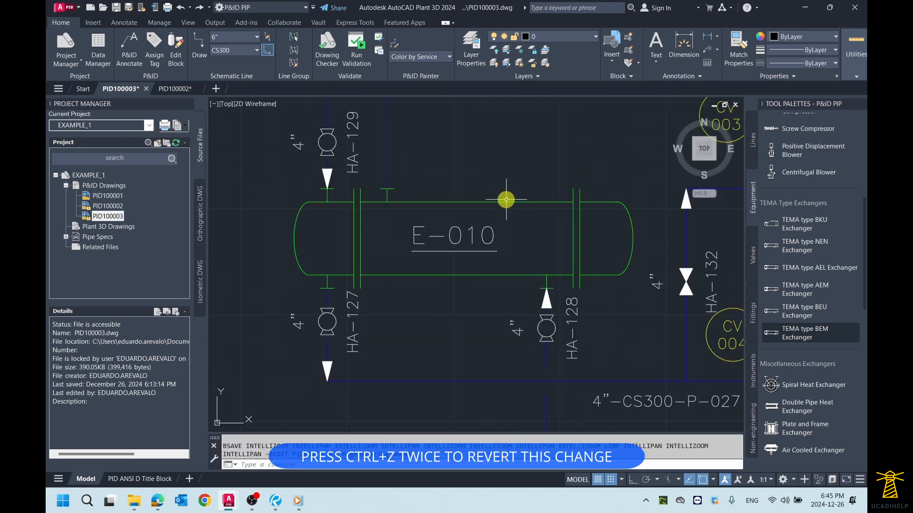
pyautogui.scroll(-6, 512, 190)
pyautogui.moveTo(520, 163); pyautogui.dragTo(511, 186, button='middle')
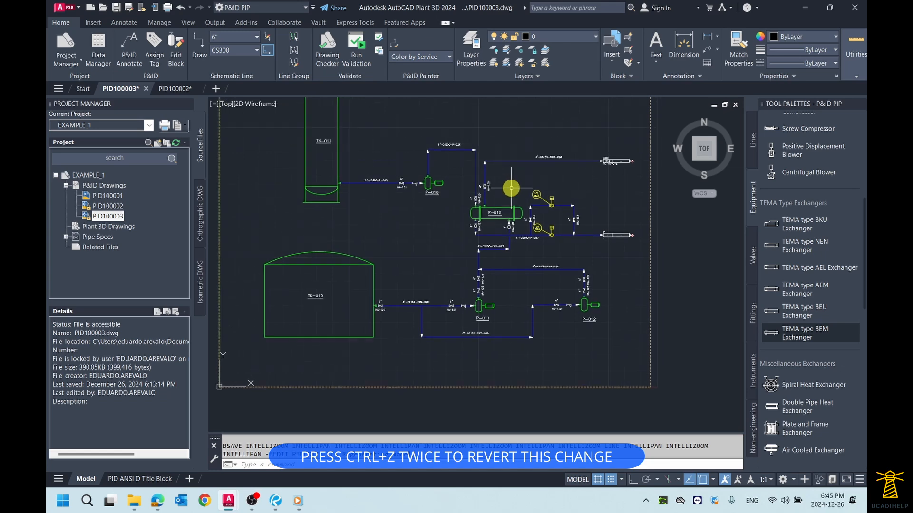
pyautogui.middleClick(511, 186)
pyautogui.middleClick(511, 186)
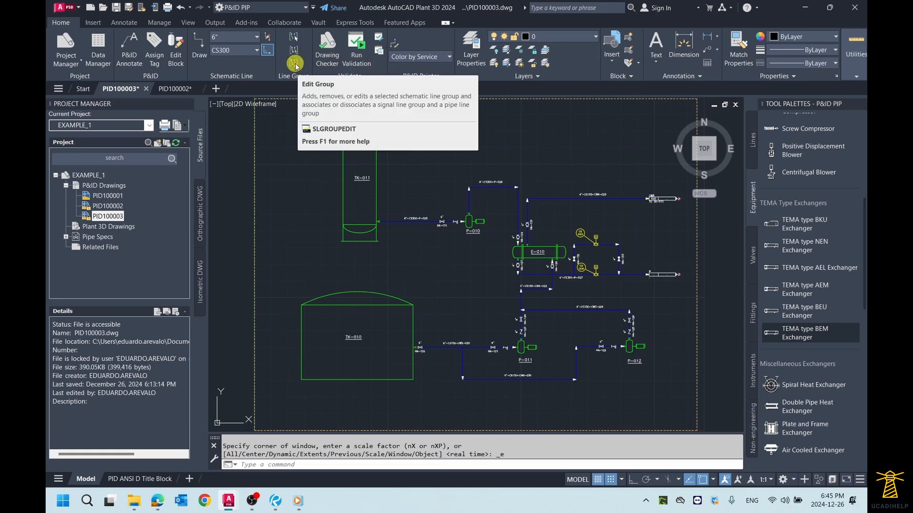
# - Draw a horizontal primary line segment above line 4"-CS300-P-026, starting at about 13.06, 17.06 and running past E-010
pyautogui.scroll(2, 485, 138)
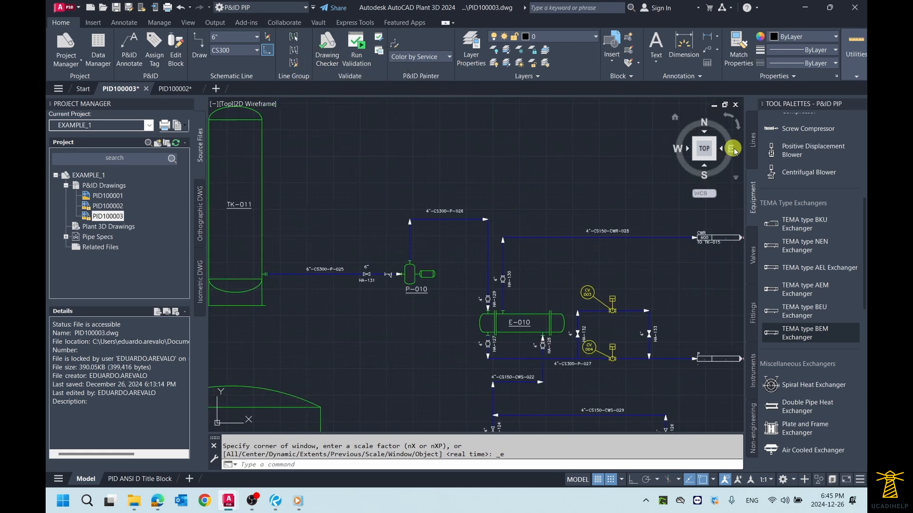
pyautogui.click(753, 140)
pyautogui.click(816, 142)
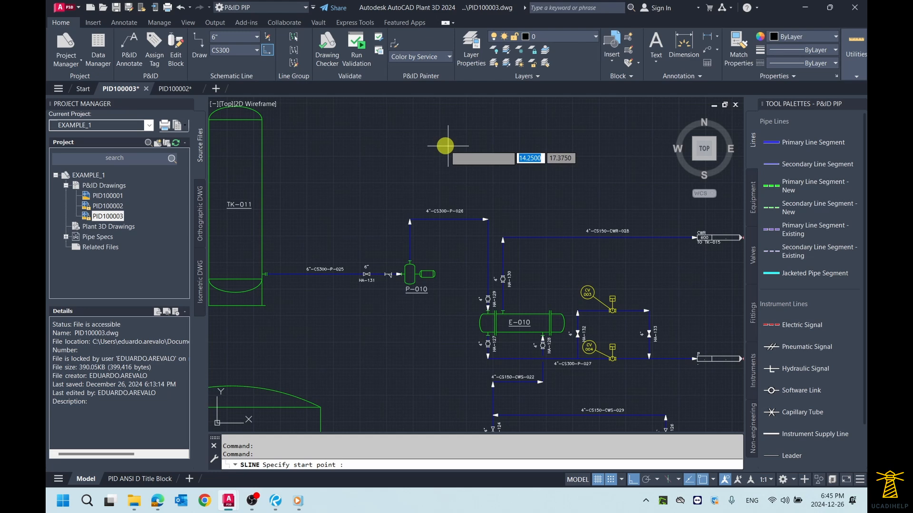
pyautogui.click(413, 154)
pyautogui.moveTo(613, 151); pyautogui.dragTo(567, 147, button='middle')
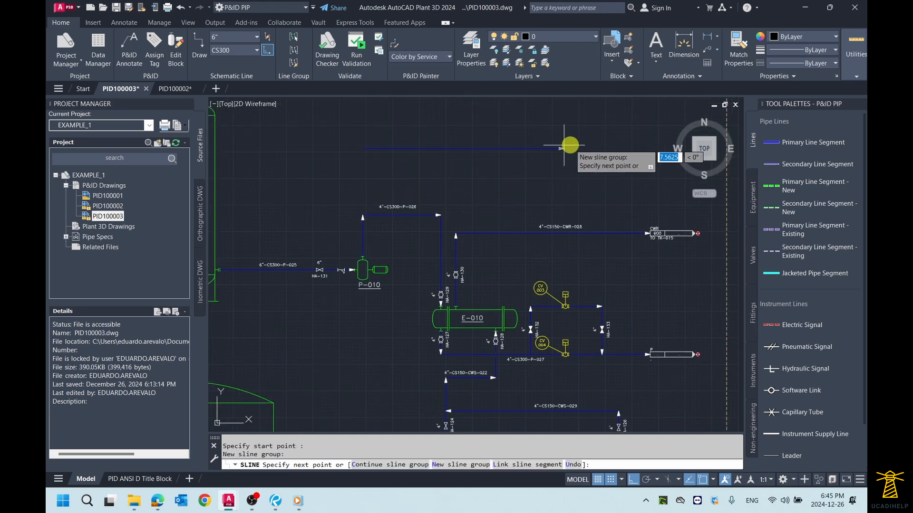
pyautogui.rightClick(614, 146)
pyautogui.click(624, 153)
# - Make a schematic line group with 4"-CS300-P-026 as the source line and add the separate horizontal line above it
pyautogui.scroll(2, 472, 161)
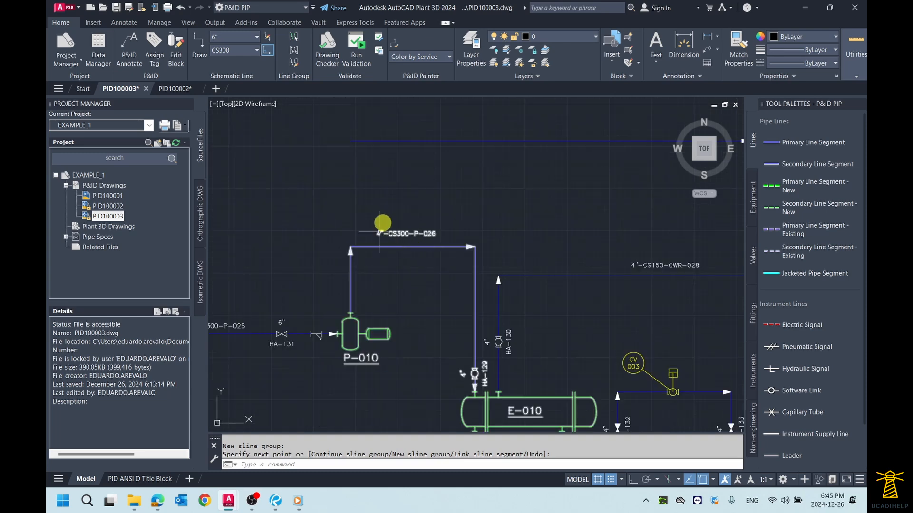
pyautogui.scroll(-2, 469, 223)
pyautogui.scroll(5, 469, 224)
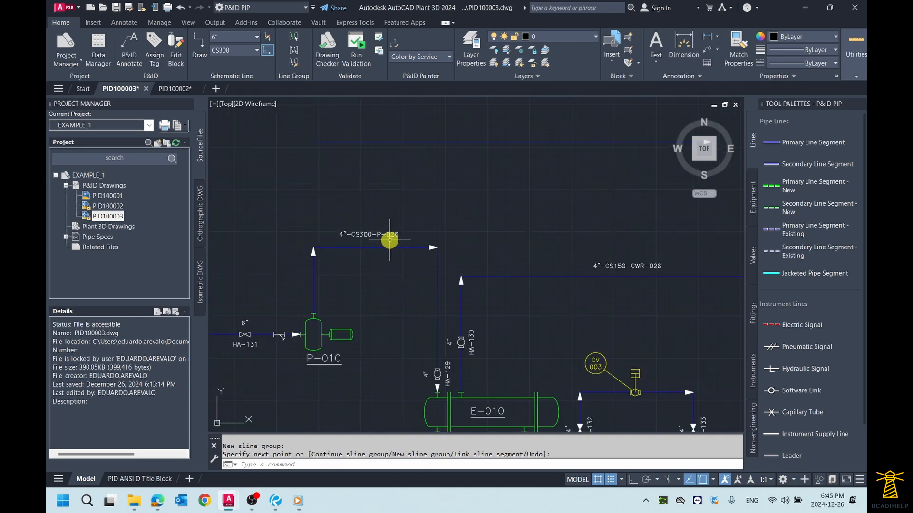
pyautogui.scroll(-3, 394, 235)
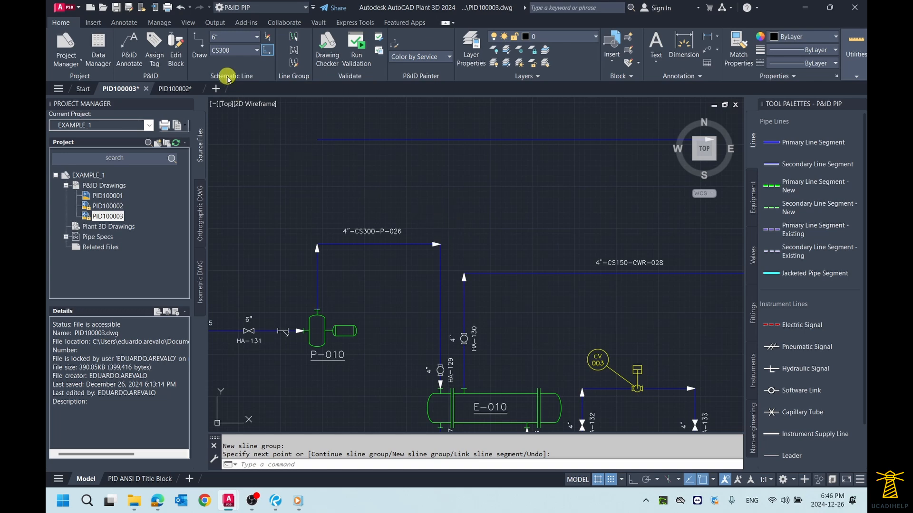
pyautogui.click(293, 50)
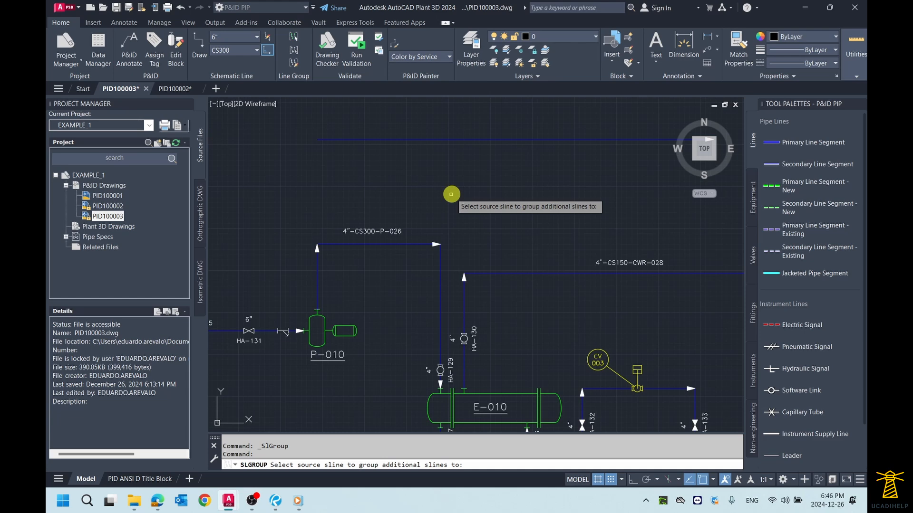
pyautogui.click(409, 244)
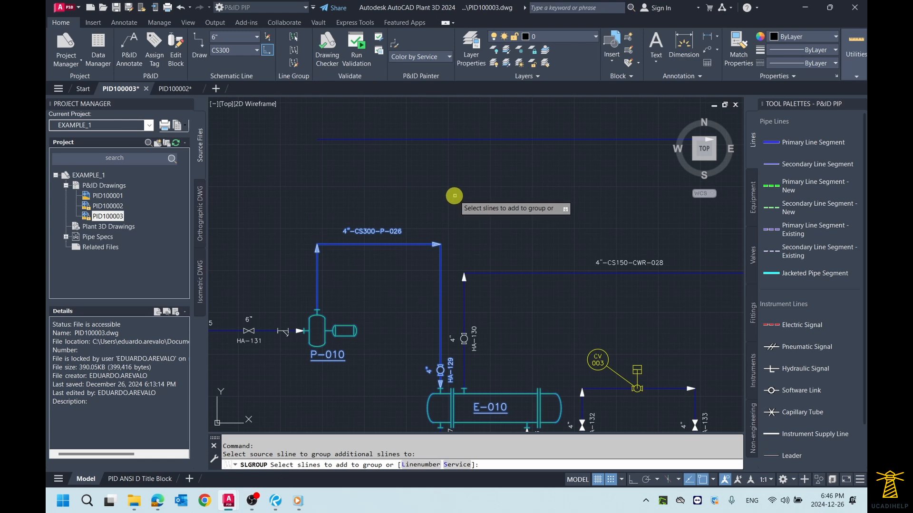
pyautogui.scroll(-2, 455, 196)
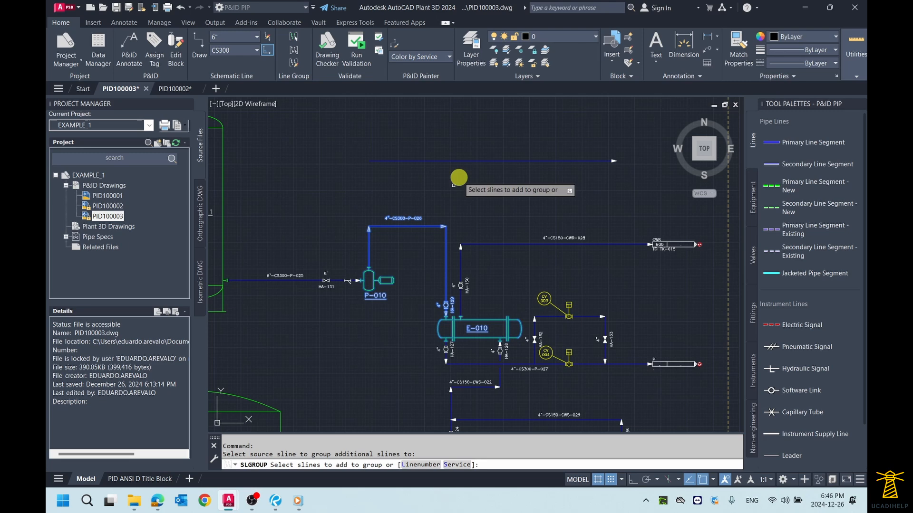
pyautogui.click(469, 160)
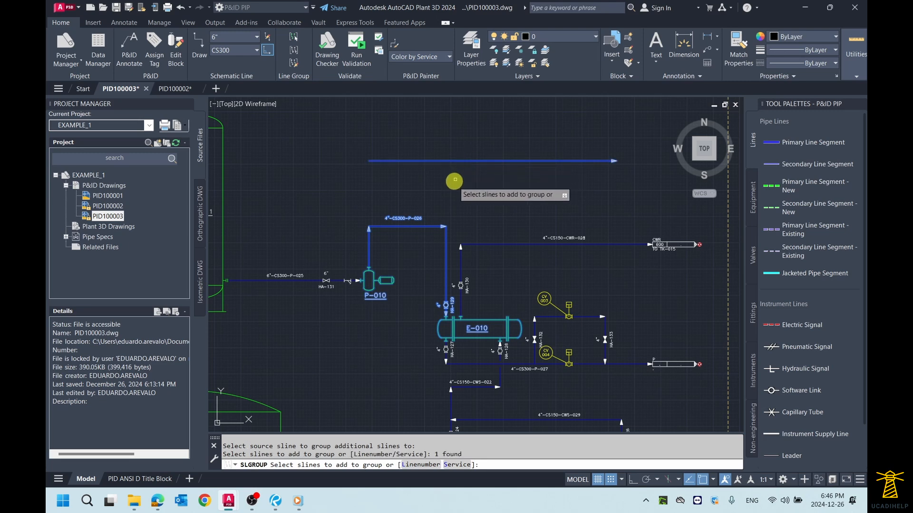
pyautogui.scroll(2, 452, 184)
pyautogui.scroll(-2, 453, 184)
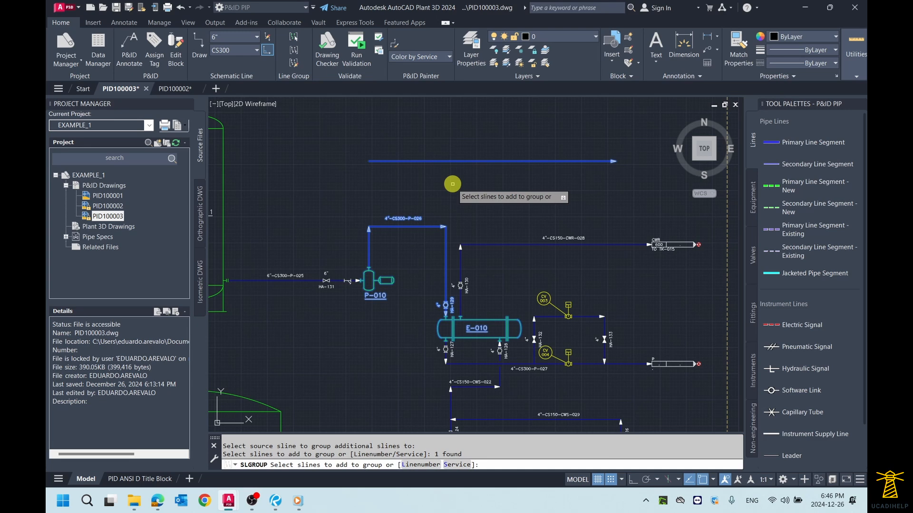
pyautogui.rightClick(452, 184)
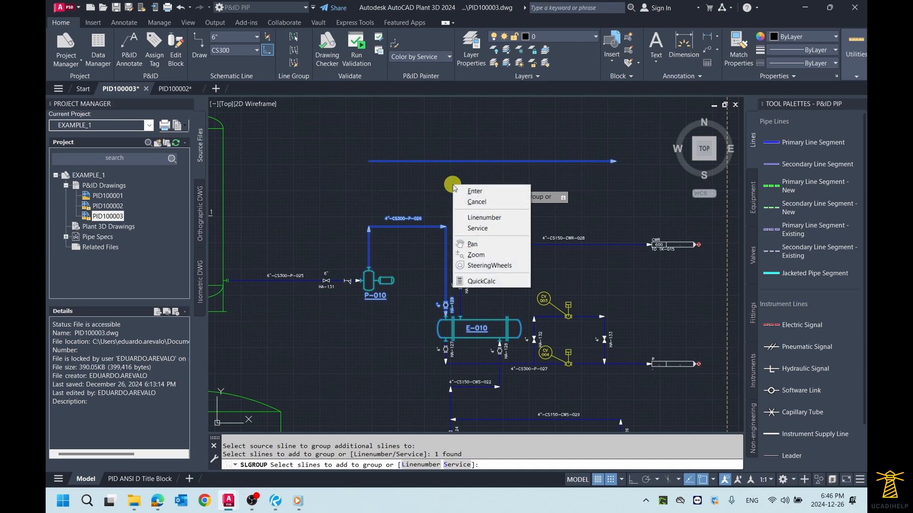
pyautogui.click(470, 191)
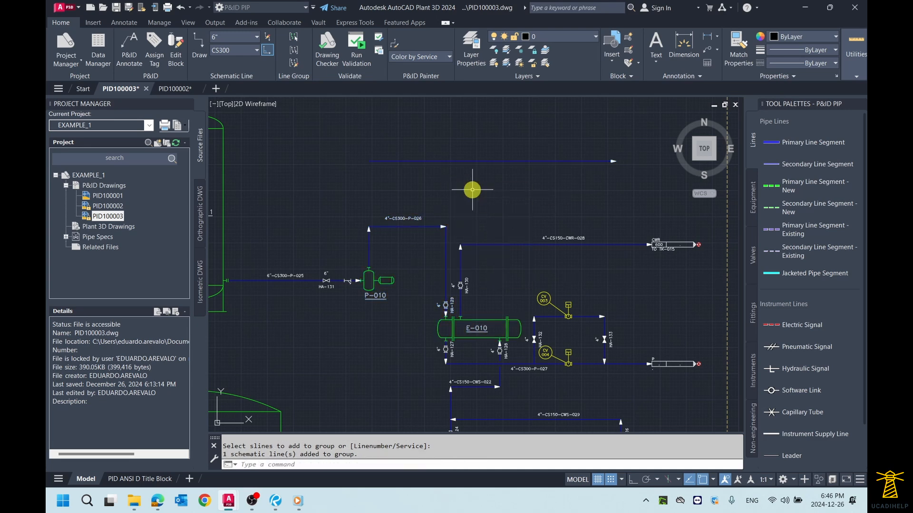
# - Examine the newly grouped line and the existing pipe lines around heat exchanger E-010 and pumps P-011 and P-012
pyautogui.scroll(2, 466, 189)
pyautogui.moveTo(470, 184); pyautogui.dragTo(442, 196, button='middle')
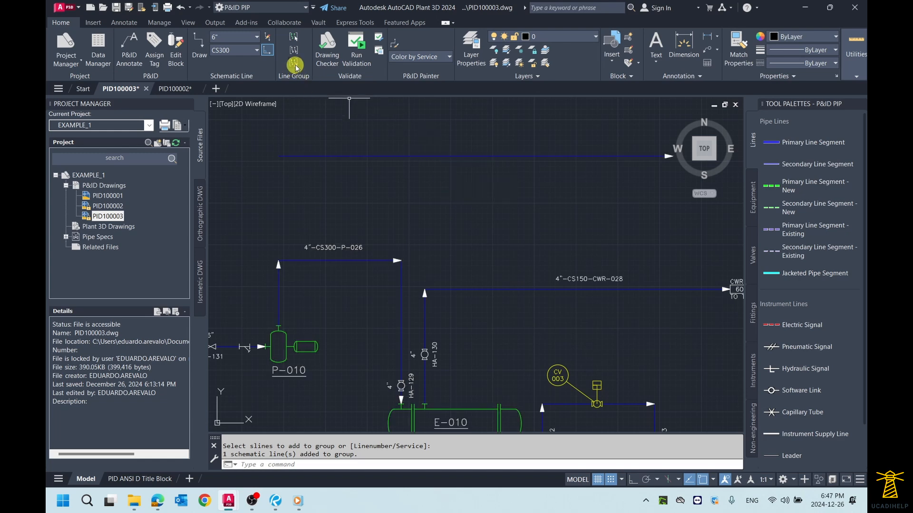
pyautogui.scroll(-3, 485, 228)
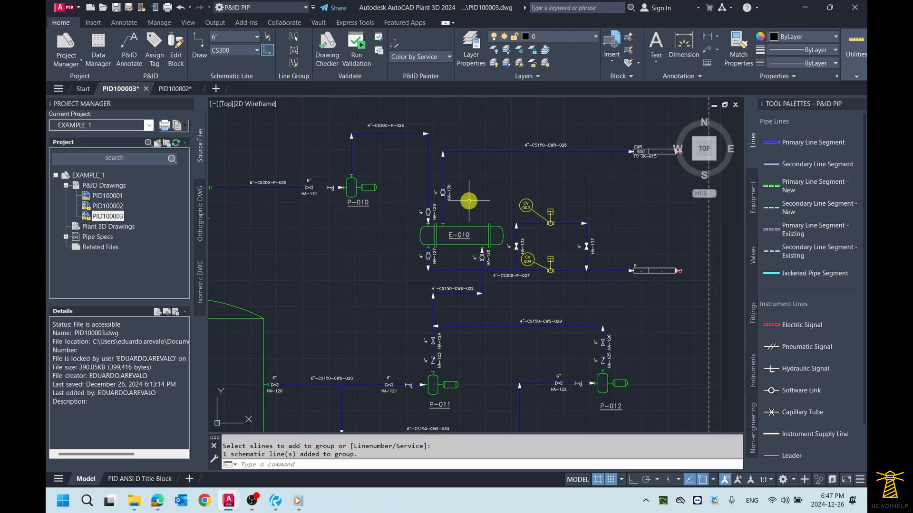
pyautogui.moveTo(461, 297); pyautogui.dragTo(457, 160, button='middle')
pyautogui.scroll(2, 422, 285)
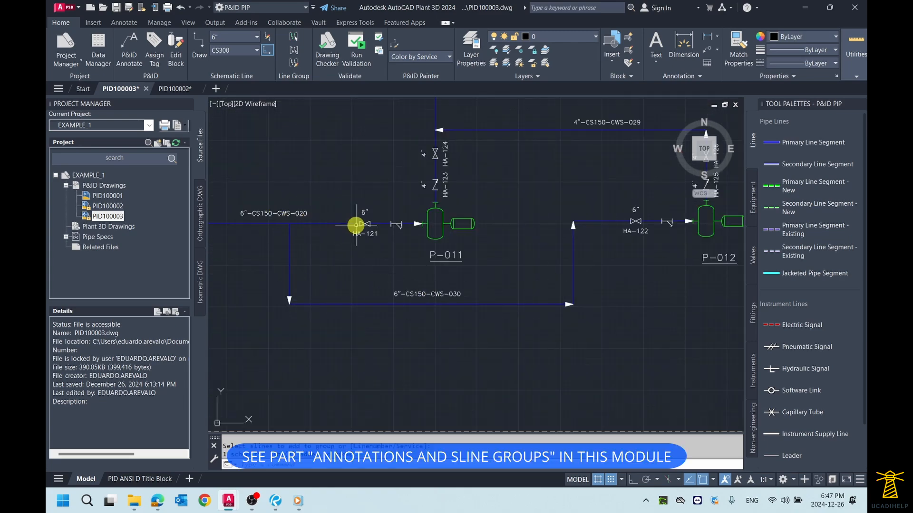
pyautogui.scroll(-4, 356, 225)
pyautogui.moveTo(379, 187); pyautogui.dragTo(398, 362, button='middle')
pyautogui.scroll(2, 389, 195)
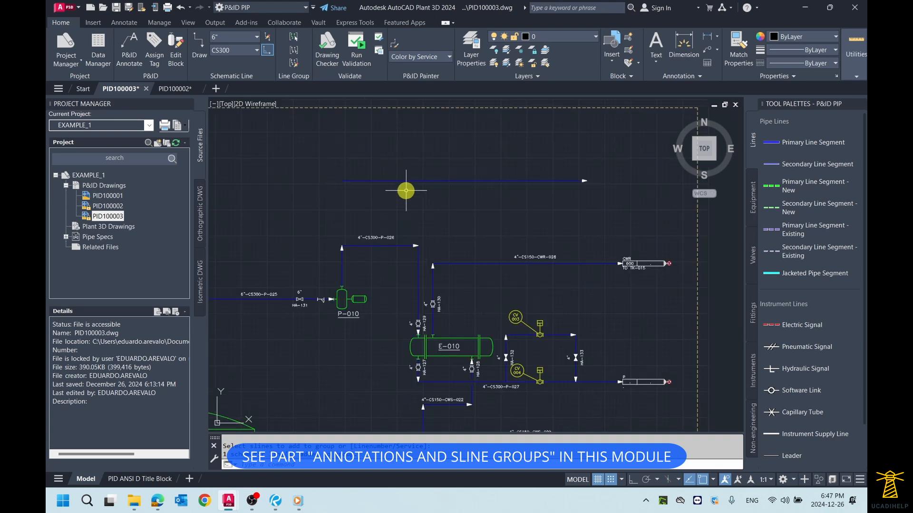
# - Undo the line grouping and the new horizontal line, and show the whole drawing
pyautogui.hotkey('ctrl', 'z')
pyautogui.hotkey('ctrl', 'z')
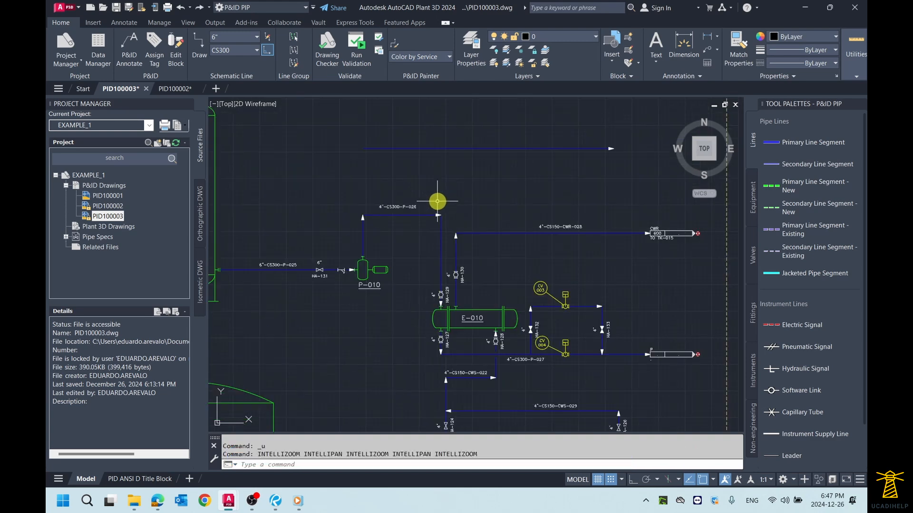
pyautogui.scroll(-4, 458, 172)
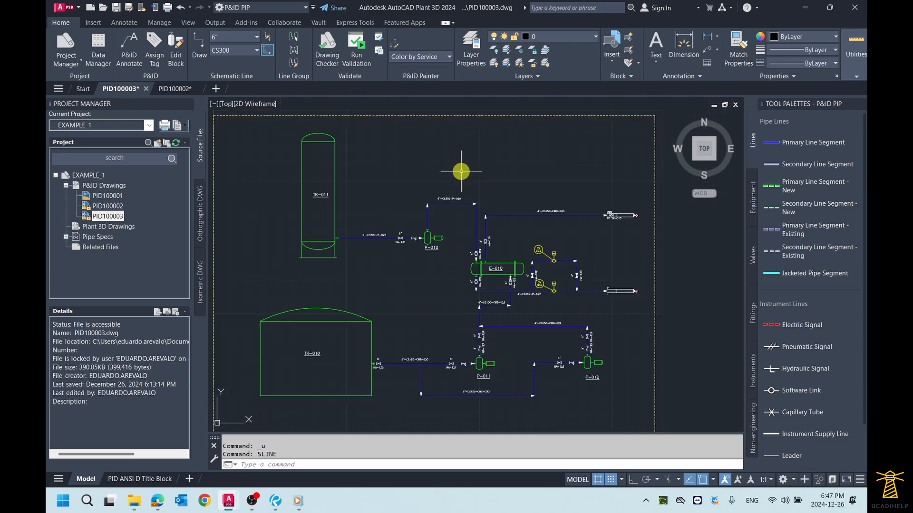
pyautogui.middleClick(446, 149)
pyautogui.middleClick(446, 148)
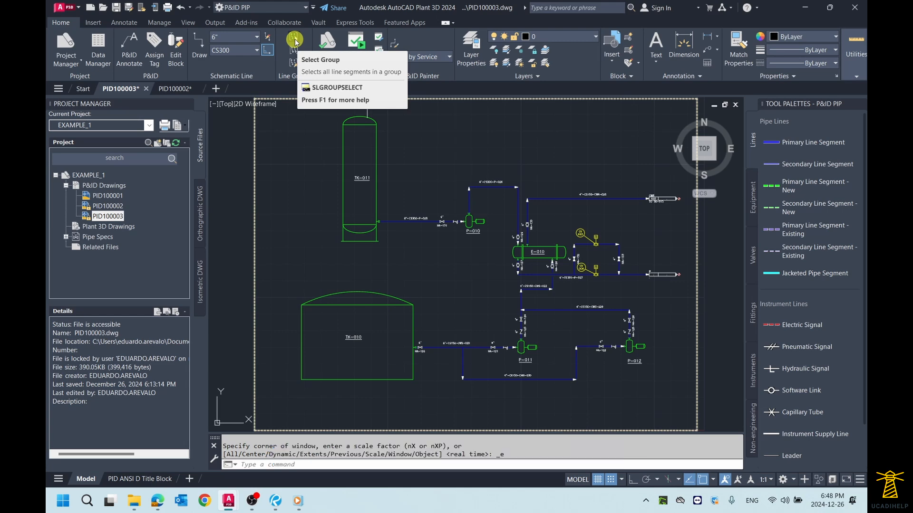
# - Insert an eccentric reducer on line 6"-CS300-P-025 between tank TK-011 and hand valve HA-131
pyautogui.scroll(6, 441, 213)
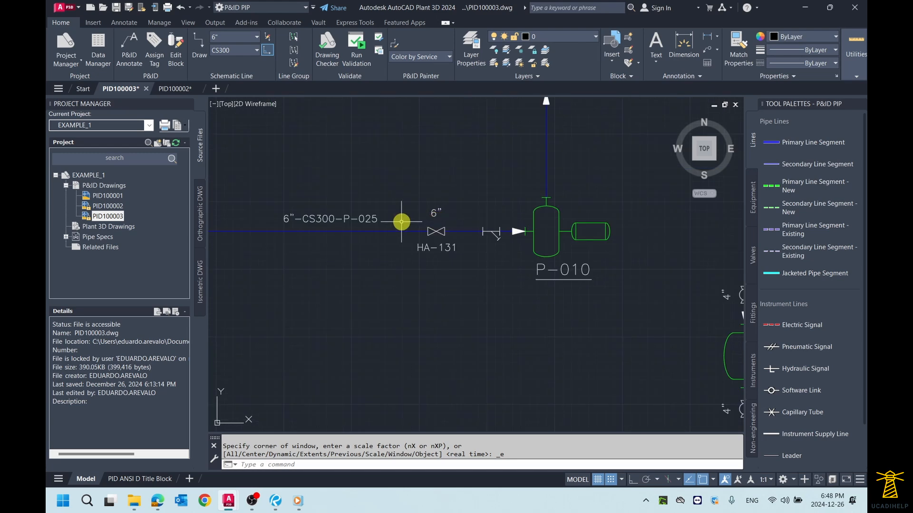
pyautogui.scroll(5, 401, 222)
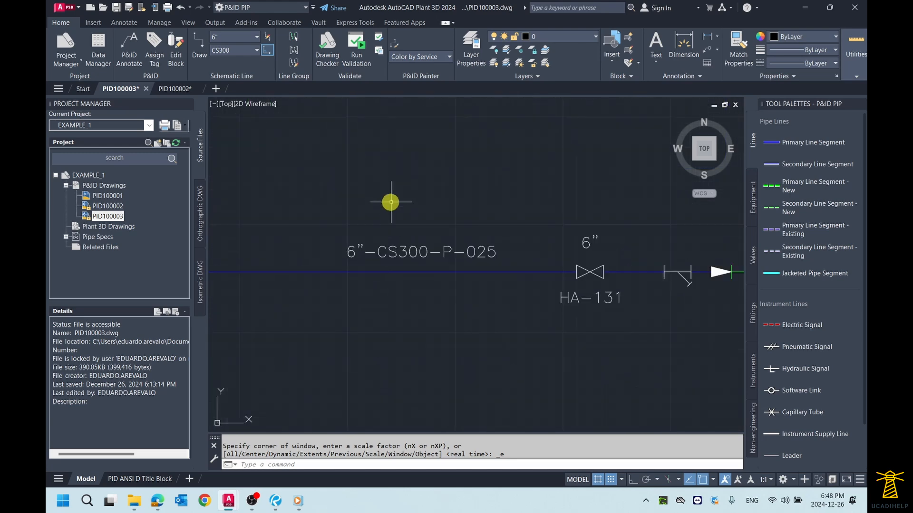
pyautogui.scroll(-3, 390, 202)
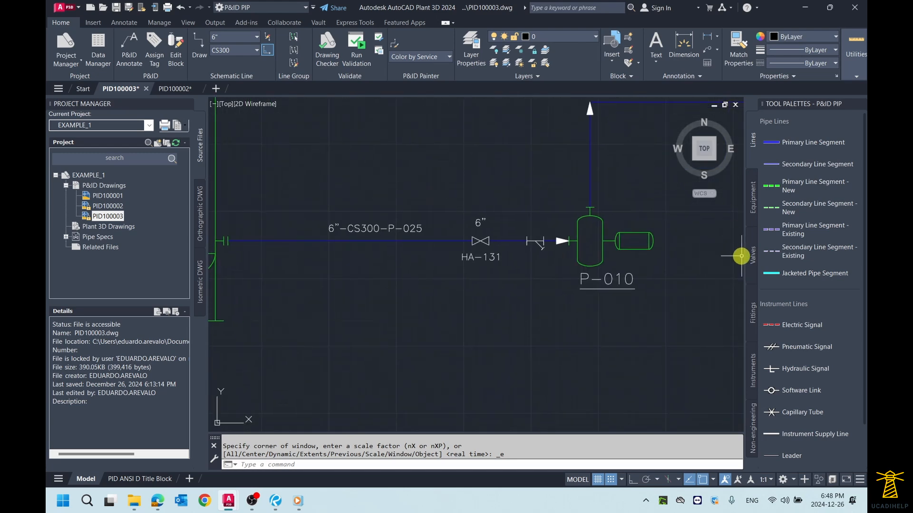
pyautogui.click(753, 314)
pyautogui.scroll(3, 808, 237)
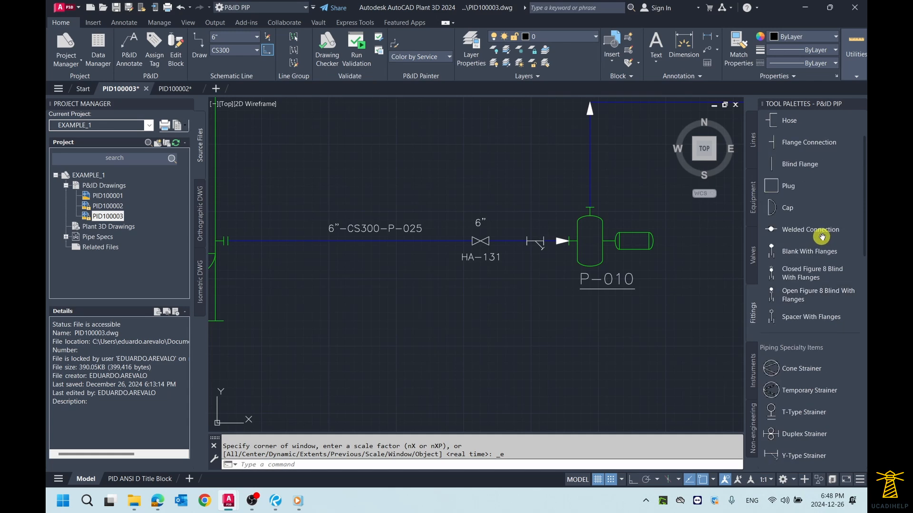
pyautogui.scroll(2, 822, 236)
pyautogui.click(807, 142)
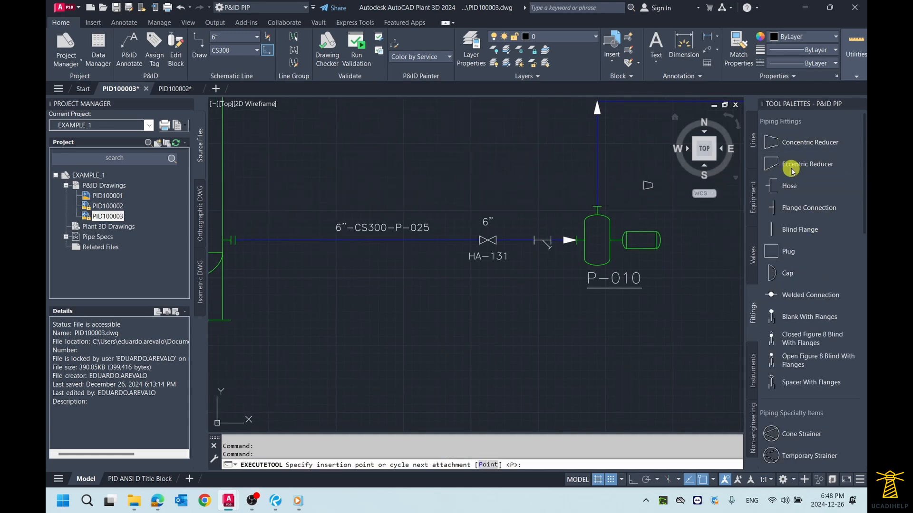
pyautogui.click(806, 164)
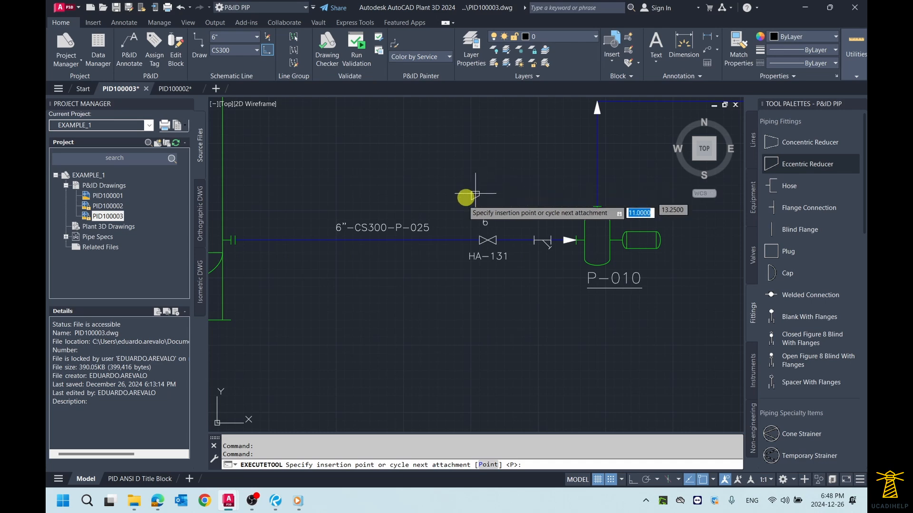
pyautogui.scroll(2, 422, 245)
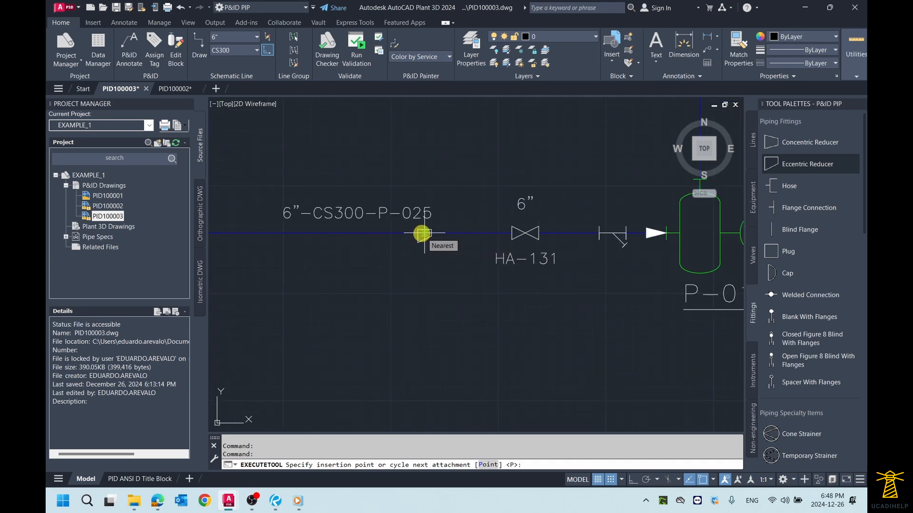
pyautogui.click(422, 233)
# - Move the 6"-CS300-P-025 tag horizontally toward TK-011 so it clears the reducer's size label
pyautogui.click(359, 212)
pyautogui.click(324, 209)
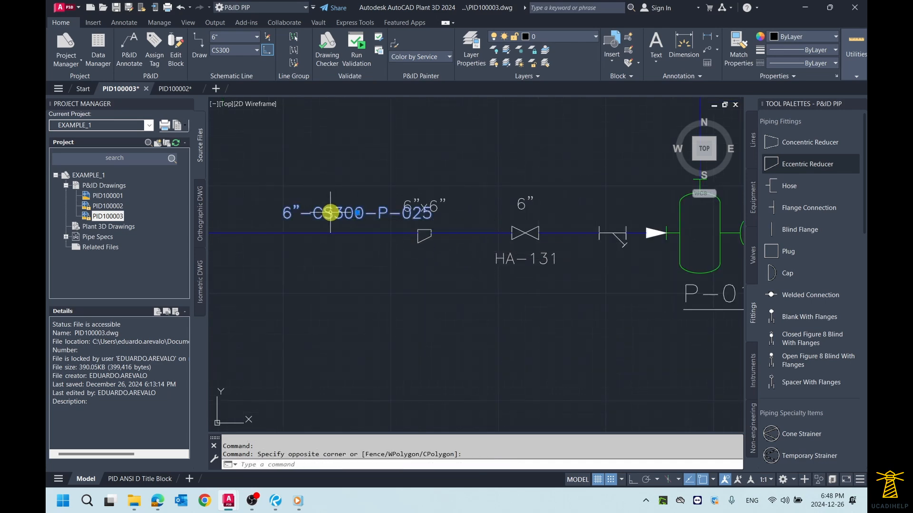
pyautogui.moveTo(357, 213); pyautogui.dragTo(416, 215, button='middle')
pyautogui.click(418, 215)
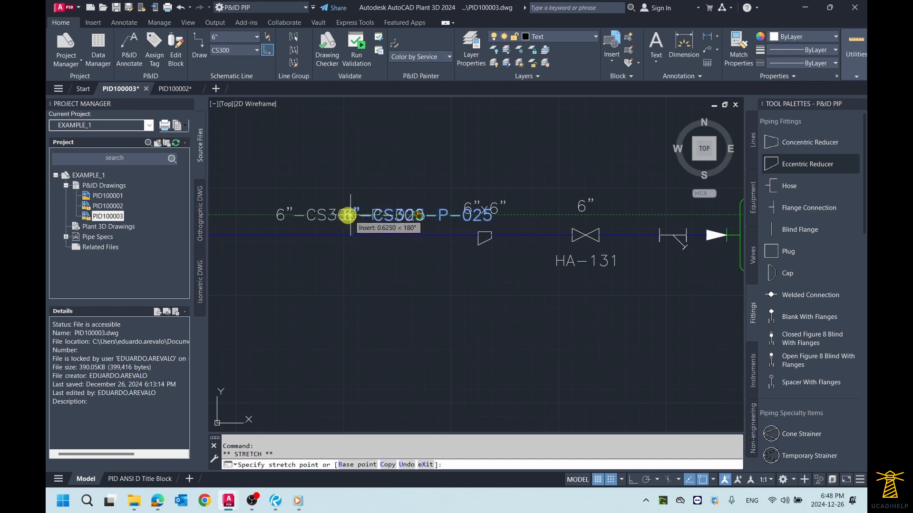
pyautogui.scroll(-2, 333, 209)
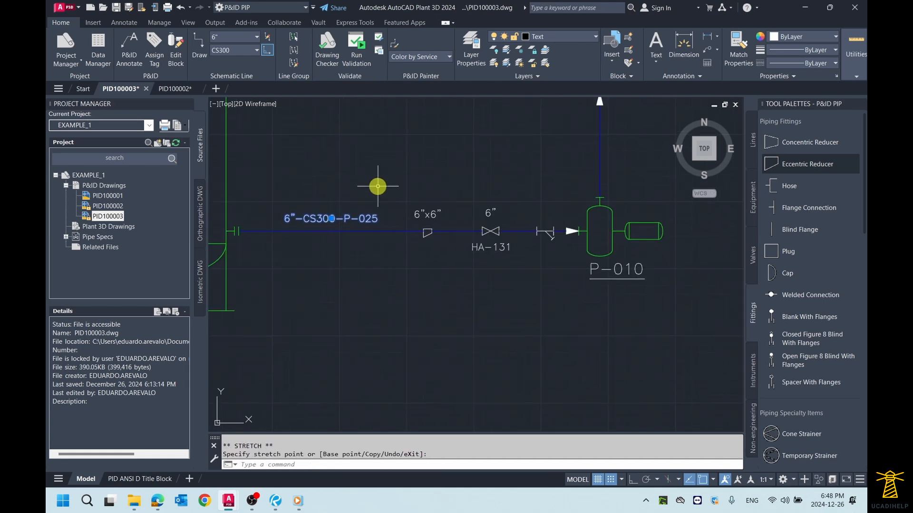
pyautogui.press('Escape')
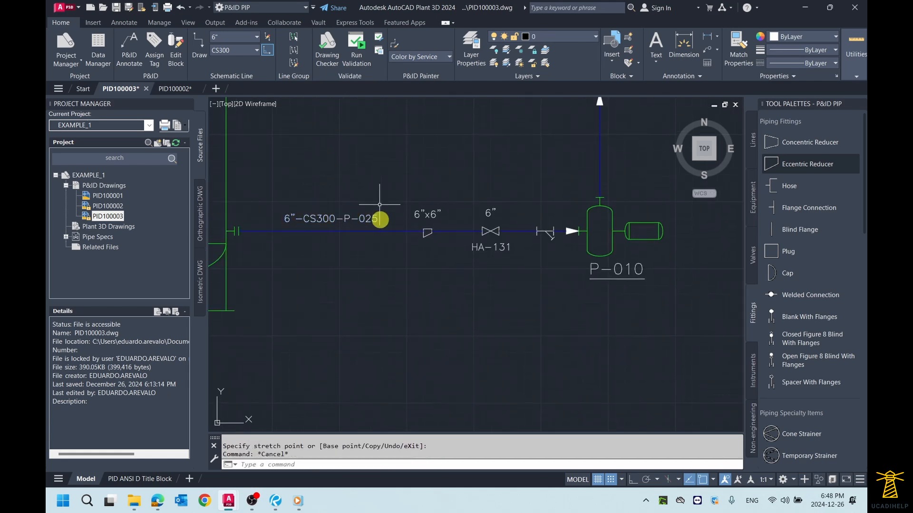
# - Assign size 8" in the tag of the 6"-CS300-P-025 line segment between TK-011 and the eccentric reducer
pyautogui.scroll(2, 366, 237)
pyautogui.moveTo(365, 239); pyautogui.dragTo(431, 247, button='middle')
pyautogui.scroll(-2, 431, 246)
pyautogui.scroll(2, 415, 247)
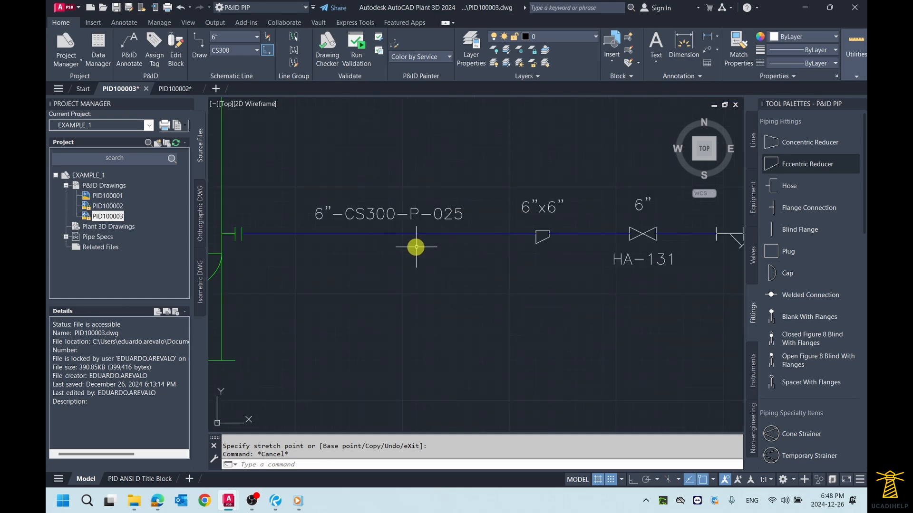
pyautogui.scroll(-2, 417, 247)
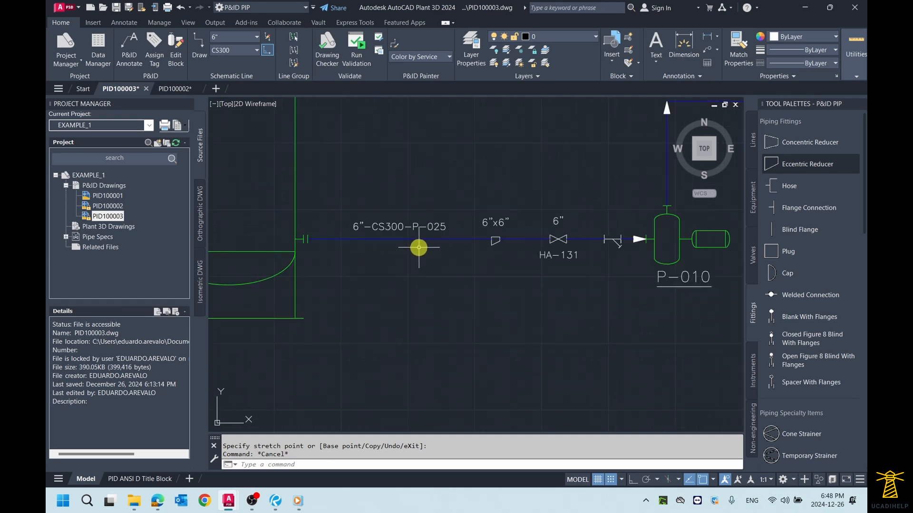
pyautogui.scroll(2, 418, 247)
pyautogui.scroll(-2, 415, 247)
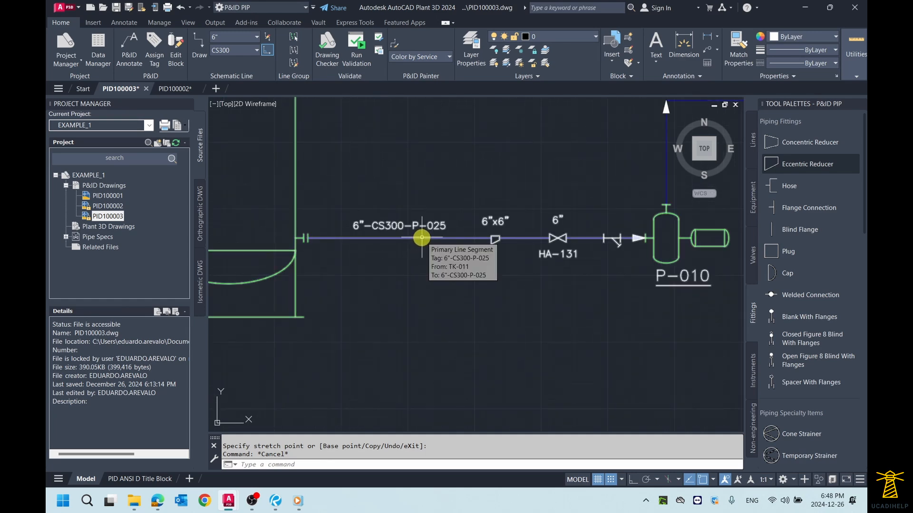
pyautogui.click(422, 238)
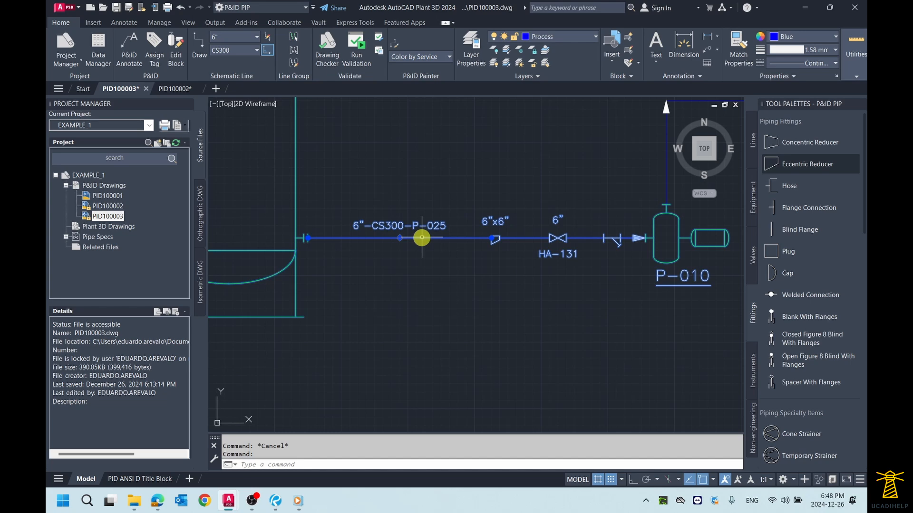
pyautogui.rightClick(421, 238)
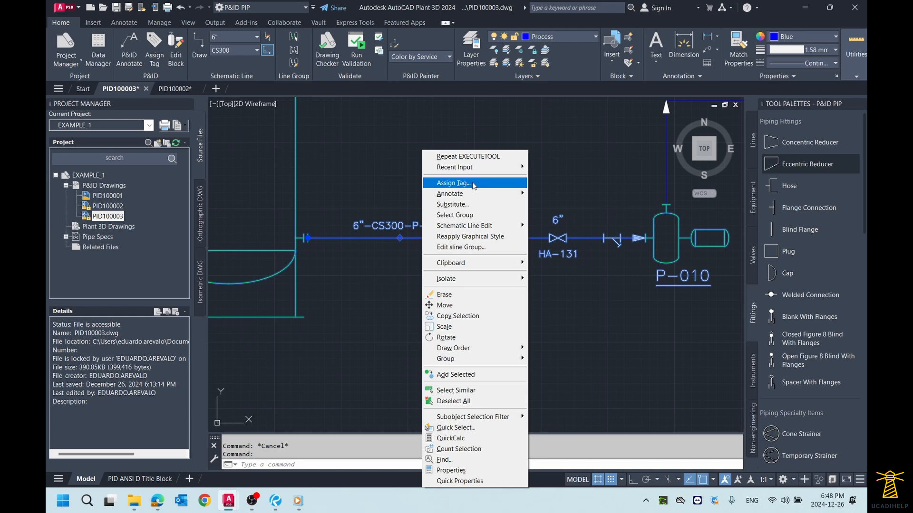
pyautogui.click(453, 183)
pyautogui.click(380, 101)
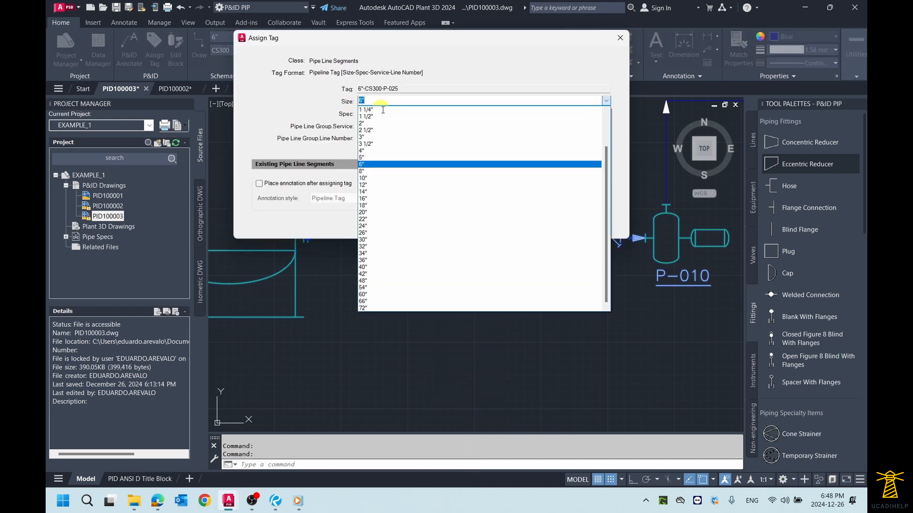
pyautogui.click(399, 170)
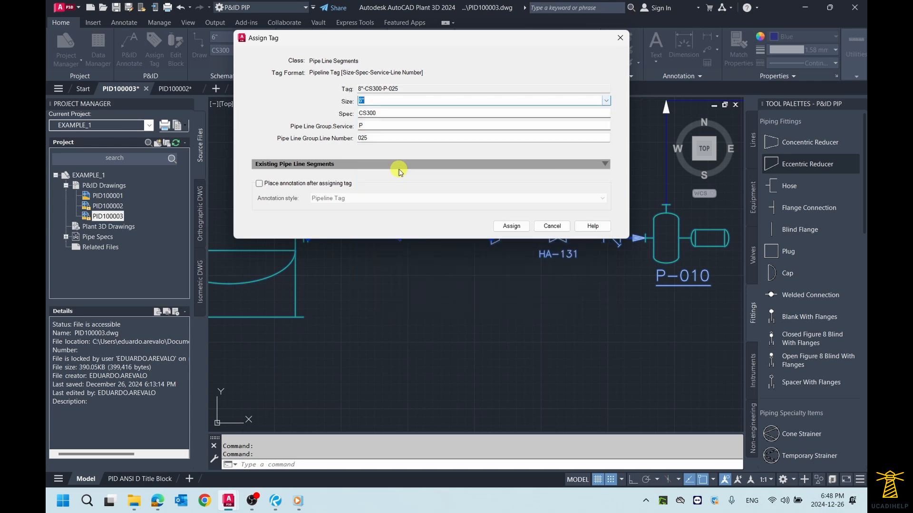
pyautogui.click(509, 228)
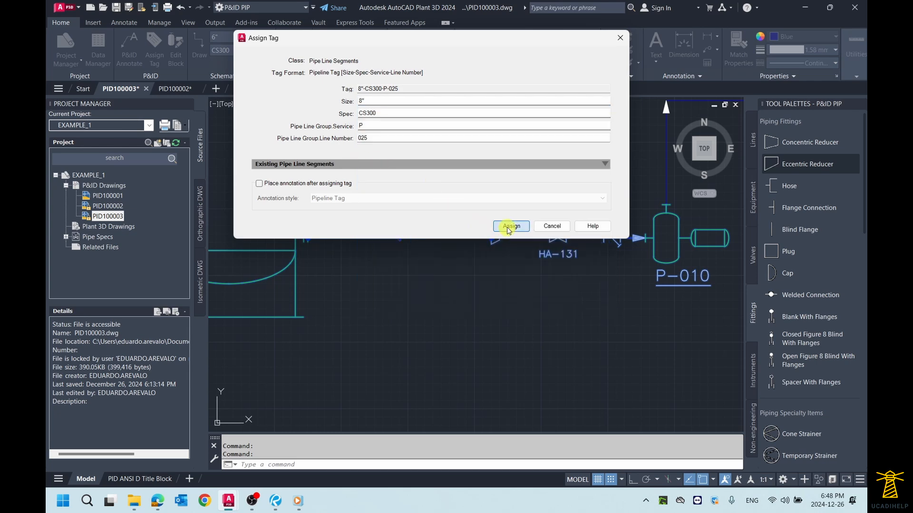
# - Examine the segment of line 8"-CS300-P-025 between TK-011 and the eccentric reducer and the objects connected to it
pyautogui.scroll(3, 424, 201)
pyautogui.scroll(-2, 411, 205)
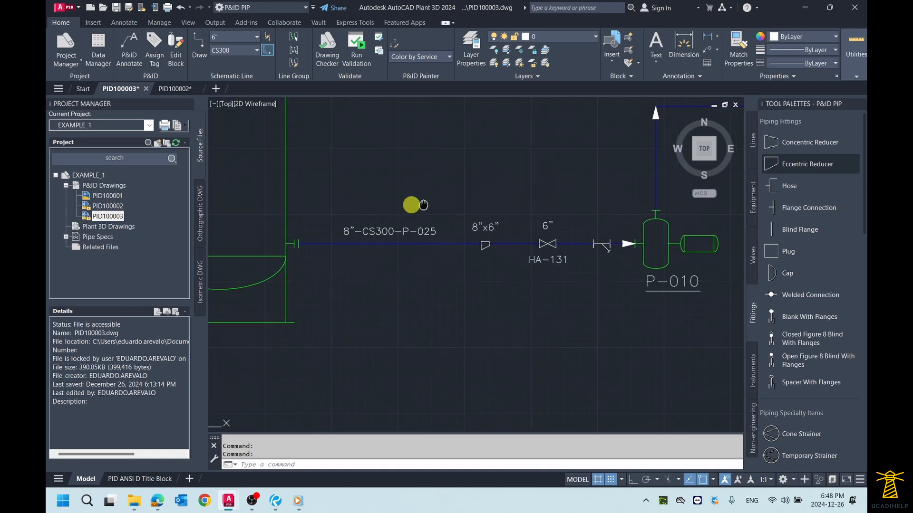
pyautogui.moveTo(411, 205); pyautogui.dragTo(411, 204, button='middle')
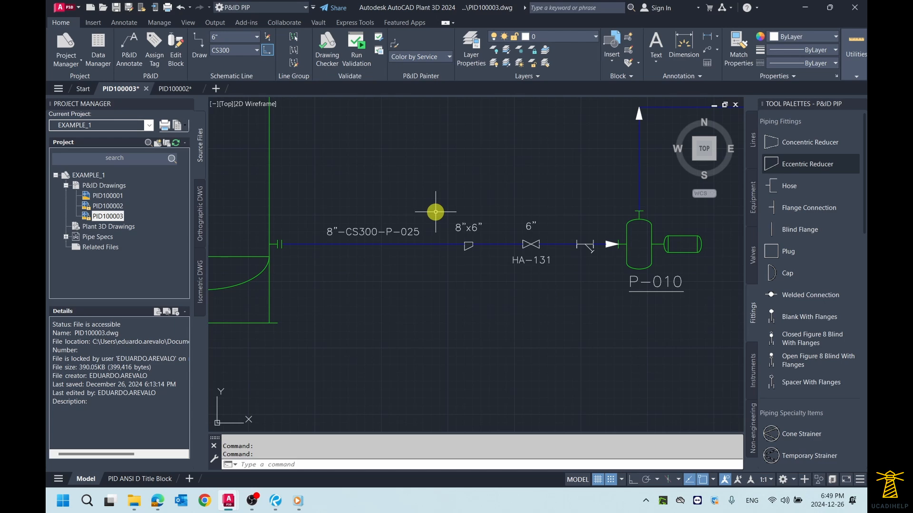
pyautogui.click(416, 245)
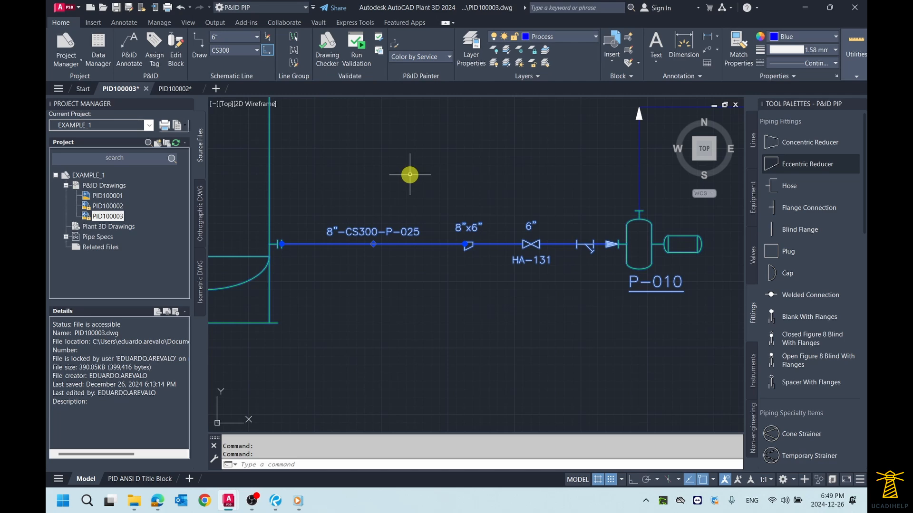
pyautogui.scroll(-5, 416, 175)
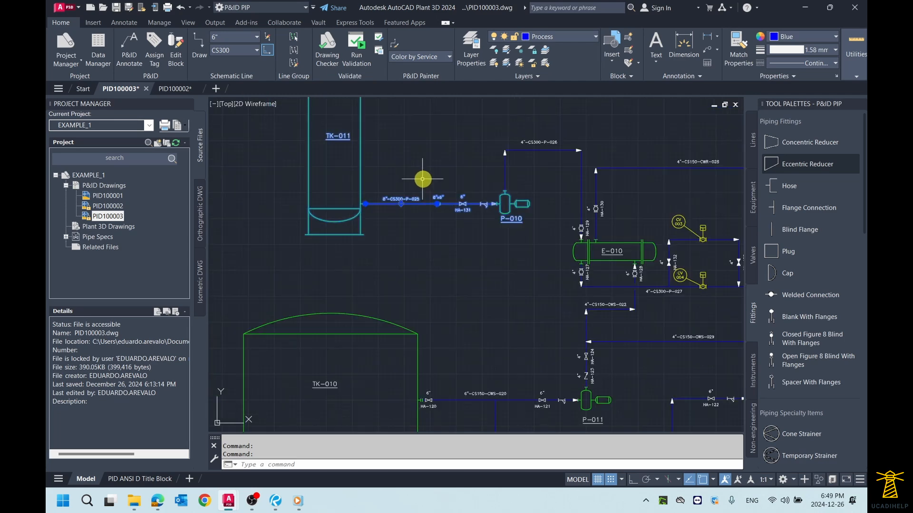
pyautogui.moveTo(329, 127)
pyautogui.mouseDown(button='middle')
pyautogui.moveTo(370, 148)
pyautogui.moveTo(361, 152)
pyautogui.mouseUp(button='middle')
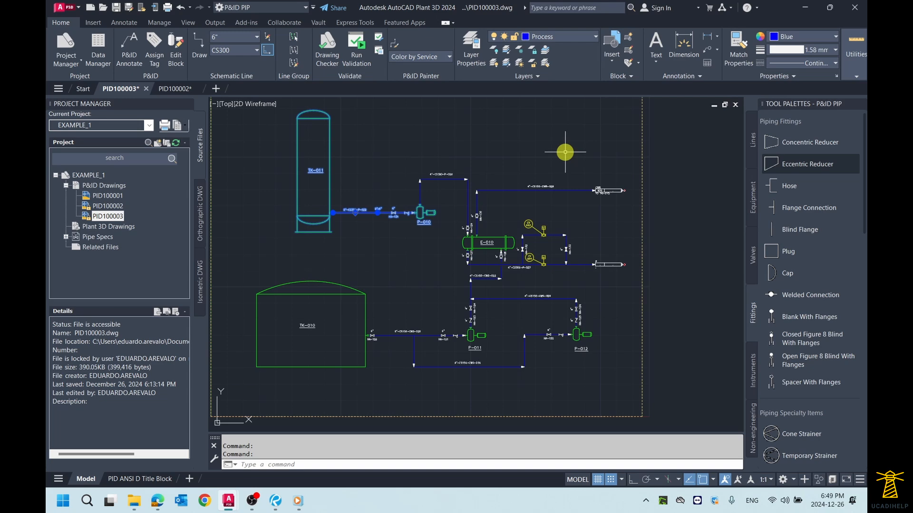
pyautogui.scroll(6, 356, 210)
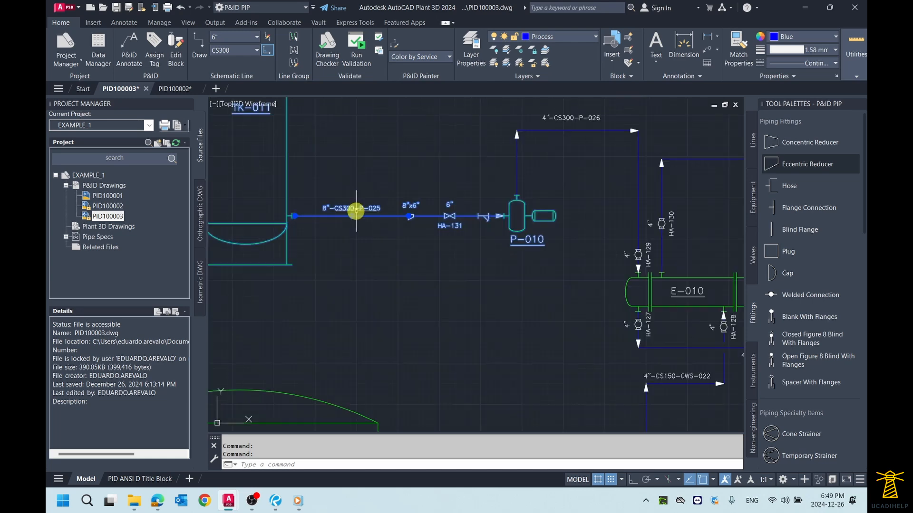
pyautogui.press('Escape')
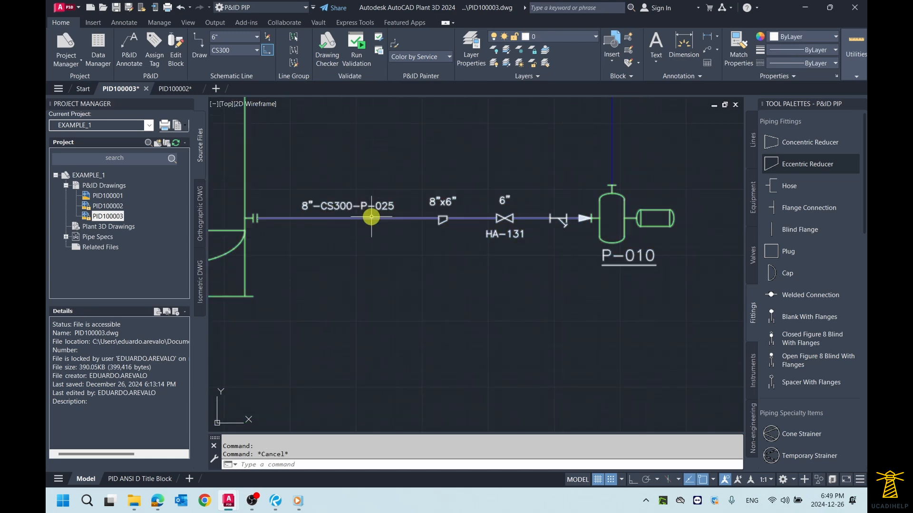
# - Compare the line segments on both sides of the eccentric reducer by selecting them together, and select the TK-011 side alone
pyautogui.click(481, 218)
pyautogui.scroll(3, 495, 206)
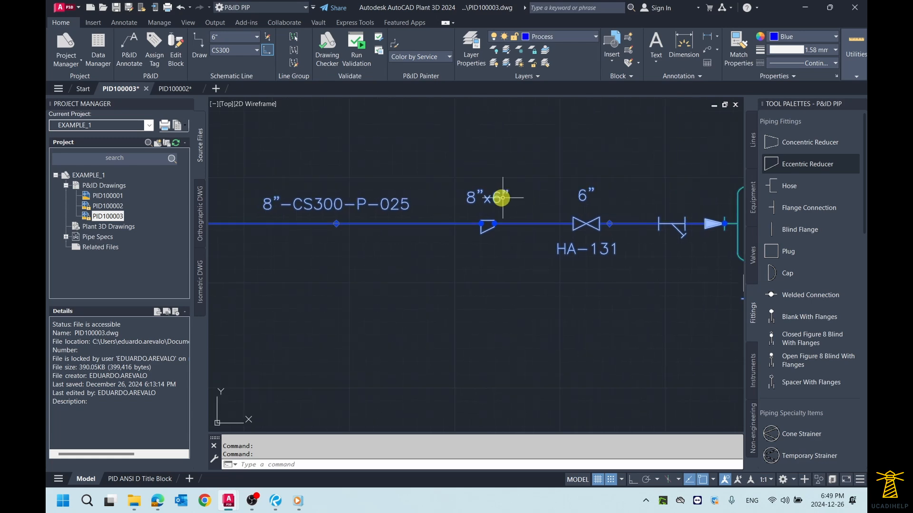
pyautogui.scroll(-3, 320, 218)
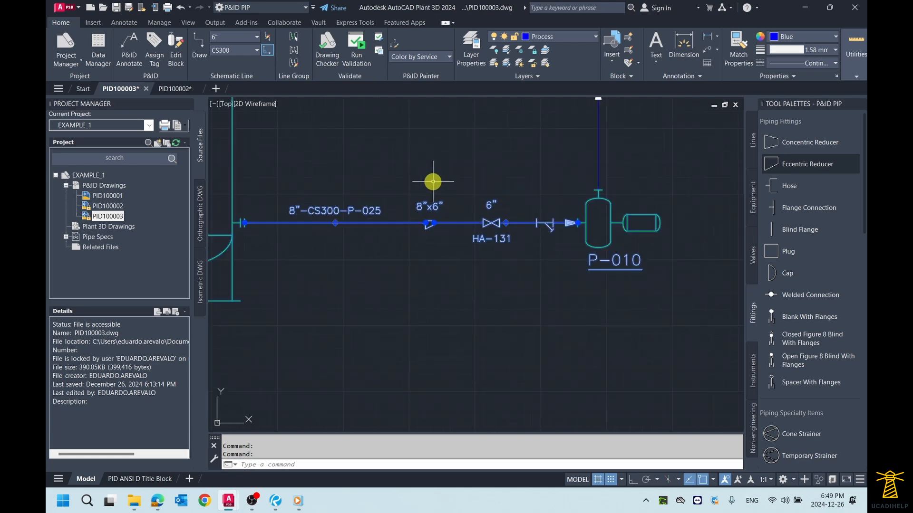
pyautogui.press('Escape')
pyautogui.press('Escape')
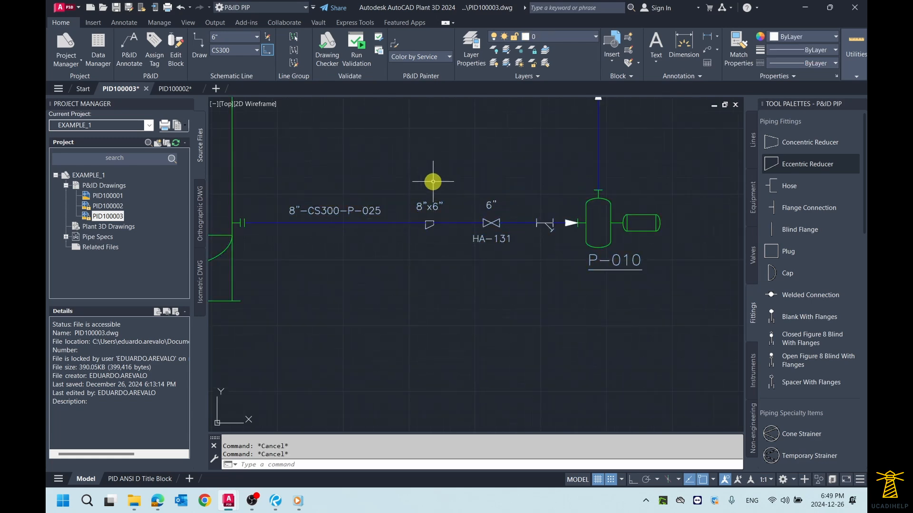
pyautogui.click(381, 222)
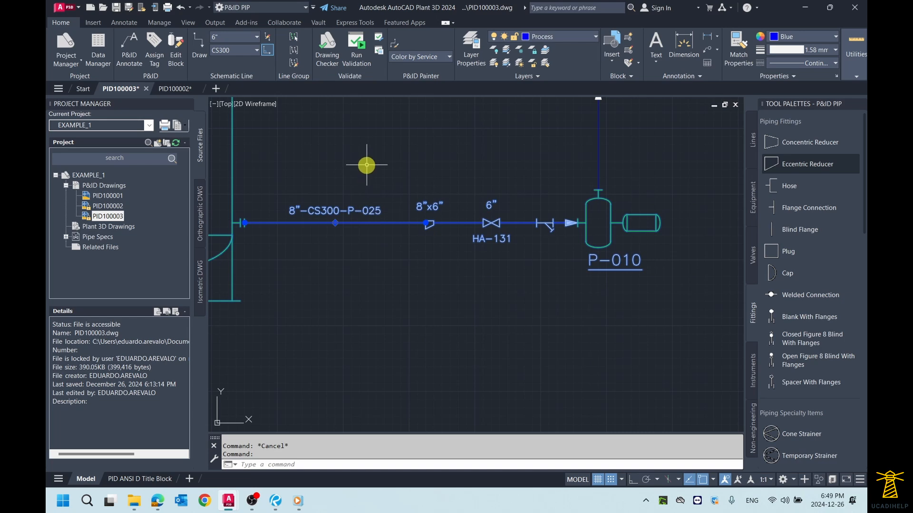
pyautogui.press('Escape')
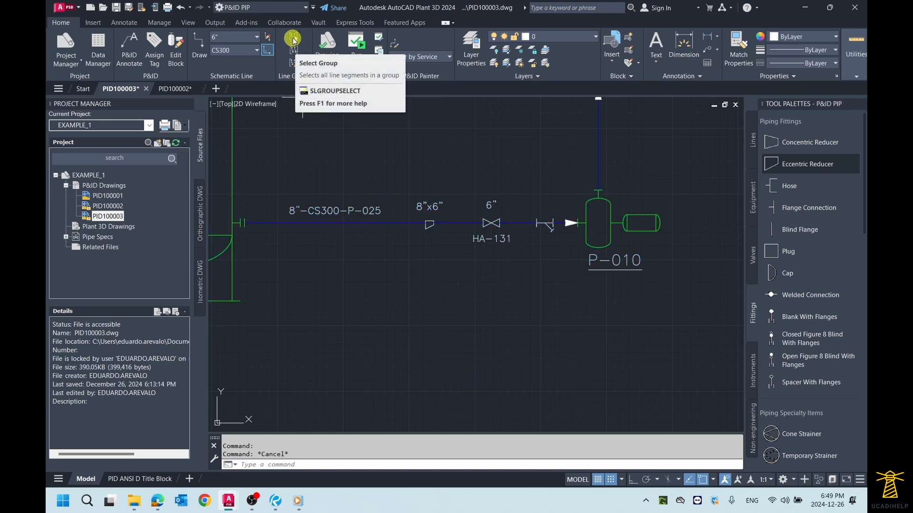
# - Select the whole 8"-CS300-P-025 group with Select Group, and open the properties of its segment between TK-011 and the reducer
pyautogui.click(293, 40)
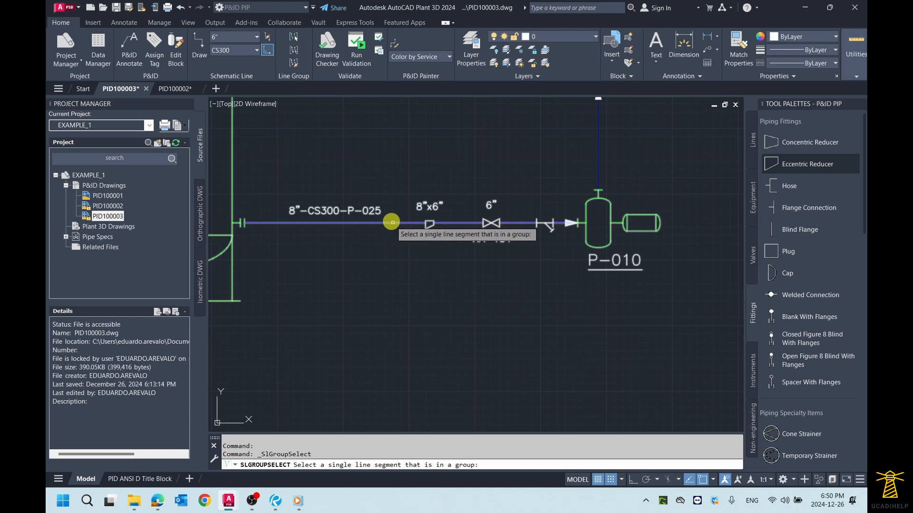
pyautogui.click(392, 222)
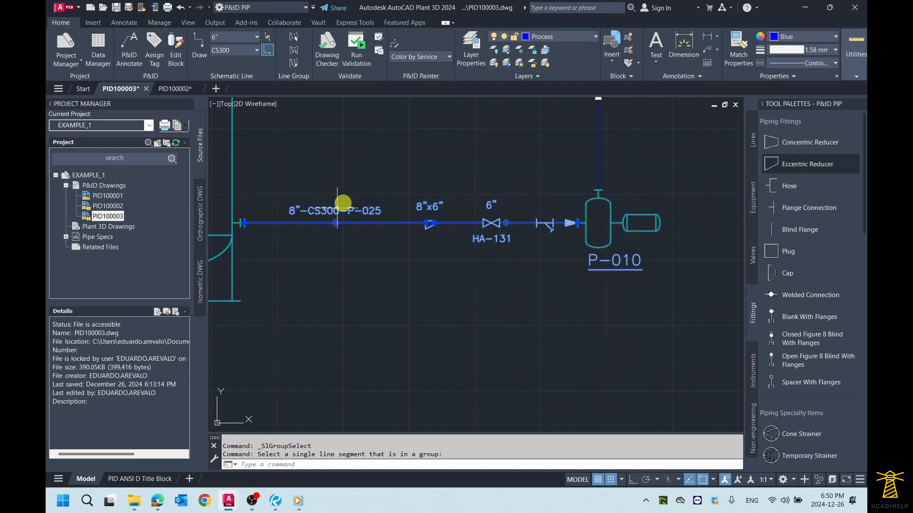
pyautogui.write('MO')
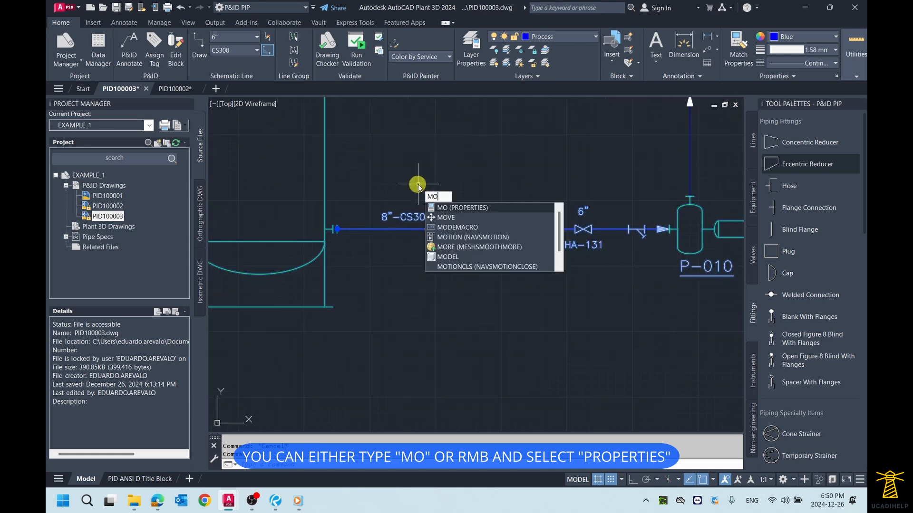
pyautogui.press('Return')
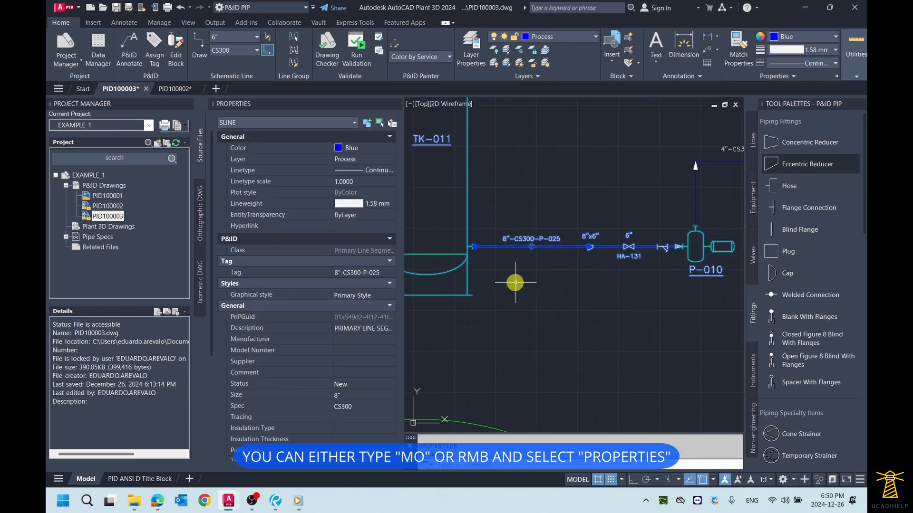
# - Clear the selection of the line segment between TK-011 and the eccentric reducer
pyautogui.scroll(-2, 515, 285)
pyautogui.scroll(2, 551, 271)
pyautogui.scroll(-3, 571, 257)
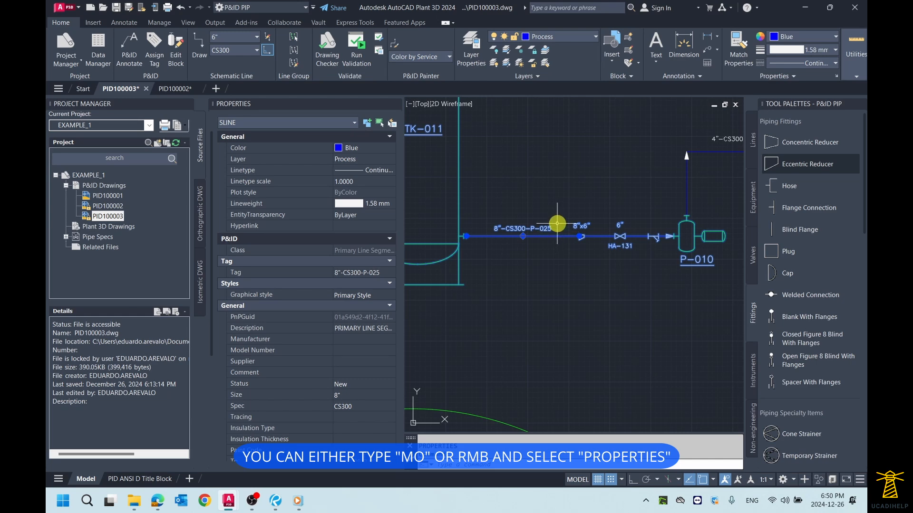
pyautogui.scroll(3, 556, 229)
pyautogui.press('Escape')
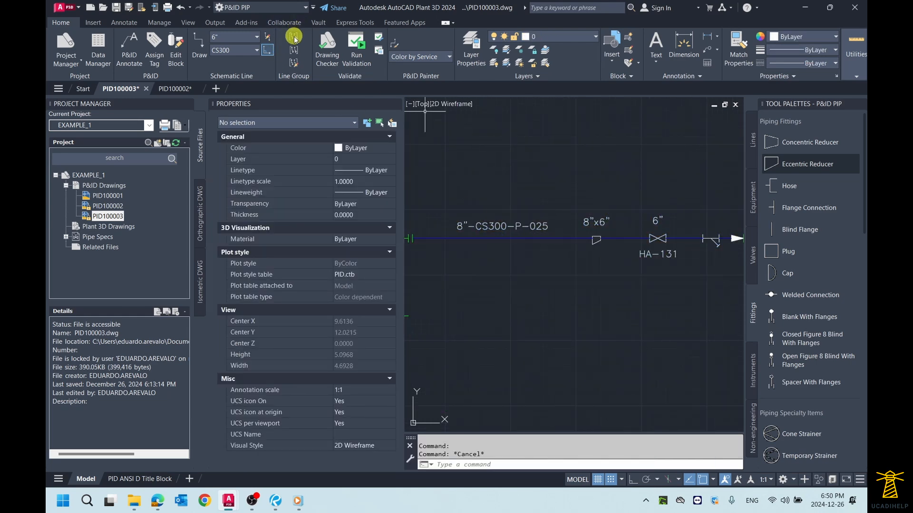
# - Select the whole 8"-CS300-P-025 line group with Select Group, set its Spec to CS600, and close the properties
pyautogui.click(294, 37)
pyautogui.click(316, 55)
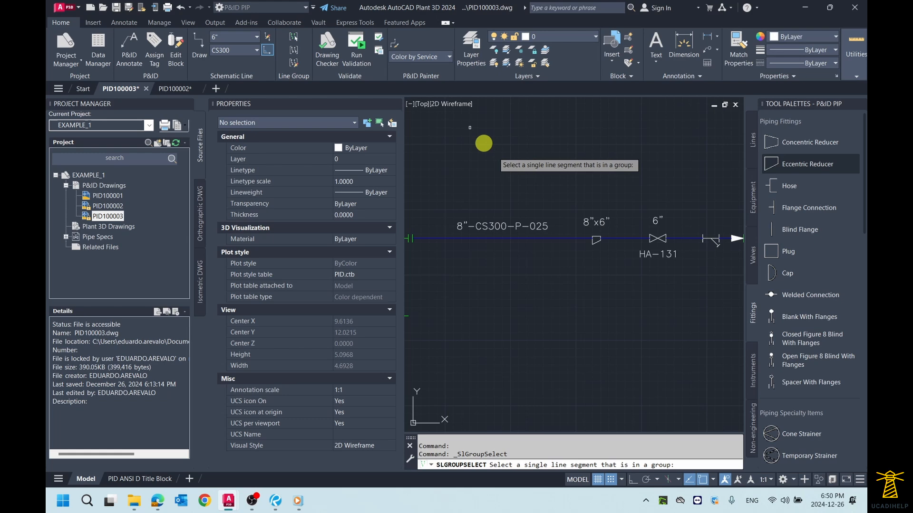
pyautogui.click(532, 236)
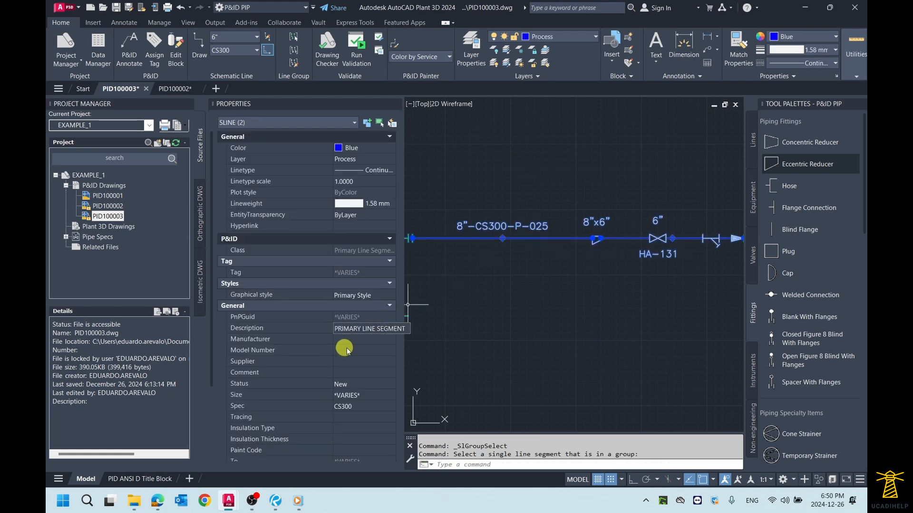
pyautogui.scroll(-2, 356, 349)
pyautogui.click(357, 361)
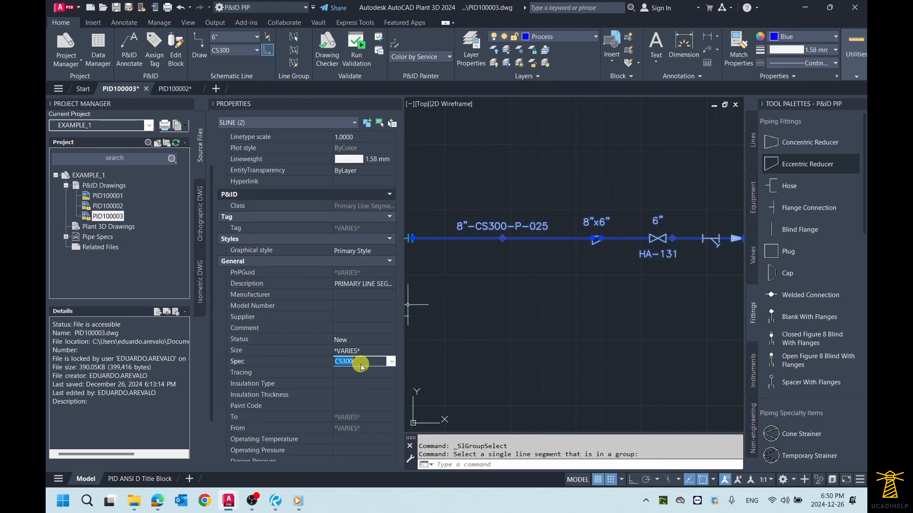
pyautogui.click(390, 362)
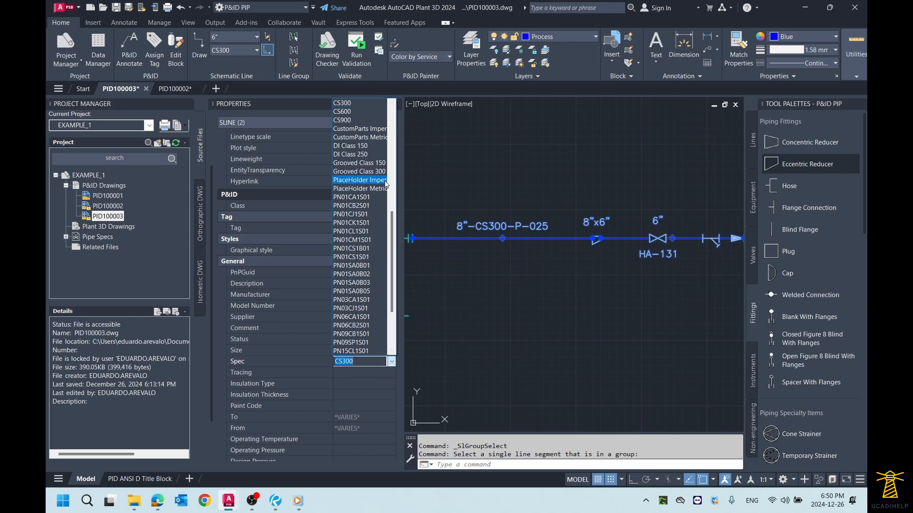
pyautogui.scroll(1, 357, 183)
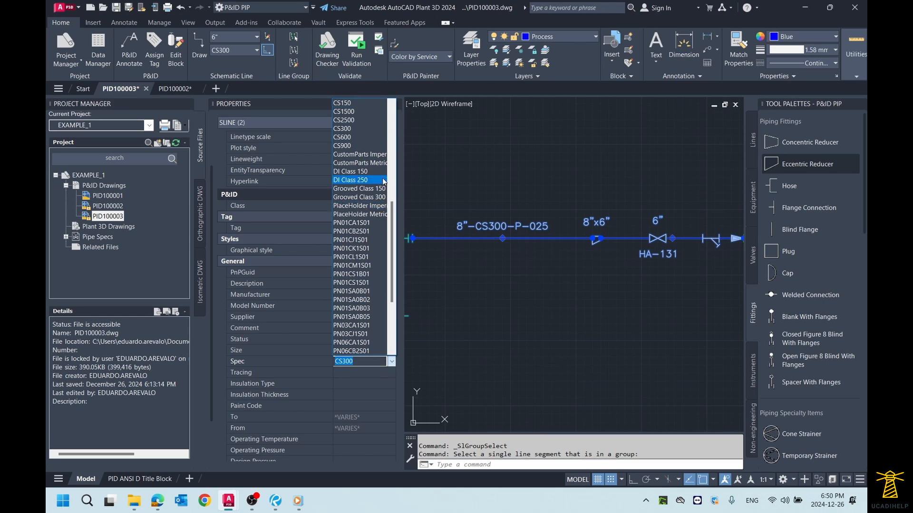
pyautogui.click(355, 138)
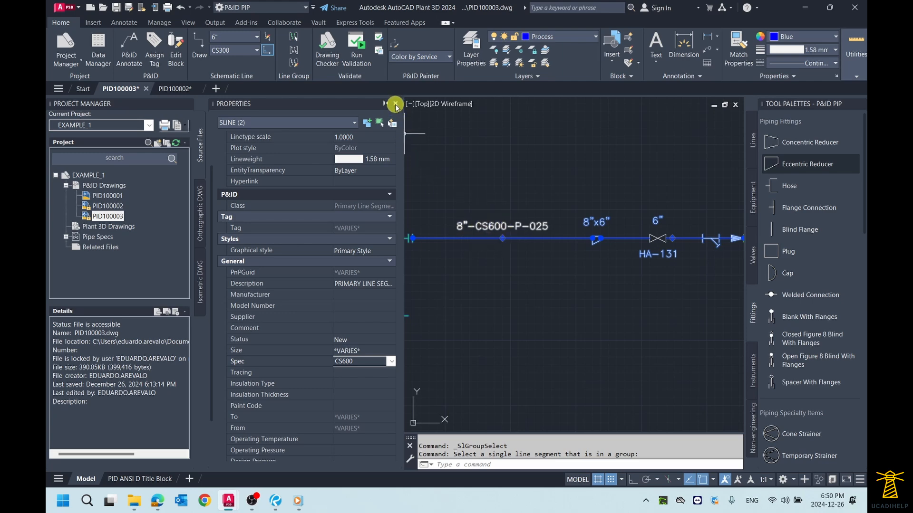
pyautogui.click(397, 102)
pyautogui.press('Escape')
# - Check the tags of the line segments on both sides of the eccentric reducer between TK-011 and P-010
pyautogui.scroll(2, 469, 204)
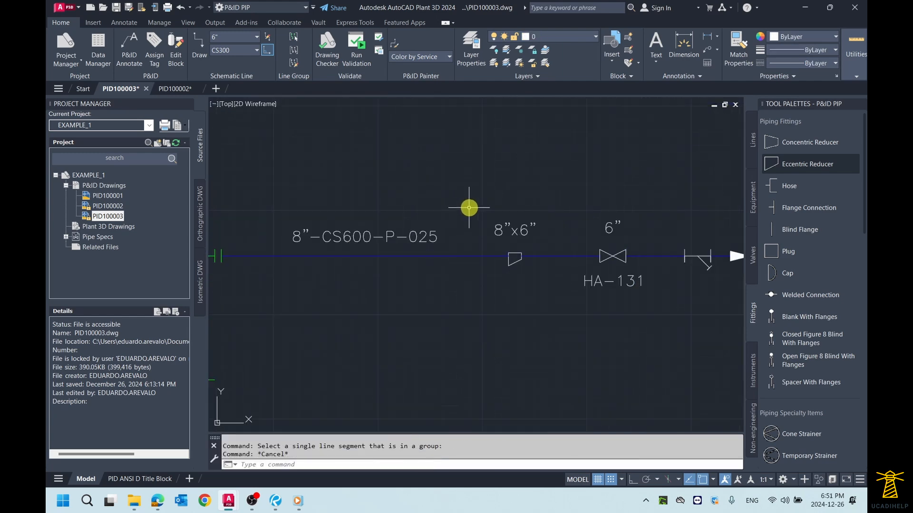
pyautogui.scroll(-2, 468, 208)
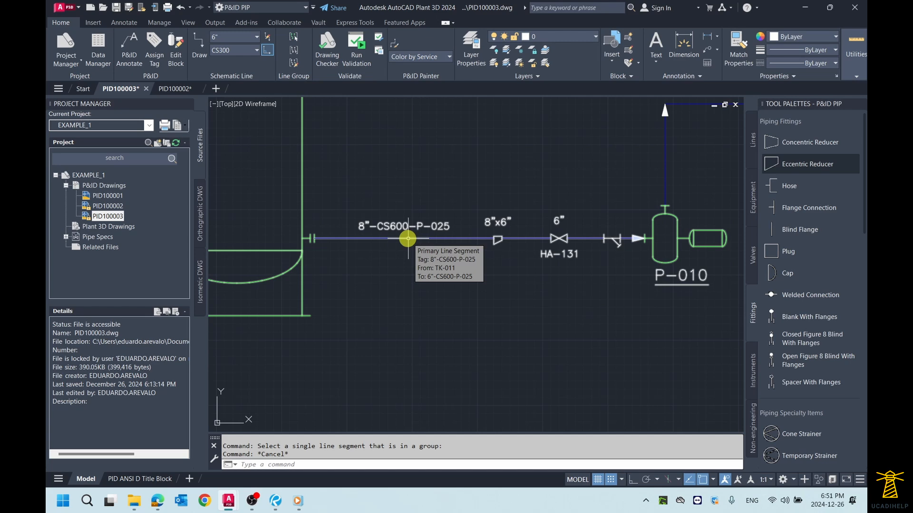
pyautogui.scroll(2, 548, 262)
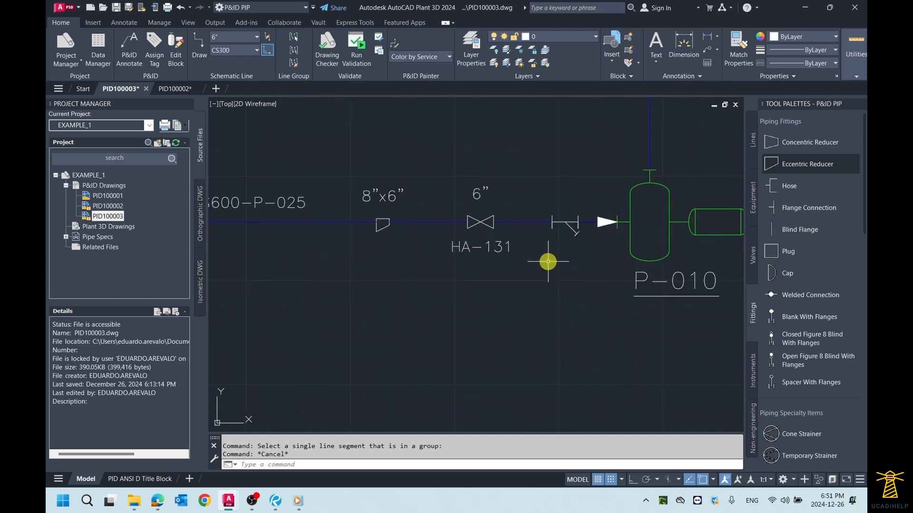
pyautogui.moveTo(432, 257); pyautogui.dragTo(479, 269, button='middle')
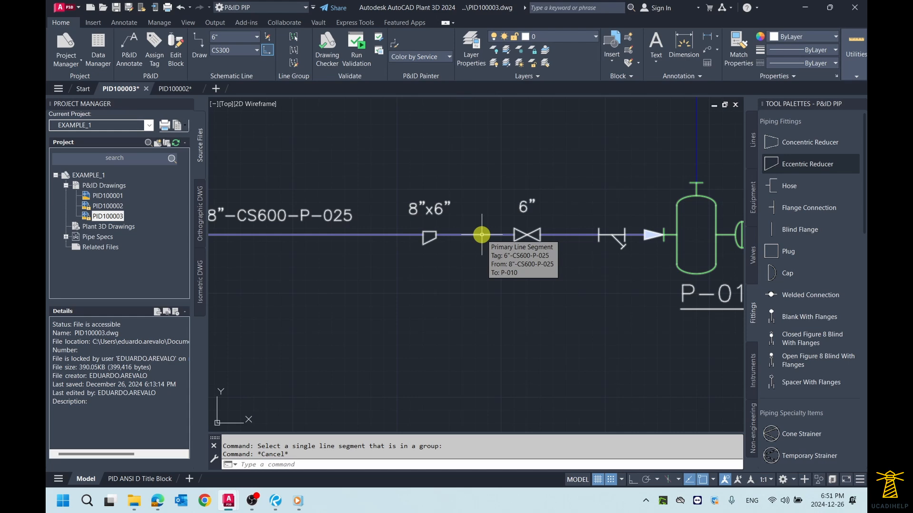
pyautogui.scroll(-2, 481, 234)
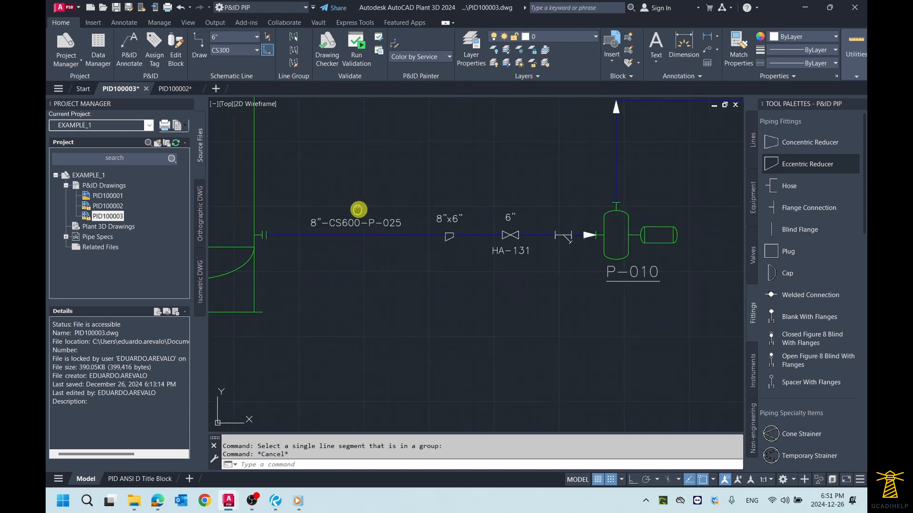
pyautogui.moveTo(359, 207); pyautogui.dragTo(388, 210, button='middle')
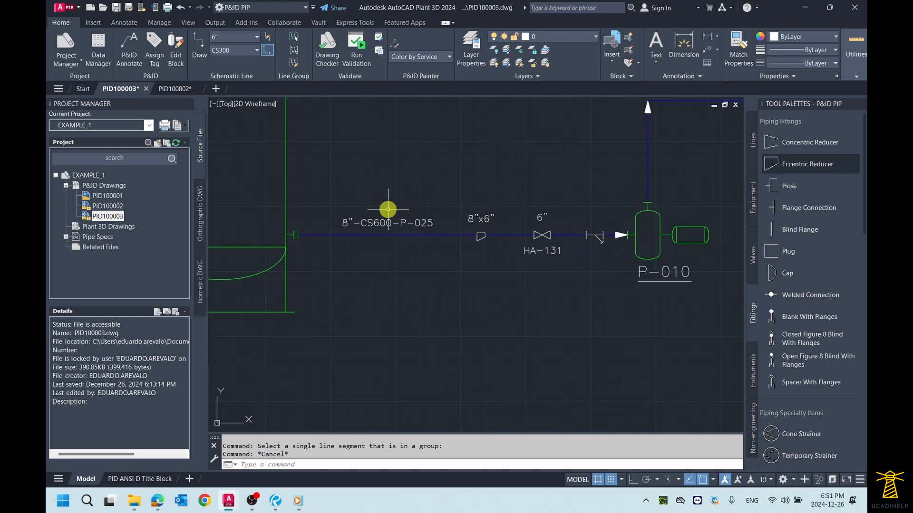
# - Review the Assign Tag values of the segment between TK-011 and the reducer, and close the dialog without assigning
pyautogui.click(379, 235)
pyautogui.rightClick(380, 235)
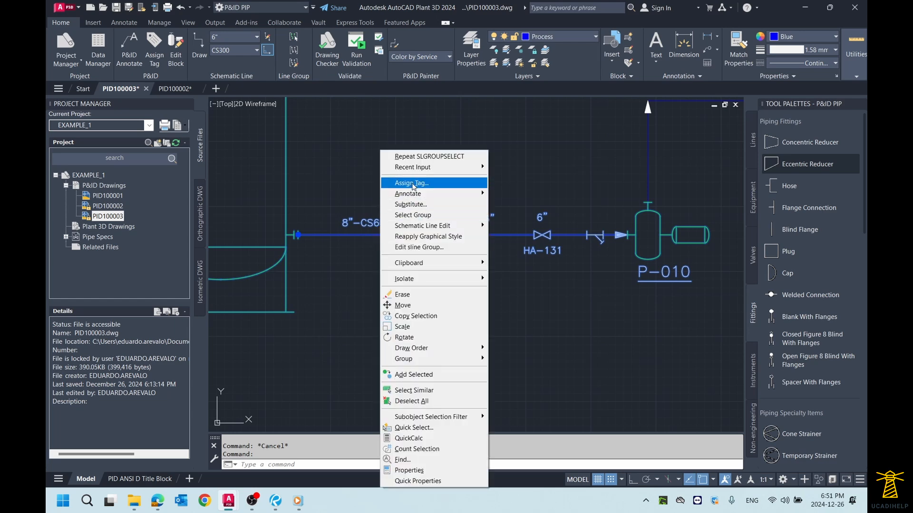
pyautogui.click(411, 184)
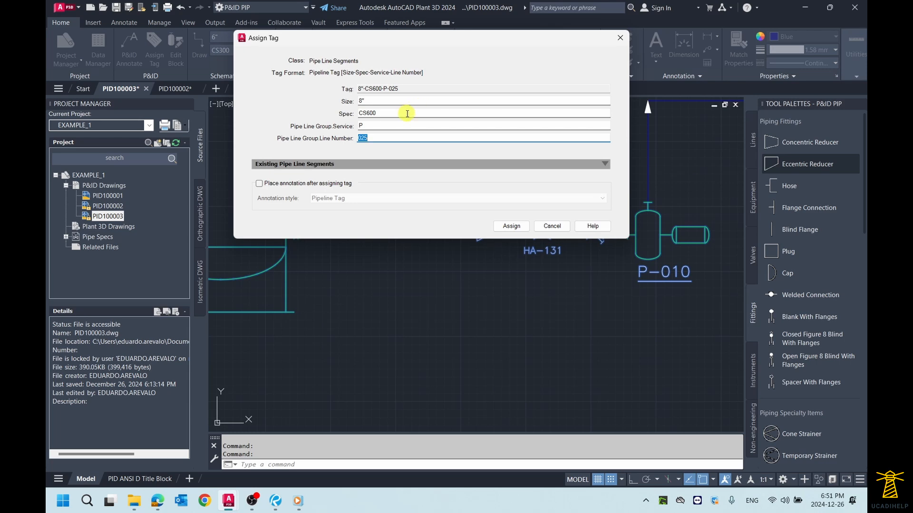
pyautogui.click(619, 37)
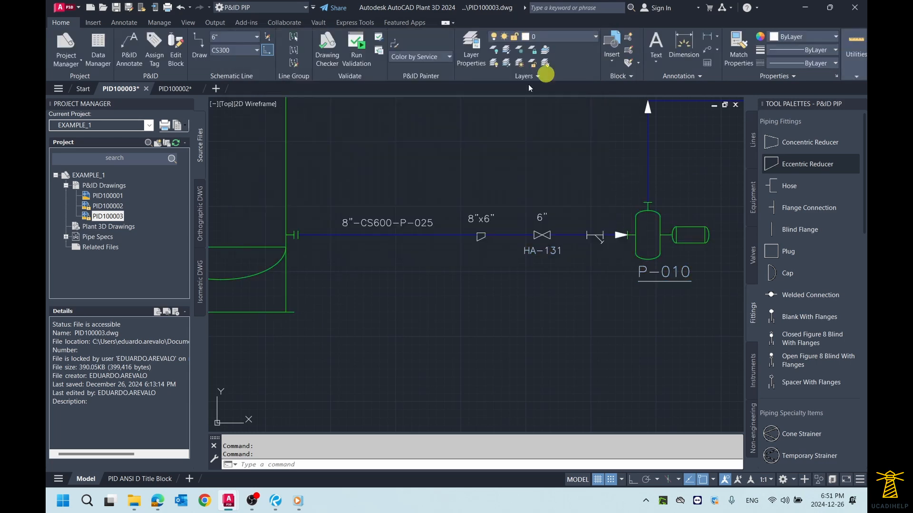
# - Set the Spec of only the line segment between TK-011 and the eccentric reducer to CS300 in its properties
pyautogui.click(391, 235)
pyautogui.moveTo(359, 197); pyautogui.dragTo(398, 197, button='middle')
pyautogui.rightClick(399, 198)
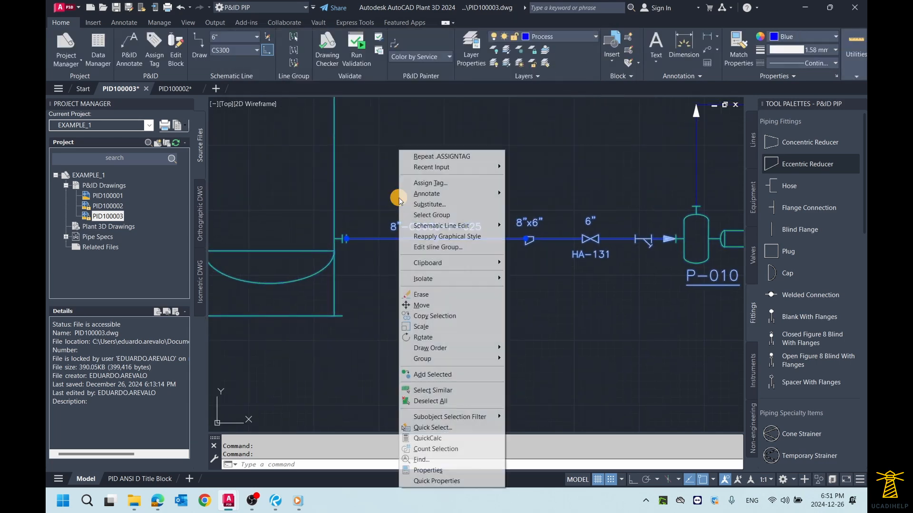
pyautogui.click(428, 470)
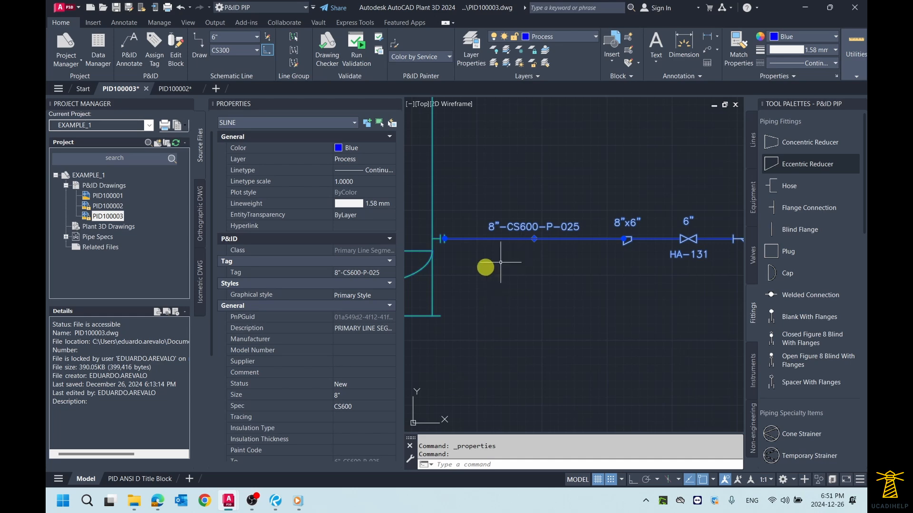
pyautogui.scroll(-3, 336, 291)
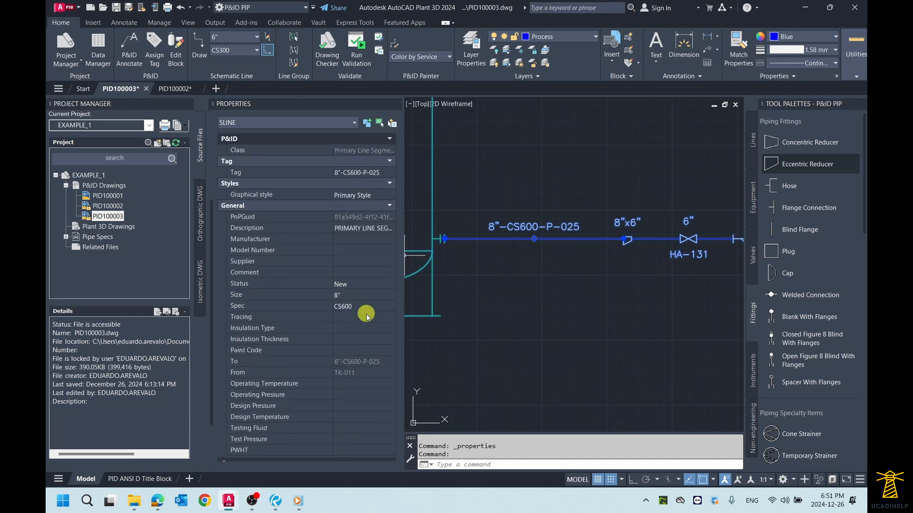
pyautogui.click(363, 308)
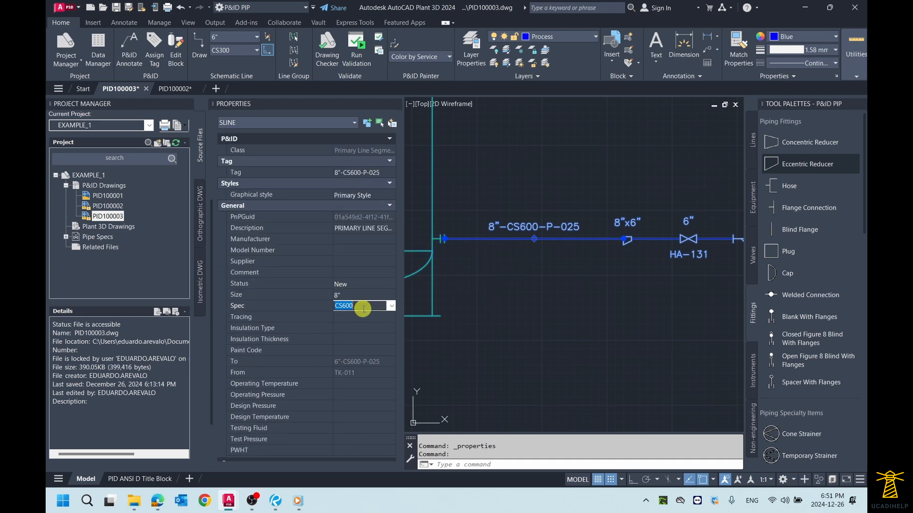
pyautogui.click(391, 306)
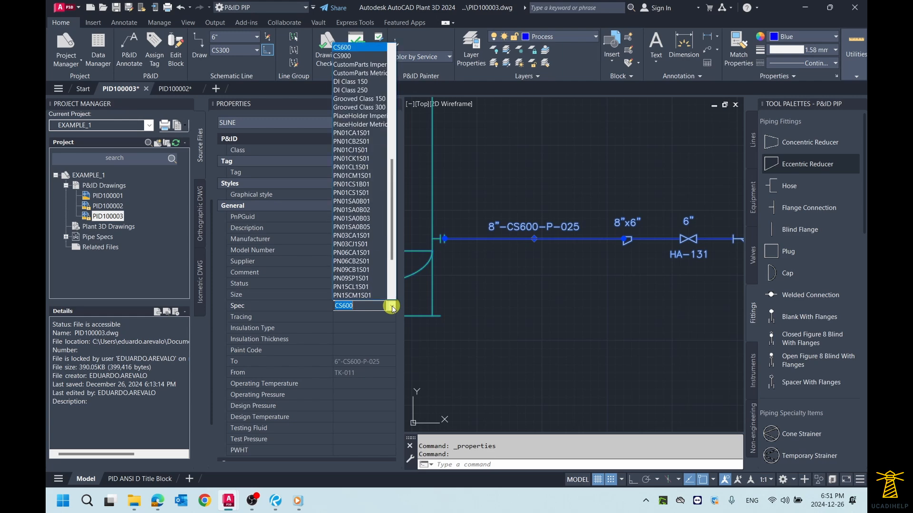
pyautogui.scroll(1, 363, 94)
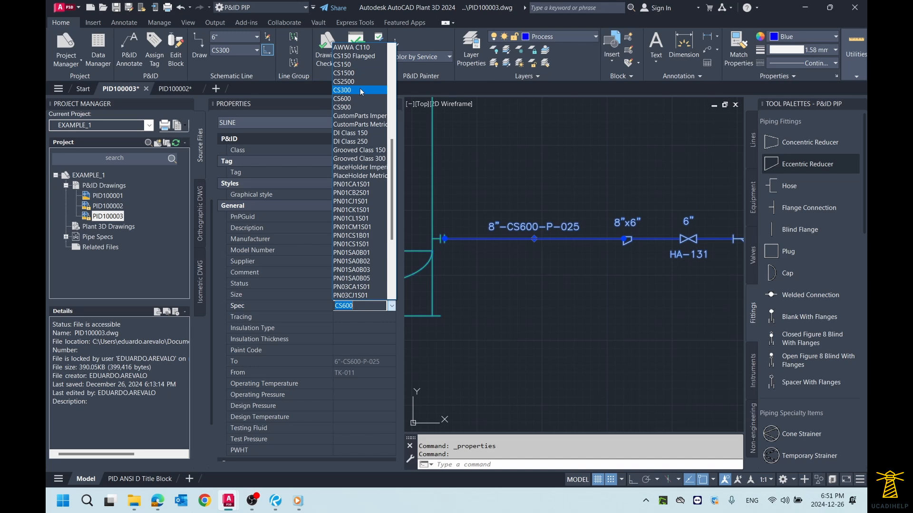
pyautogui.click(360, 90)
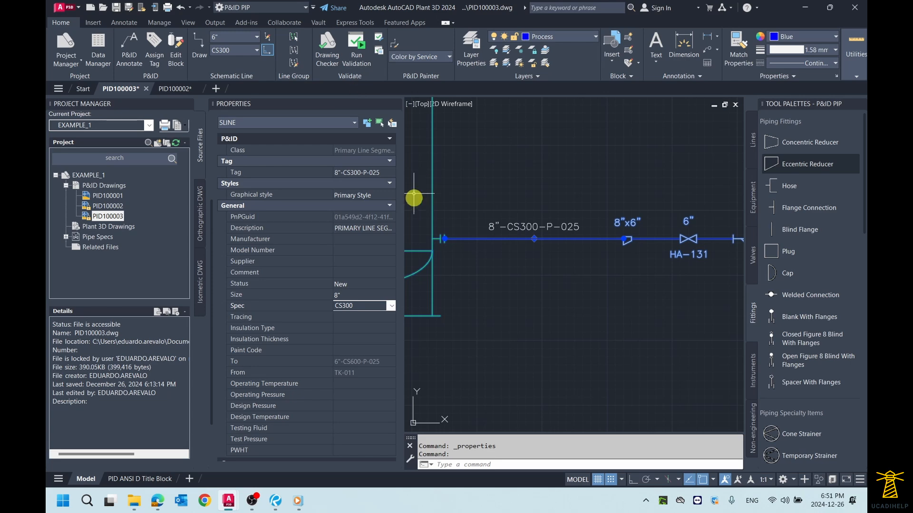
pyautogui.click(398, 104)
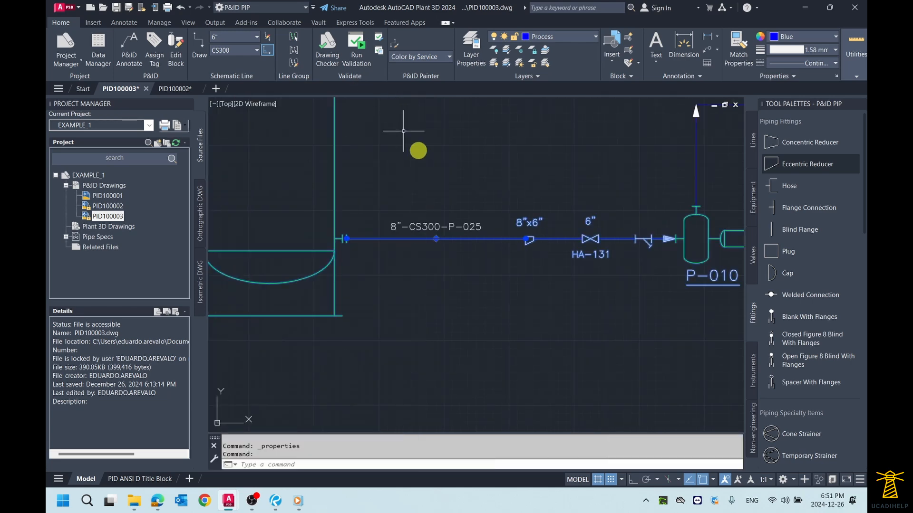
pyautogui.press('Escape')
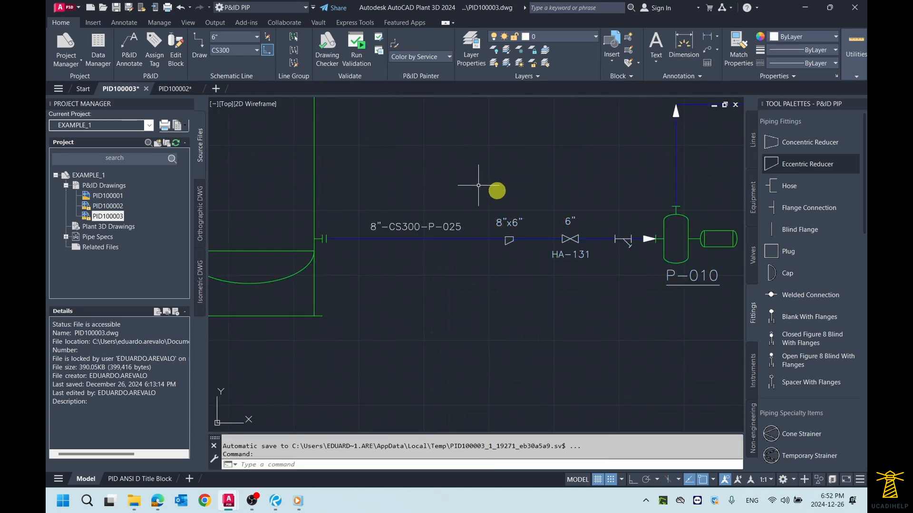
# - Check the tag of the line segment between the eccentric reducer and pump P-010
pyautogui.scroll(3, 591, 223)
pyautogui.moveTo(556, 210); pyautogui.dragTo(529, 210, button='middle')
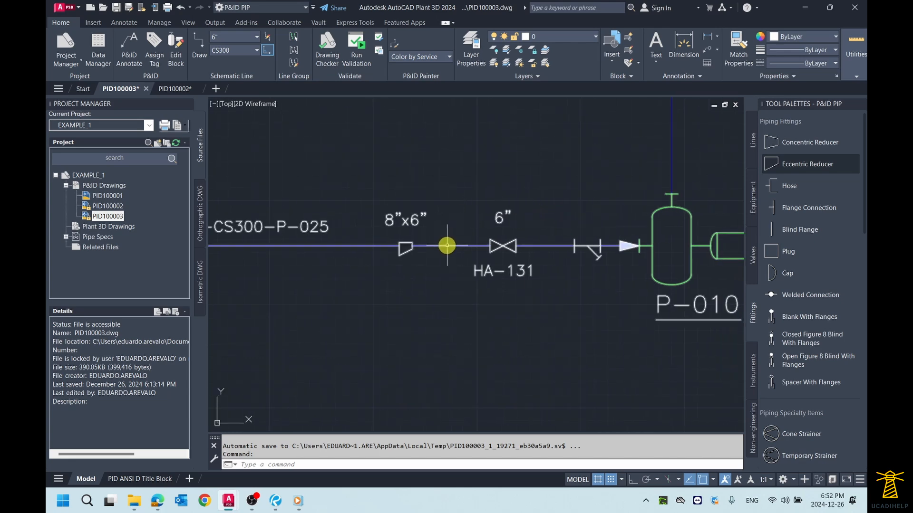
pyautogui.moveTo(446, 245)
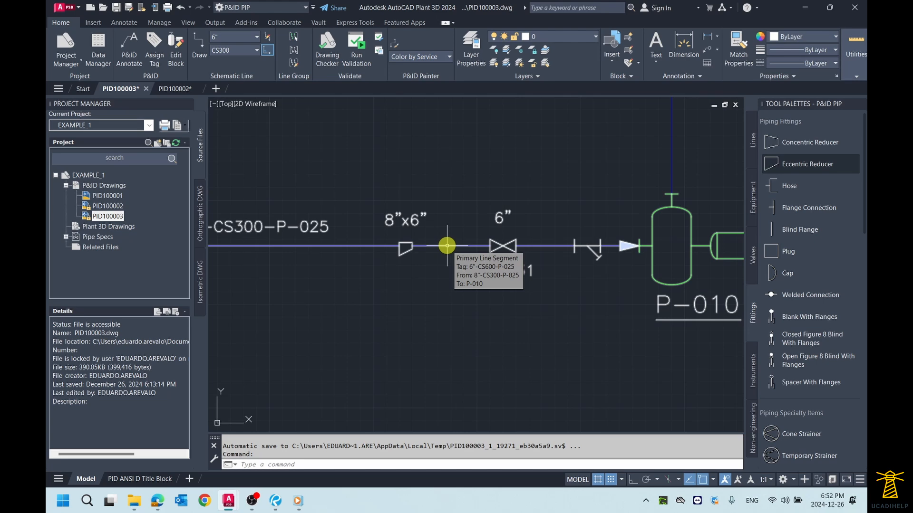
pyautogui.scroll(-5, 447, 245)
pyautogui.scroll(3, 435, 241)
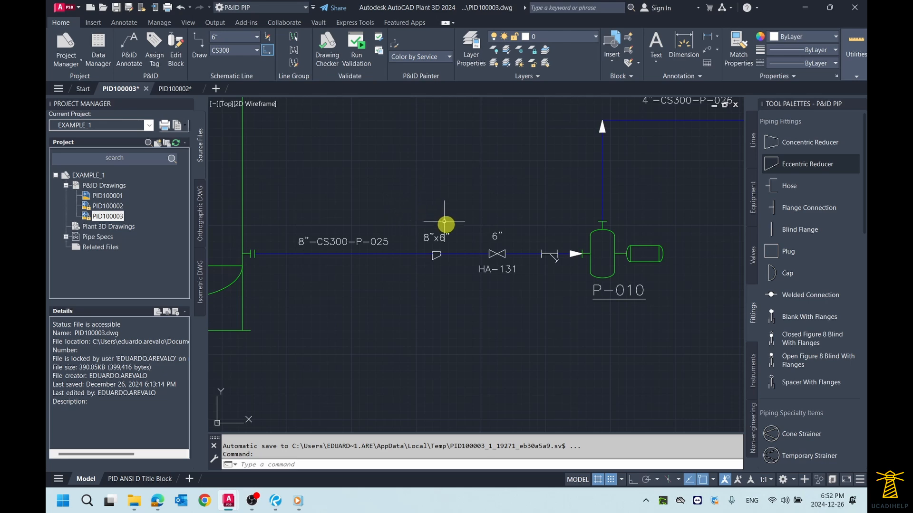
# - Set the Spec of all line segments in the group between TK-011 and pump P-010 to CS300 in their properties
pyautogui.click(455, 255)
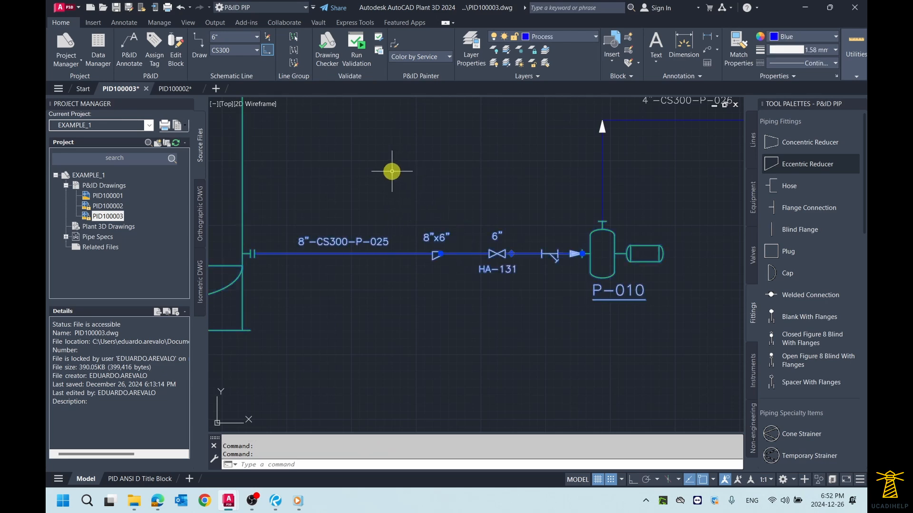
pyautogui.click(295, 37)
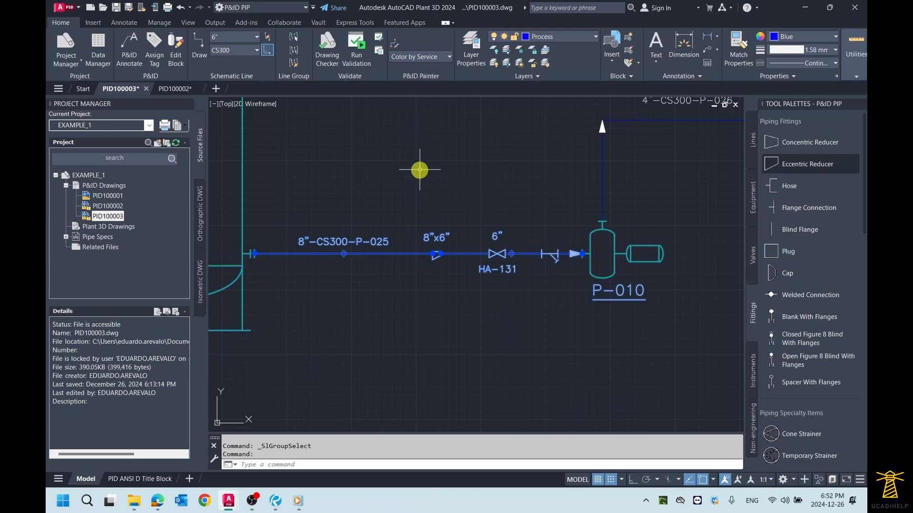
pyautogui.write('mo')
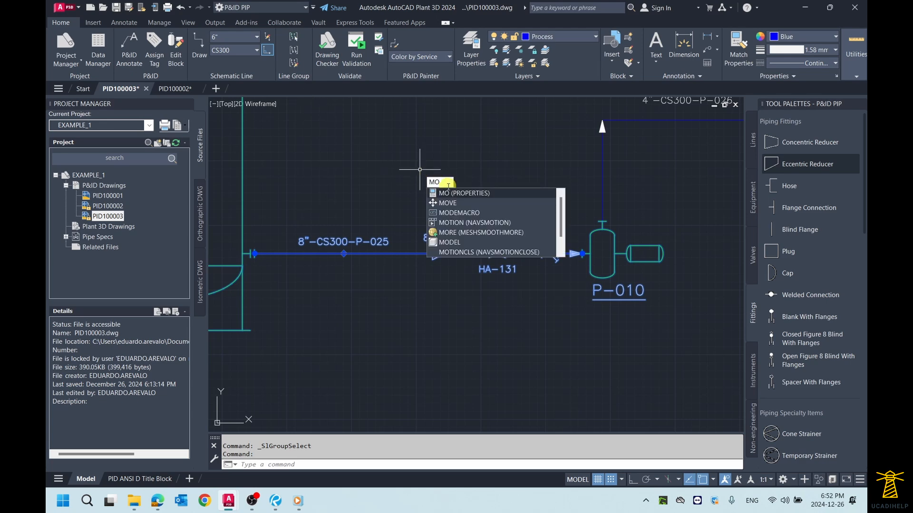
pyautogui.click(451, 193)
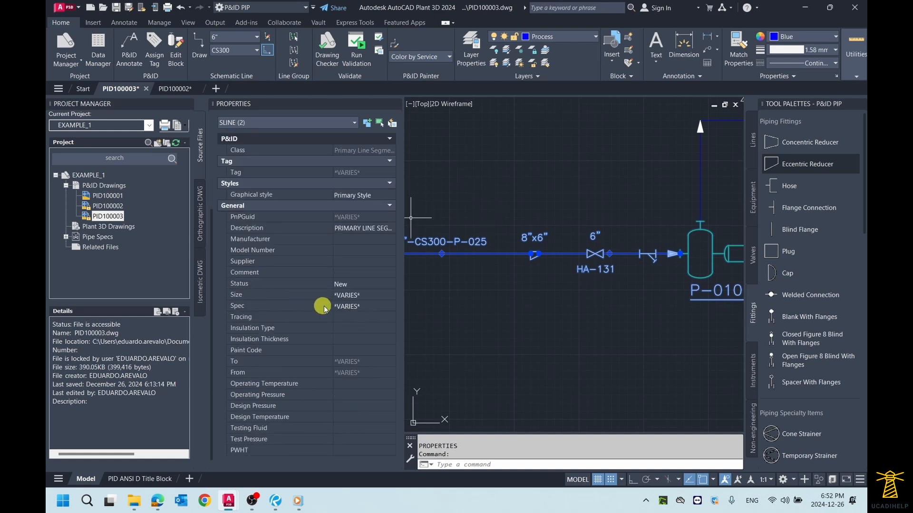
pyautogui.click(360, 306)
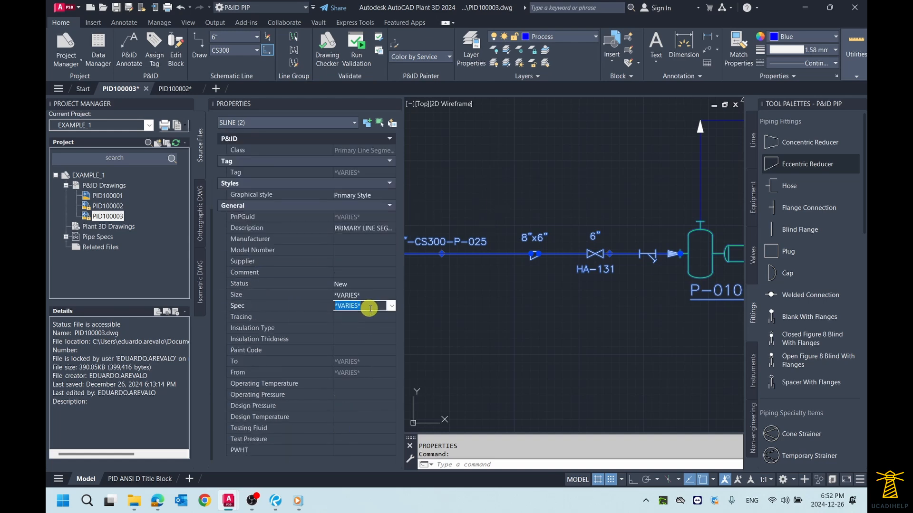
pyautogui.click(393, 307)
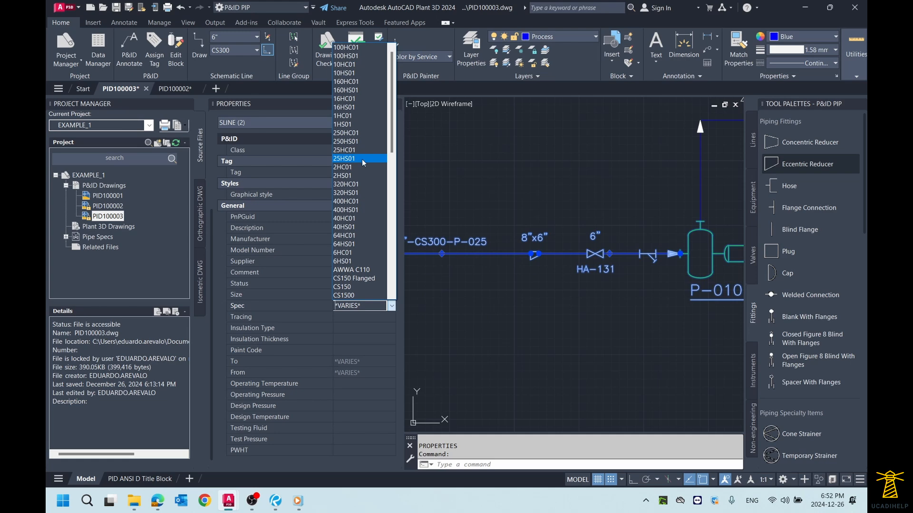
pyautogui.scroll(-3, 359, 181)
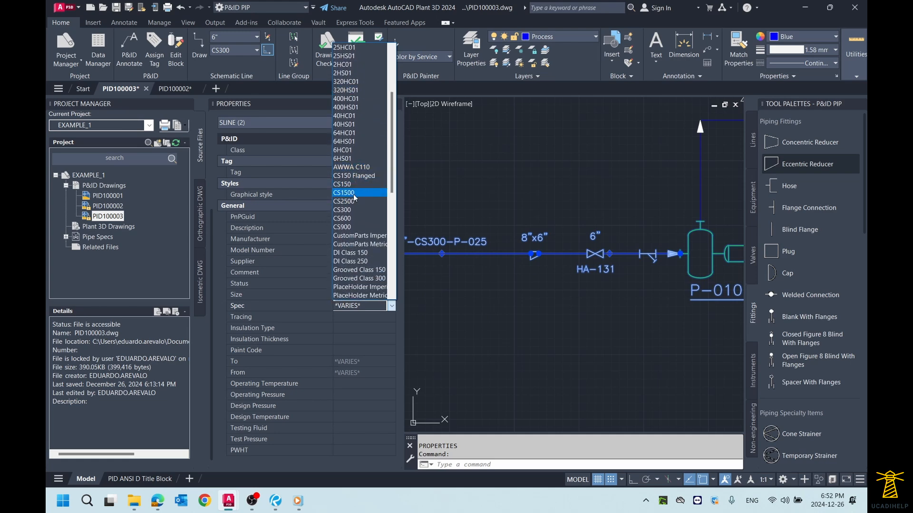
pyautogui.click(352, 210)
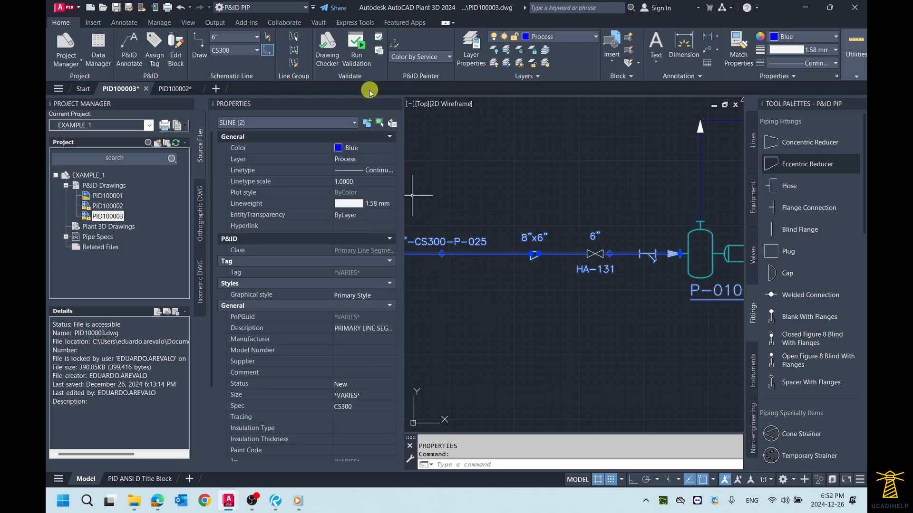
pyautogui.click(396, 104)
# - Examine the control valves CV-003 and CV-004 and the hand valves on the lines around exchanger E-010
pyautogui.scroll(-2, 421, 166)
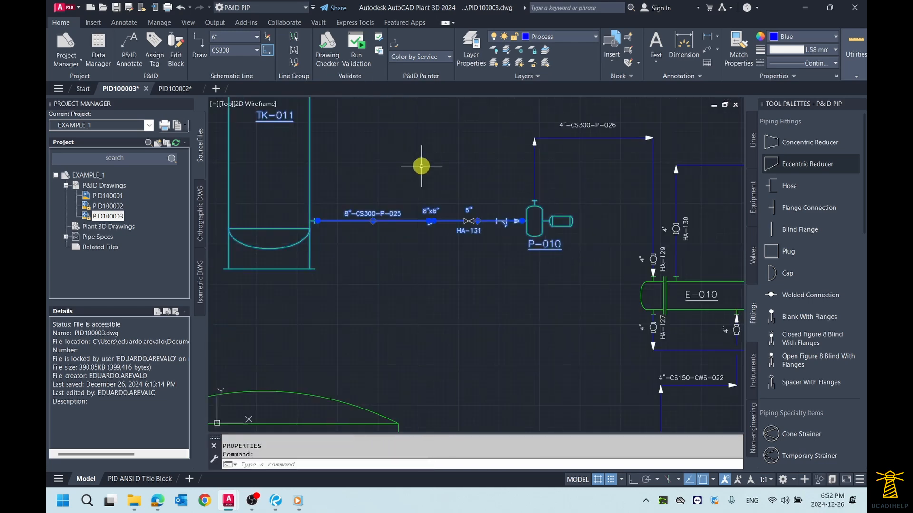
pyautogui.middleClick(418, 163)
pyautogui.middleClick(417, 163)
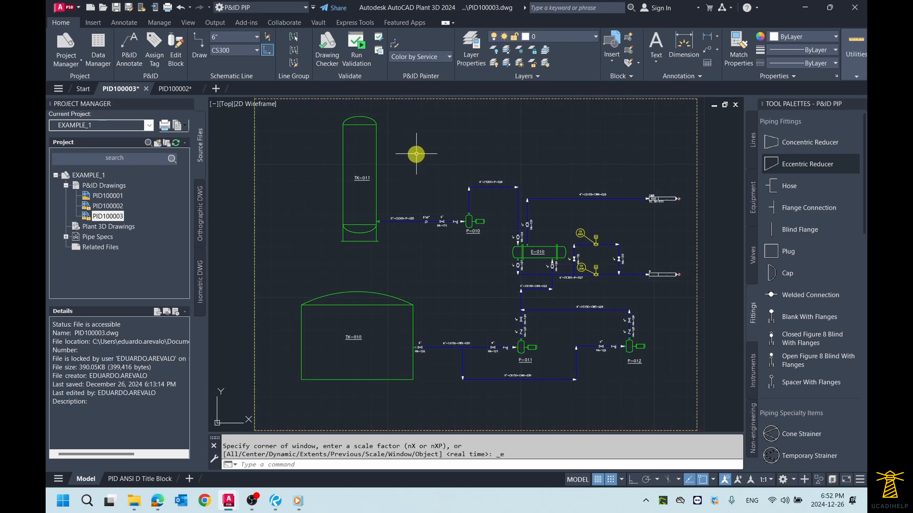
pyautogui.scroll(5, 649, 209)
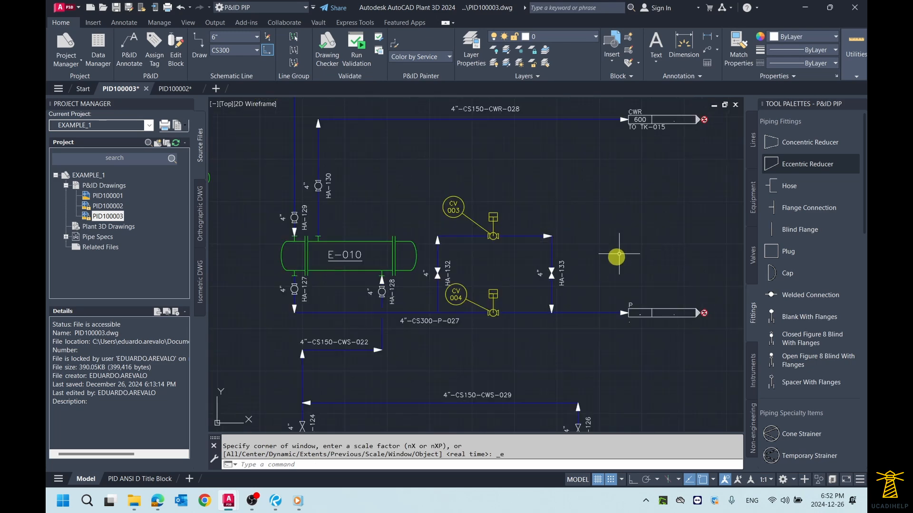
pyautogui.scroll(4, 590, 221)
pyautogui.scroll(-2, 514, 209)
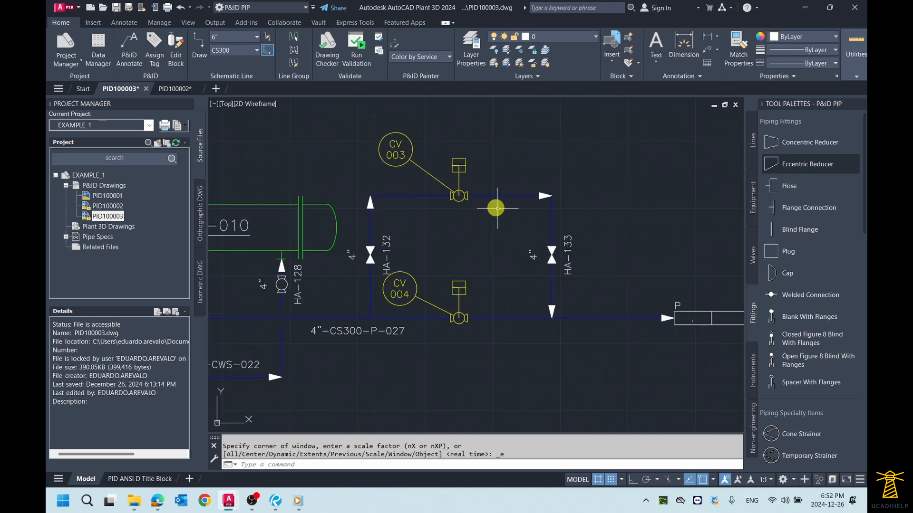
pyautogui.scroll(1, 495, 206)
pyautogui.moveTo(587, 209); pyautogui.dragTo(565, 205, button='middle')
pyautogui.scroll(-2, 428, 258)
pyautogui.scroll(2, 428, 261)
pyautogui.moveTo(428, 264); pyautogui.dragTo(502, 234, button='middle')
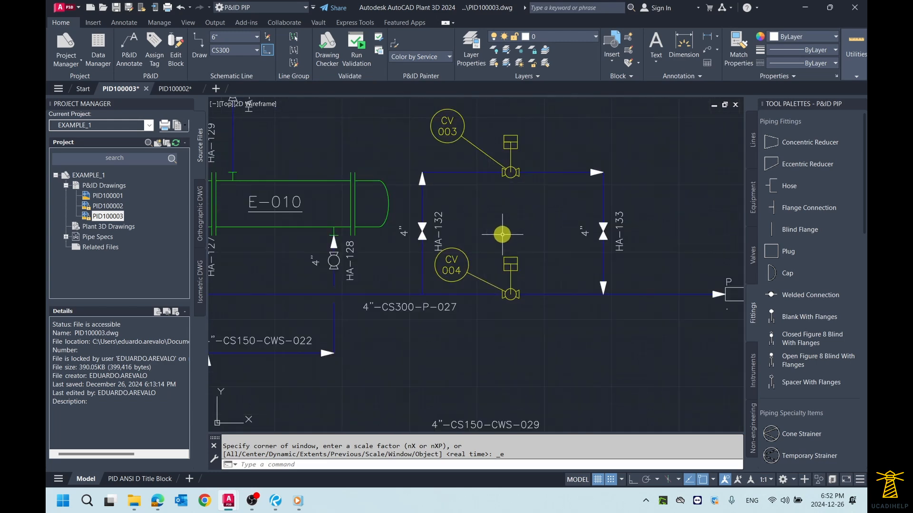
pyautogui.scroll(2, 552, 233)
pyautogui.moveTo(573, 235); pyautogui.dragTo(518, 246, button='middle')
pyautogui.scroll(-4, 518, 246)
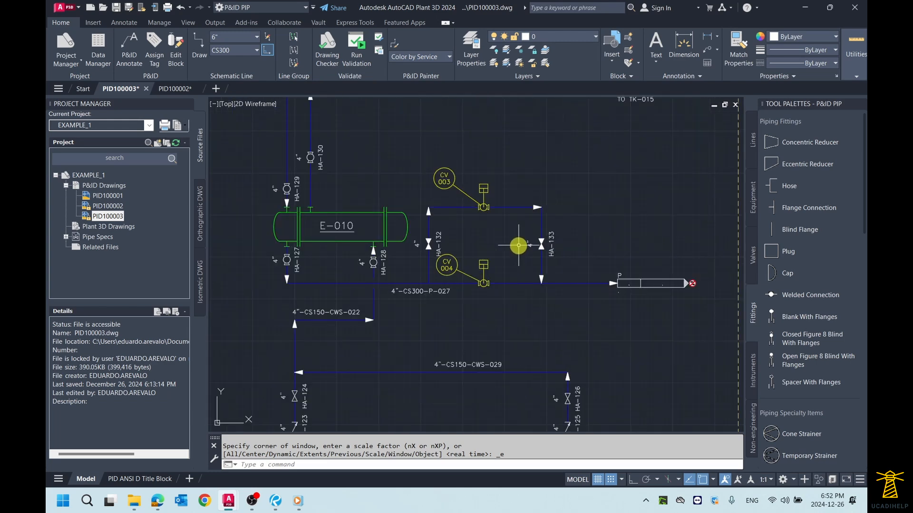
pyautogui.moveTo(449, 258); pyautogui.dragTo(511, 279, button='middle')
pyautogui.moveTo(512, 228); pyautogui.dragTo(519, 283, button='middle')
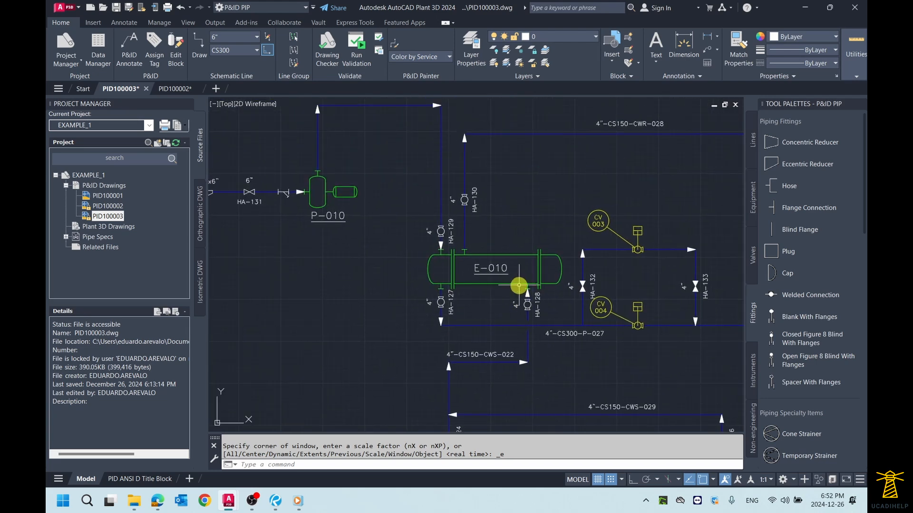
pyautogui.moveTo(633, 300); pyautogui.dragTo(512, 276, button='middle')
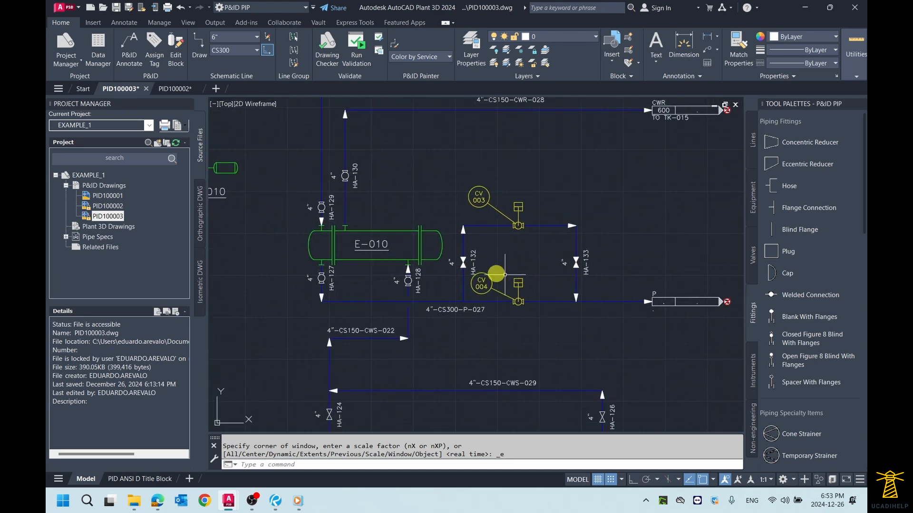
# - Convert hand valve HA-129 above exchanger E-010 to a control valve with a Piston Actuator
pyautogui.moveTo(369, 250); pyautogui.dragTo(643, 291, button='middle')
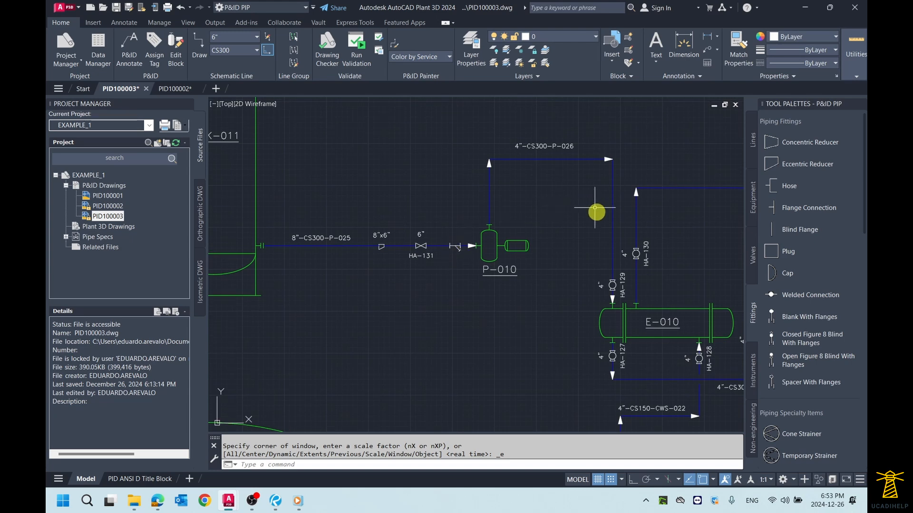
pyautogui.scroll(2, 585, 240)
pyautogui.moveTo(577, 240); pyautogui.dragTo(489, 193, button='middle')
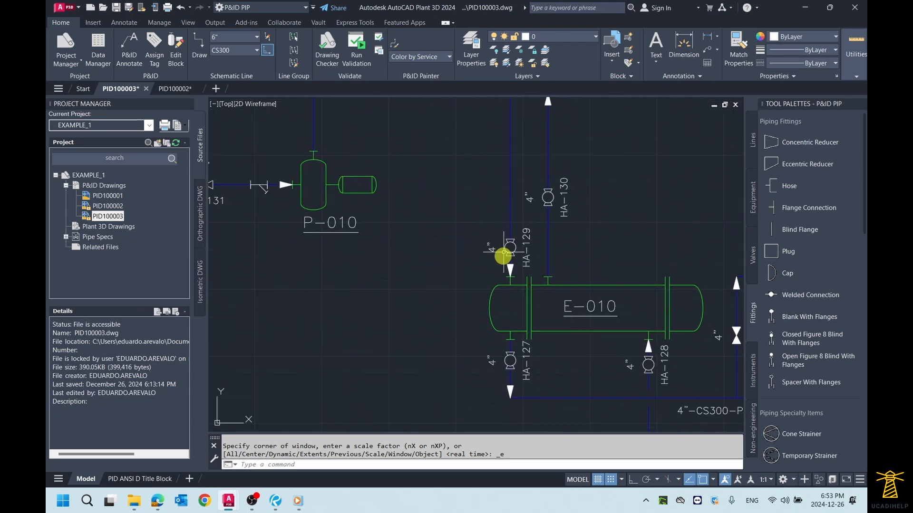
pyautogui.scroll(2, 501, 255)
pyautogui.scroll(-2, 501, 251)
pyautogui.moveTo(494, 241); pyautogui.dragTo(495, 266, button='middle')
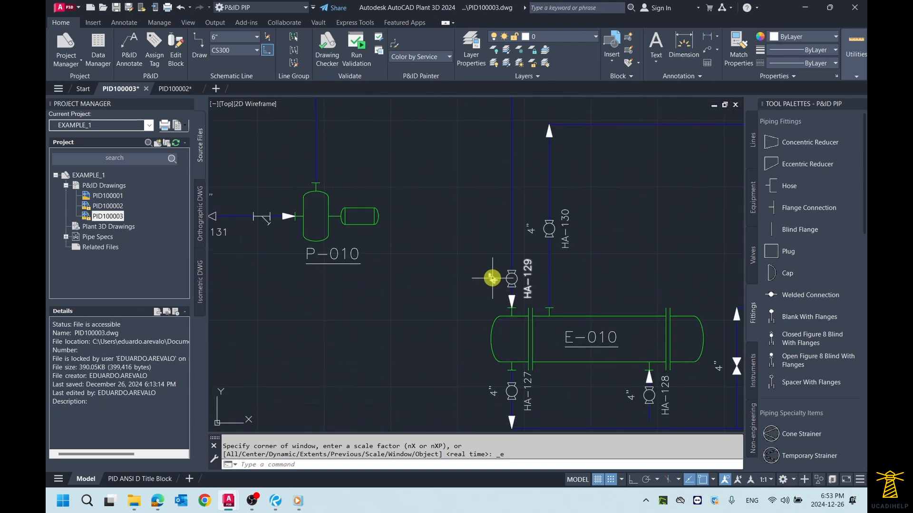
pyautogui.click(491, 280)
pyautogui.scroll(1, 491, 281)
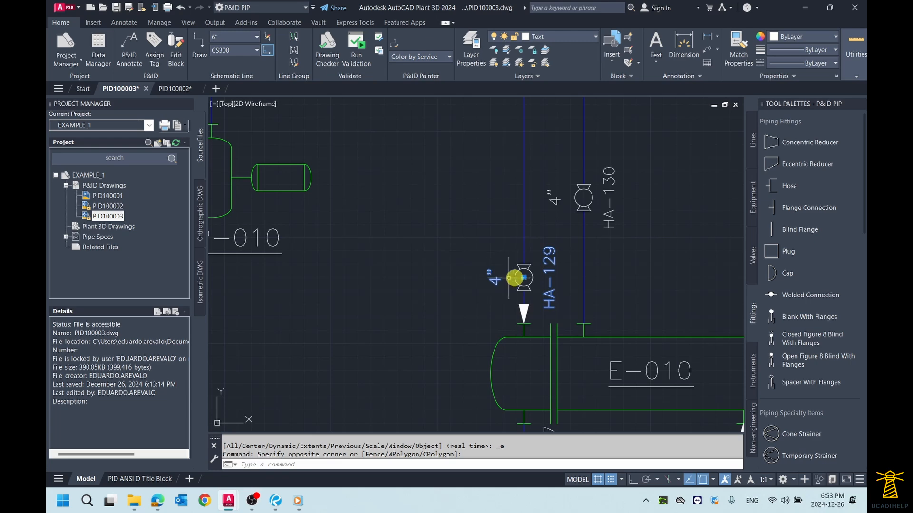
pyautogui.click(516, 252)
pyautogui.press('Escape')
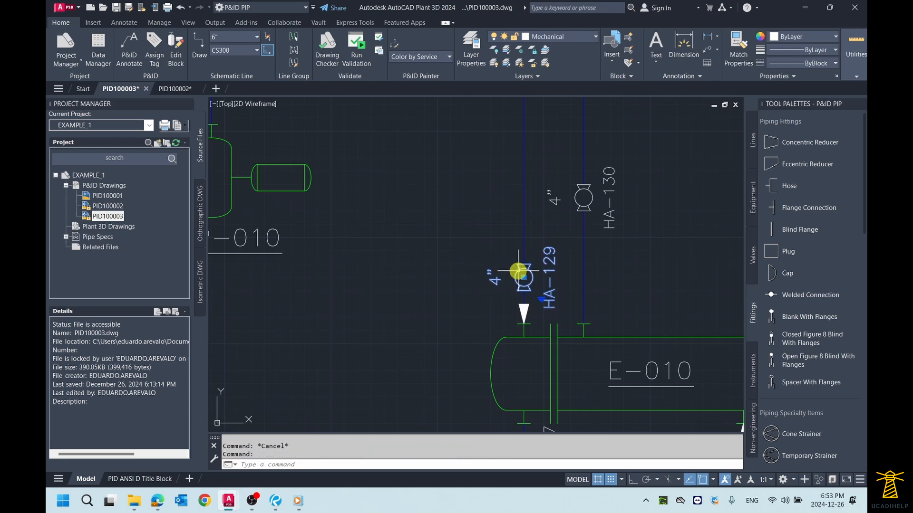
pyautogui.rightClick(518, 271)
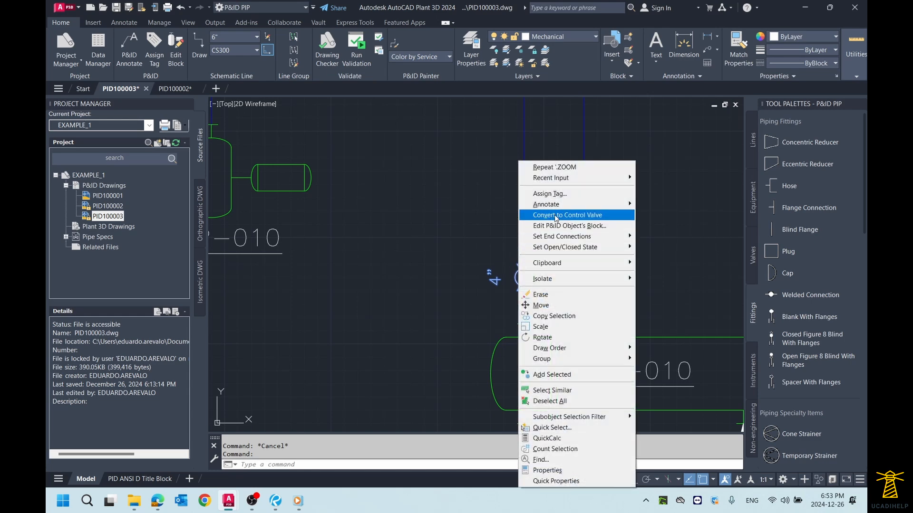
pyautogui.click(555, 218)
pyautogui.moveTo(546, 257); pyautogui.dragTo(288, 115)
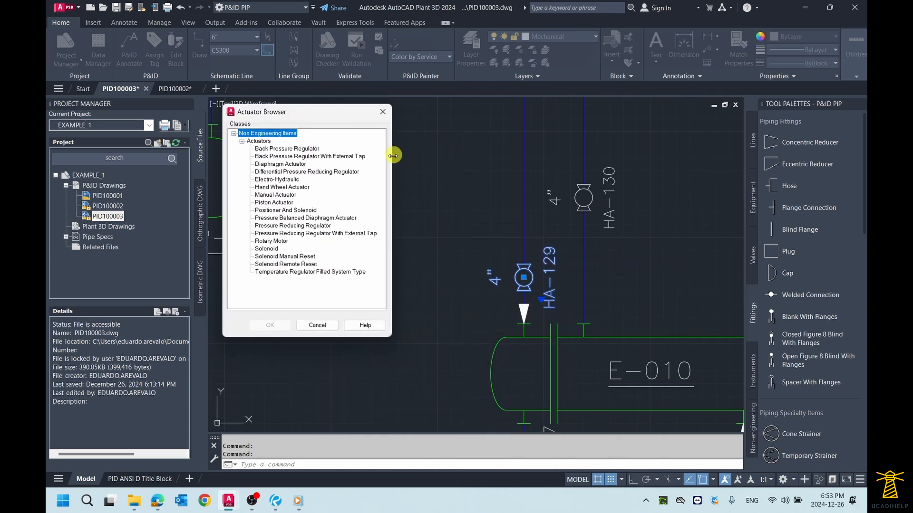
pyautogui.click(266, 202)
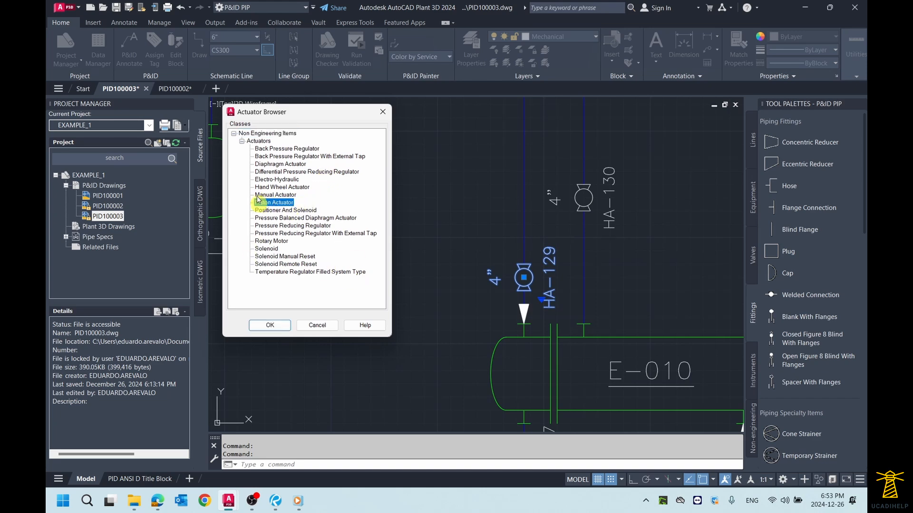
pyautogui.click(271, 327)
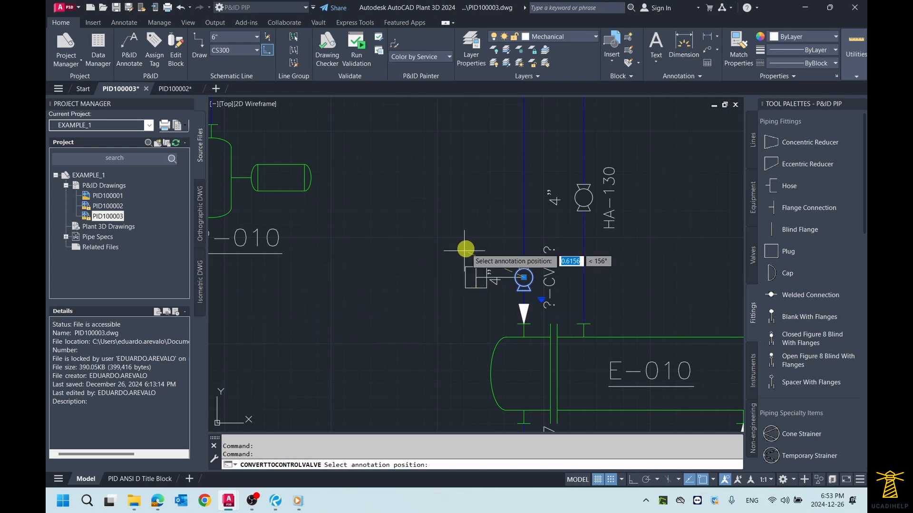
# - Place the converted valve's tag balloon diagonally above its actuator and assign loop number 005 to the valve
pyautogui.click(445, 204)
pyautogui.click(387, 127)
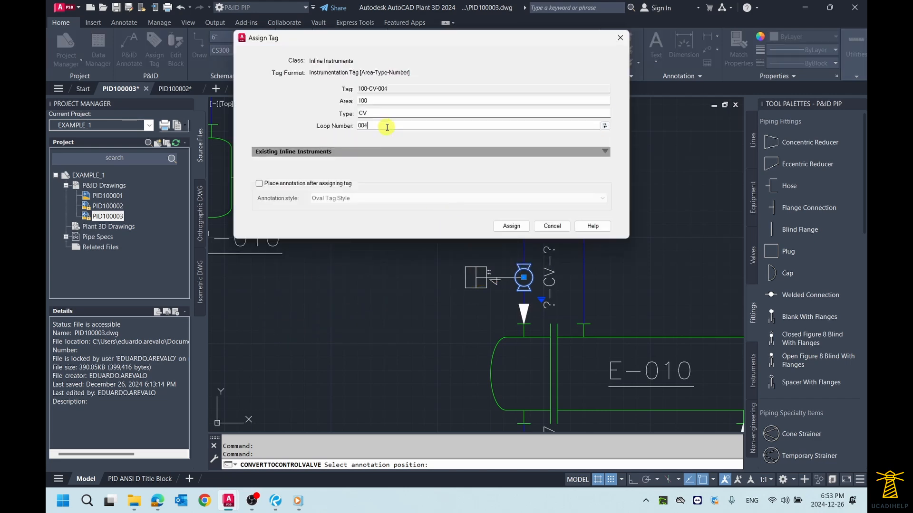
pyautogui.write('5')
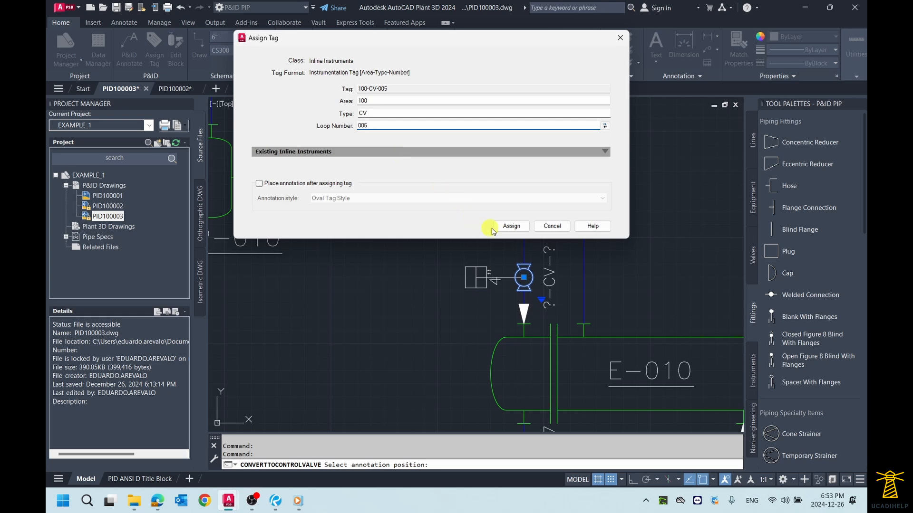
pyautogui.click(508, 227)
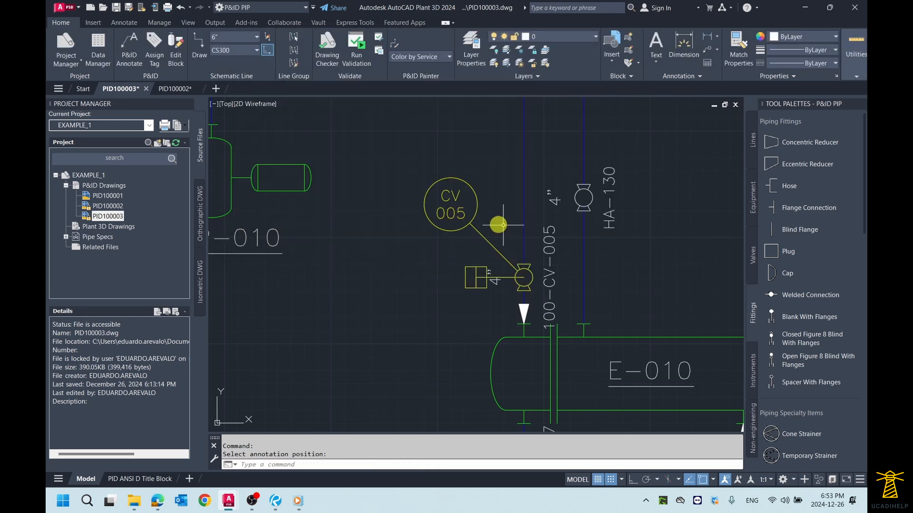
# - Delete the leftover 4" and 100-CV-005 text annotation beside the converted control valve
pyautogui.scroll(2, 489, 281)
pyautogui.click(488, 280)
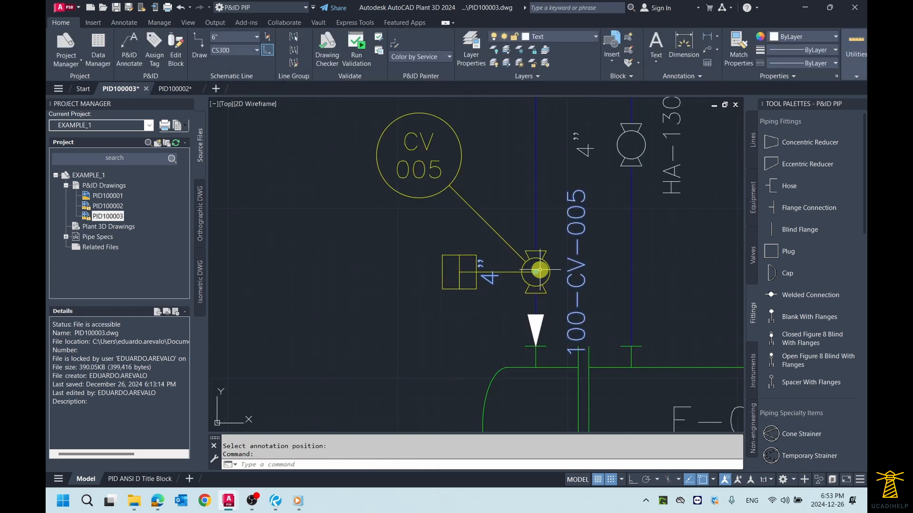
pyautogui.scroll(-2, 599, 258)
pyautogui.scroll(2, 571, 256)
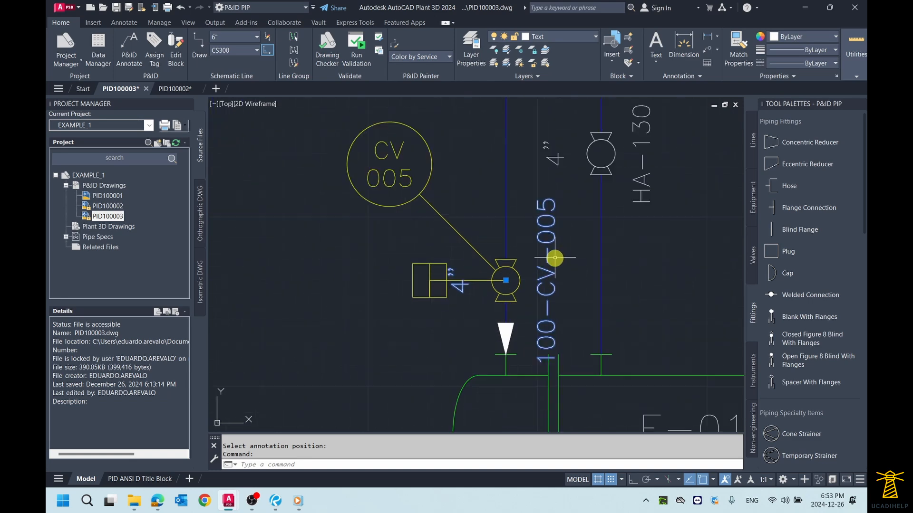
pyautogui.click(543, 261)
pyautogui.press('Delete')
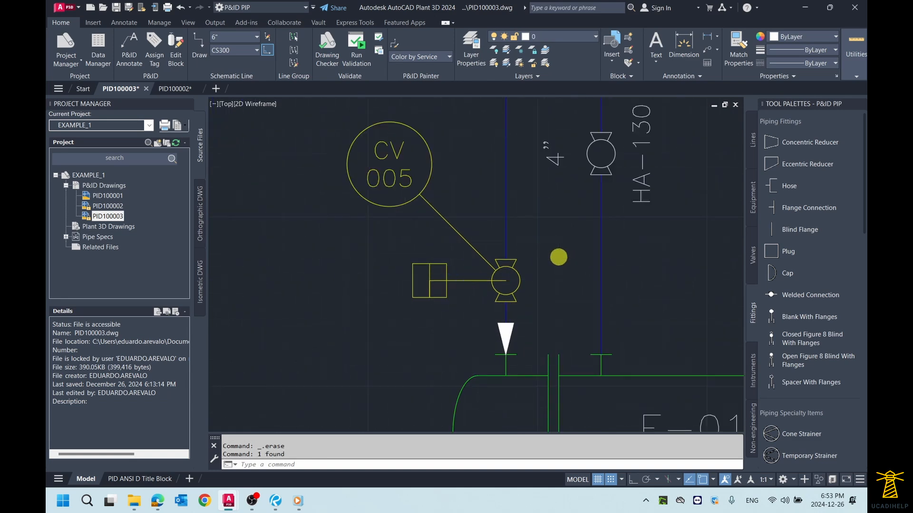
# - Review the new control valve CV-005 among the surrounding lines and equipment, up to the full drawing extents
pyautogui.scroll(-4, 567, 259)
pyautogui.moveTo(566, 246); pyautogui.dragTo(535, 242, button='middle')
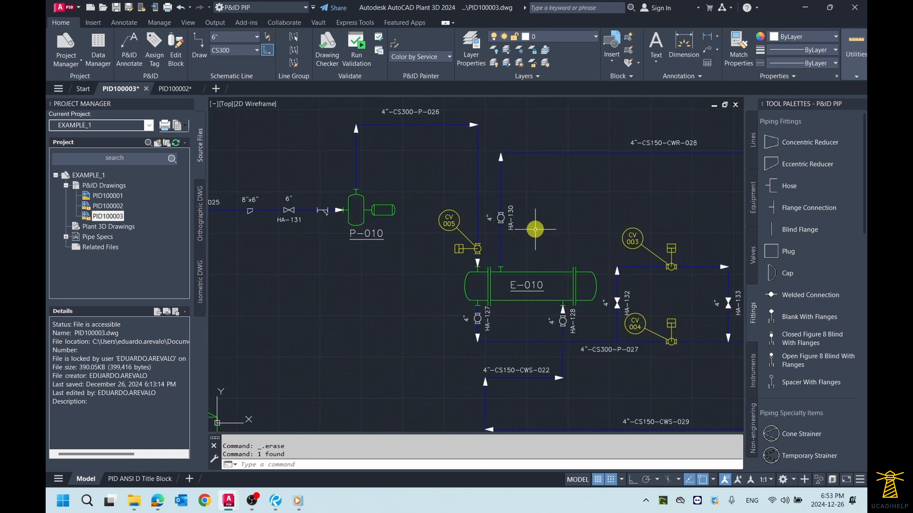
pyautogui.scroll(-2, 536, 231)
pyautogui.scroll(2, 536, 231)
pyautogui.moveTo(593, 239); pyautogui.dragTo(477, 215, button='middle')
pyautogui.scroll(-2, 476, 216)
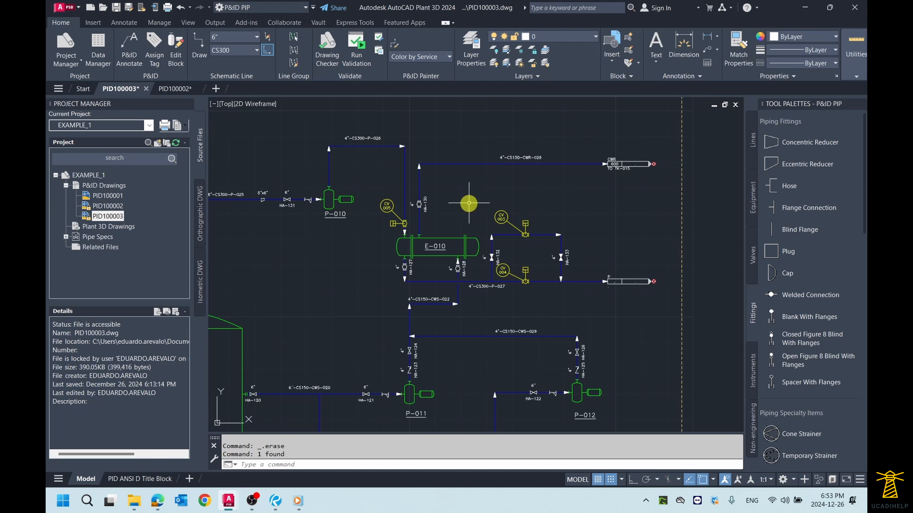
pyautogui.scroll(-4, 469, 204)
pyautogui.scroll(2, 340, 172)
pyautogui.middleClick(465, 154)
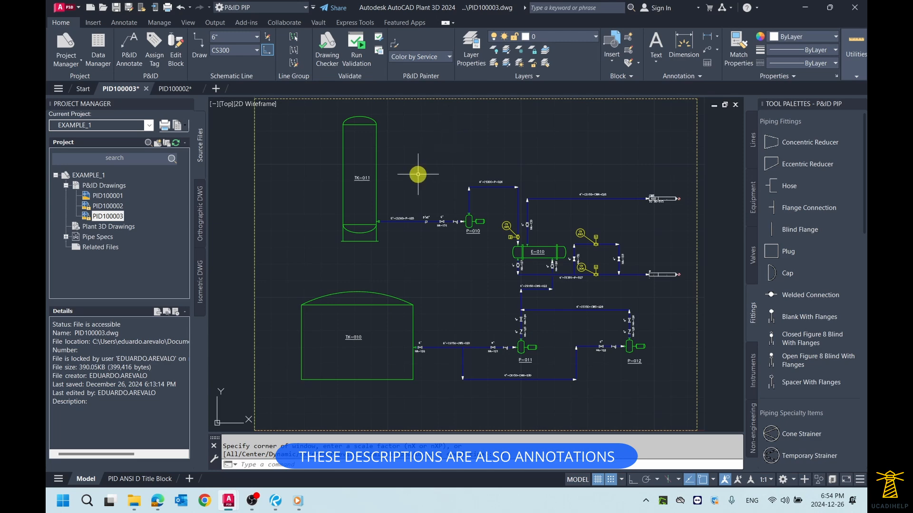
pyautogui.scroll(2, 403, 306)
pyautogui.scroll(2, 402, 306)
pyautogui.moveTo(404, 305)
pyautogui.mouseDown(button='middle')
pyautogui.moveTo(476, 262)
pyautogui.moveTo(458, 261)
pyautogui.moveTo(492, 222)
pyautogui.mouseUp(button='middle')
pyautogui.scroll(-2, 481, 260)
pyautogui.moveTo(453, 186); pyautogui.dragTo(456, 196, button='middle')
pyautogui.click(451, 211)
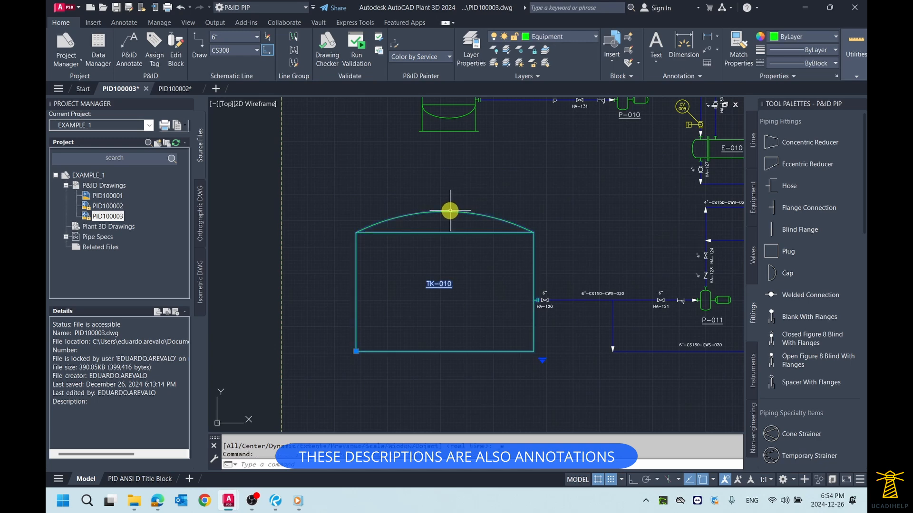
pyautogui.moveTo(393, 185); pyautogui.dragTo(408, 184, button='middle')
pyautogui.write('MO')
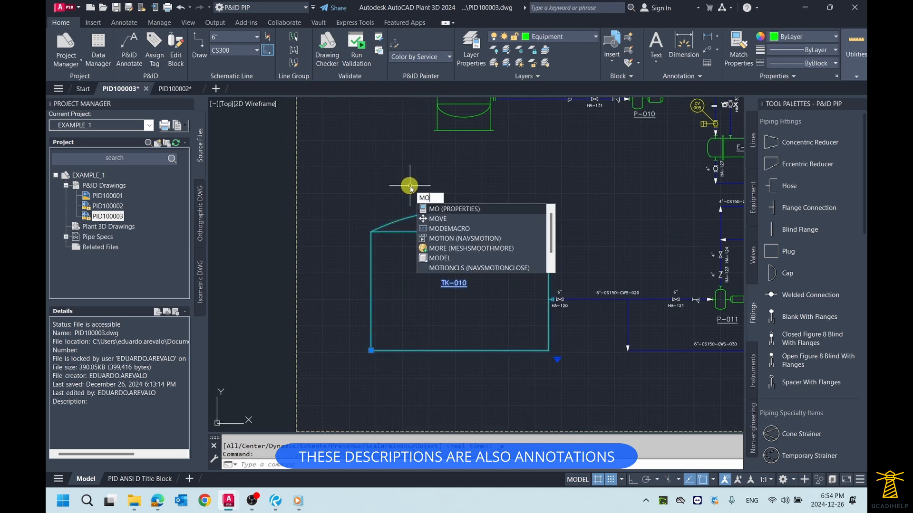
pyautogui.press('Escape')
pyautogui.press('Escape')
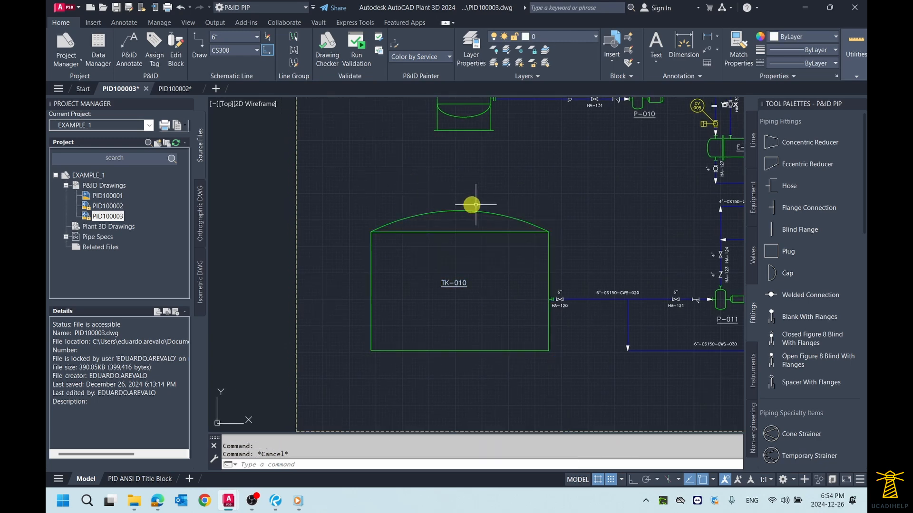
pyautogui.moveTo(463, 204); pyautogui.dragTo(479, 202, button='middle')
pyautogui.click(471, 209)
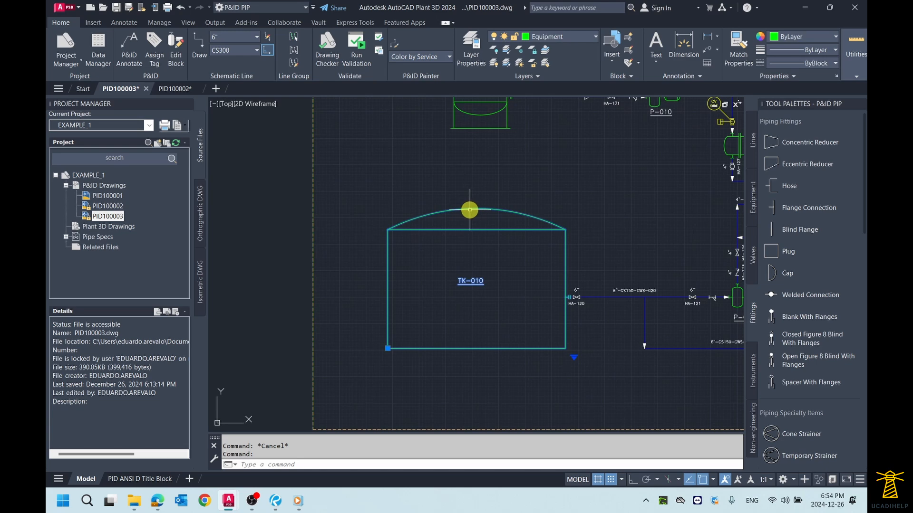
pyautogui.rightClick(471, 209)
pyautogui.click(515, 471)
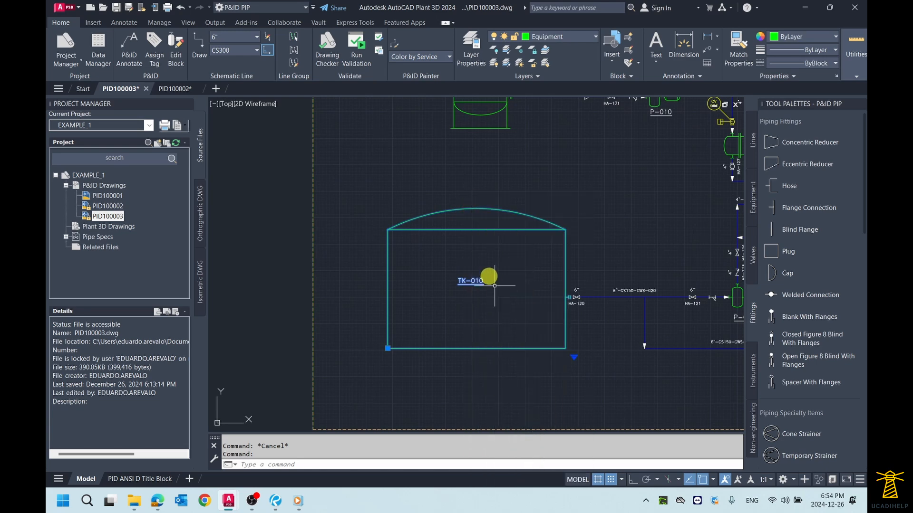
pyautogui.press('Escape')
# - Open the properties of dome roof tank TK-010 and set its Diameter to Ø10' and its Height to 30'
pyautogui.click(471, 246)
pyautogui.click(414, 198)
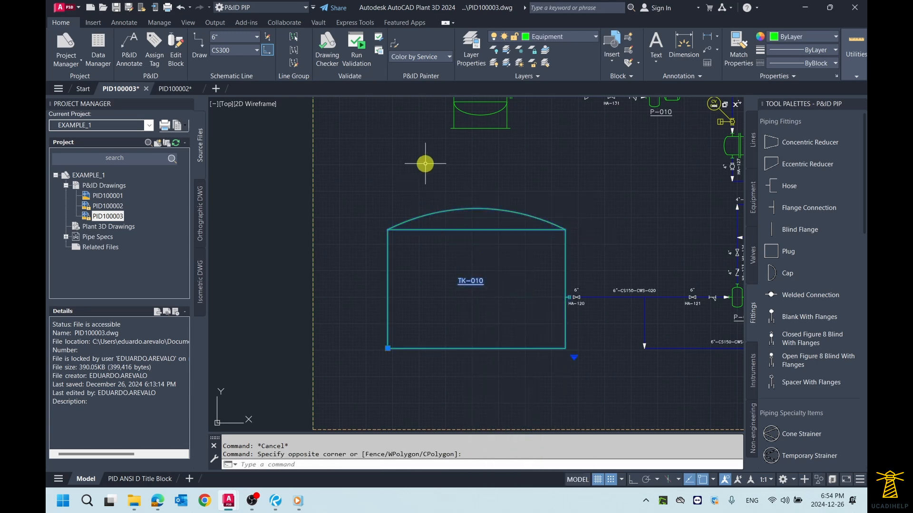
pyautogui.write('MO')
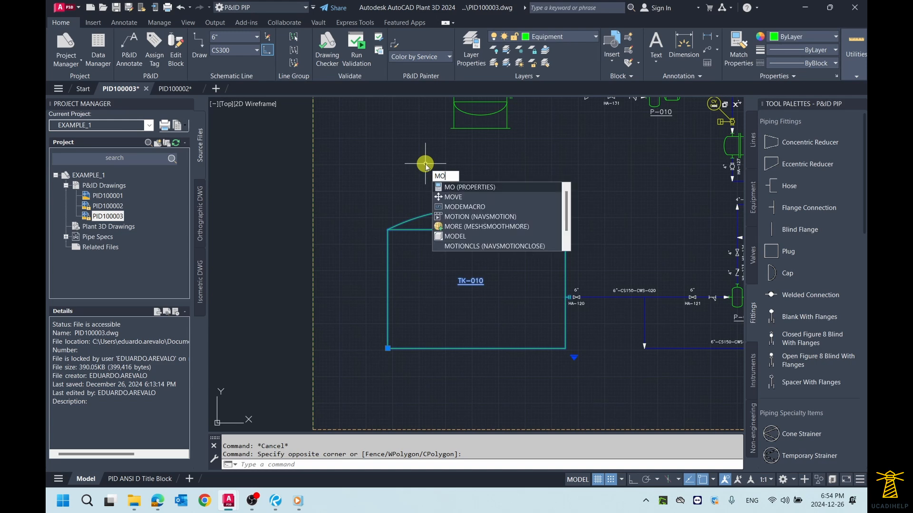
pyautogui.press('Return')
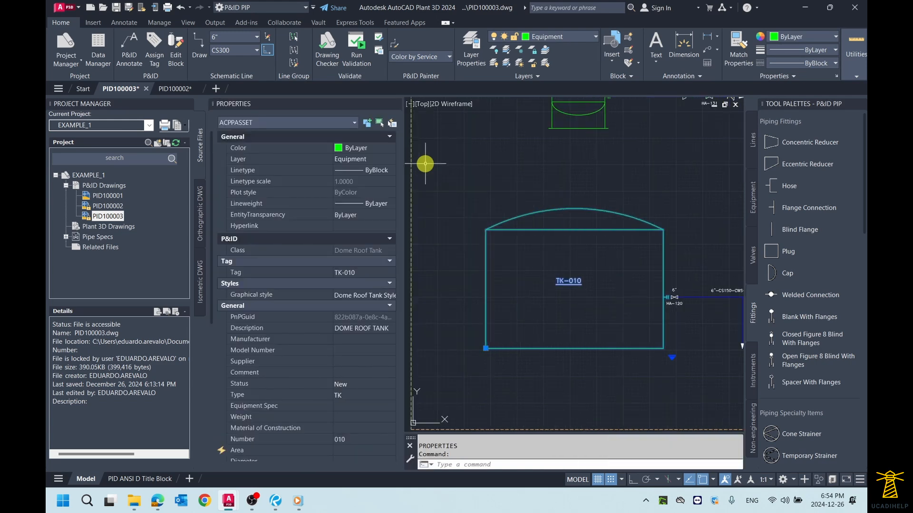
pyautogui.scroll(-2, 454, 205)
pyautogui.scroll(-3, 346, 243)
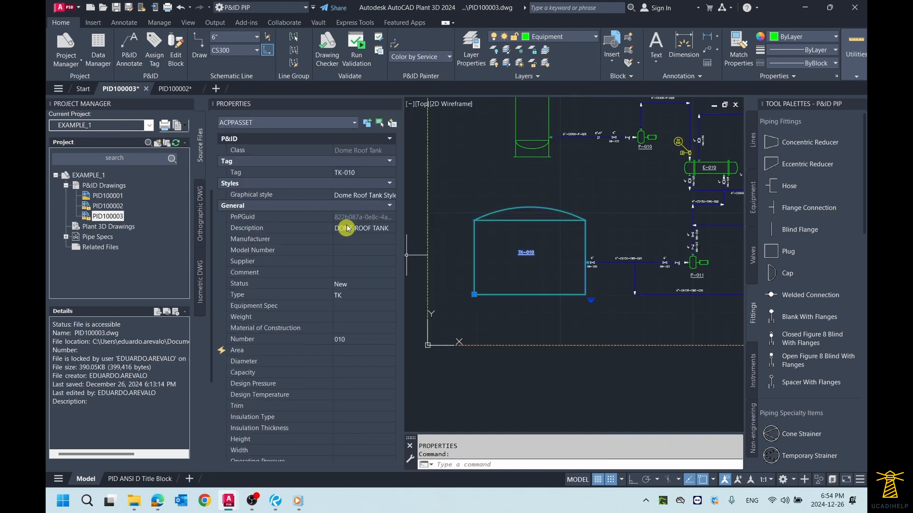
pyautogui.scroll(-4, 345, 233)
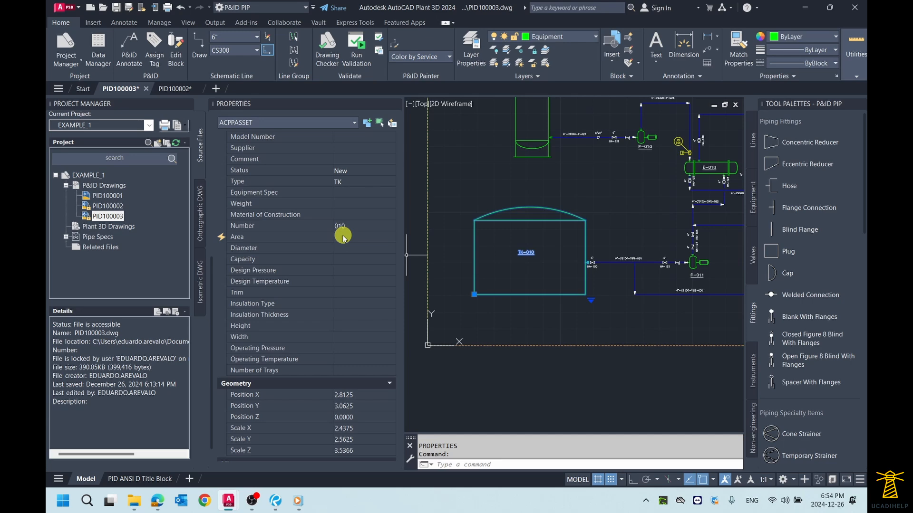
pyautogui.scroll(4, 344, 238)
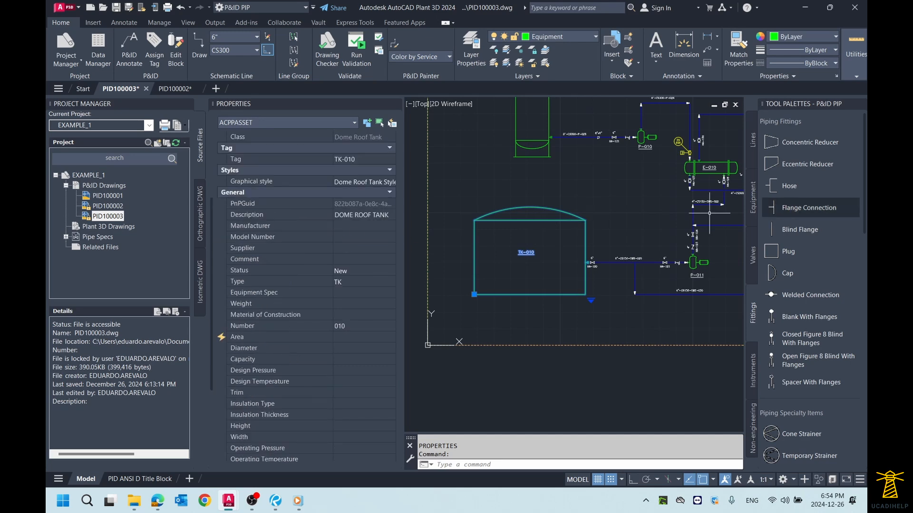
pyautogui.scroll(-5, 339, 297)
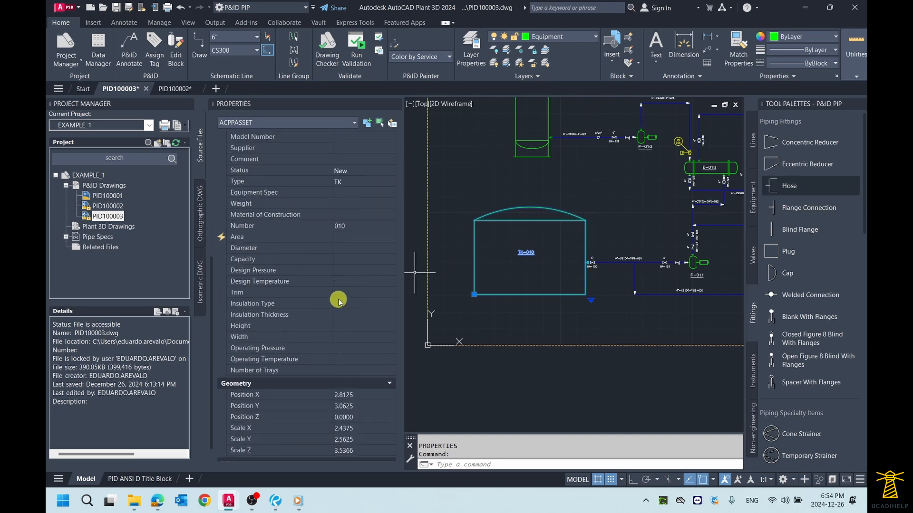
pyautogui.click(345, 226)
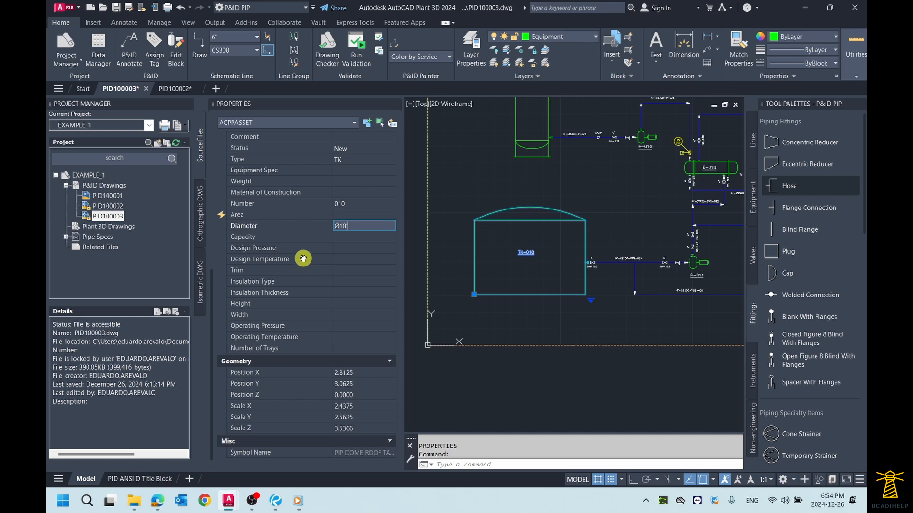
pyautogui.click(343, 303)
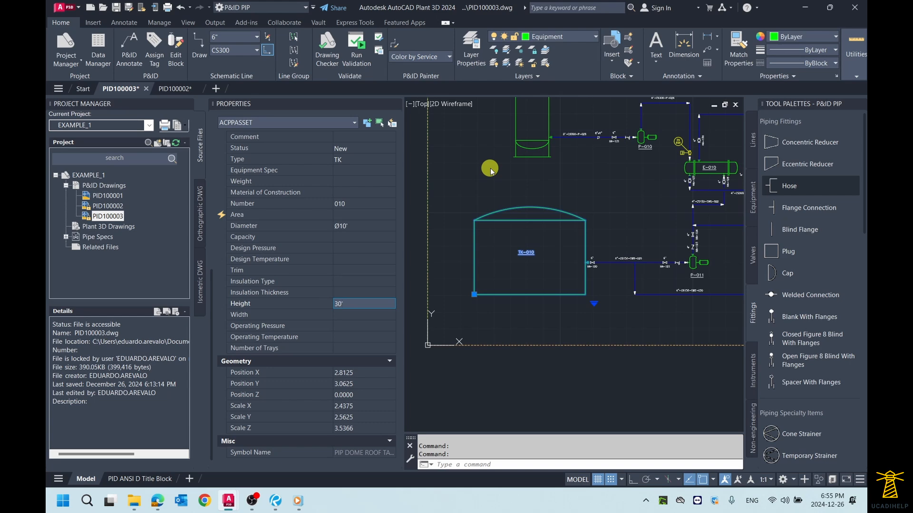
pyautogui.press('Tab')
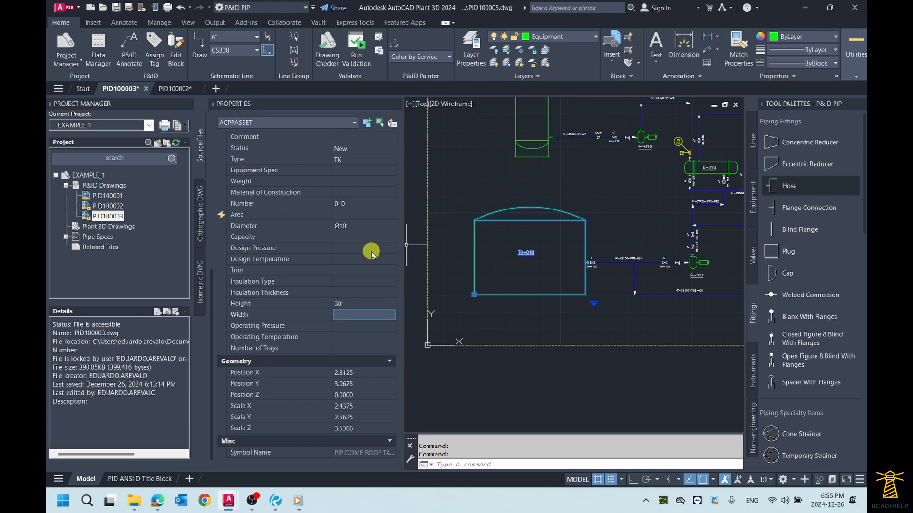
# - Set the tank's Design Pressure to ATM and its Design Temperature to 150 F, and close the properties
pyautogui.scroll(1, 354, 255)
pyautogui.scroll(-1, 354, 255)
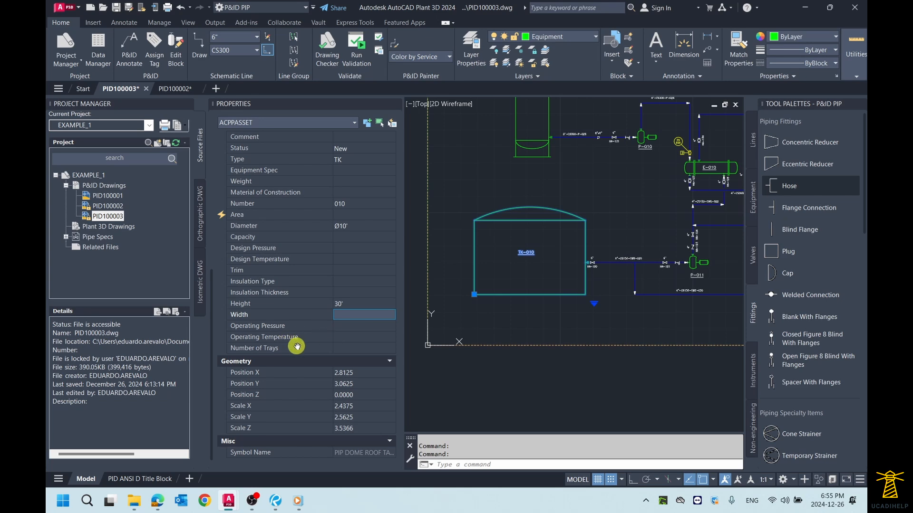
pyautogui.click(339, 248)
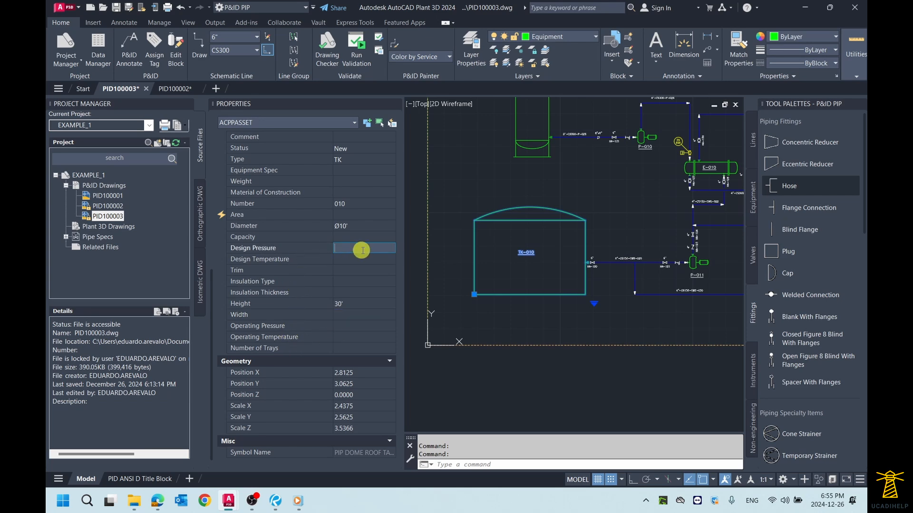
pyautogui.write('ATM')
pyautogui.click(351, 262)
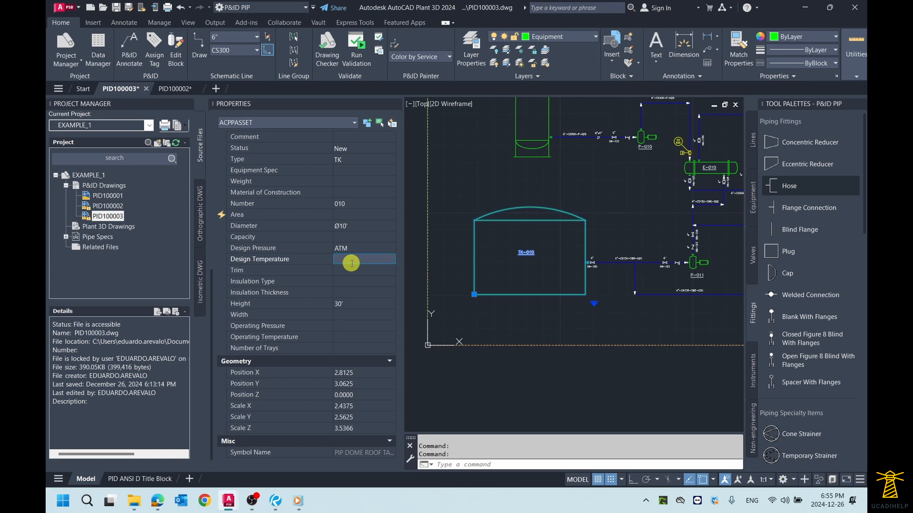
pyautogui.write('150 F')
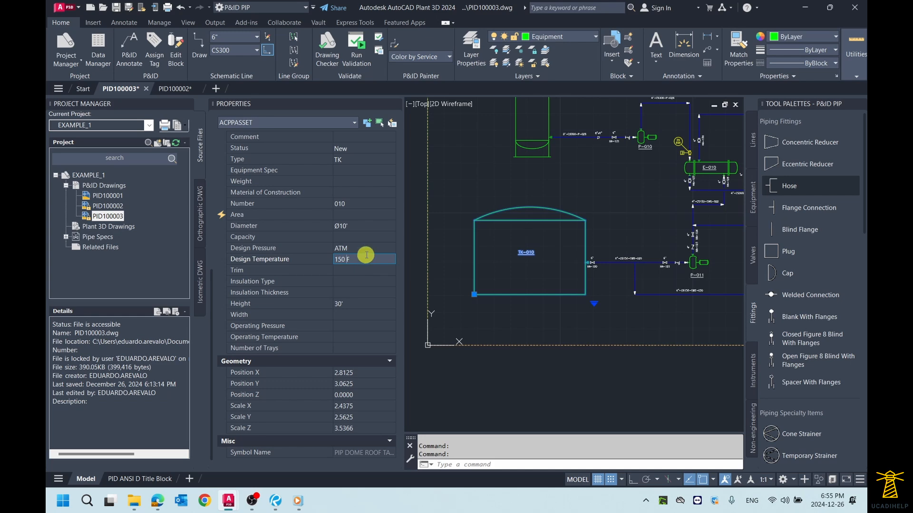
pyautogui.press('Tab')
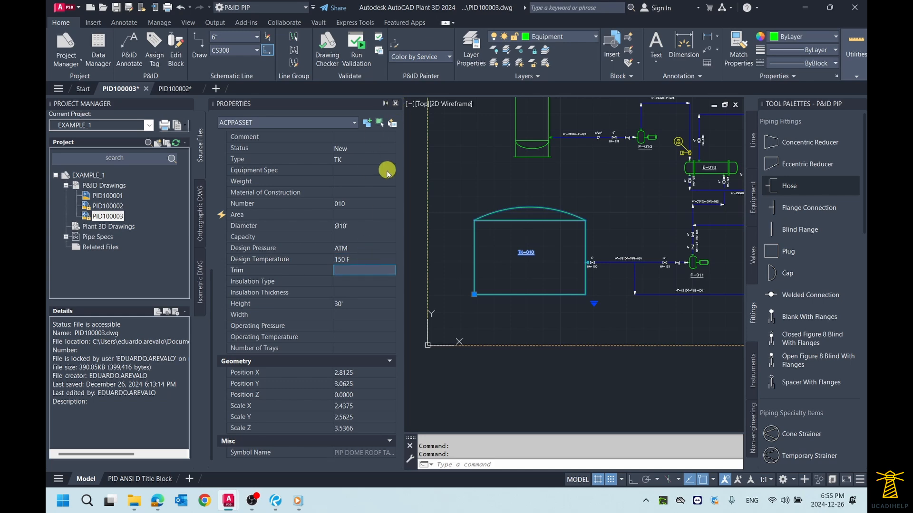
pyautogui.scroll(3, 367, 216)
pyautogui.scroll(-1, 367, 216)
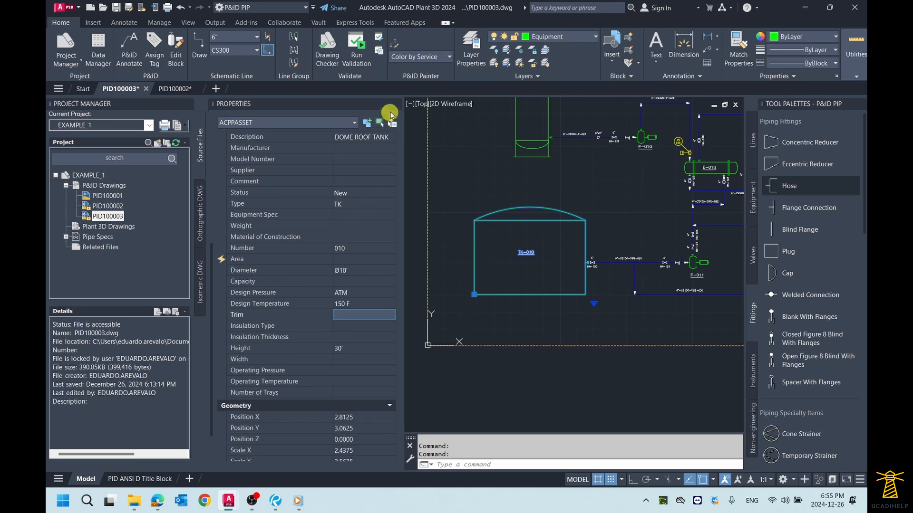
pyautogui.click(395, 103)
# - Annotate tank TK-010 with a Vessel Infotag placed just above the right part of its dome roof
pyautogui.scroll(-2, 452, 218)
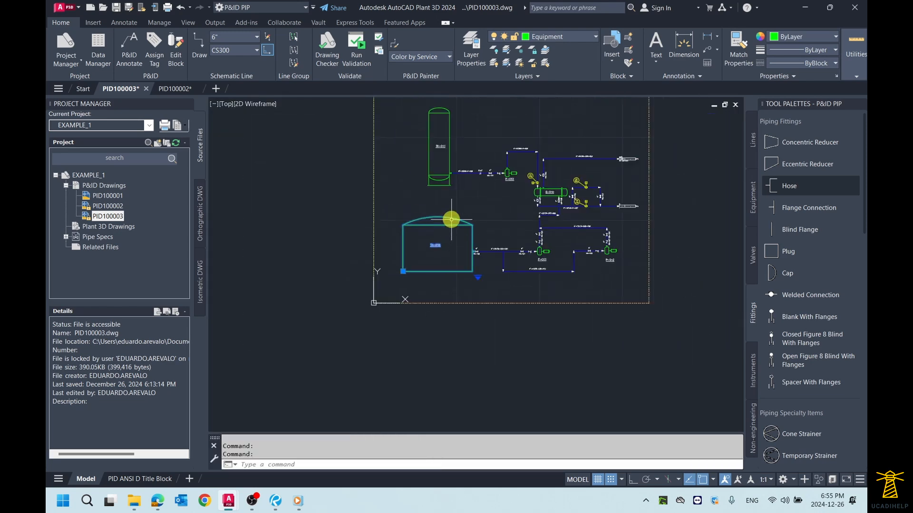
pyautogui.scroll(2, 452, 218)
pyautogui.scroll(2, 451, 219)
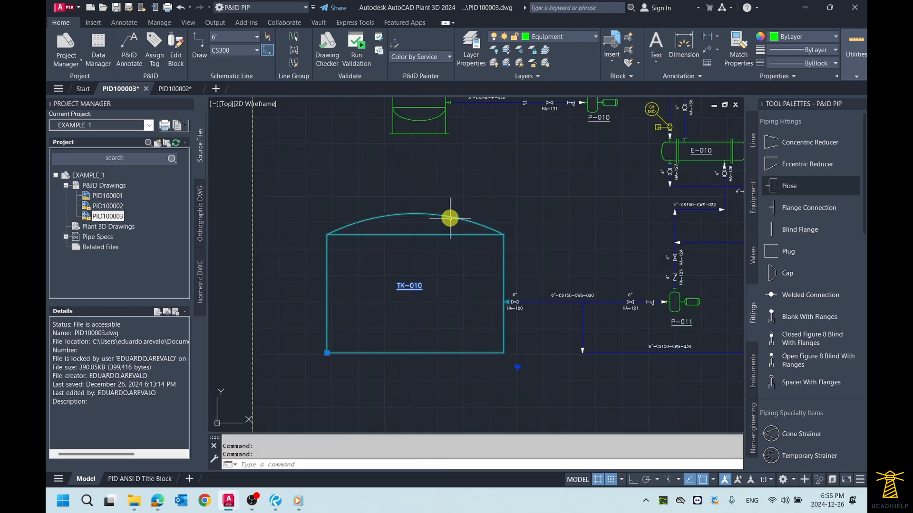
pyautogui.rightClick(440, 213)
pyautogui.moveTo(485, 240)
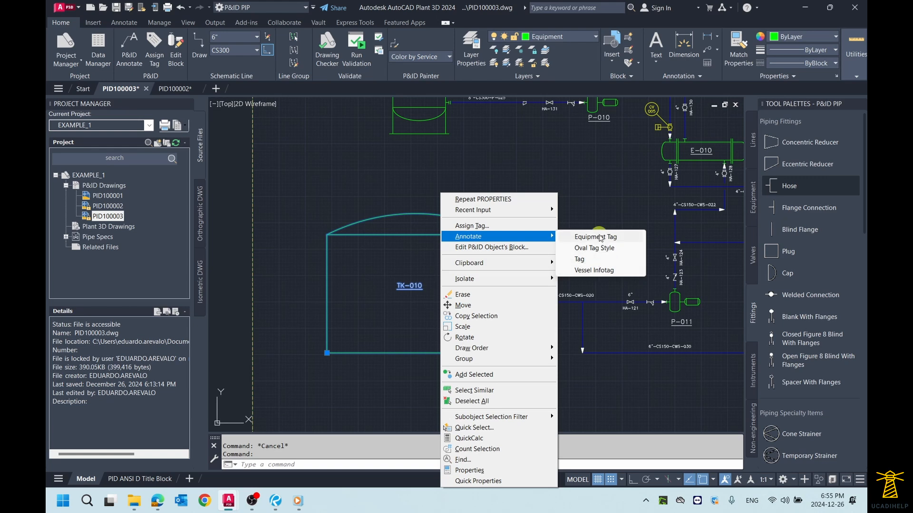
pyautogui.click(594, 270)
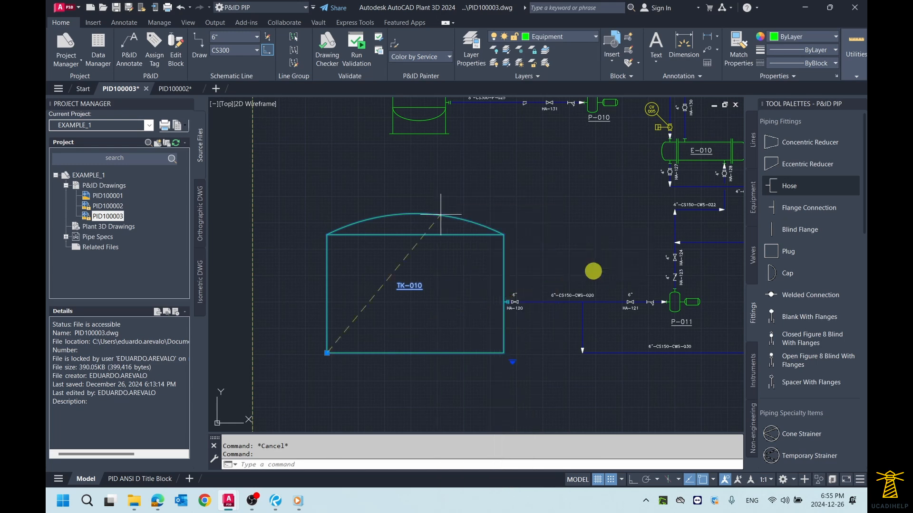
pyautogui.scroll(-3, 457, 202)
pyautogui.click(470, 194)
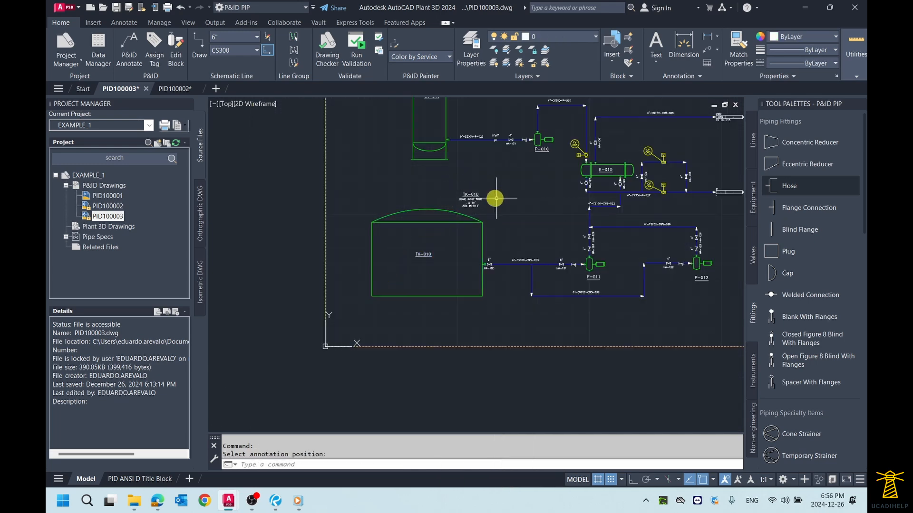
pyautogui.scroll(5, 495, 198)
pyautogui.scroll(2, 492, 222)
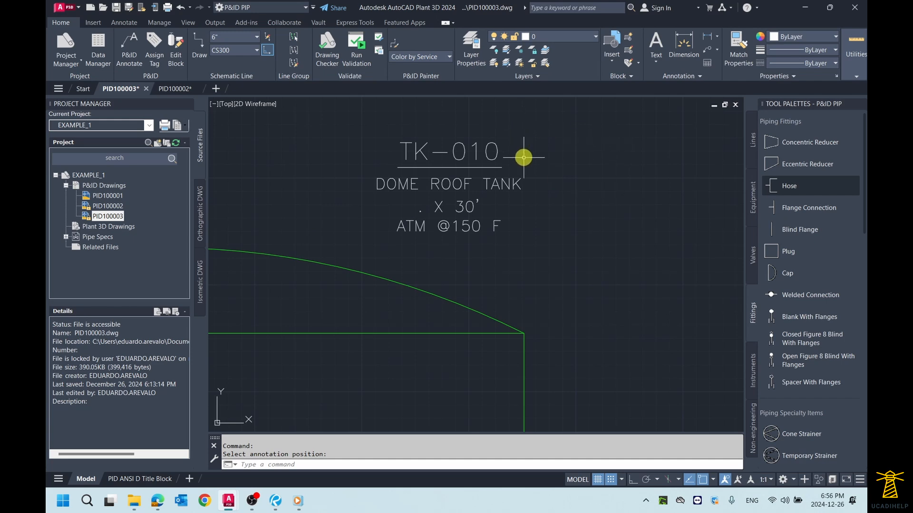
pyautogui.scroll(-2, 523, 158)
pyautogui.scroll(2, 523, 160)
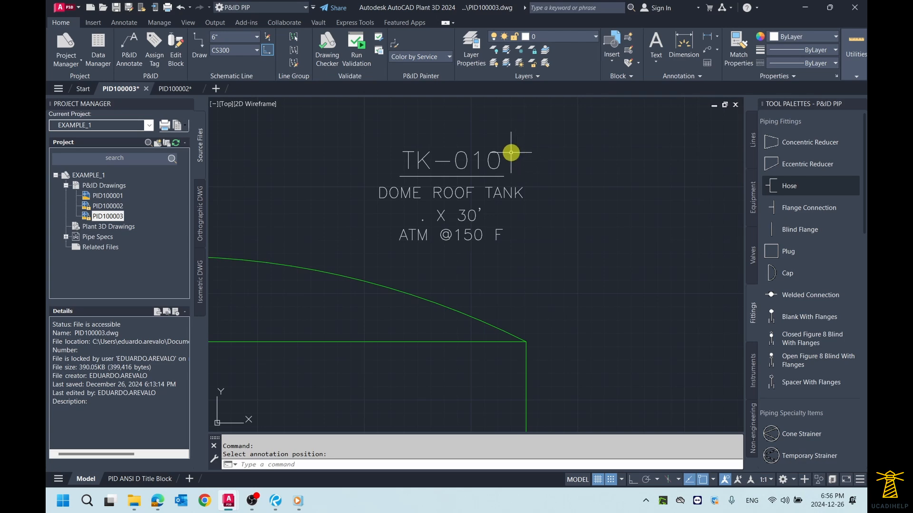
# - Open the properties of dome roof tank TK-010 and review its General values, from Description and Number to Diameter and Height
pyautogui.scroll(-2, 525, 161)
pyautogui.click(417, 240)
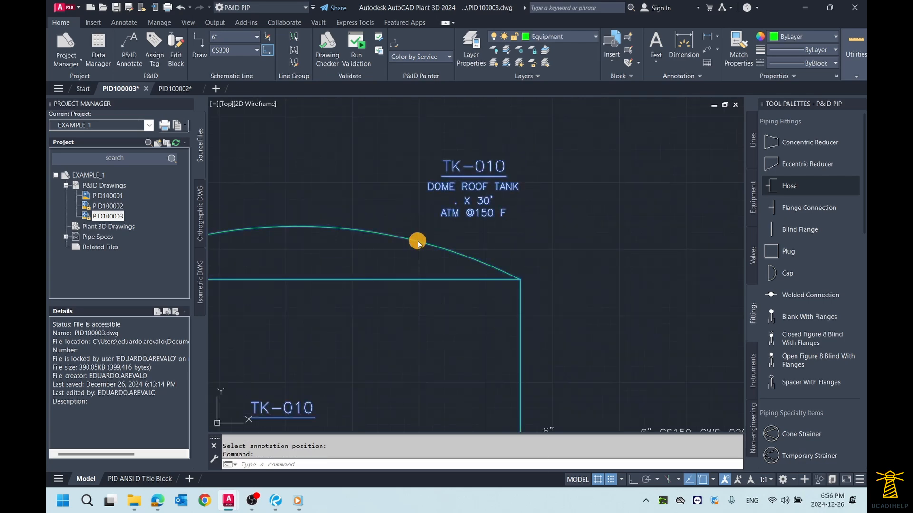
pyautogui.rightClick(417, 241)
pyautogui.click(494, 470)
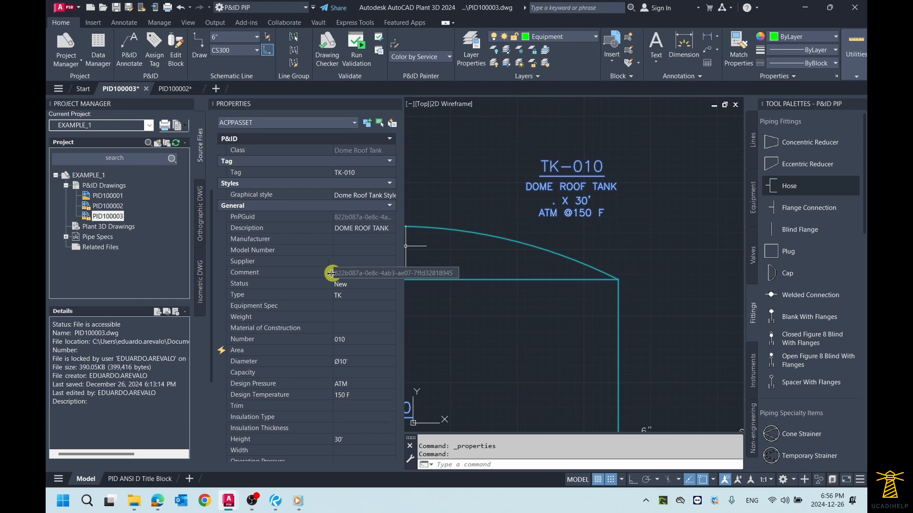
pyautogui.click(358, 340)
pyautogui.moveTo(363, 343); pyautogui.dragTo(303, 338)
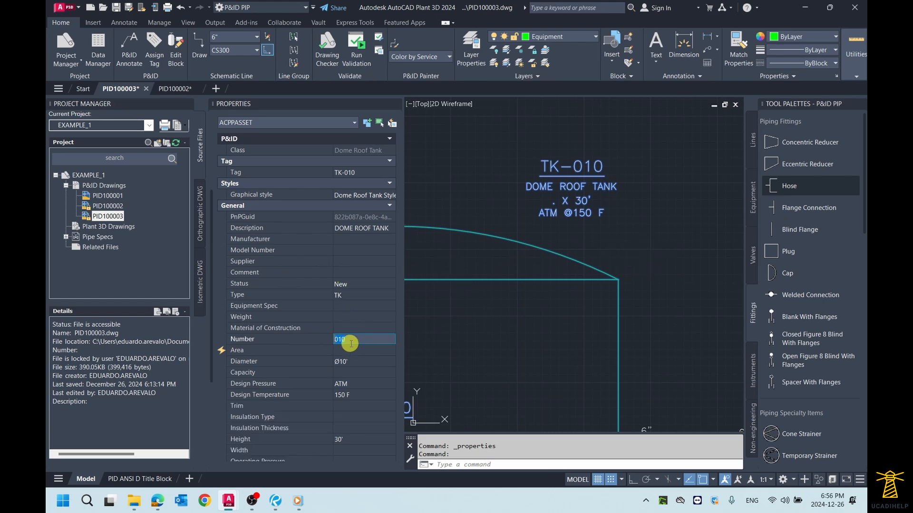
pyautogui.scroll(3, 367, 336)
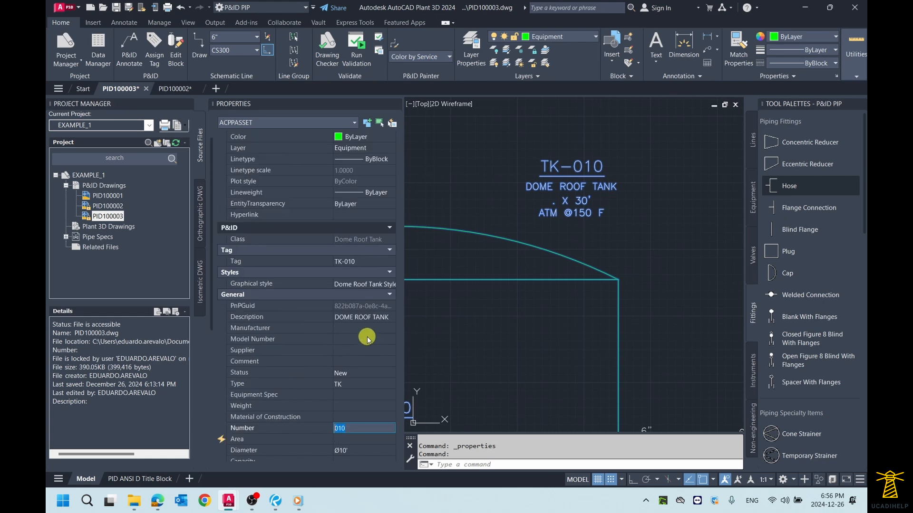
pyautogui.scroll(-5, 367, 336)
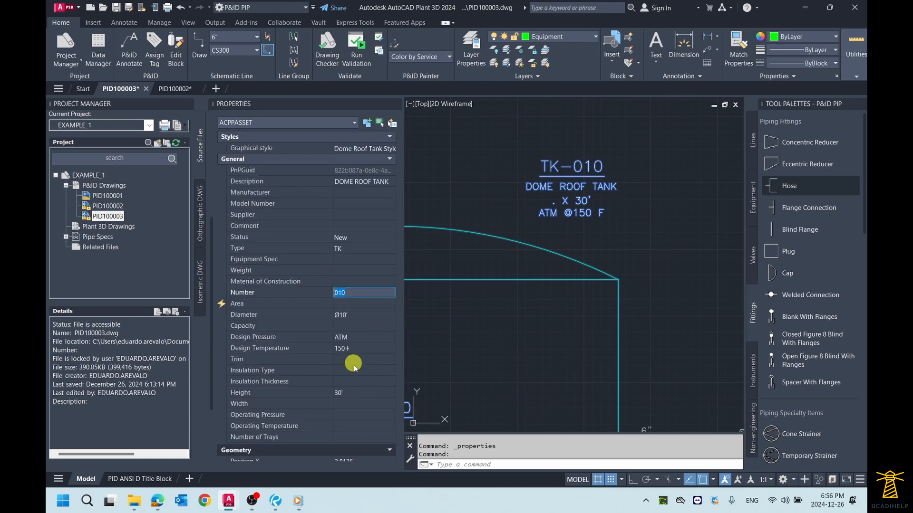
pyautogui.scroll(-3, 354, 364)
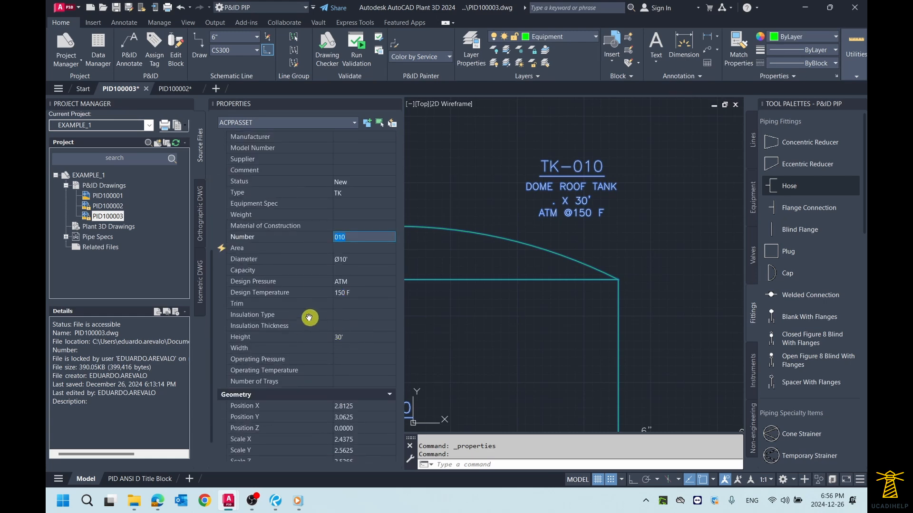
# - Set the tank's Diameter to 10' without the diameter symbol
pyautogui.click(352, 259)
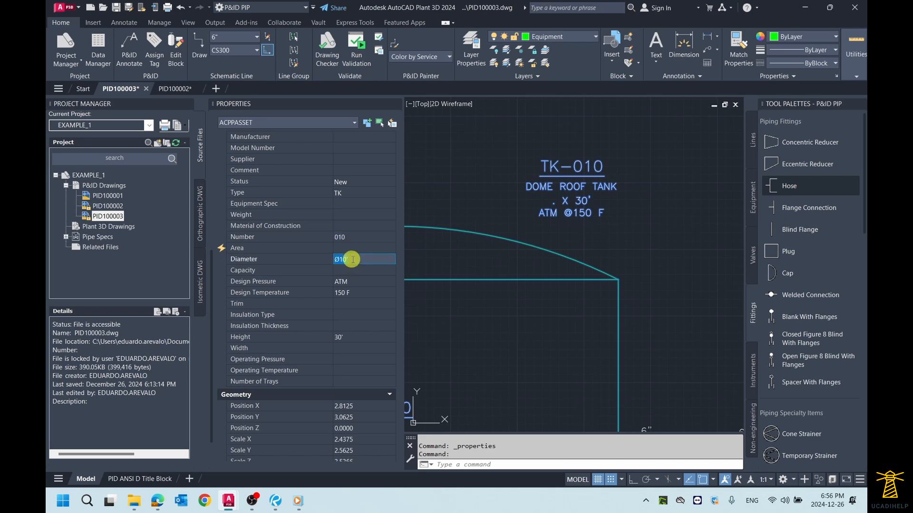
pyautogui.click(353, 259)
pyautogui.press('BackSpace')
pyautogui.write('2')
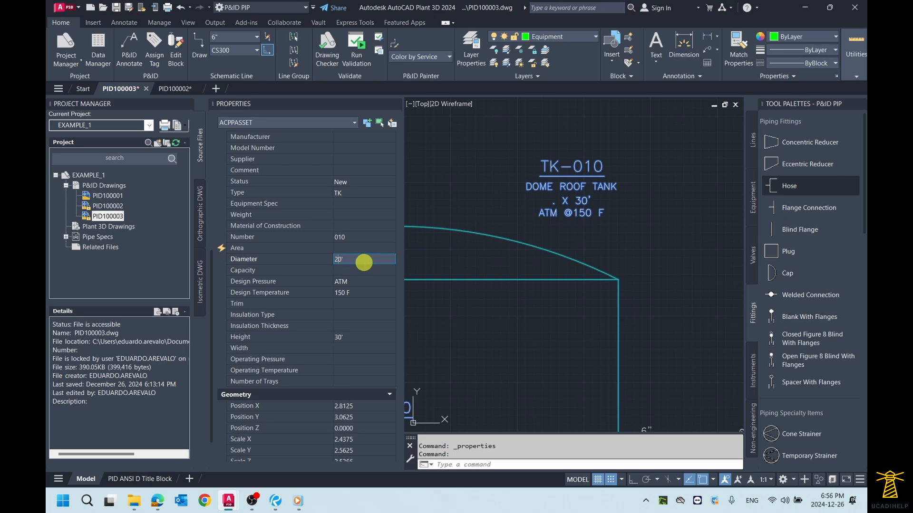
pyautogui.write('1')
pyautogui.click(366, 272)
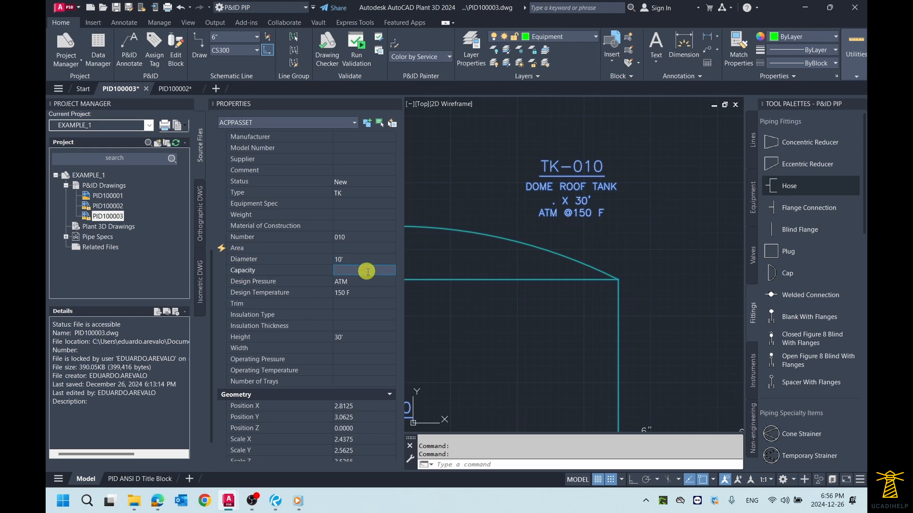
pyautogui.click(354, 261)
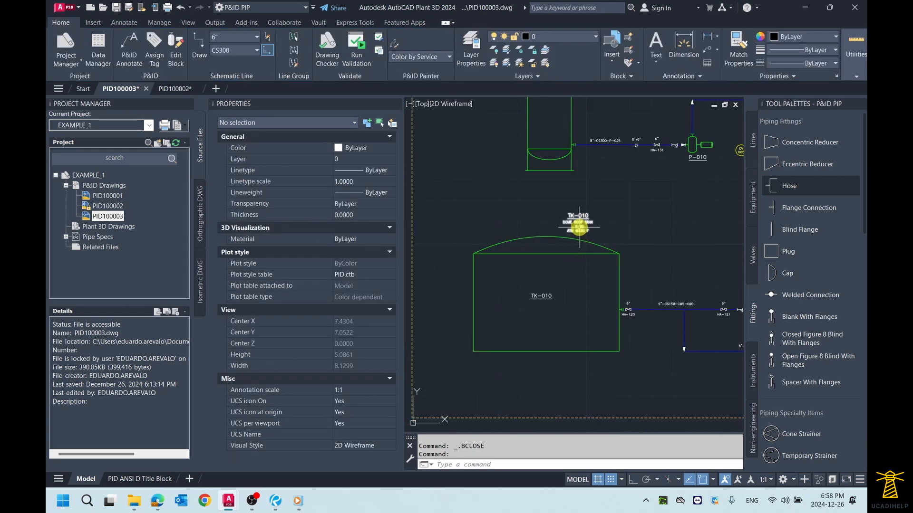
# - Select tank TK-010, clear its Diameter value, and enter Ø10' as its Width instead
pyautogui.scroll(5, 577, 224)
pyautogui.press('Escape')
pyautogui.click(523, 252)
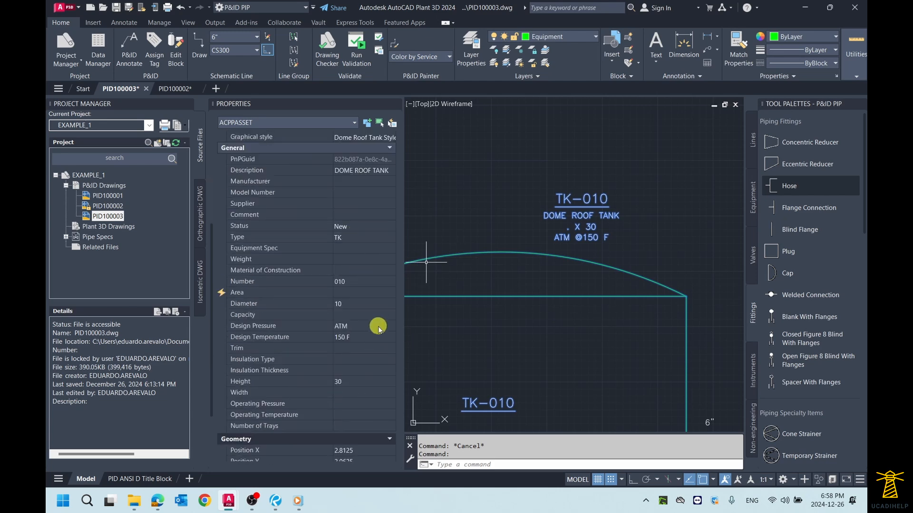
pyautogui.scroll(-3, 368, 345)
pyautogui.scroll(2, 367, 348)
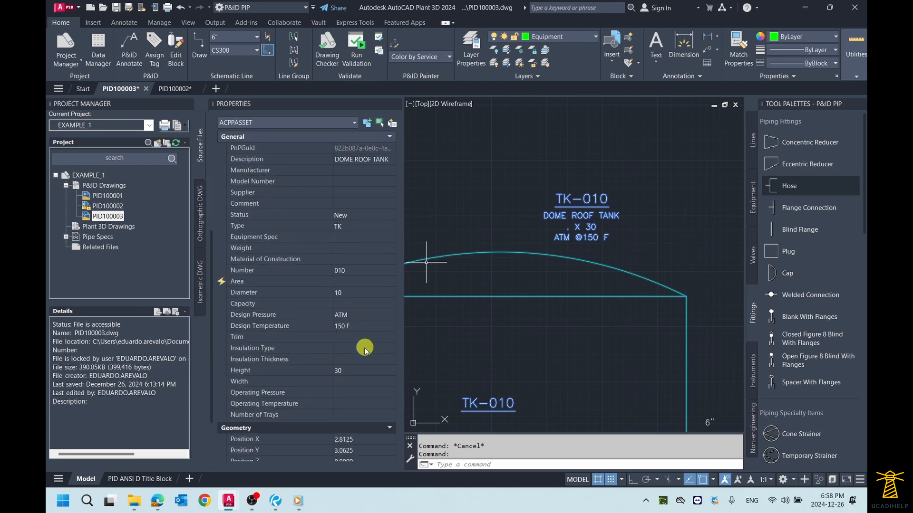
pyautogui.click(346, 385)
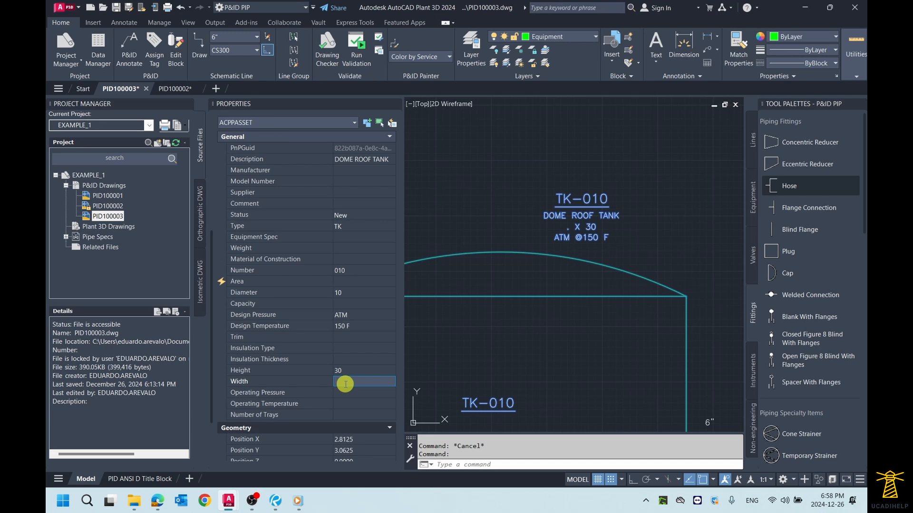
pyautogui.click(351, 293)
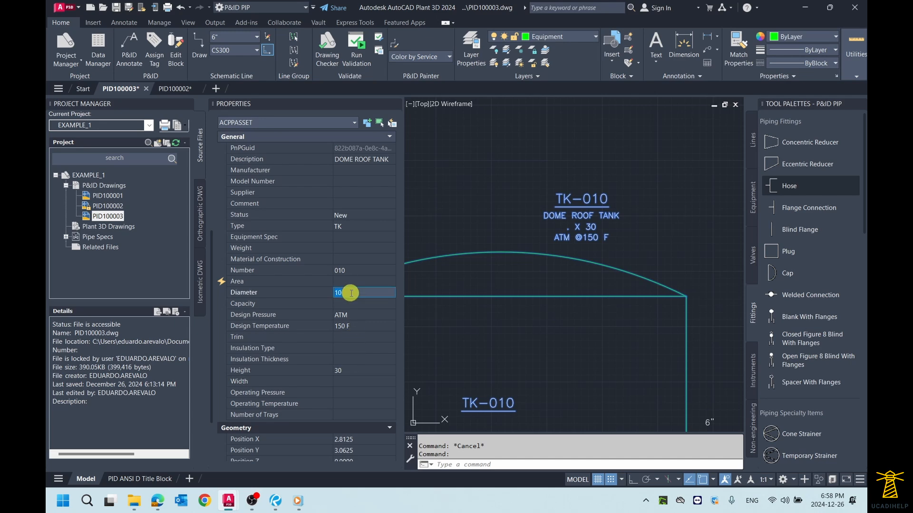
pyautogui.click(354, 382)
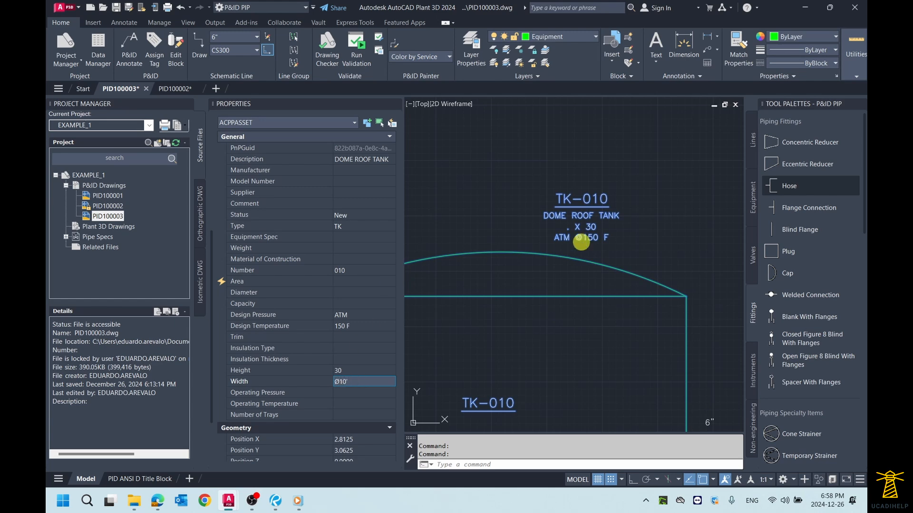
# - Set the tank's Height to 30', close the properties, and deselect the tank
pyautogui.click(363, 371)
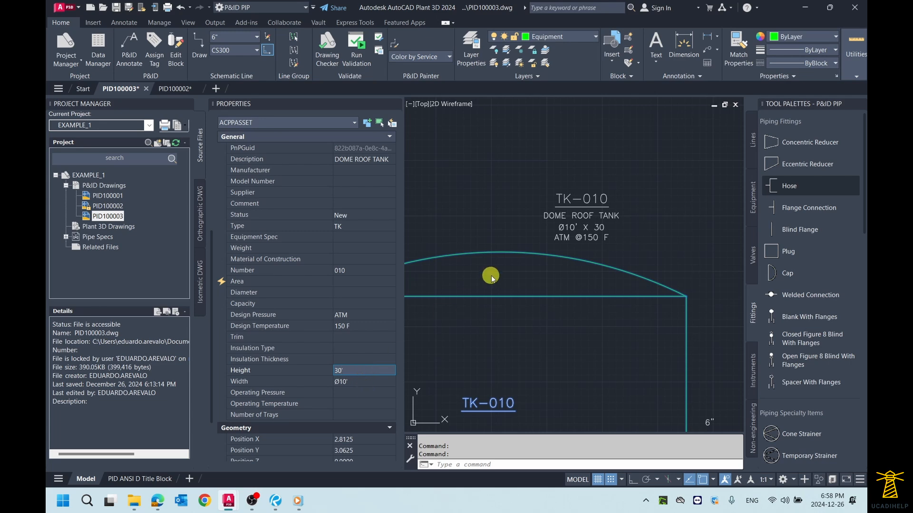
pyautogui.press('Return')
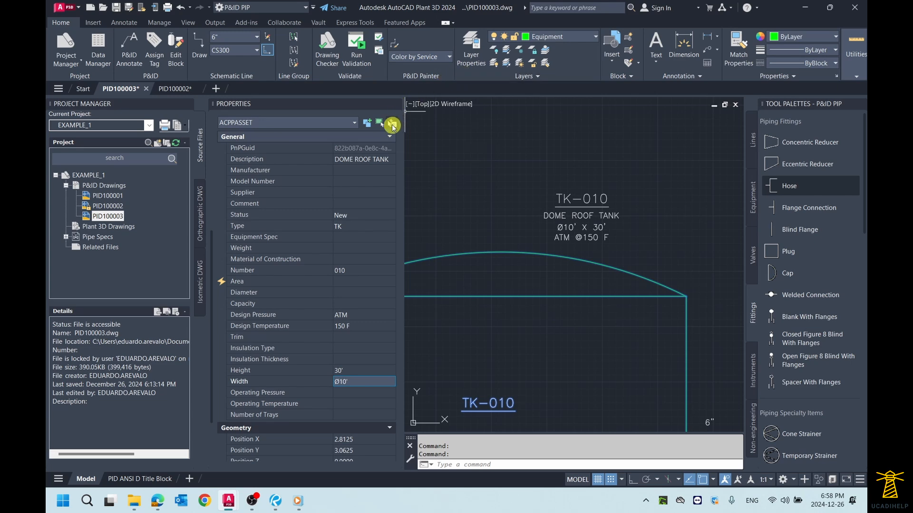
pyautogui.click(396, 103)
pyautogui.scroll(-7, 433, 204)
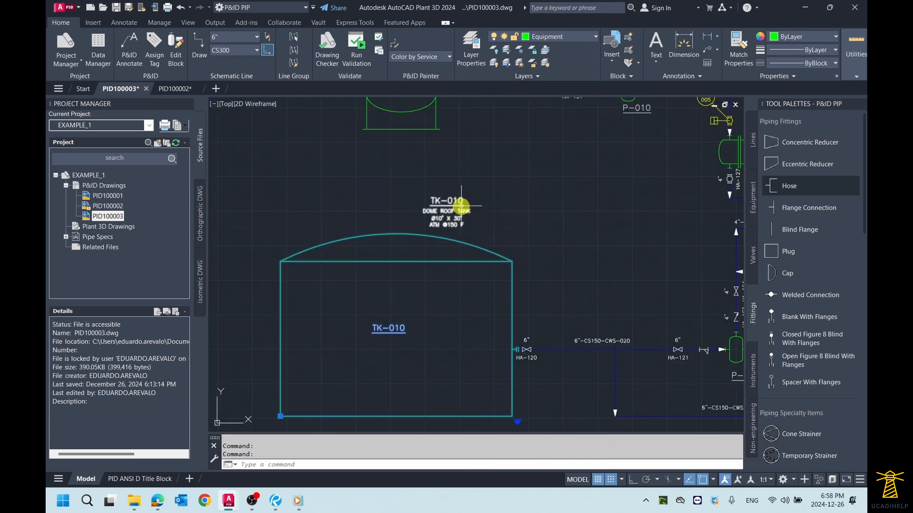
pyautogui.press('Escape')
# - Move the TK-010 info annotation from above the dome roof to the drawing's upper area, just right of vessel TK-011's top
pyautogui.click(458, 234)
pyautogui.click(440, 232)
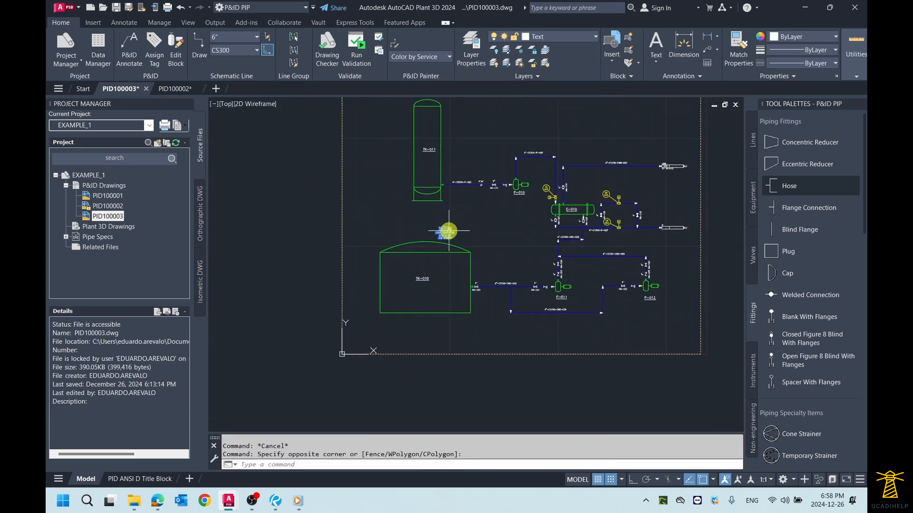
pyautogui.click(445, 229)
pyautogui.moveTo(480, 154); pyautogui.dragTo(464, 224, button='middle')
pyautogui.scroll(3, 465, 188)
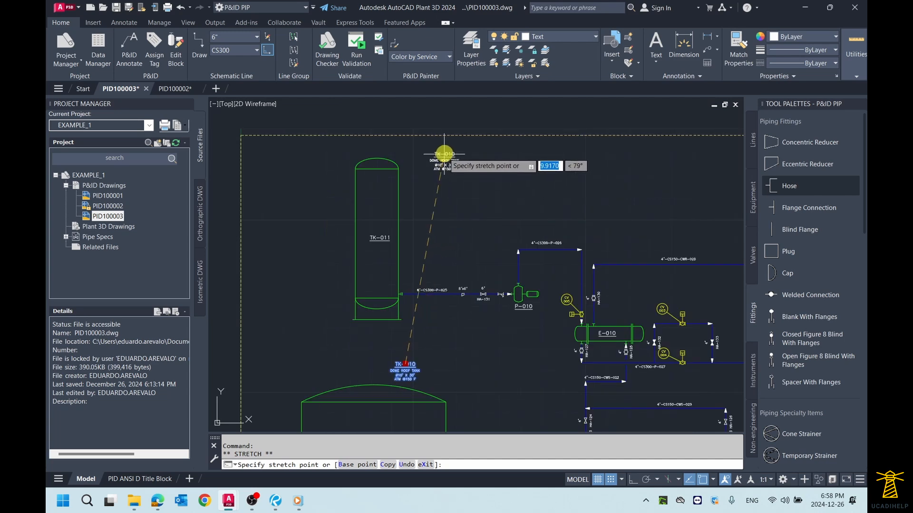
pyautogui.click(448, 155)
pyautogui.scroll(-3, 470, 169)
pyautogui.press('Escape')
# - Save drawing PID100003 with the relocated tank annotation
pyautogui.middleClick(540, 178)
pyautogui.middleClick(541, 178)
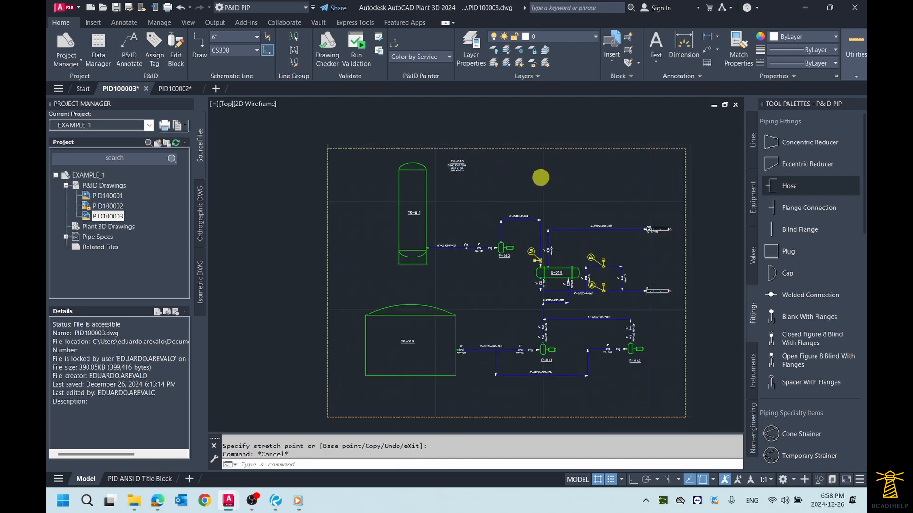
pyautogui.press('Escape')
pyautogui.hotkey('ctrl', 's')
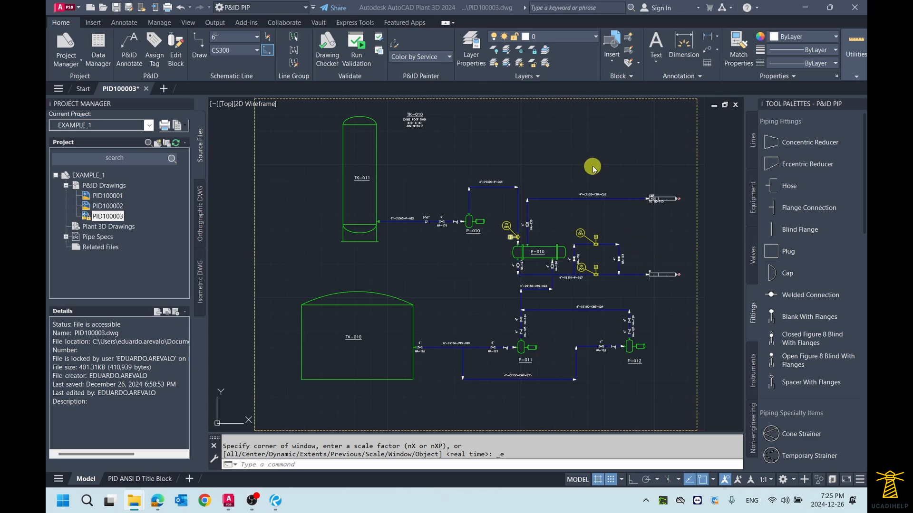
# - Show the pipe line tools and examine the gap where line 4"-CS150-CWS-022 crosses line 4"-CS300-P-027 below exchanger E-010
pyautogui.scroll(2, 573, 171)
pyautogui.scroll(-2, 484, 178)
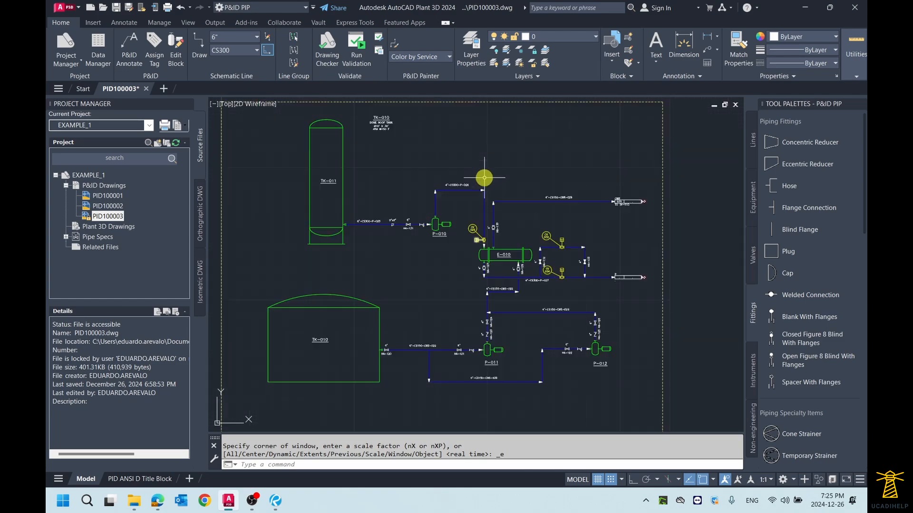
pyautogui.moveTo(474, 163); pyautogui.dragTo(473, 169, button='middle')
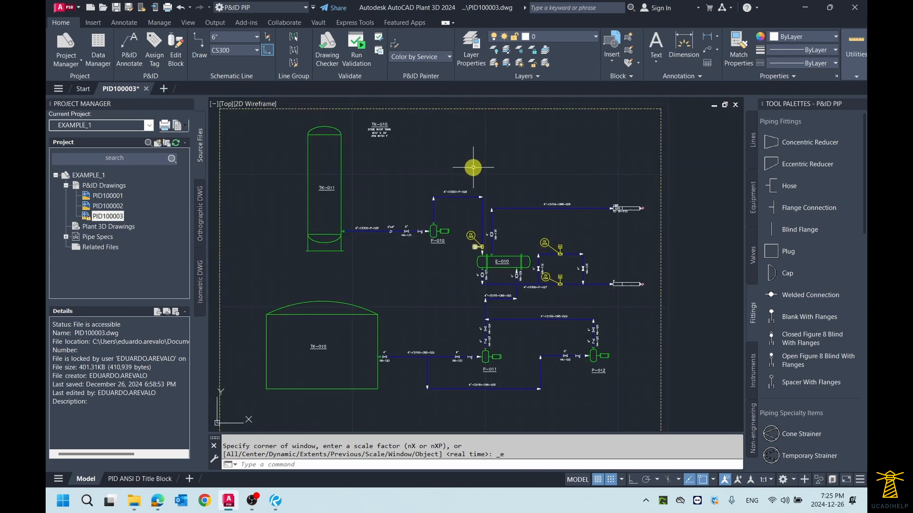
pyautogui.click(752, 140)
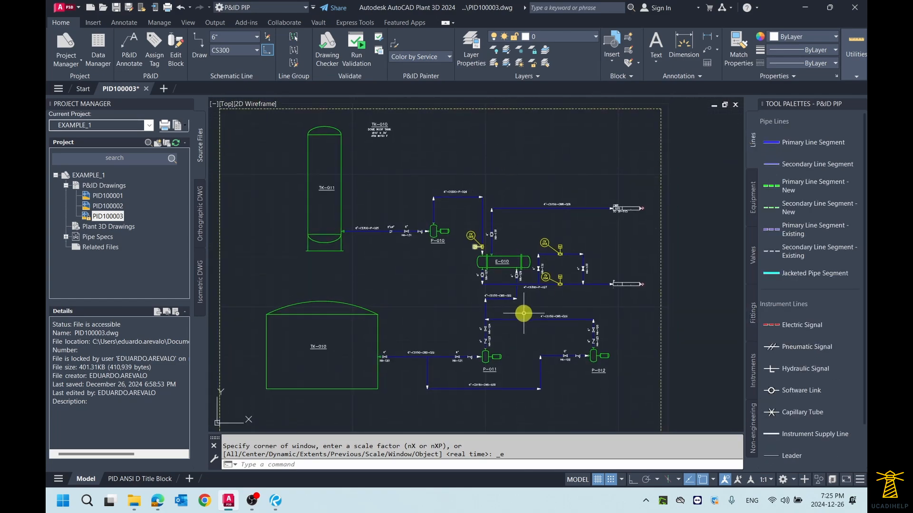
pyautogui.scroll(10, 523, 314)
pyautogui.scroll(-4, 513, 208)
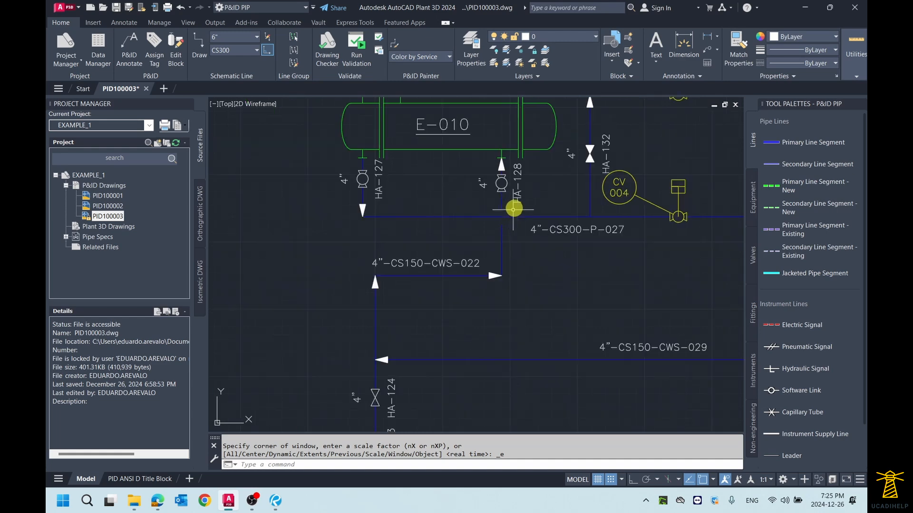
pyautogui.moveTo(514, 208); pyautogui.dragTo(505, 220, button='middle')
pyautogui.scroll(3, 495, 226)
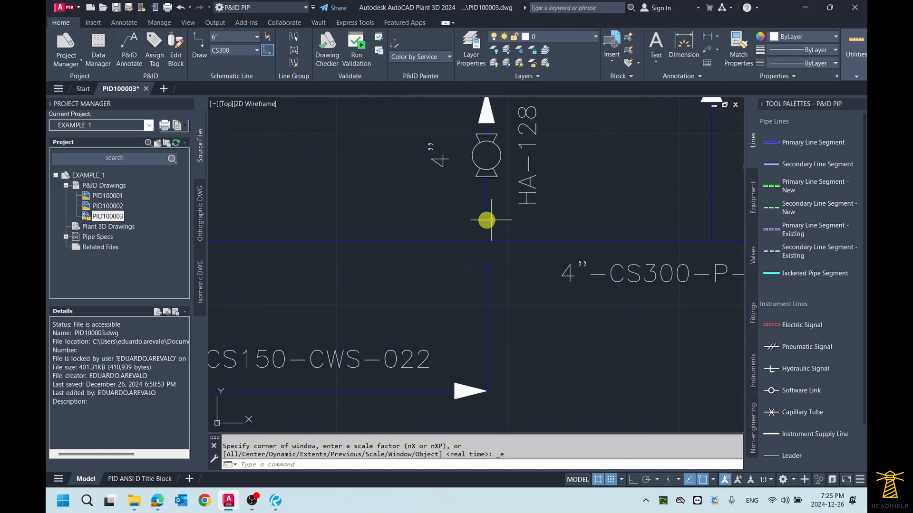
pyautogui.scroll(-3, 515, 244)
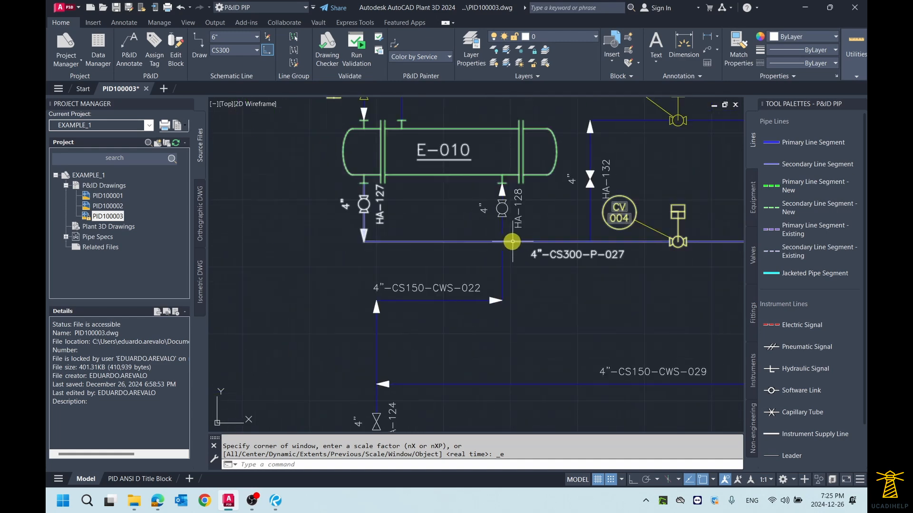
pyautogui.scroll(-2, 515, 241)
pyautogui.scroll(4, 503, 237)
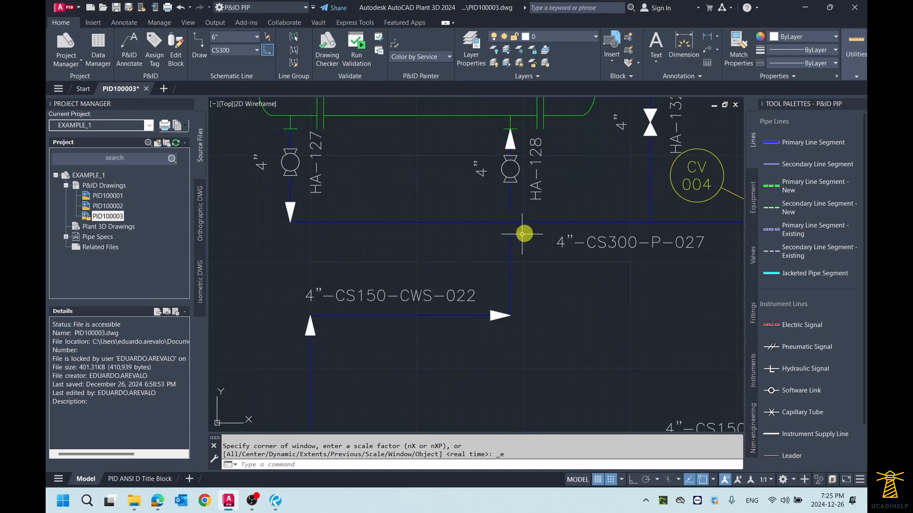
pyautogui.scroll(2, 525, 232)
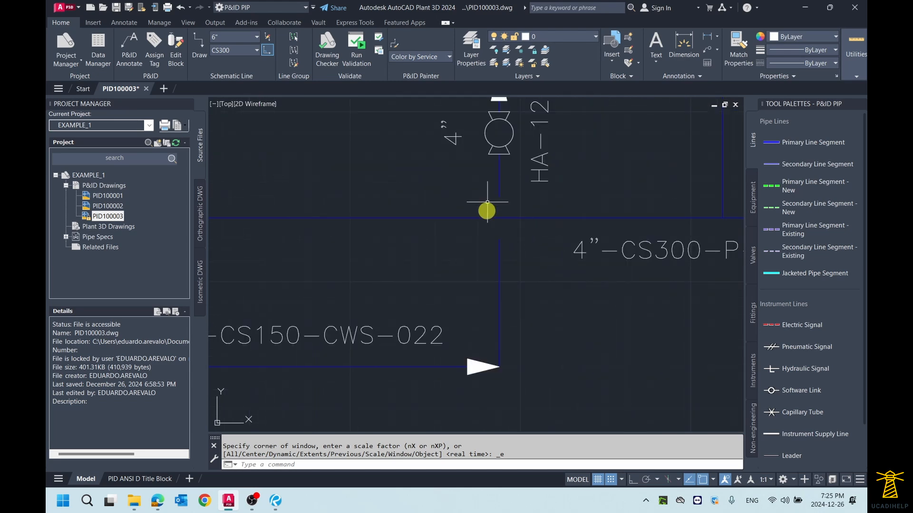
pyautogui.scroll(-3, 499, 216)
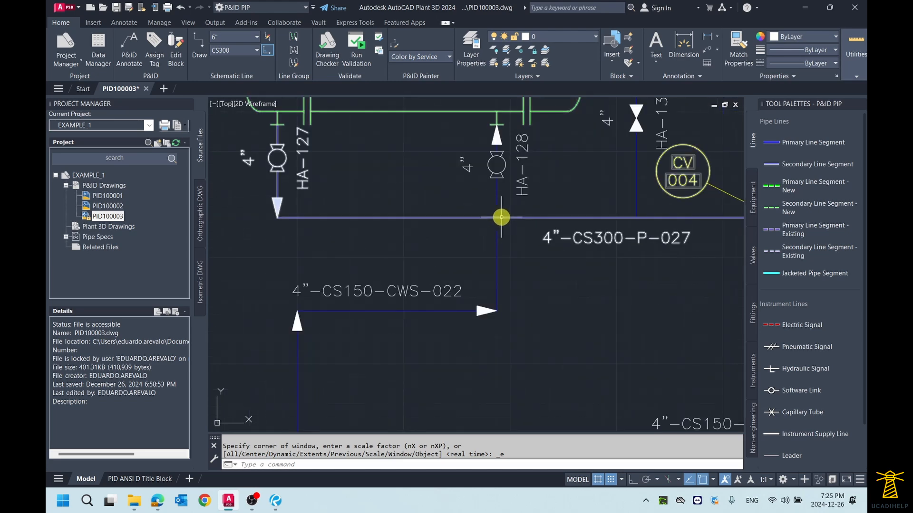
# - Draw a vertical Primary Line Segment about 2.06 units long, running downward across line 4"-CS150-CWS-029 between pumps P-011 and P-012
pyautogui.click(808, 144)
pyautogui.scroll(2, 556, 310)
pyautogui.moveTo(542, 342); pyautogui.dragTo(517, 239, button='middle')
pyautogui.scroll(-2, 515, 222)
pyautogui.click(508, 348)
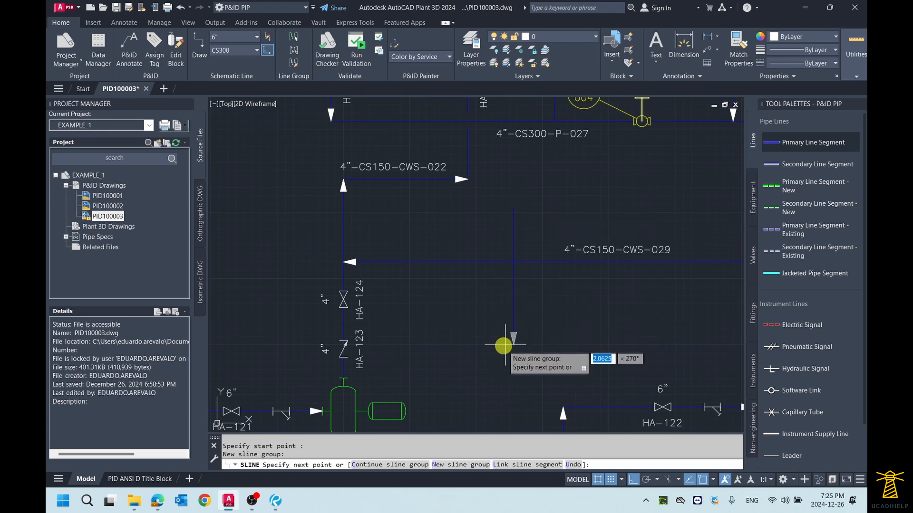
pyautogui.rightClick(509, 349)
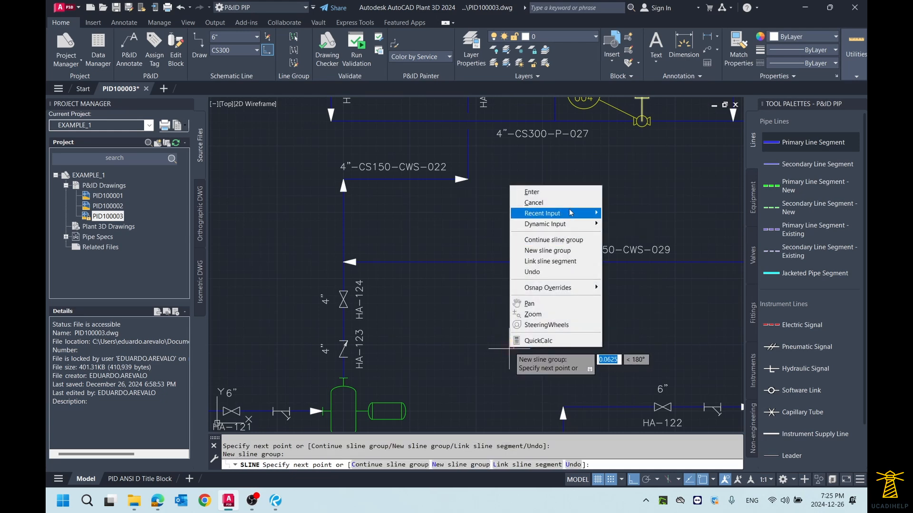
pyautogui.click(532, 192)
# - Erase the vertical pipe line segment that crosses line 4"-CS150-CWS-029 between pumps P-011 and P-012
pyautogui.scroll(5, 494, 249)
pyautogui.click(532, 241)
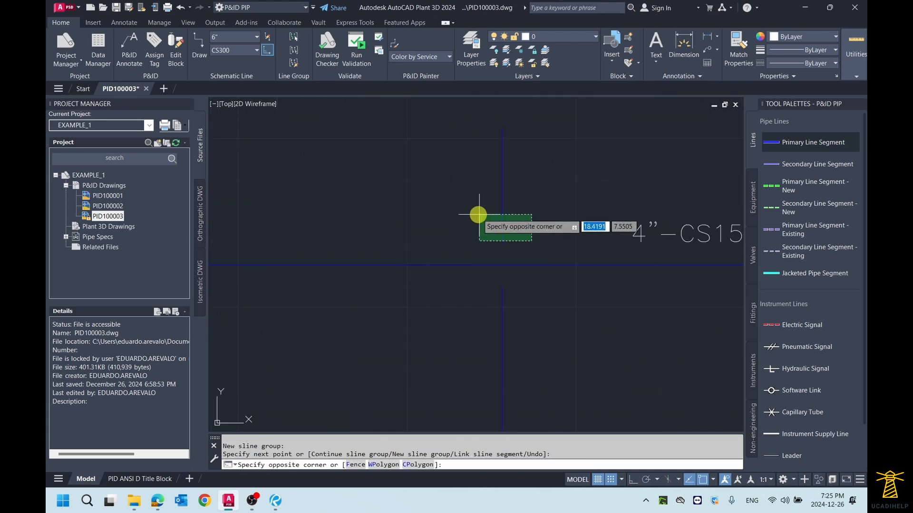
pyautogui.click(479, 214)
pyautogui.scroll(-6, 479, 215)
pyautogui.moveTo(476, 208); pyautogui.dragTo(475, 232, button='middle')
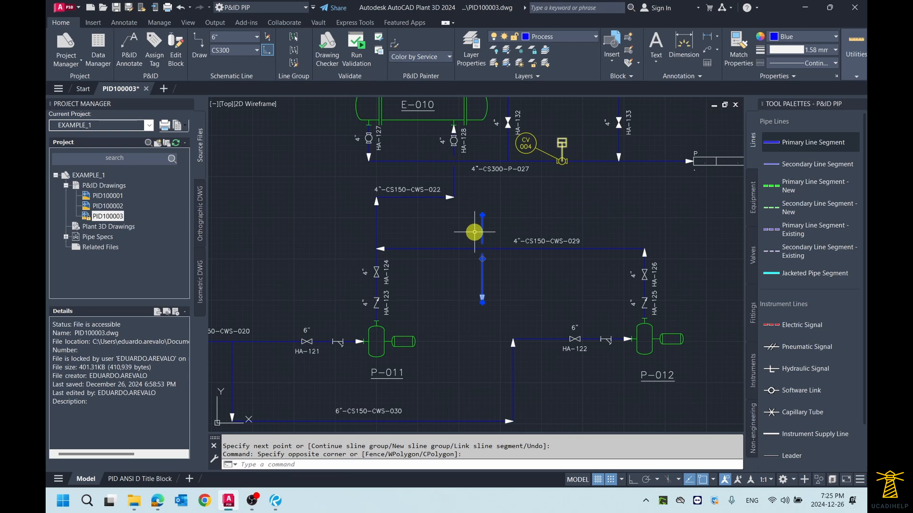
pyautogui.press('Delete')
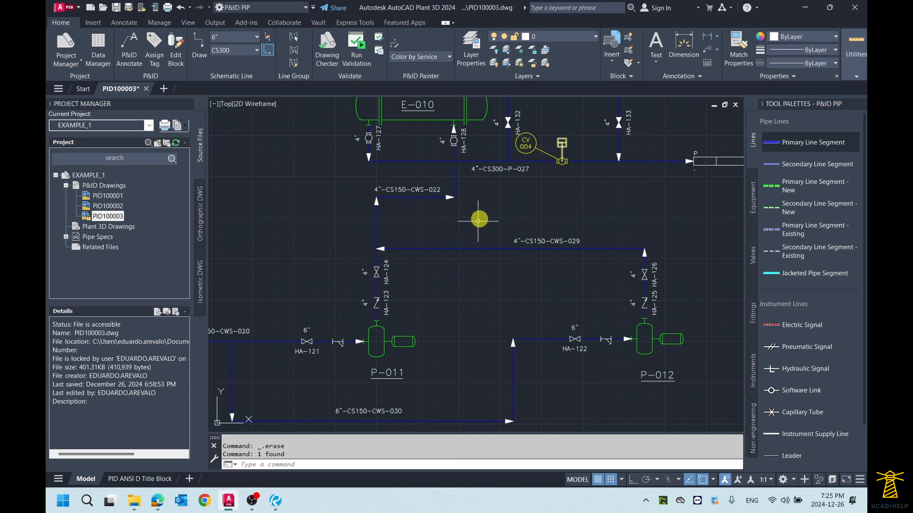
# - Draw a horizontal Primary Line Segment across the drawing's upper area, from beside the TK-010 annotation to above the CWR off-page connector
pyautogui.scroll(-5, 485, 269)
pyautogui.scroll(-3, 495, 248)
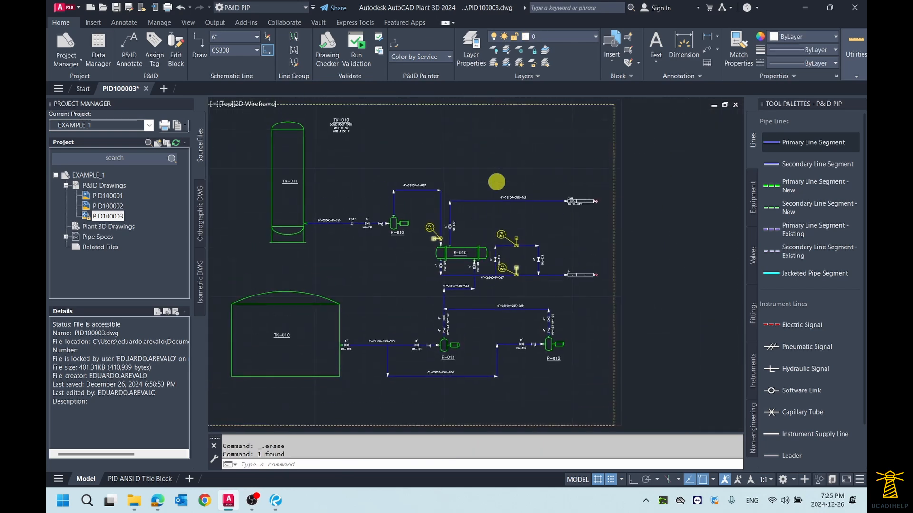
pyautogui.middleClick(495, 179)
pyautogui.middleClick(495, 179)
pyautogui.click(825, 142)
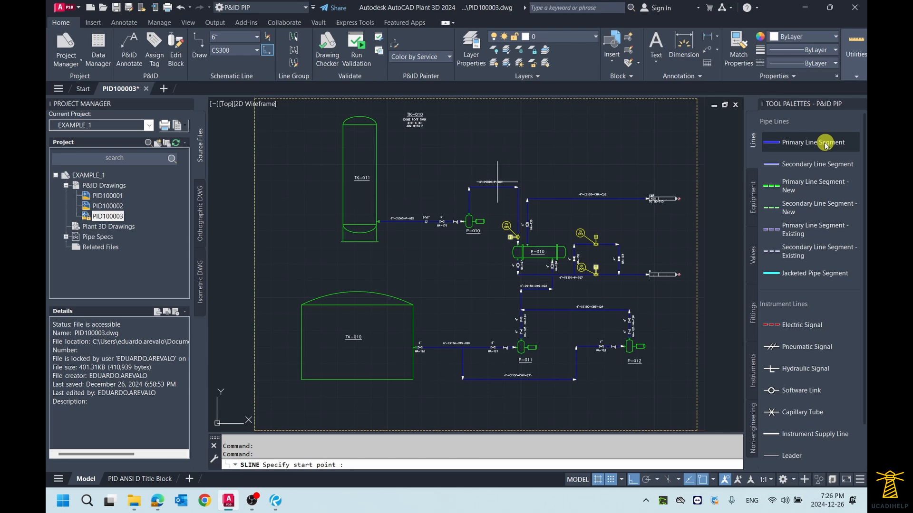
pyautogui.click(465, 142)
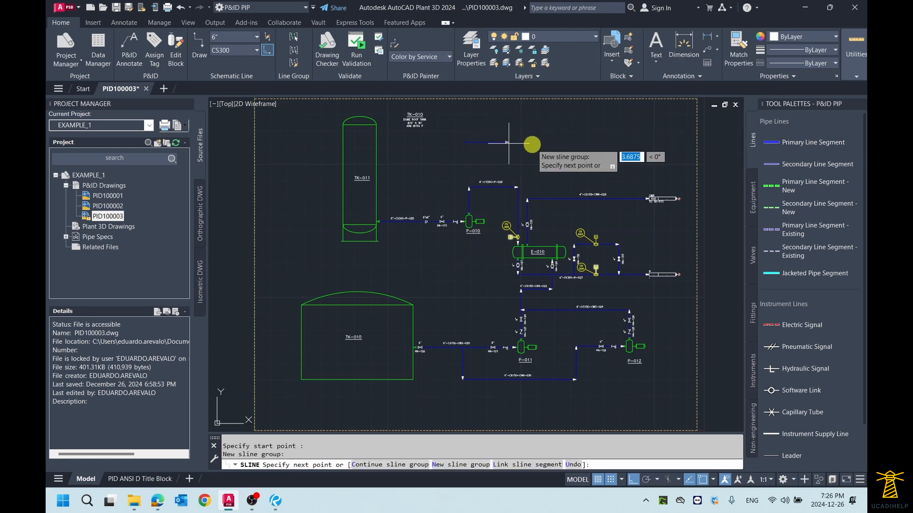
pyautogui.rightClick(644, 143)
pyautogui.click(660, 149)
# - Show the Schematic Line Edit options for the horizontal line segment in the drawing's upper area
pyautogui.scroll(3, 535, 143)
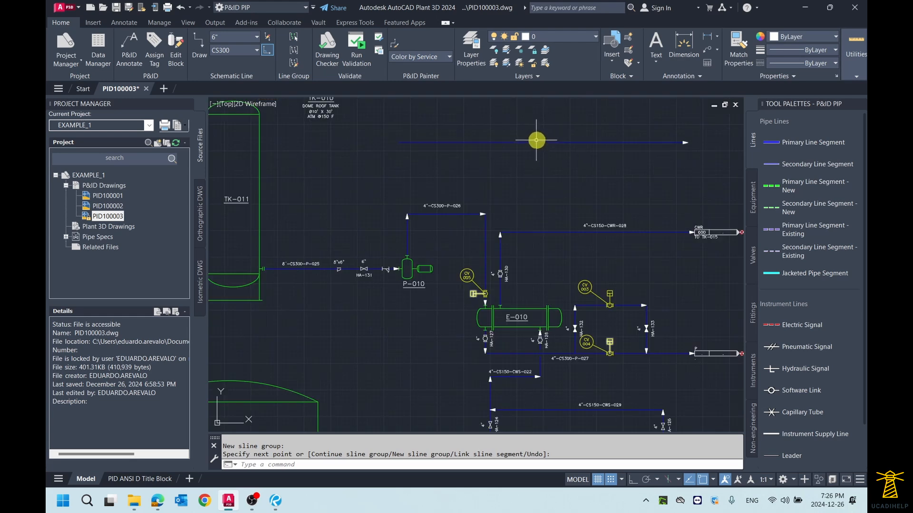
pyautogui.click(535, 142)
pyautogui.rightClick(534, 142)
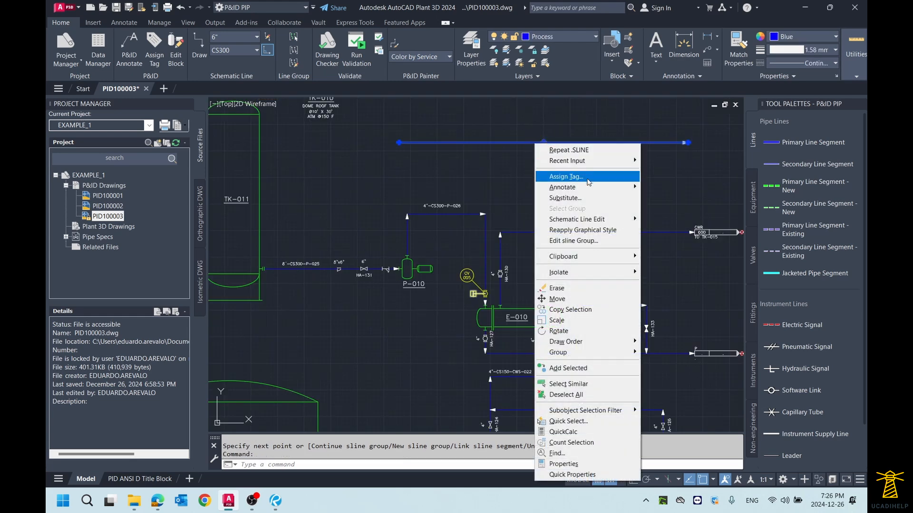
pyautogui.moveTo(597, 223)
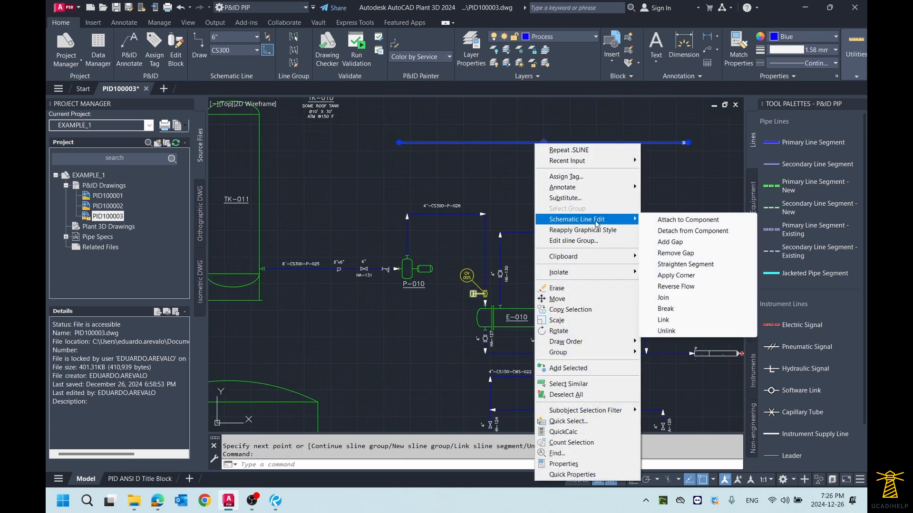
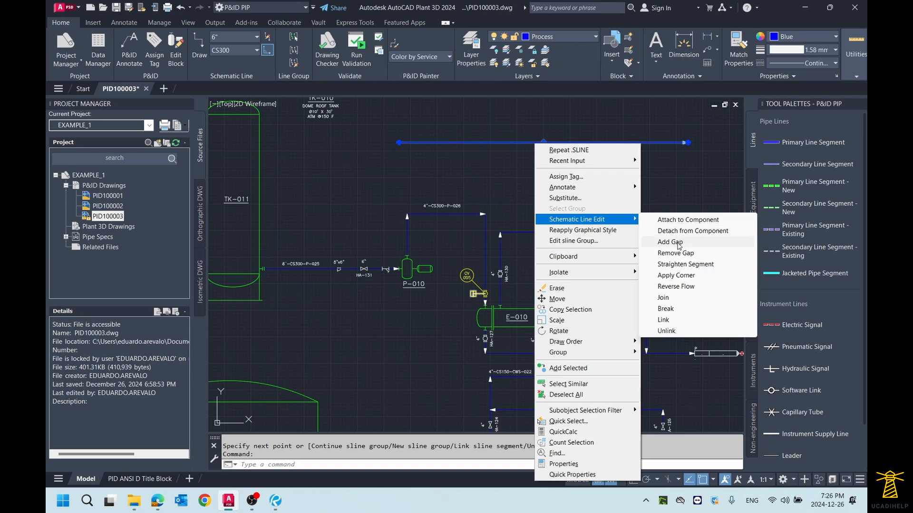
# - Move the horizontal line segment from the drawing's upper area down so that it passes through exchanger E-010
pyautogui.click(675, 124)
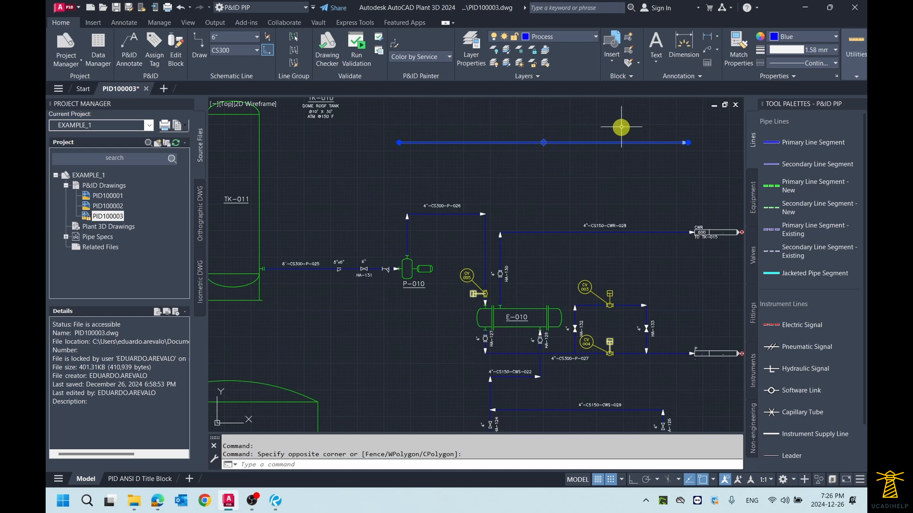
pyautogui.write('m')
pyautogui.press('Return')
pyautogui.click(632, 121)
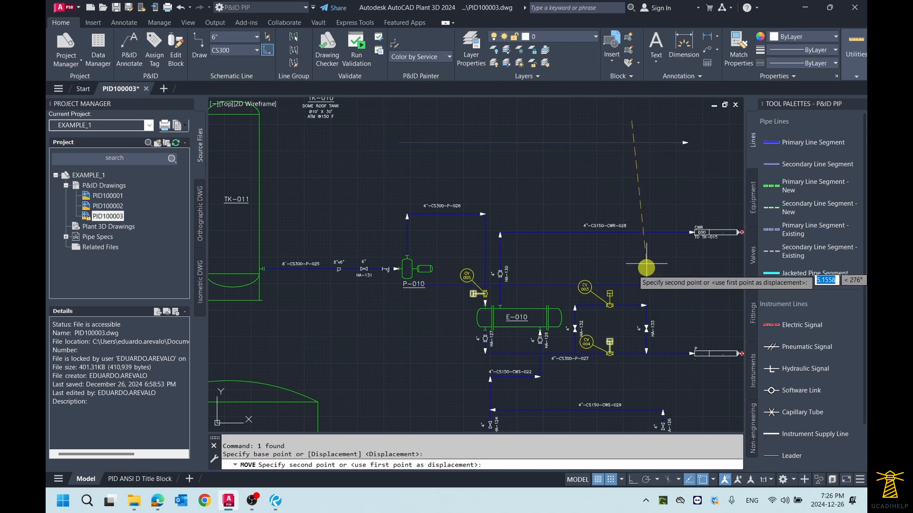
pyautogui.click(648, 297)
pyautogui.press('Escape')
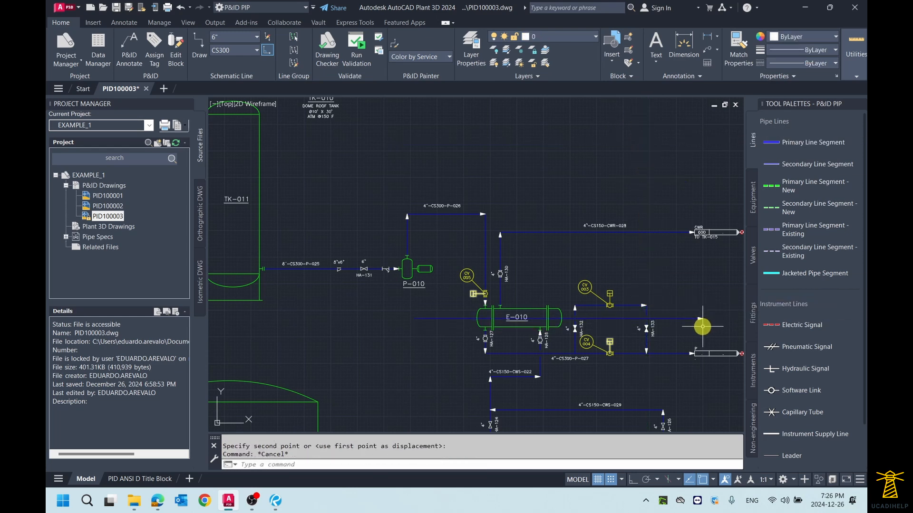
pyautogui.moveTo(495, 325); pyautogui.dragTo(503, 289, button='middle')
pyautogui.press('Escape')
# - Stretch the left end of the line through E-010 horizontally to above the left edge of tank TK-010
pyautogui.click(430, 292)
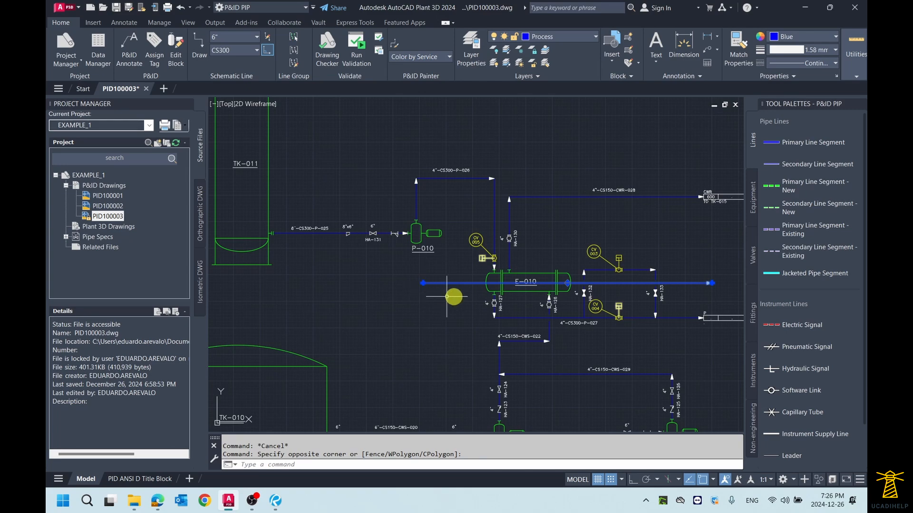
pyautogui.click(451, 295)
pyautogui.scroll(-2, 454, 279)
pyautogui.click(433, 282)
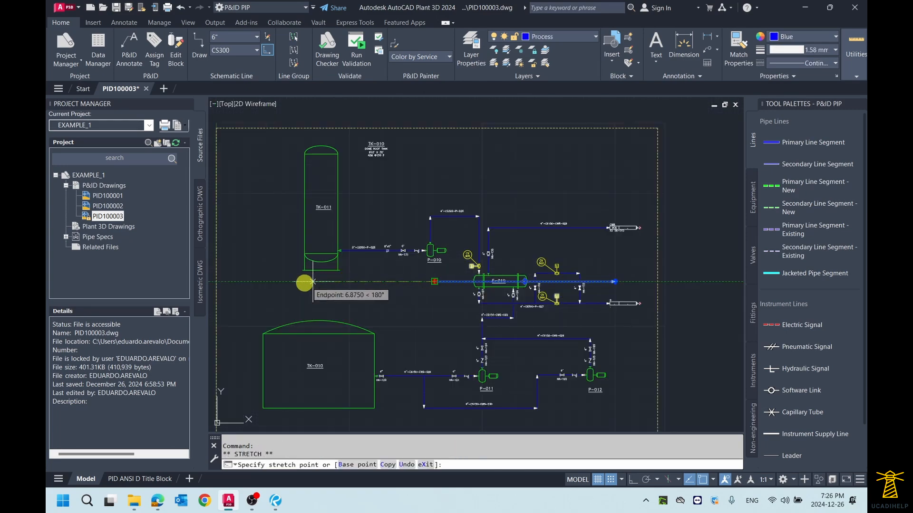
pyautogui.click(259, 282)
pyautogui.press('Escape')
pyautogui.press('Escape')
# - Add a gap to the horizontal line from just left of exchanger E-010 to just right of valve HA-133
pyautogui.scroll(1, 727, 285)
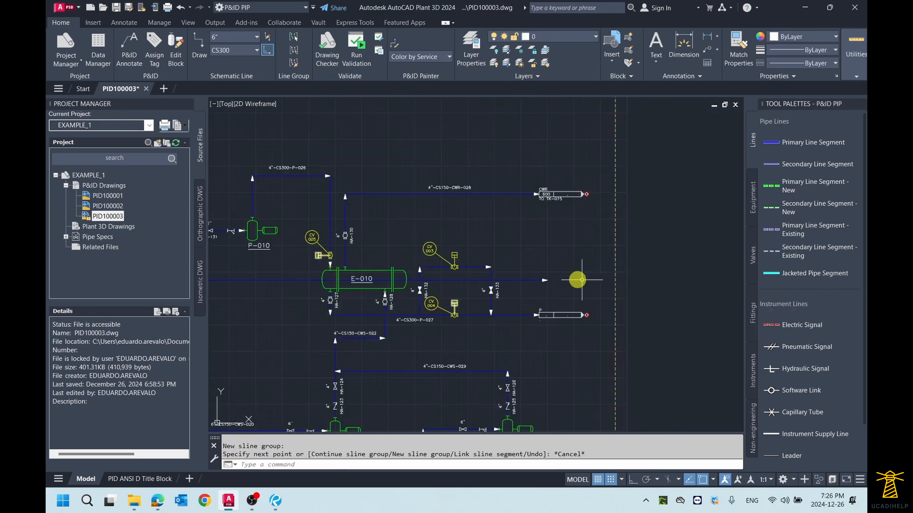
pyautogui.scroll(2, 407, 261)
pyautogui.click(407, 270)
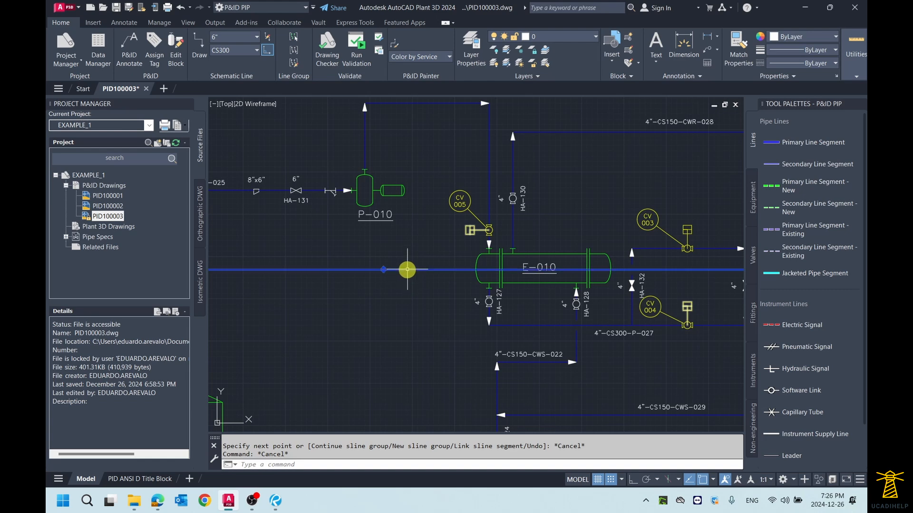
pyautogui.rightClick(407, 270)
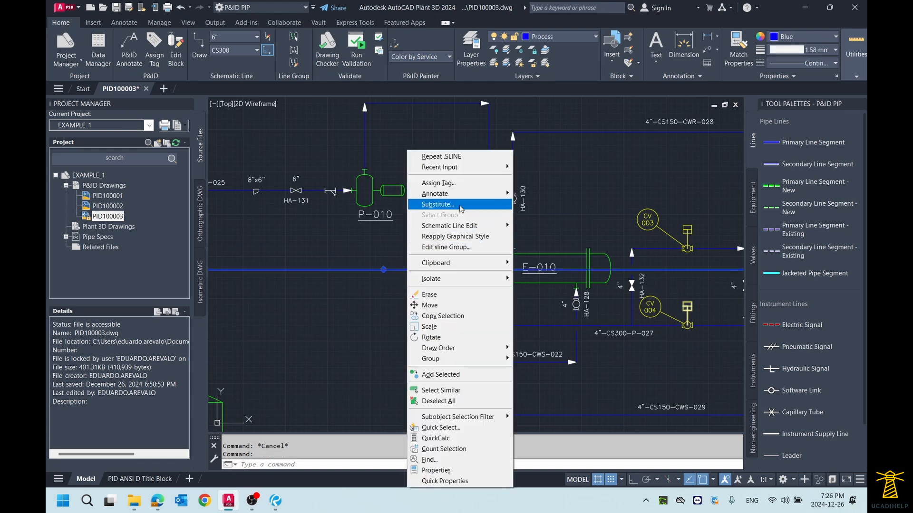
pyautogui.moveTo(466, 227)
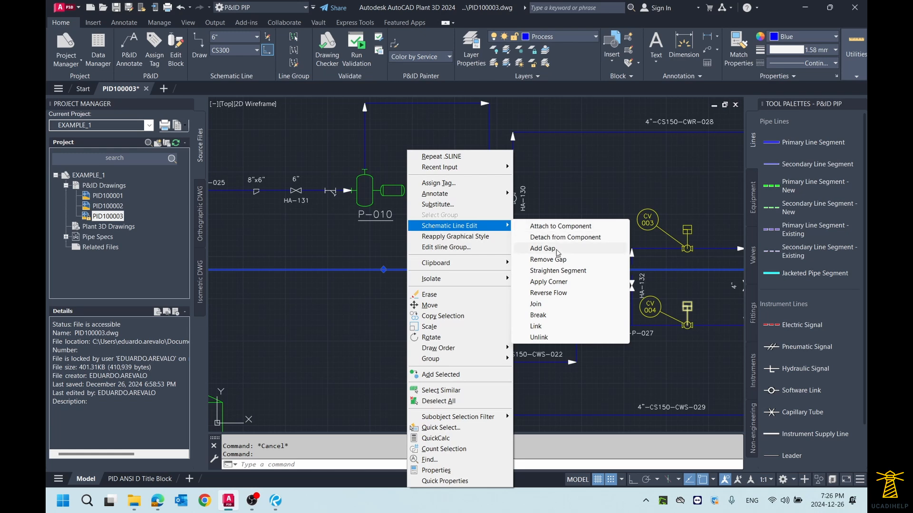
pyautogui.click(557, 253)
pyautogui.scroll(5, 442, 228)
pyautogui.click(461, 271)
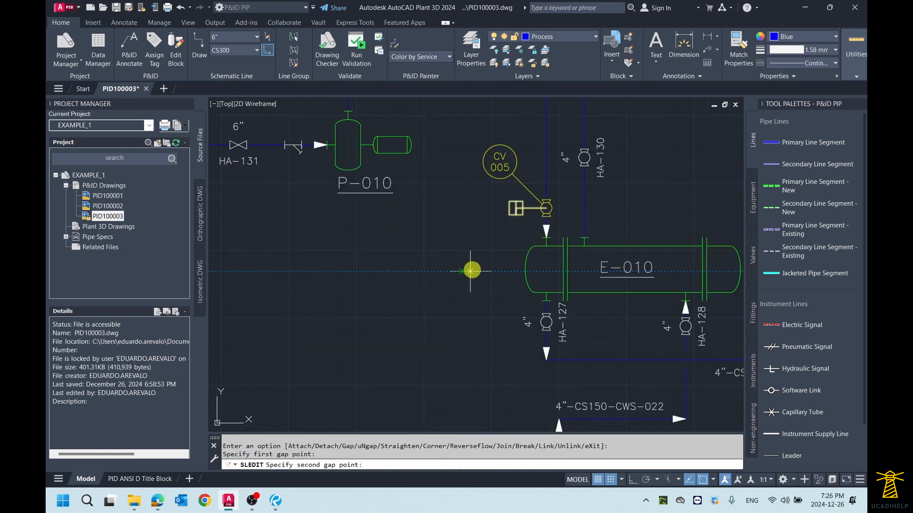
pyautogui.scroll(-4, 470, 271)
pyautogui.scroll(2, 474, 272)
pyautogui.scroll(-2, 506, 273)
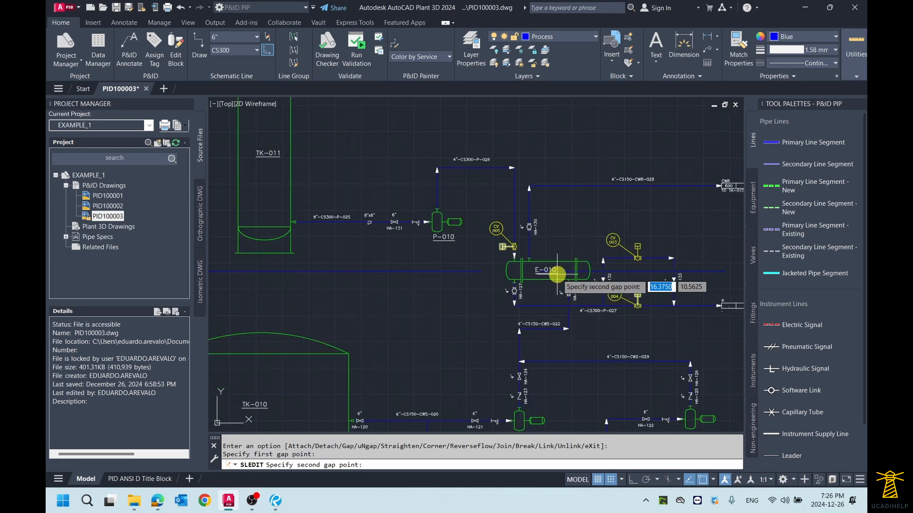
pyautogui.scroll(2, 557, 275)
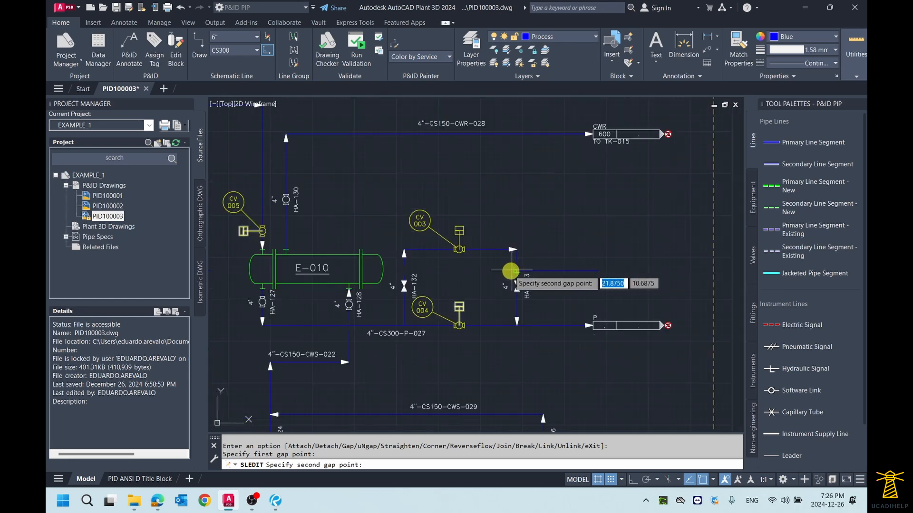
pyautogui.scroll(2, 560, 271)
pyautogui.click(547, 270)
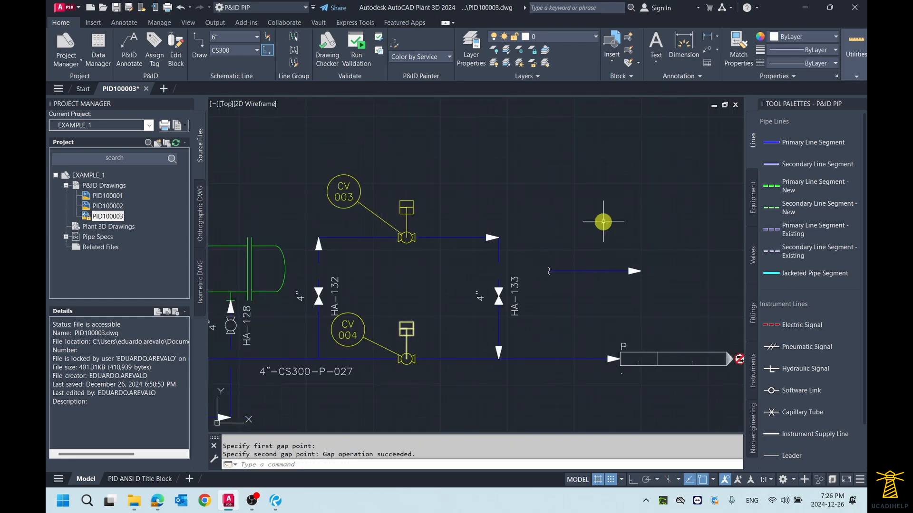
# - Select the gapped line and examine the gap symbols on both sides of the opening around E-010
pyautogui.scroll(-3, 597, 222)
pyautogui.scroll(3, 372, 254)
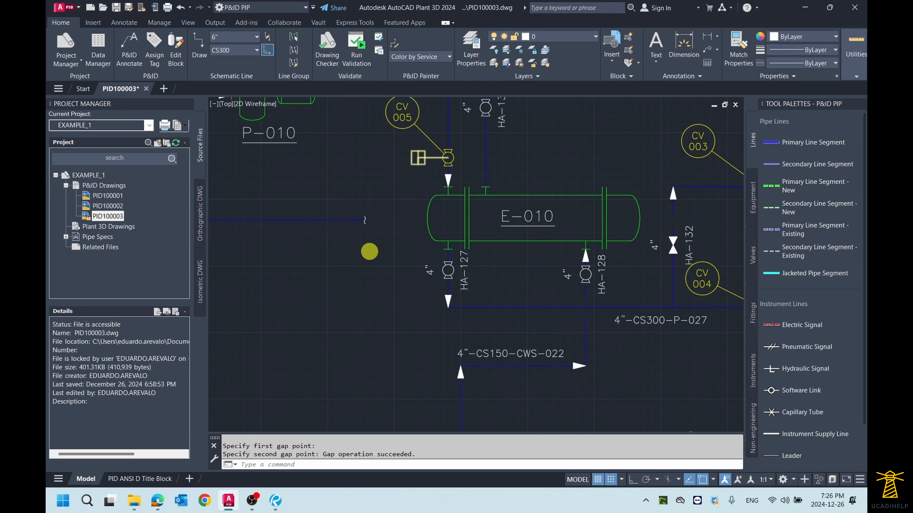
pyautogui.scroll(-2, 369, 251)
pyautogui.scroll(2, 367, 244)
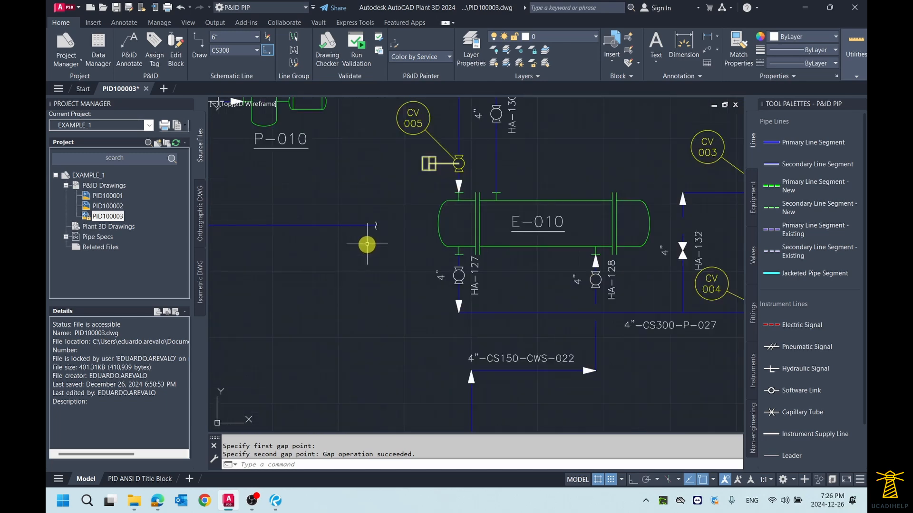
pyautogui.click(345, 252)
pyautogui.click(317, 201)
pyautogui.scroll(2, 340, 226)
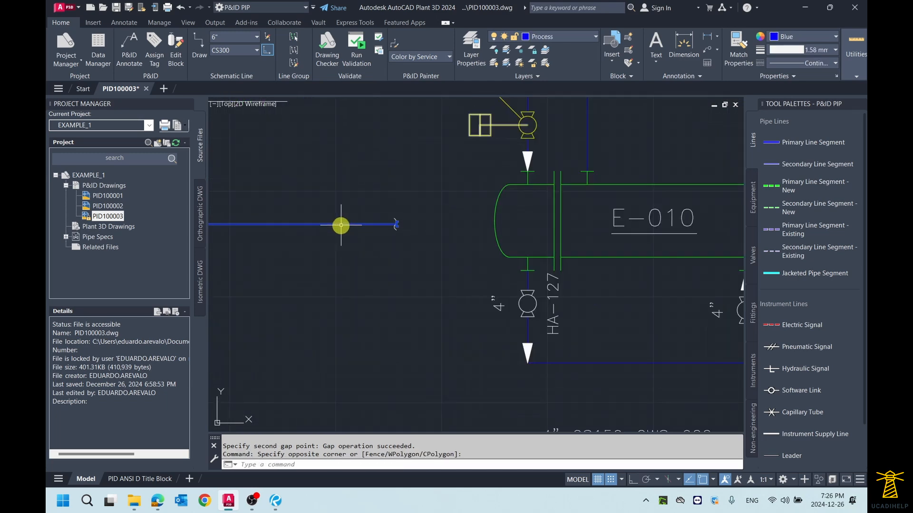
pyautogui.scroll(-4, 380, 230)
pyautogui.scroll(6, 590, 251)
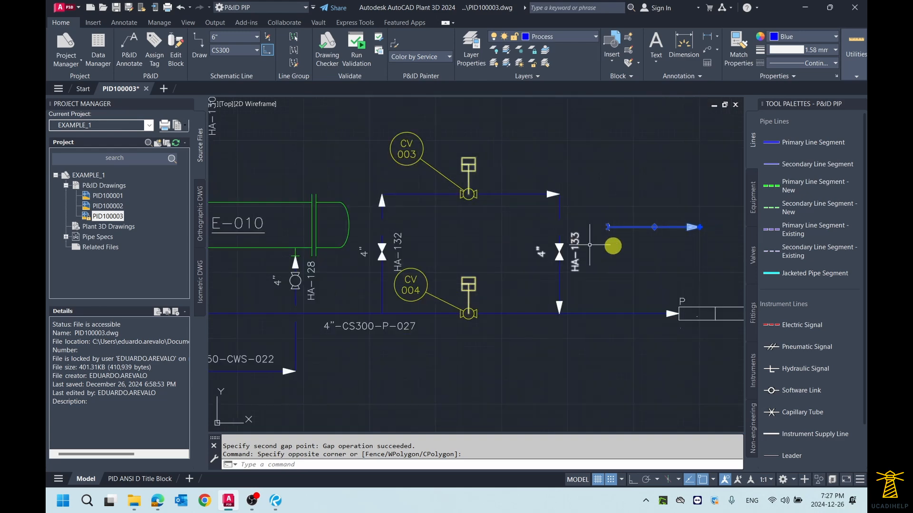
pyautogui.scroll(-5, 438, 195)
pyautogui.scroll(7, 381, 210)
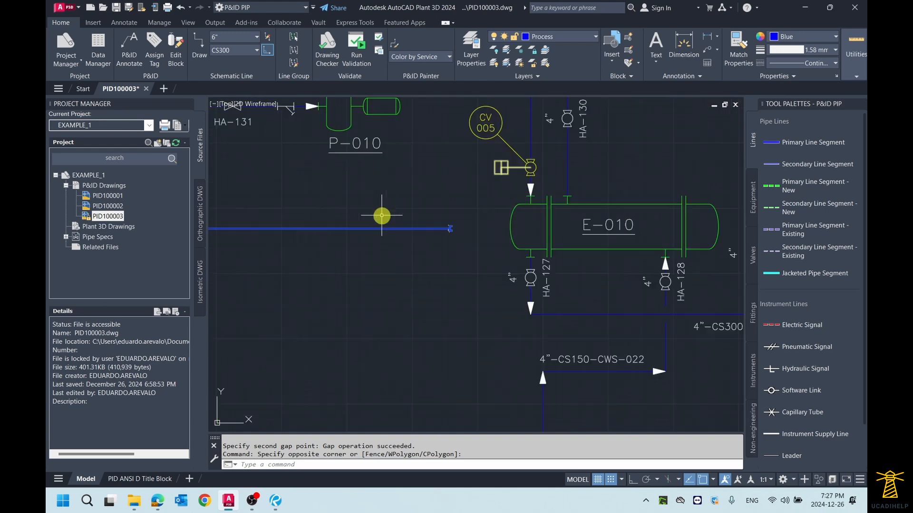
# - Stretch the left gap grip of the horizontal line closer to exchanger E-010
pyautogui.scroll(1, 527, 237)
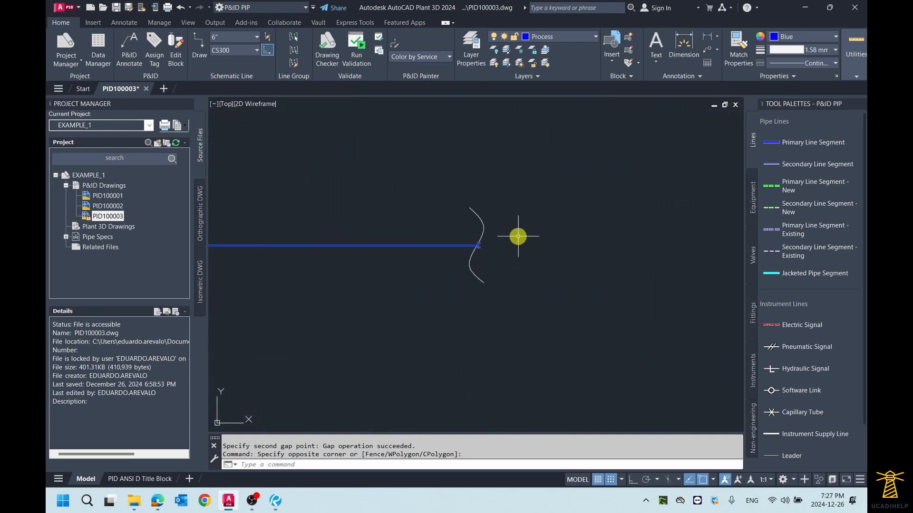
pyautogui.click(480, 246)
pyautogui.scroll(-3, 475, 245)
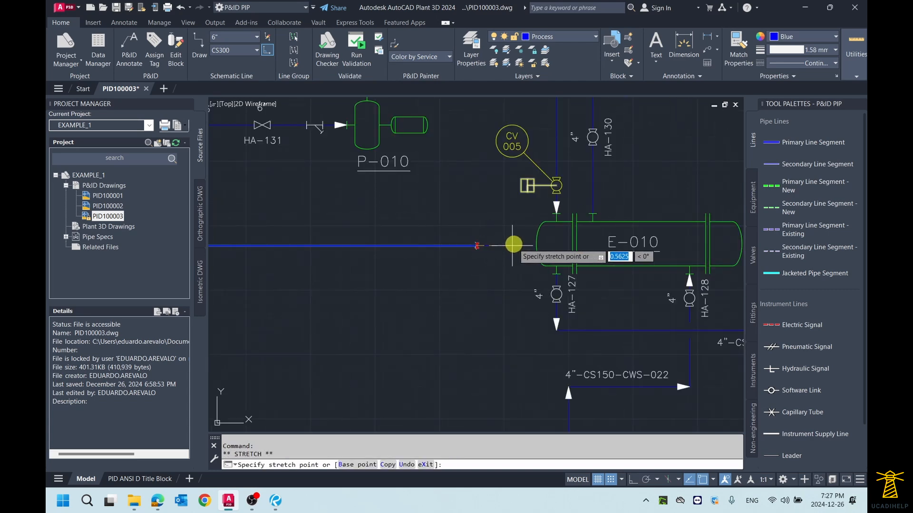
pyautogui.scroll(5, 512, 244)
pyautogui.scroll(-3, 512, 244)
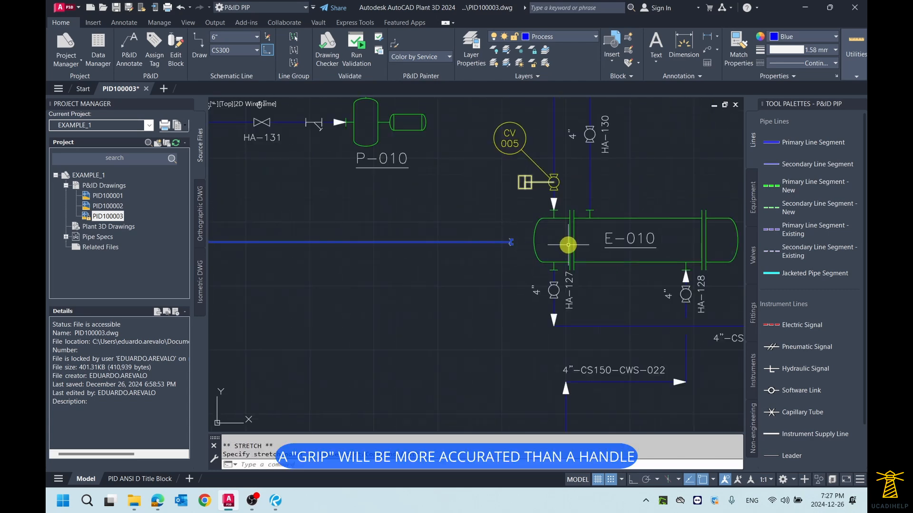
pyautogui.moveTo(738, 248); pyautogui.dragTo(548, 238, button='middle')
pyautogui.scroll(-1, 655, 244)
pyautogui.moveTo(727, 230); pyautogui.dragTo(596, 239, button='middle')
pyautogui.scroll(2, 596, 240)
pyautogui.scroll(-4, 596, 239)
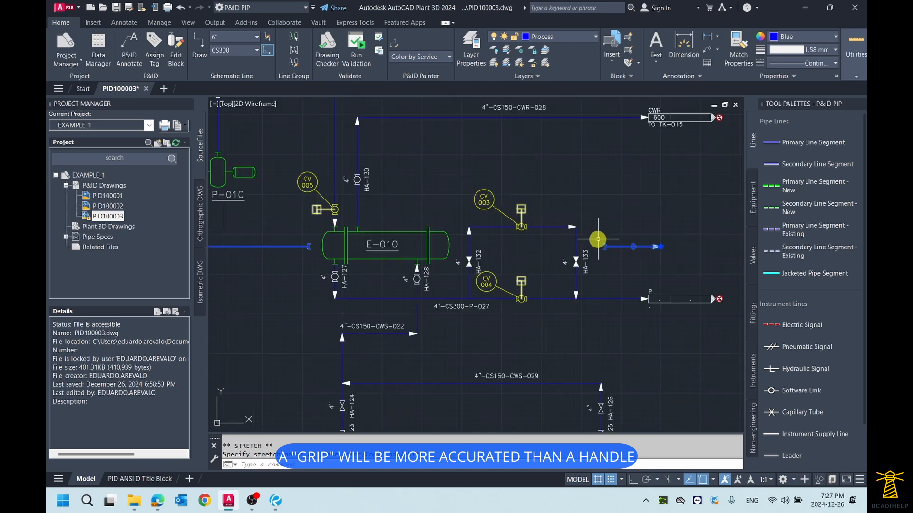
pyautogui.moveTo(496, 229); pyautogui.dragTo(583, 230, button='middle')
pyautogui.scroll(-2, 584, 230)
pyautogui.scroll(2, 408, 228)
pyautogui.press('Escape')
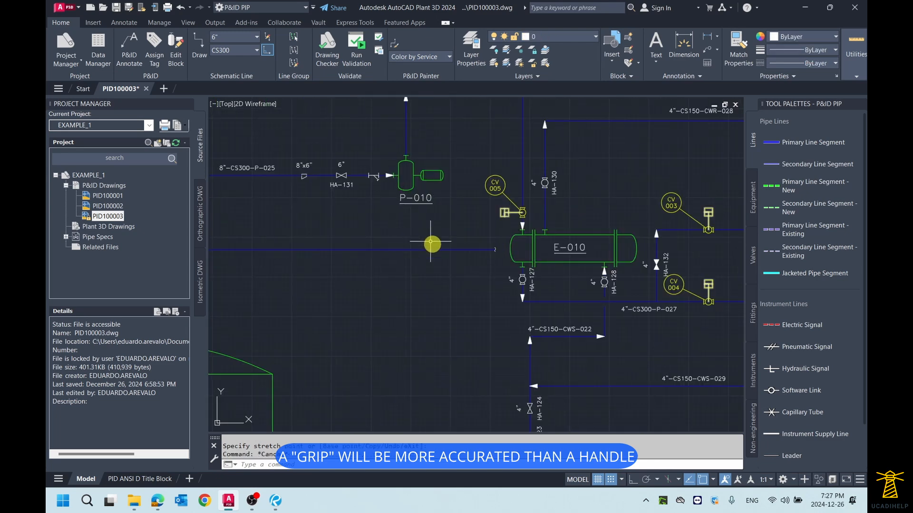
# - Remove the gap from the horizontal line by picking its gap symbol beside exchanger E-010
pyautogui.scroll(-2, 432, 240)
pyautogui.click(437, 248)
pyautogui.rightClick(437, 247)
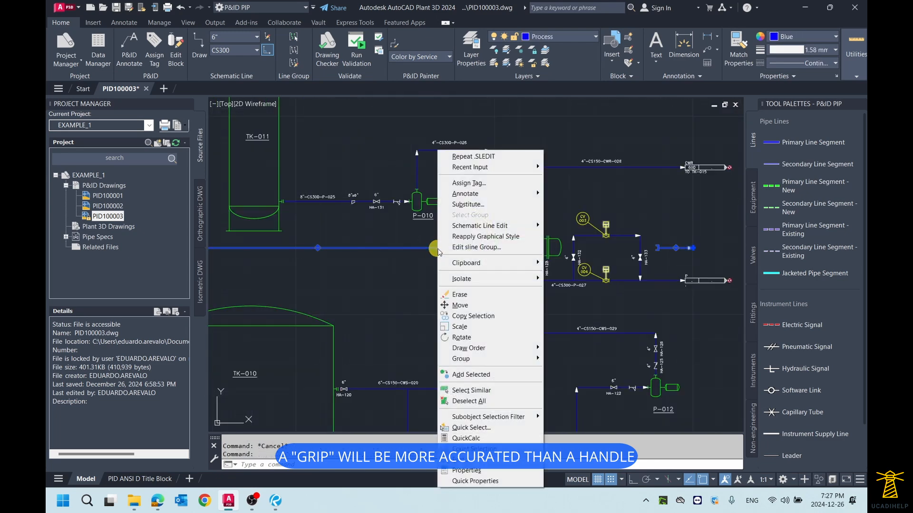
pyautogui.moveTo(487, 230)
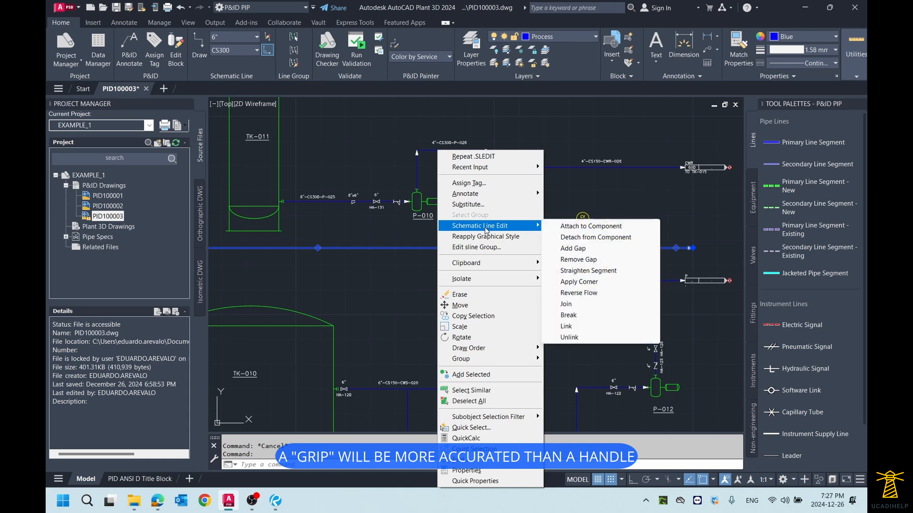
pyautogui.click(569, 258)
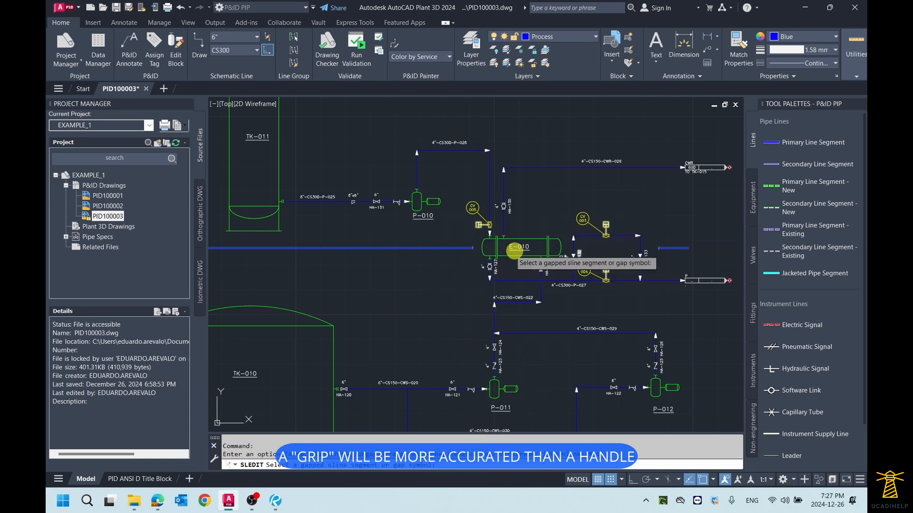
pyautogui.scroll(7, 473, 247)
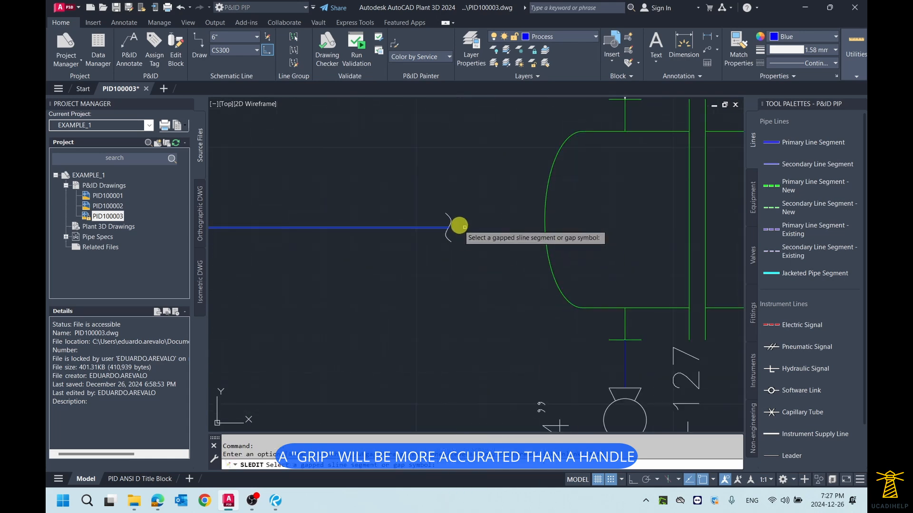
pyautogui.click(451, 220)
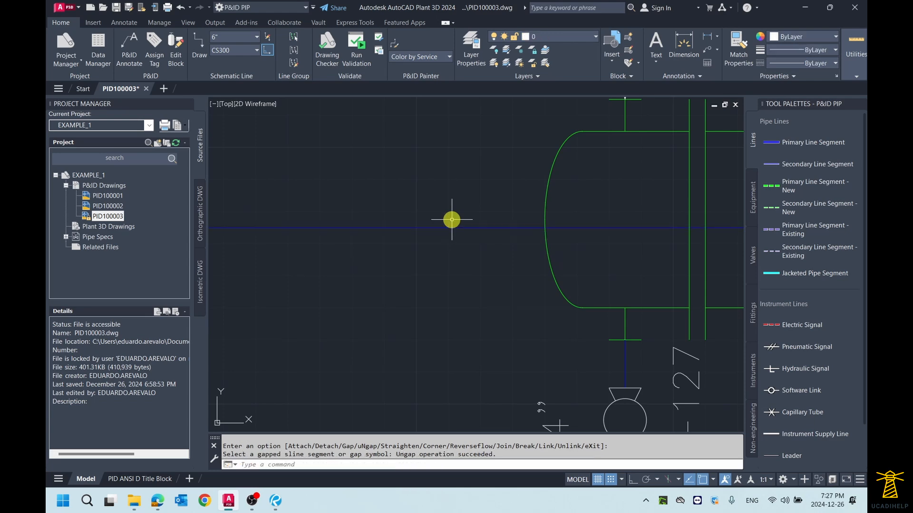
# - Move the horizontal line from exchanger E-010 up to the drawing's upper area, across the top part of tank TK-011
pyautogui.scroll(-6, 457, 216)
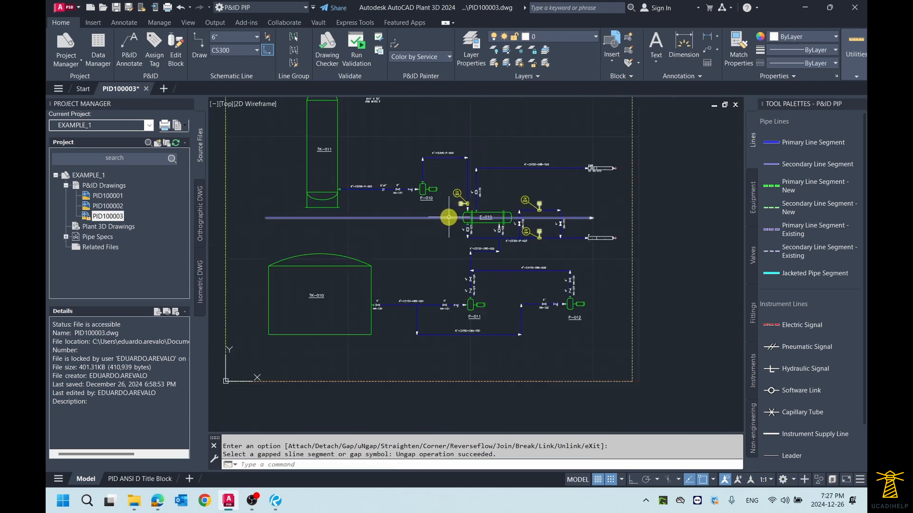
pyautogui.click(447, 217)
pyautogui.moveTo(430, 218); pyautogui.dragTo(440, 276, button='middle')
pyautogui.write('M')
pyautogui.press('Return')
pyautogui.click(440, 276)
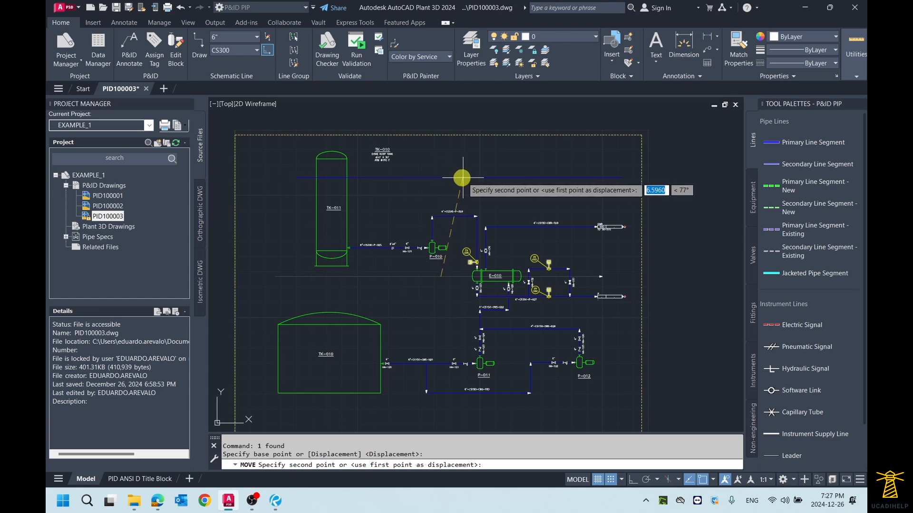
pyautogui.scroll(-3, 489, 181)
pyautogui.moveTo(462, 280); pyautogui.dragTo(456, 231, button='middle')
pyautogui.scroll(3, 471, 262)
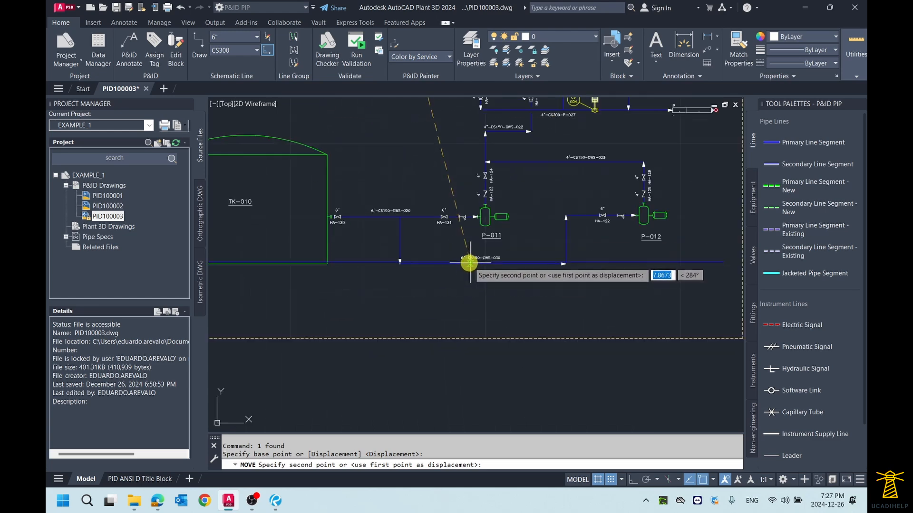
pyautogui.scroll(-2, 454, 304)
pyautogui.click(451, 213)
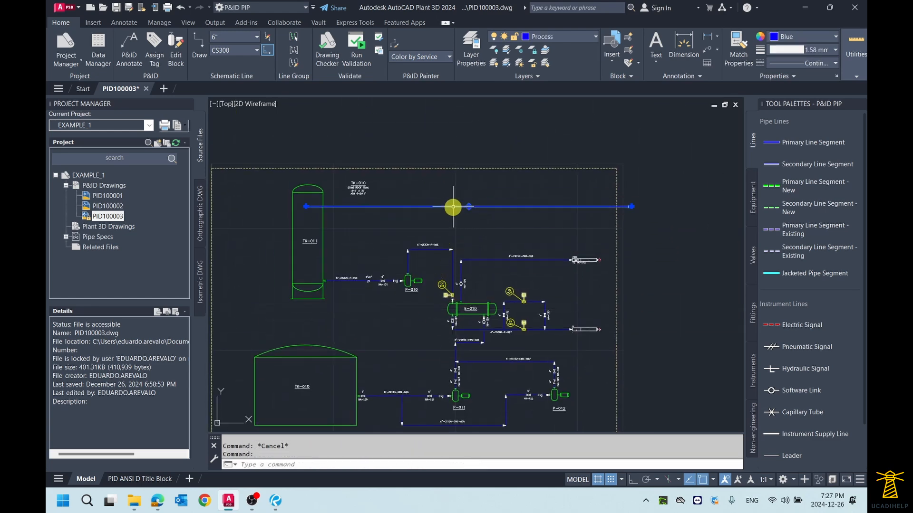
# - Review the Schematic Line Edit options for the line crossing tank TK-011 and examine the flow arrow at its end
pyautogui.rightClick(451, 208)
pyautogui.moveTo(503, 233)
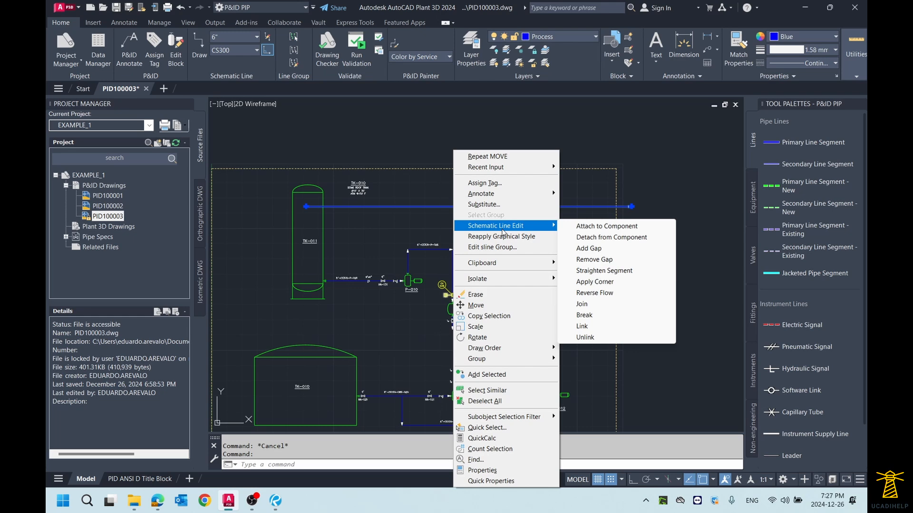
pyautogui.click(500, 128)
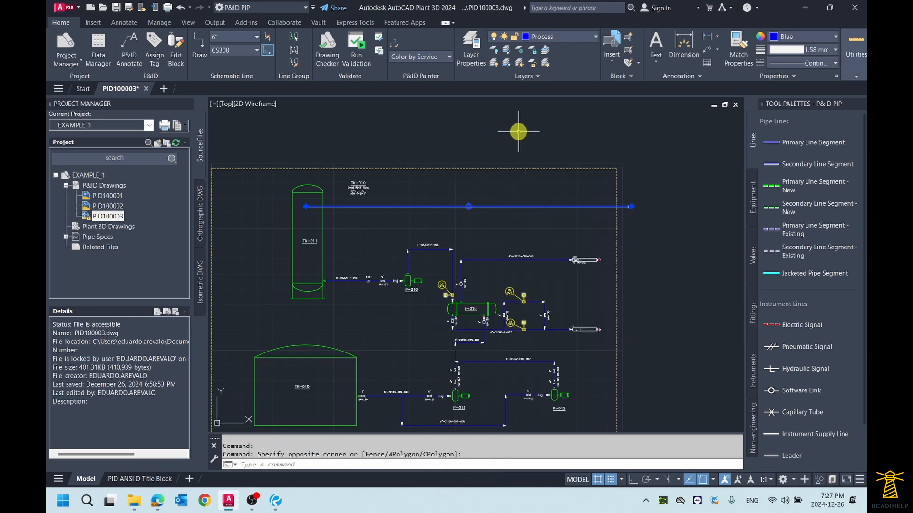
pyautogui.scroll(2, 493, 206)
pyautogui.scroll(2, 494, 206)
pyautogui.scroll(3, 577, 221)
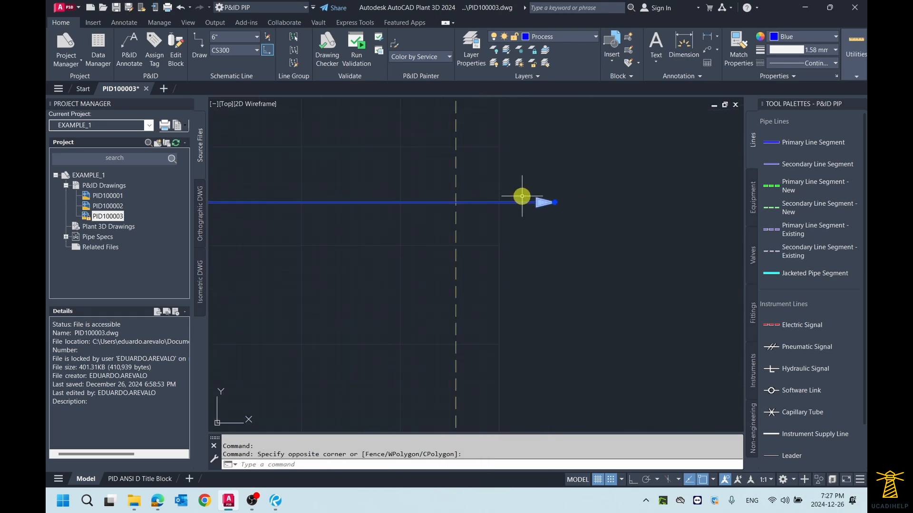
# - Insert a Check Valve on the horizontal line crossing tank TK-011, near the line's middle above the 4"-CS150-CWR-028 label
pyautogui.scroll(-6, 552, 210)
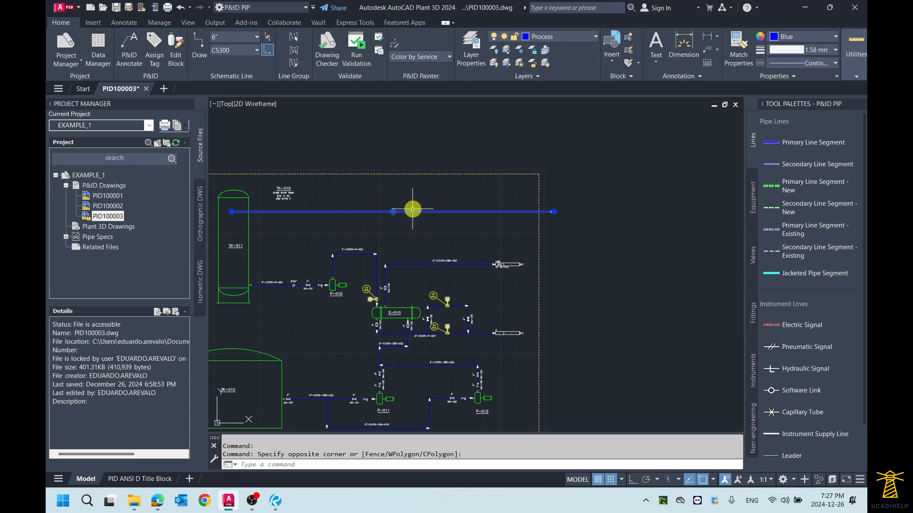
pyautogui.scroll(3, 493, 212)
pyautogui.scroll(-3, 497, 214)
pyautogui.scroll(2, 540, 212)
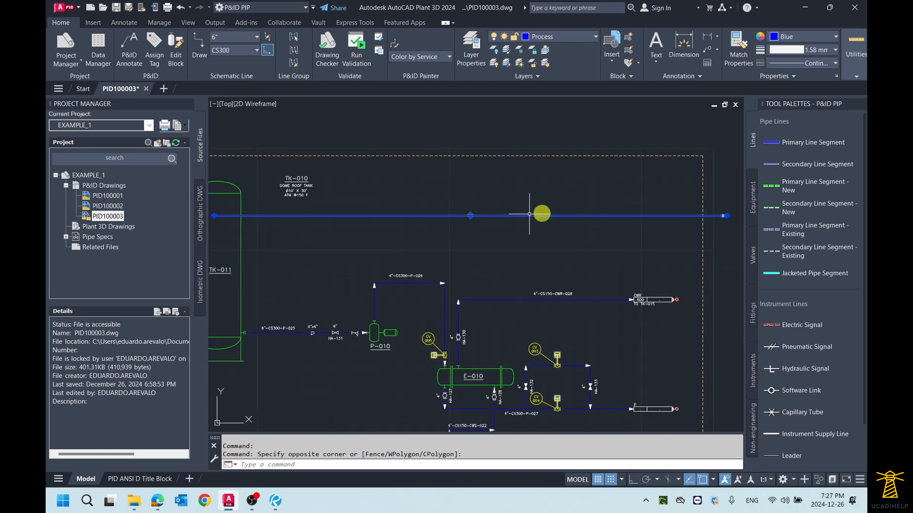
pyautogui.click(754, 262)
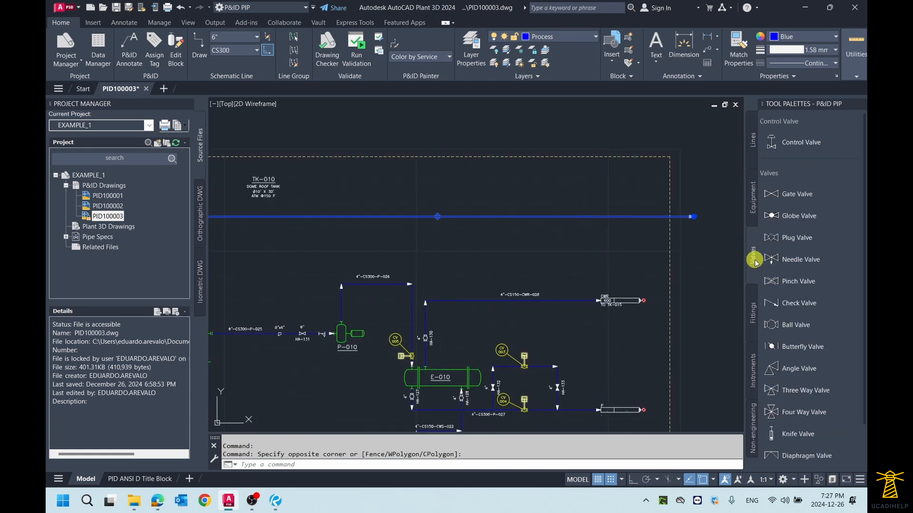
pyautogui.click(761, 302)
pyautogui.scroll(8, 483, 212)
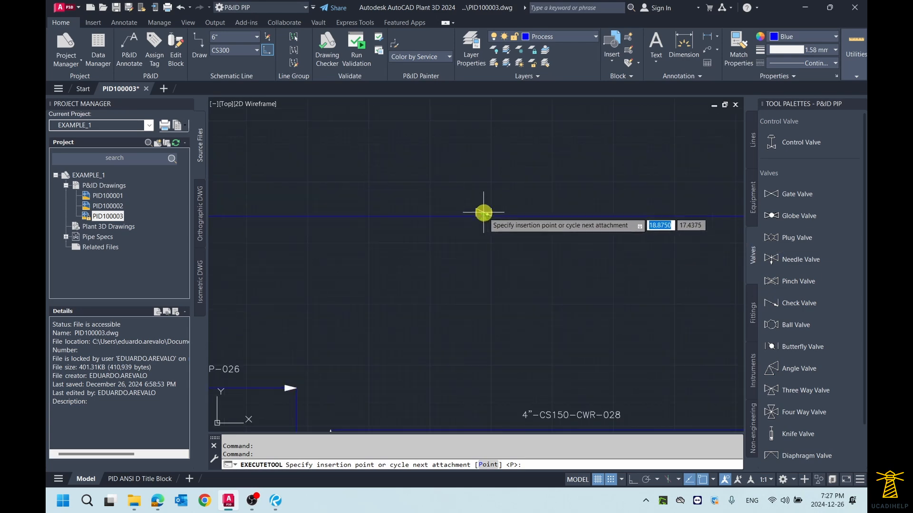
pyautogui.click(485, 222)
pyautogui.scroll(-8, 484, 222)
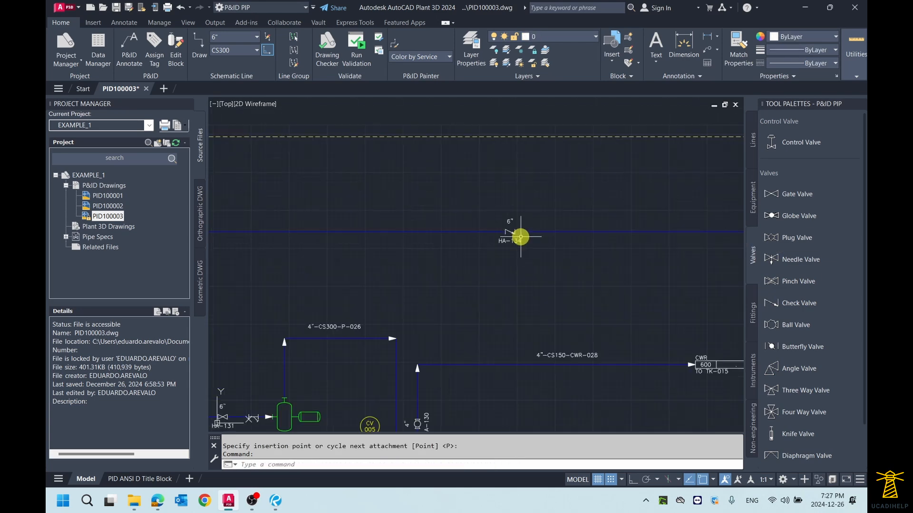
# - Reverse the flow of the horizontal line that crosses tank TK-011 and carries the check valve
pyautogui.scroll(-2, 584, 243)
pyautogui.click(584, 237)
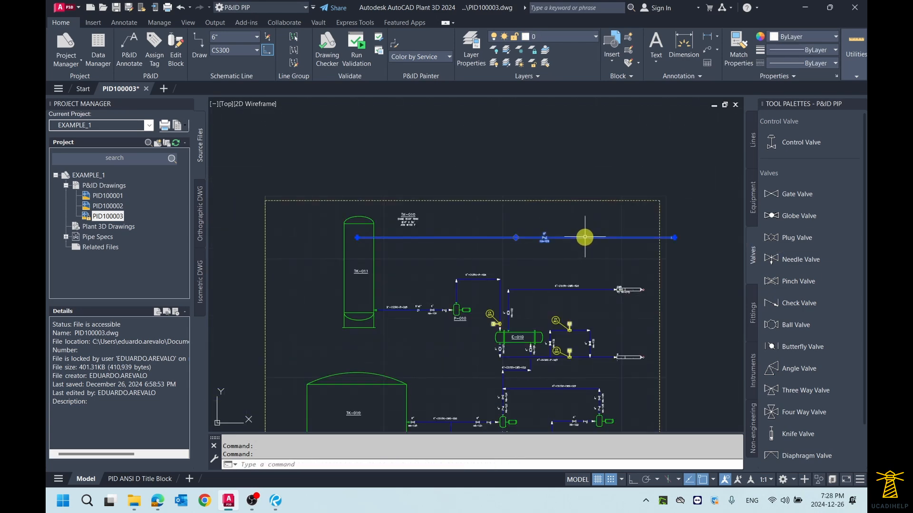
pyautogui.scroll(2, 585, 237)
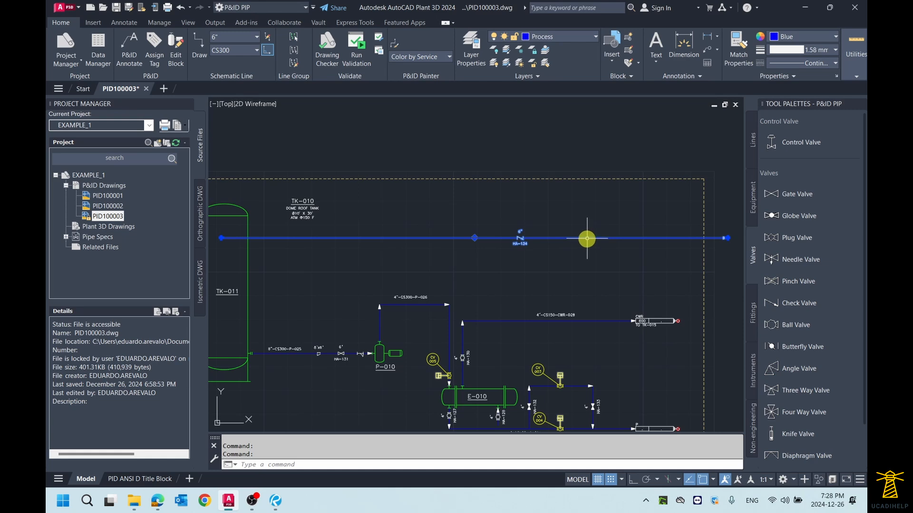
pyautogui.rightClick(587, 242)
pyautogui.moveTo(637, 226)
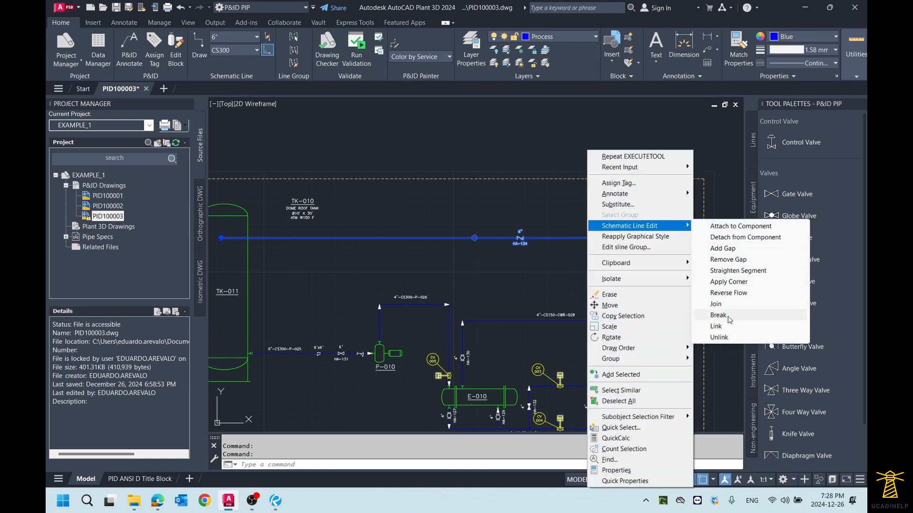
pyautogui.click(729, 293)
# - Examine the check valve's orientation and the flow arrow at the line's end inside tank TK-011
pyautogui.scroll(8, 519, 238)
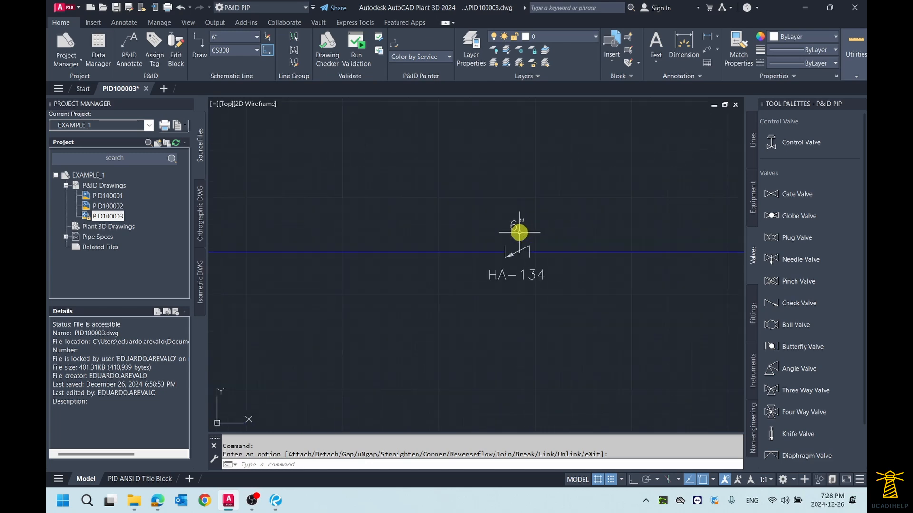
pyautogui.scroll(-5, 509, 254)
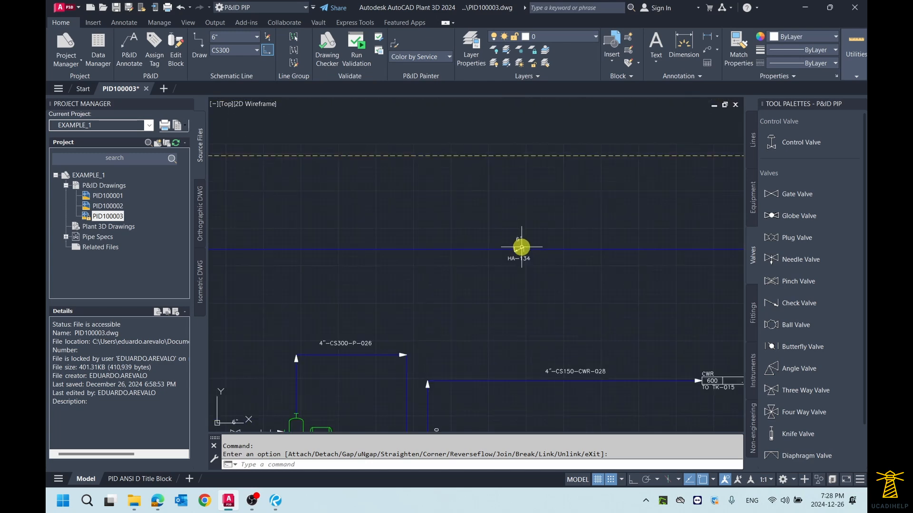
pyautogui.scroll(-2, 523, 247)
pyautogui.moveTo(466, 242); pyautogui.dragTo(504, 245, button='middle')
pyautogui.scroll(2, 241, 246)
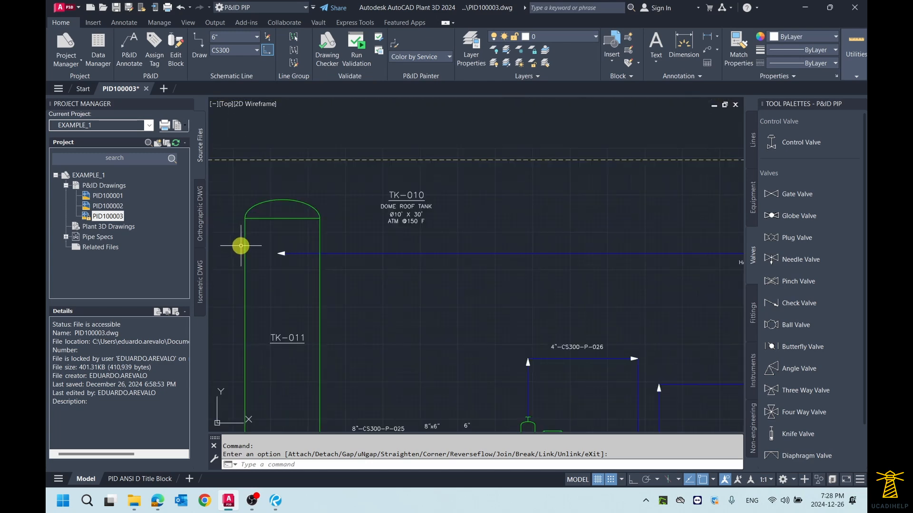
pyautogui.scroll(-2, 263, 246)
pyautogui.scroll(4, 263, 247)
pyautogui.scroll(-4, 267, 246)
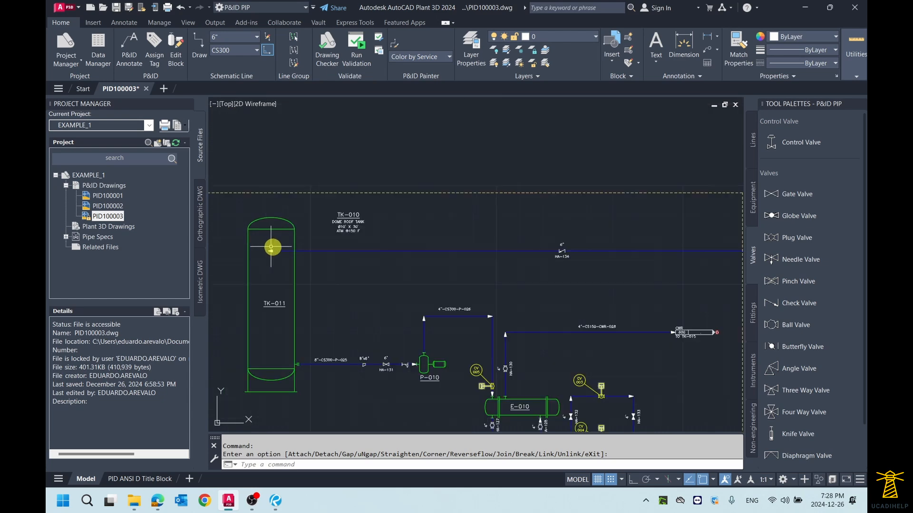
# - Erase check valve HA-134 from the horizontal line crossing tank TK-011
pyautogui.scroll(4, 555, 244)
pyautogui.click(575, 250)
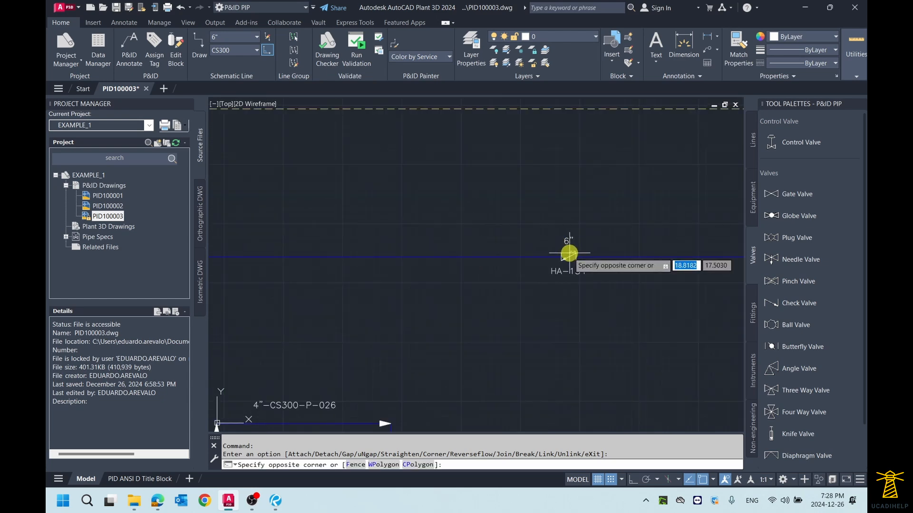
pyautogui.click(566, 259)
pyautogui.click(569, 257)
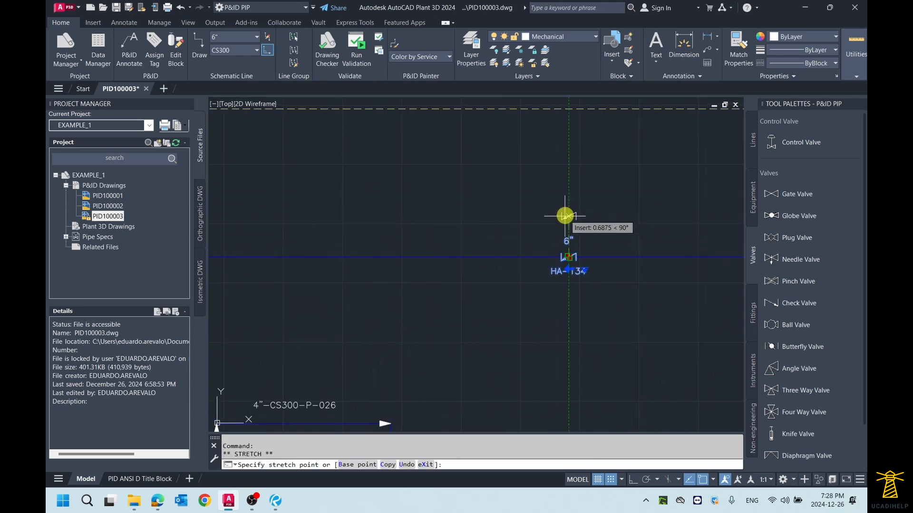
pyautogui.press('Escape')
pyautogui.press('Delete')
pyautogui.scroll(-5, 594, 214)
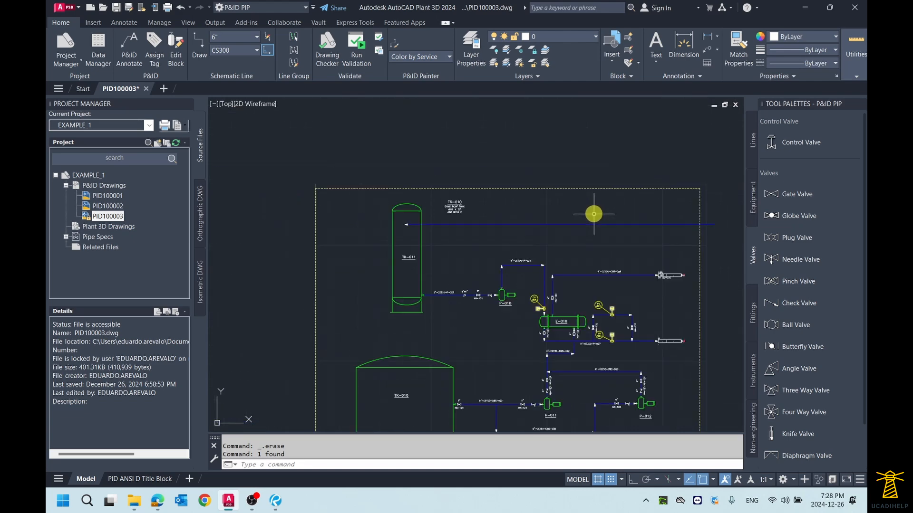
# - Apply a corner near the middle of the line crossing TK-011, running it vertically upward and moving the tank-side segment up
pyautogui.moveTo(593, 214); pyautogui.dragTo(515, 225, button='middle')
pyautogui.click(499, 235)
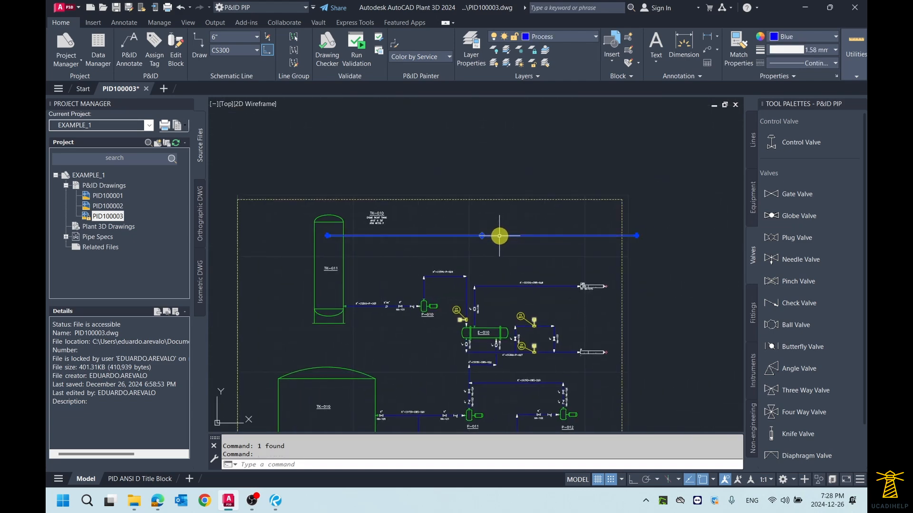
pyautogui.scroll(2, 483, 235)
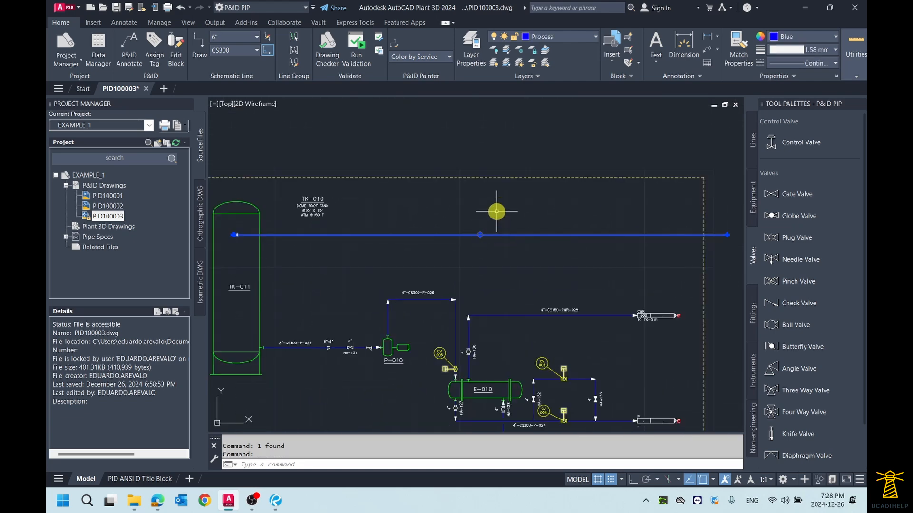
pyautogui.rightClick(496, 211)
pyautogui.moveTo(558, 197)
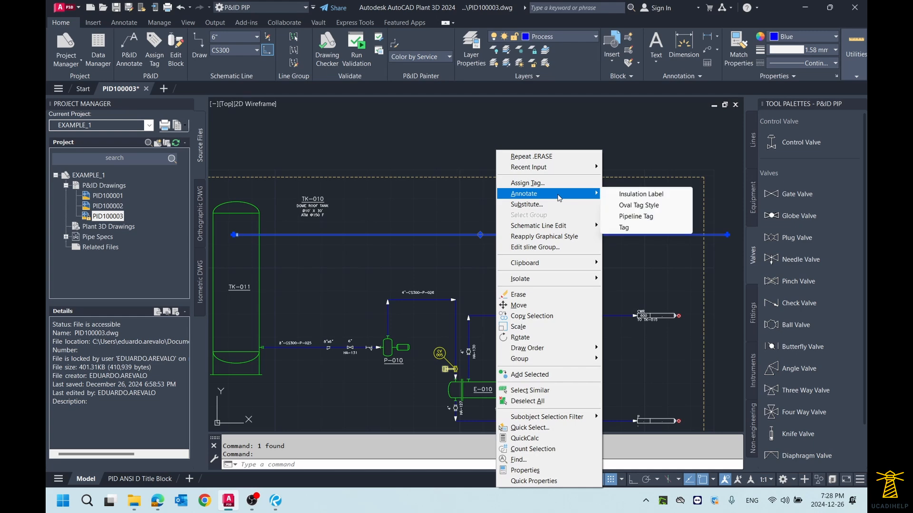
pyautogui.moveTo(555, 228)
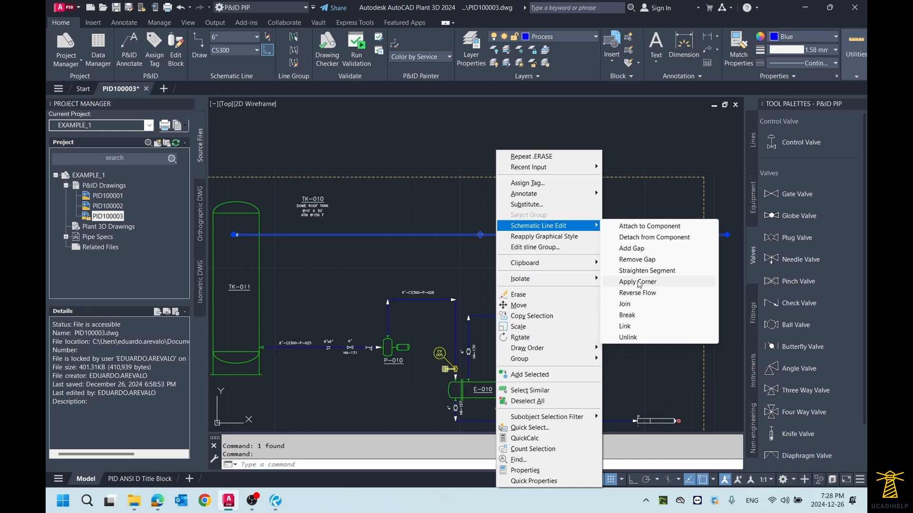
pyautogui.click(640, 284)
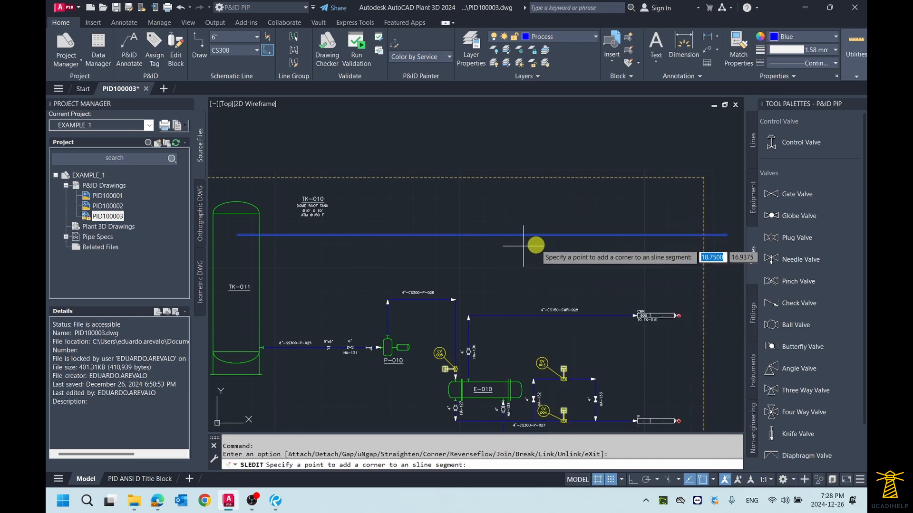
pyautogui.scroll(2, 528, 240)
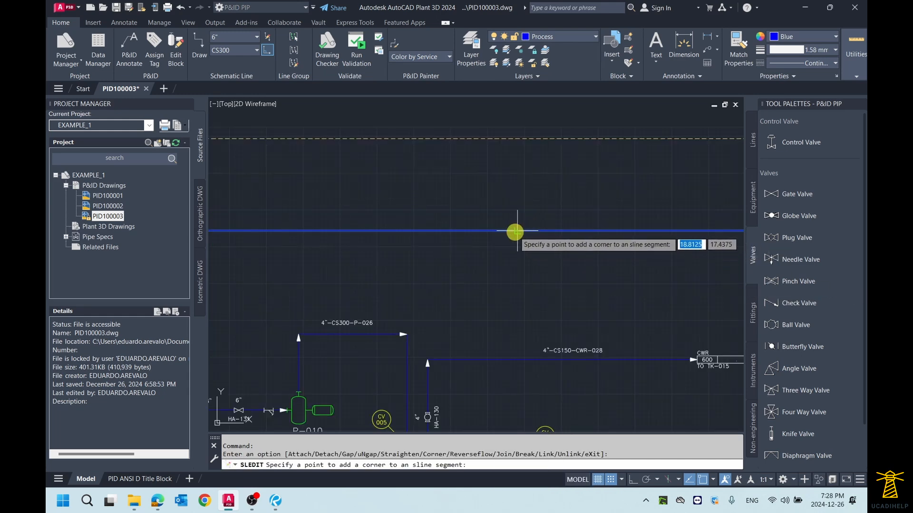
pyautogui.click(515, 232)
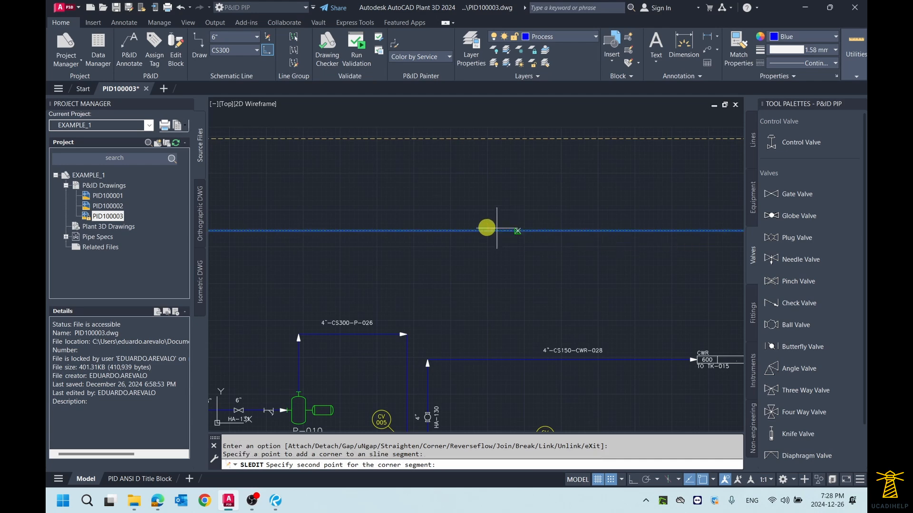
pyautogui.click(513, 160)
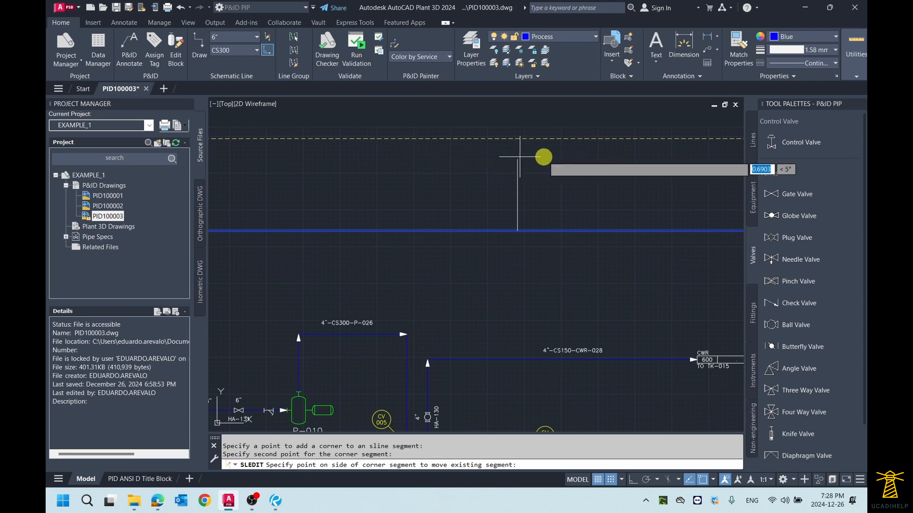
pyautogui.click(377, 157)
# - Erase the whole cornered line running across the drawing's upper area above exchanger E-010
pyautogui.scroll(-4, 478, 205)
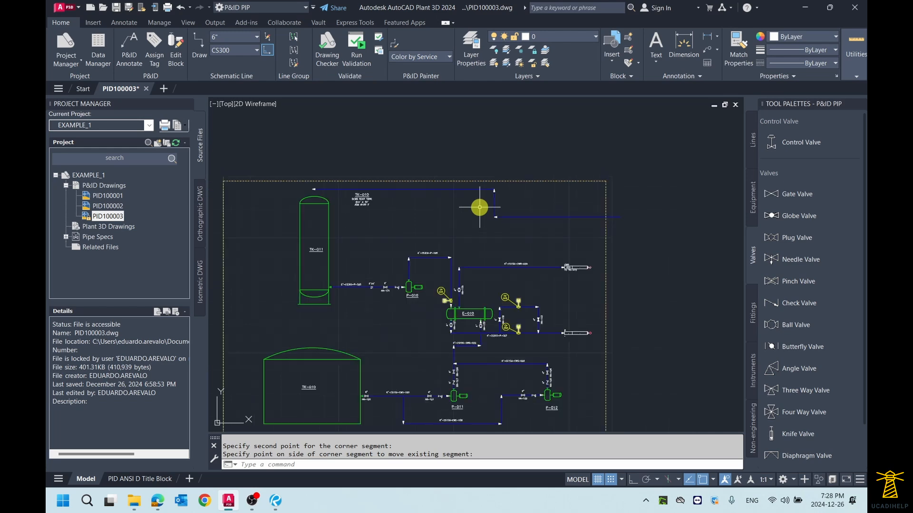
pyautogui.moveTo(468, 205); pyautogui.dragTo(498, 199, button='middle')
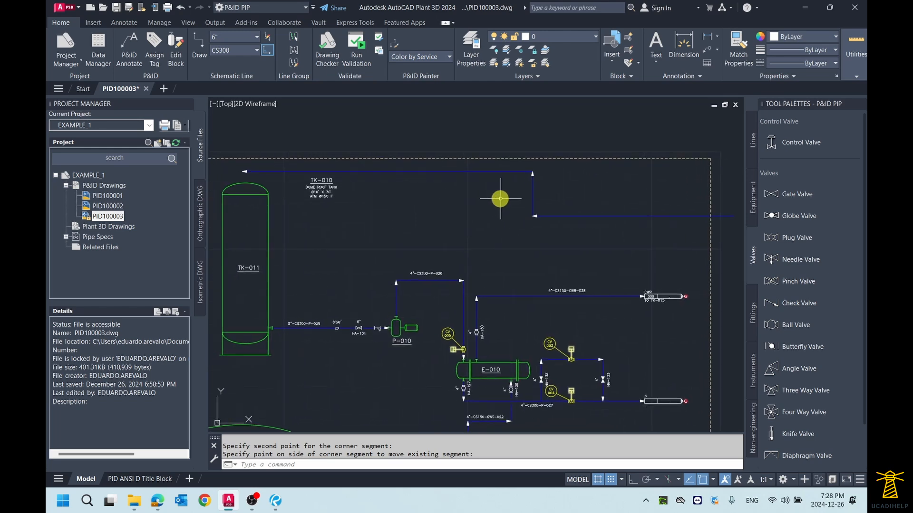
pyautogui.press('Escape')
pyautogui.click(533, 197)
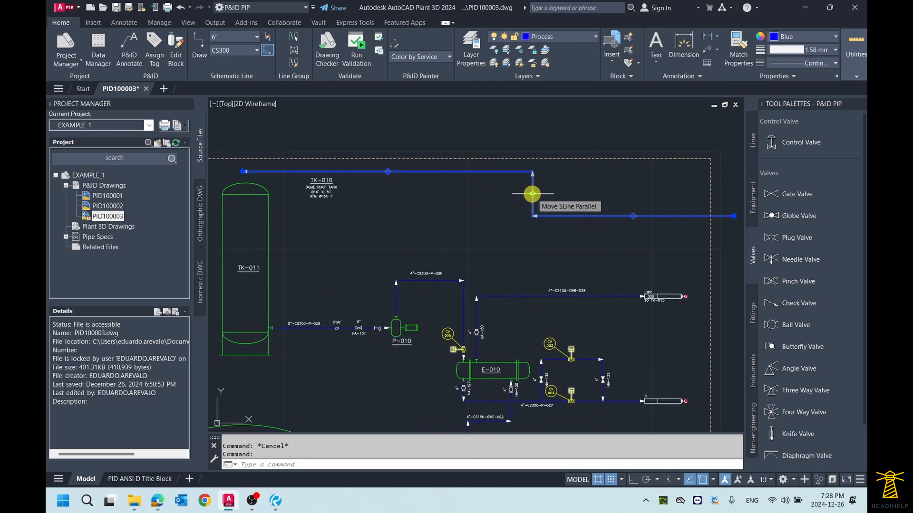
pyautogui.press('Delete')
# - Draw a Primary Line Segment between the two tanks, running left and turning down about 1.375 units to just above TK-010's dome
pyautogui.click(753, 140)
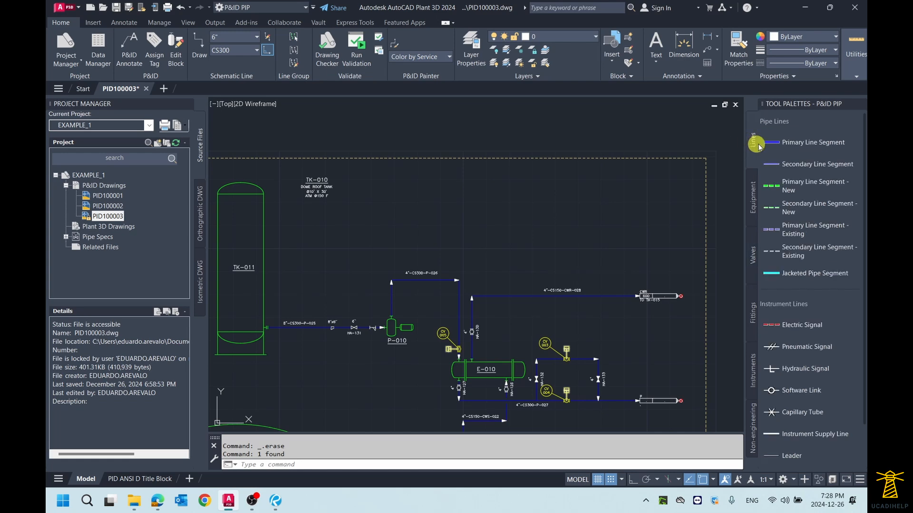
pyautogui.click(775, 142)
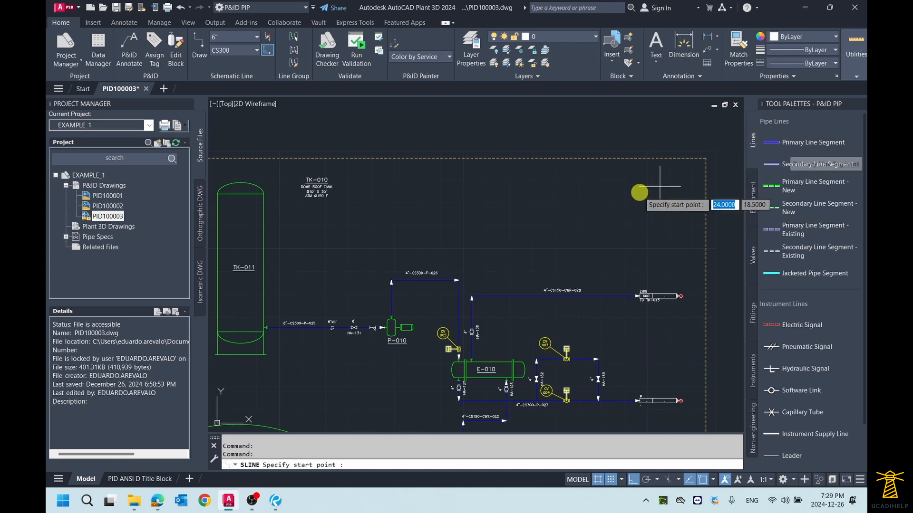
pyautogui.scroll(-2, 642, 193)
pyautogui.moveTo(557, 271); pyautogui.dragTo(552, 216, button='middle')
pyautogui.scroll(2, 463, 282)
pyautogui.moveTo(463, 282); pyautogui.dragTo(509, 246, button='middle')
pyautogui.scroll(-2, 493, 266)
pyautogui.scroll(4, 478, 260)
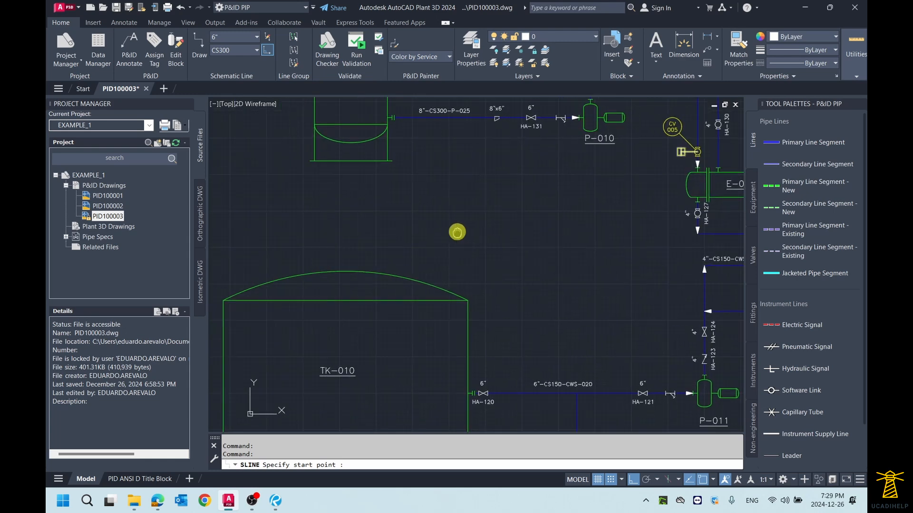
pyautogui.click(595, 207)
pyautogui.click(394, 208)
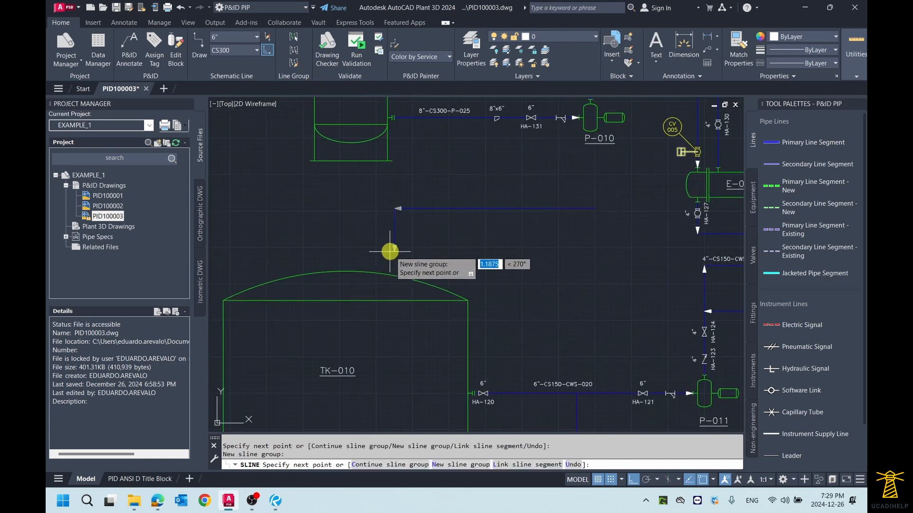
pyautogui.scroll(2, 391, 256)
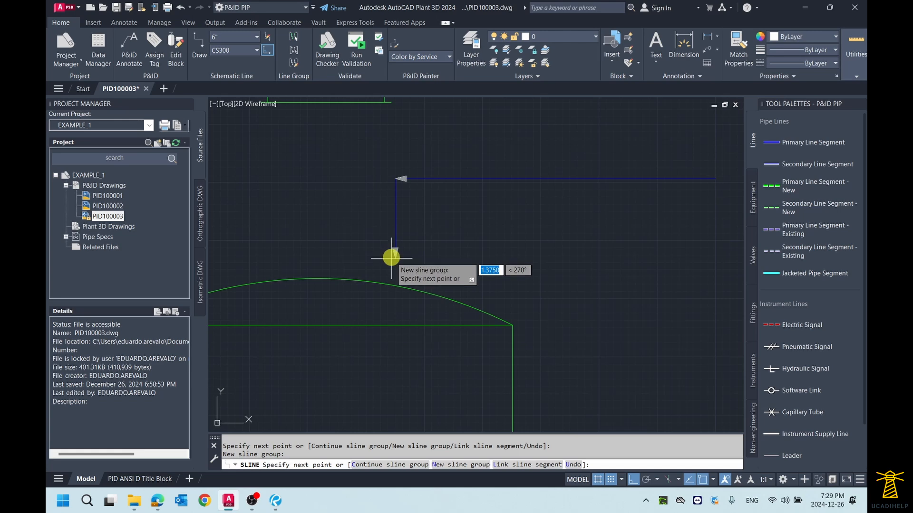
pyautogui.rightClick(392, 259)
pyautogui.click(414, 262)
# - Attach the lower end of the new primary line above the tank dome to tank TK-010 with Attach to Component
pyautogui.scroll(-4, 418, 256)
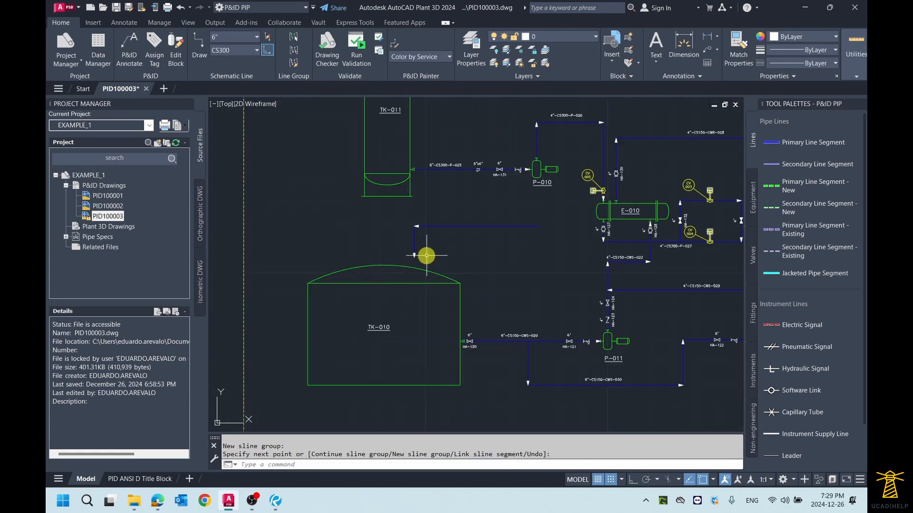
pyautogui.moveTo(426, 255); pyautogui.dragTo(464, 240, button='middle')
pyautogui.scroll(2, 464, 240)
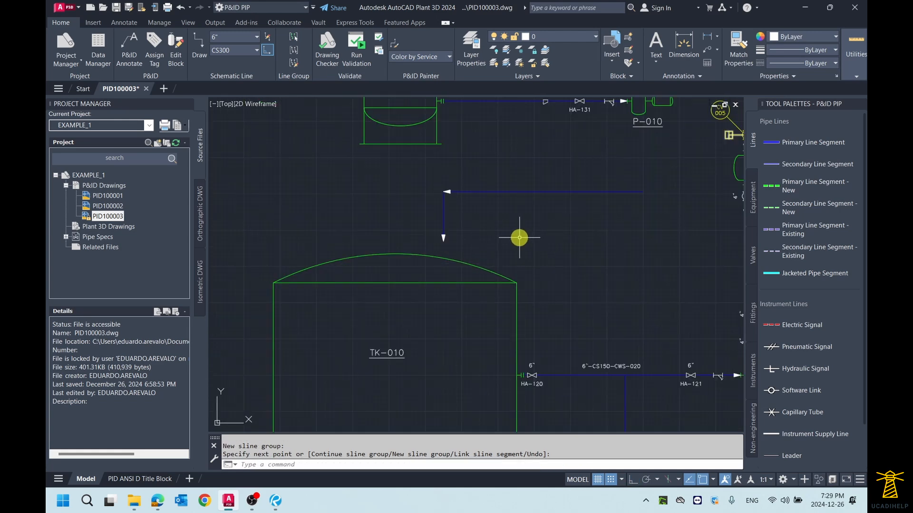
pyautogui.click(485, 190)
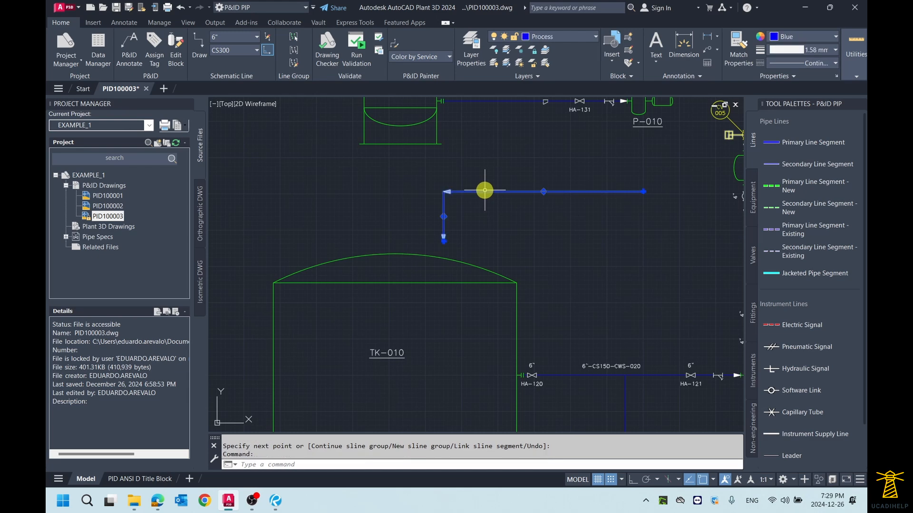
pyautogui.moveTo(520, 218); pyautogui.dragTo(512, 212, button='middle')
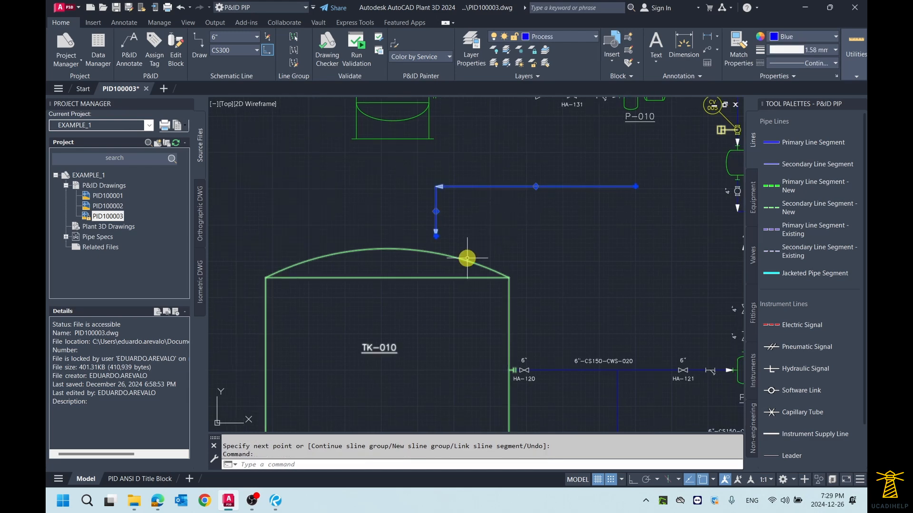
pyautogui.press('Escape')
pyautogui.click(495, 186)
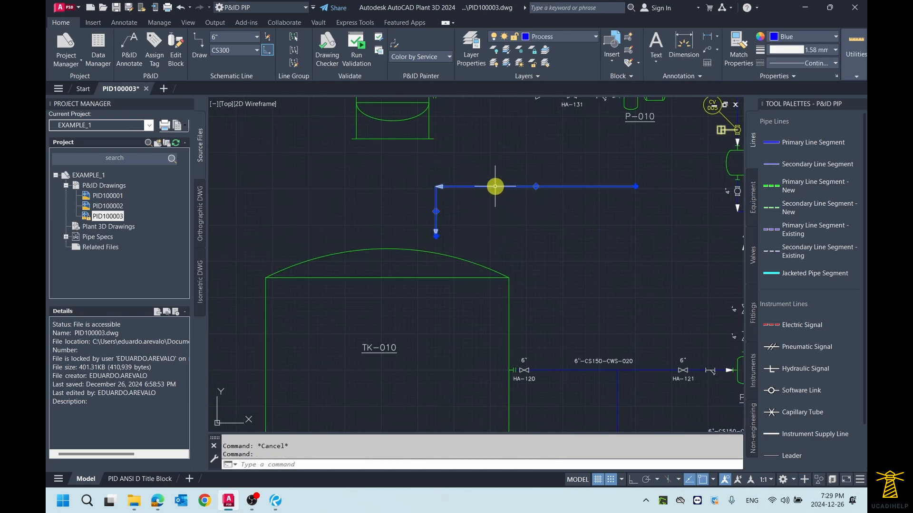
pyautogui.rightClick(494, 186)
pyautogui.moveTo(554, 229)
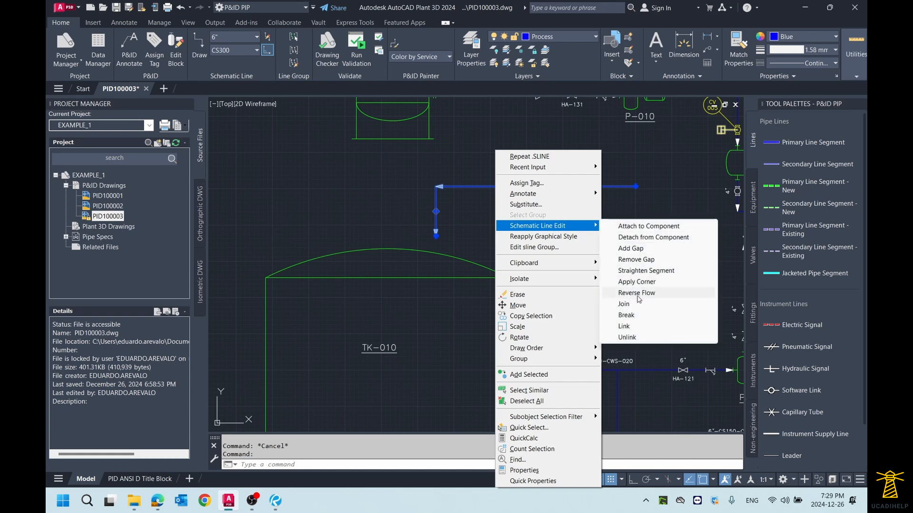
pyautogui.click(648, 228)
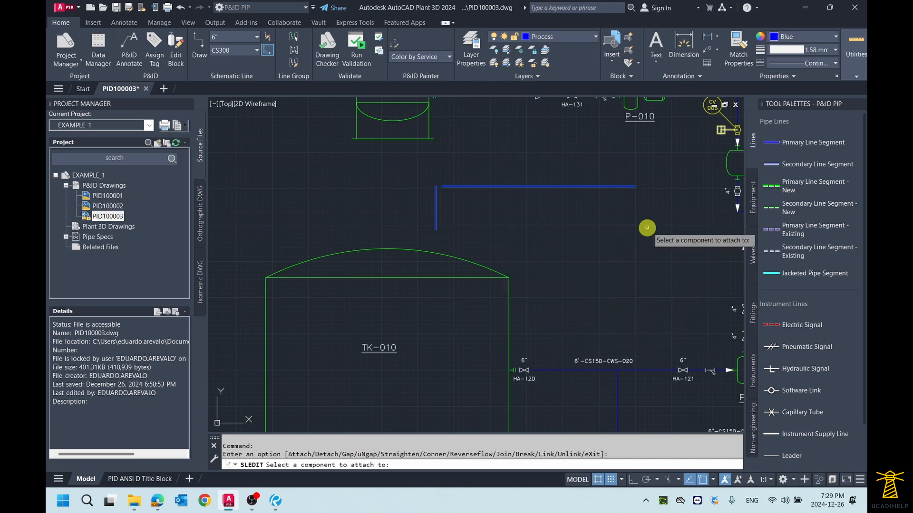
pyautogui.scroll(2, 511, 233)
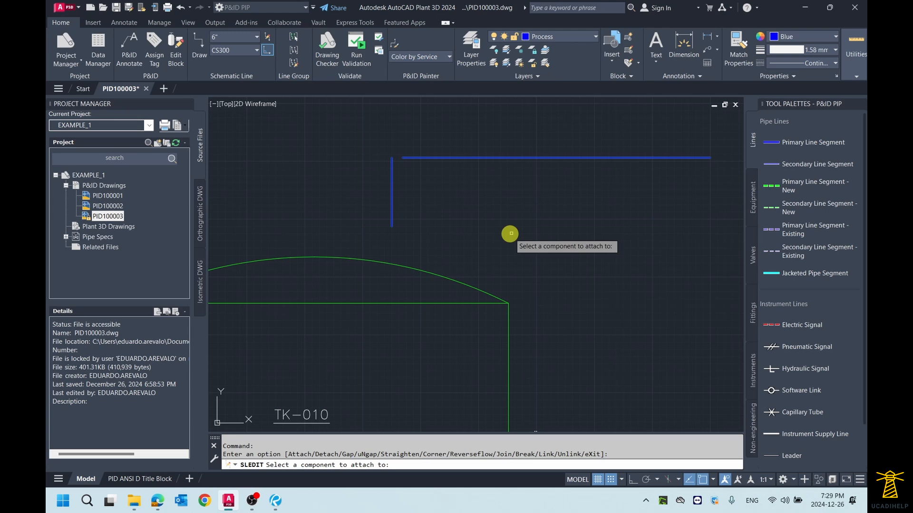
pyautogui.click(423, 270)
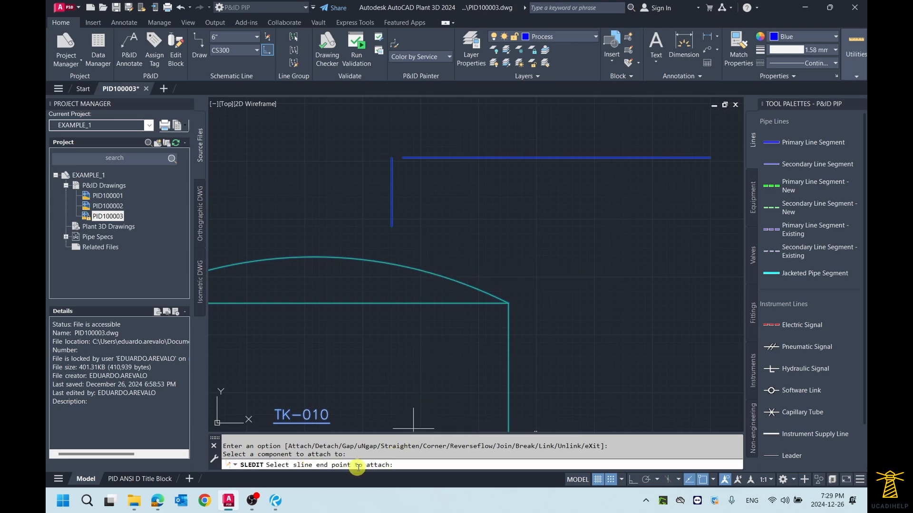
pyautogui.click(391, 228)
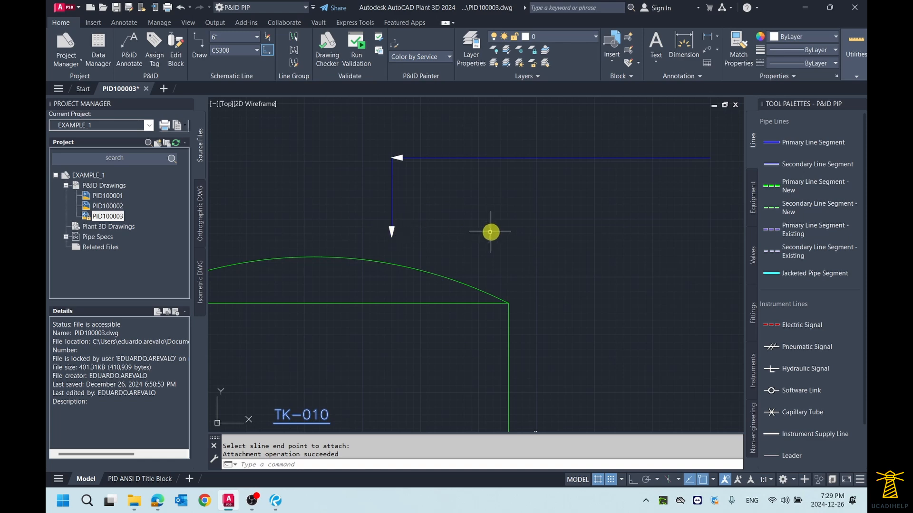
# - Examine the tag and the From and To assignments of the primary line above TK-010
pyautogui.scroll(-1, 497, 223)
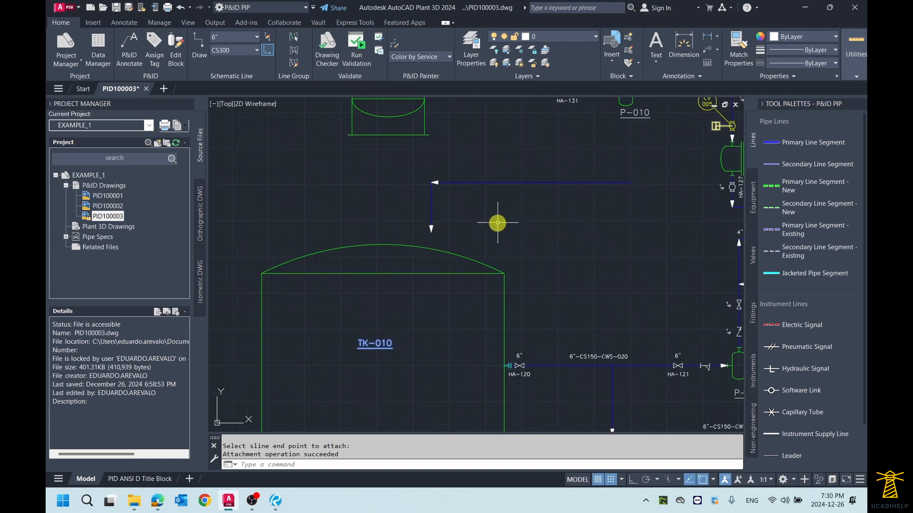
pyautogui.click(506, 182)
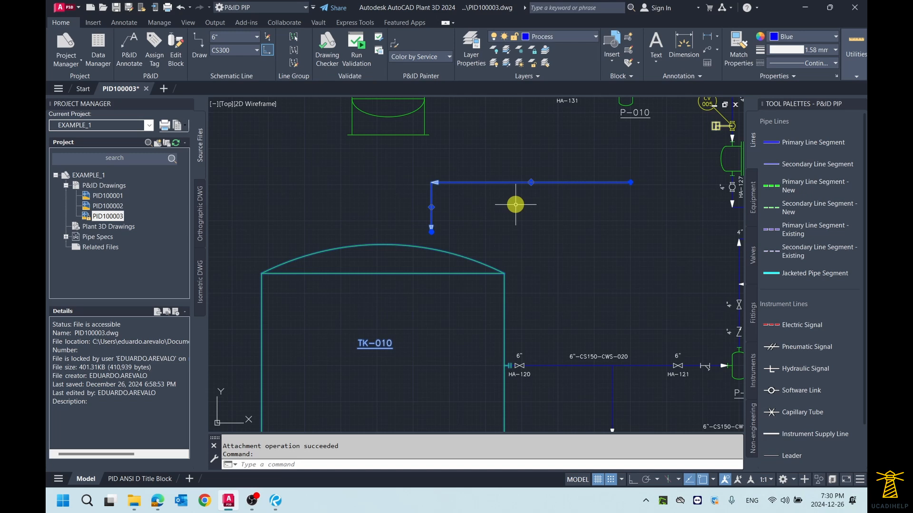
pyautogui.scroll(2, 489, 195)
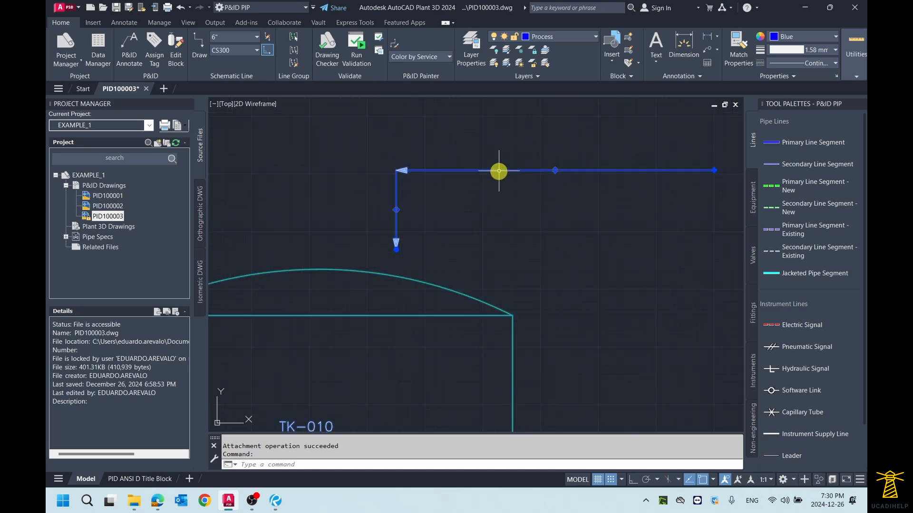
pyautogui.moveTo(499, 171)
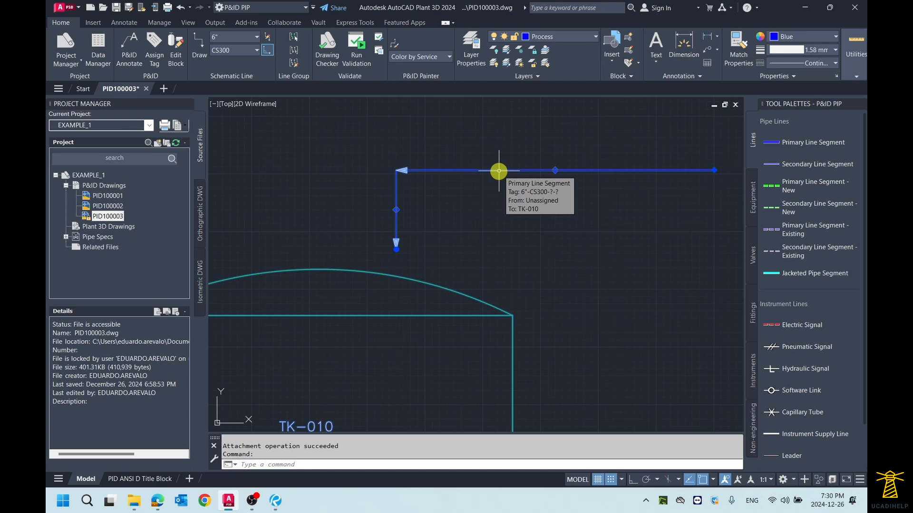
pyautogui.scroll(-2, 499, 170)
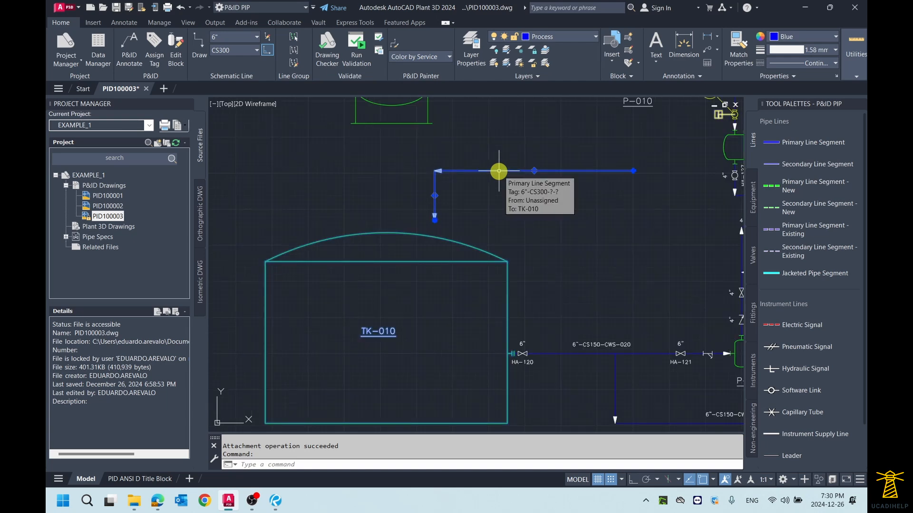
# - Erase the primary line above TK-010 and restore it by undoing the deletion
pyautogui.press('Delete')
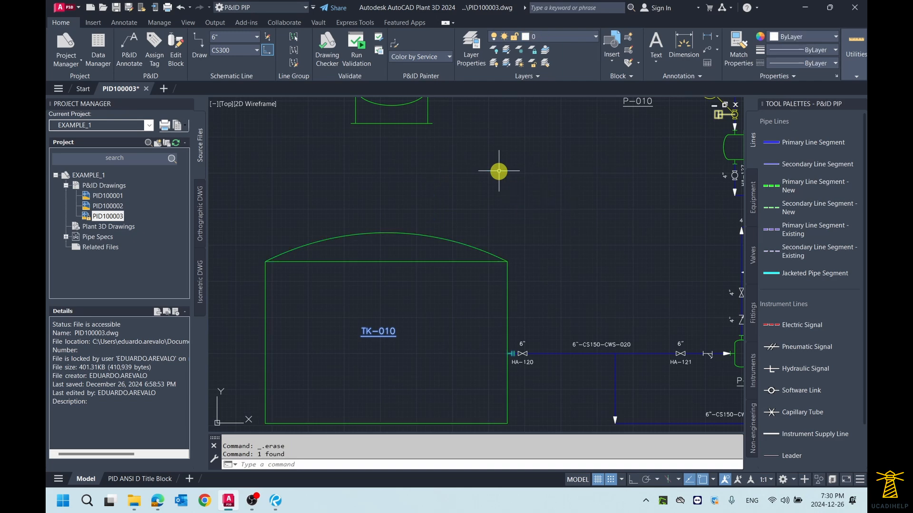
pyautogui.scroll(-2, 540, 196)
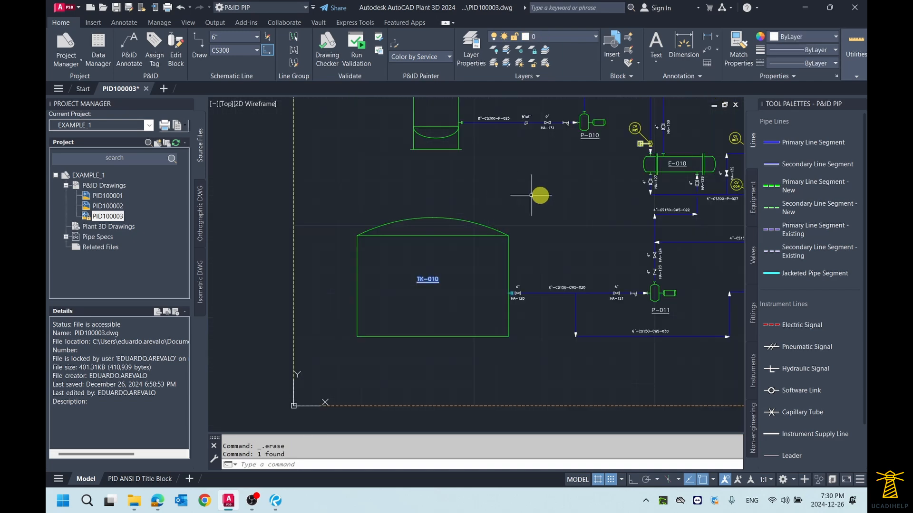
pyautogui.click(797, 144)
pyautogui.scroll(2, 449, 210)
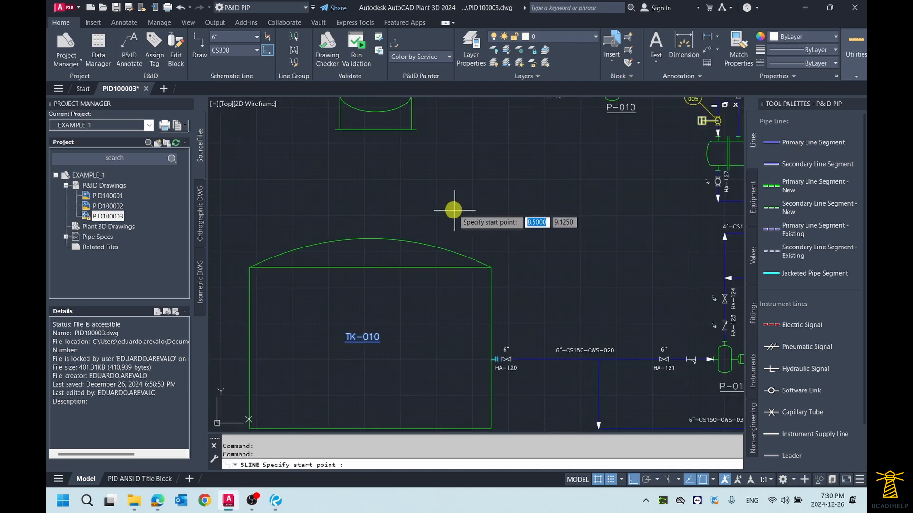
pyautogui.press('Escape')
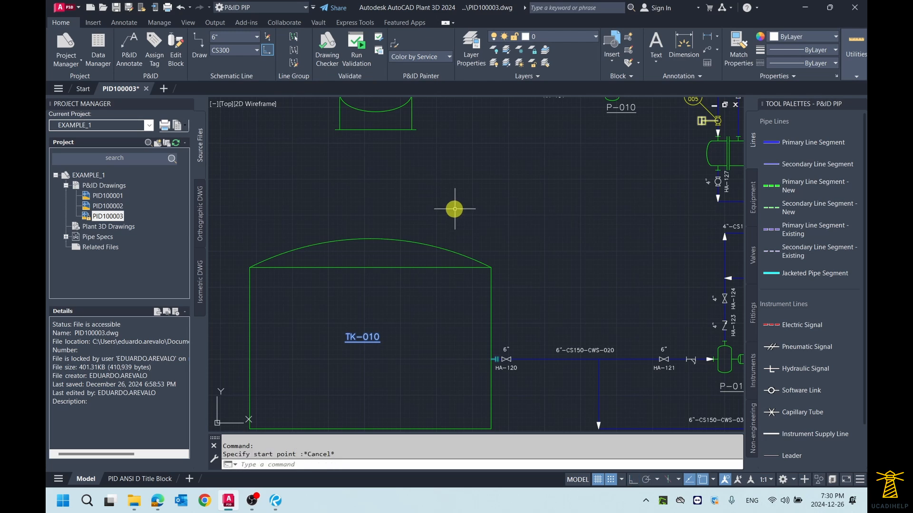
pyautogui.hotkey('ctrl', 'z')
pyautogui.hotkey('ctrl', 'z')
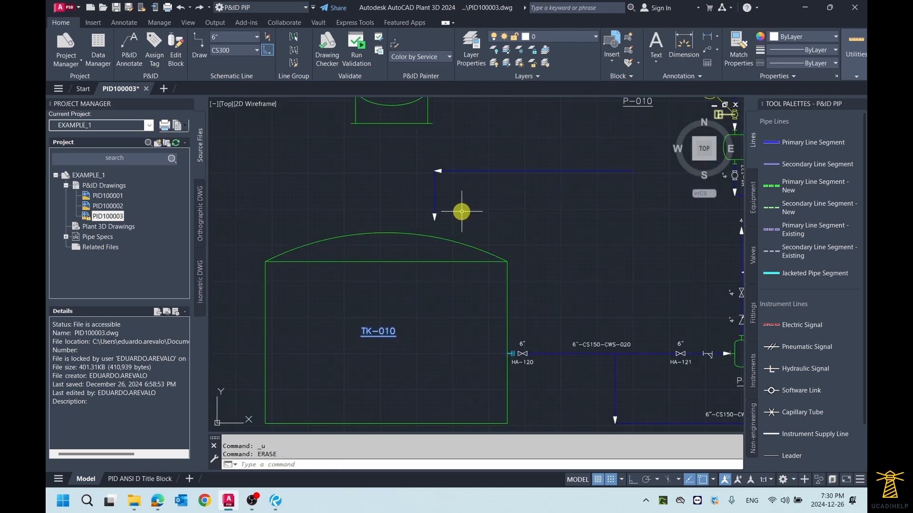
# - Detach the primary line's lower end point from tank TK-010 with Detach from Component and erase the line
pyautogui.click(473, 169)
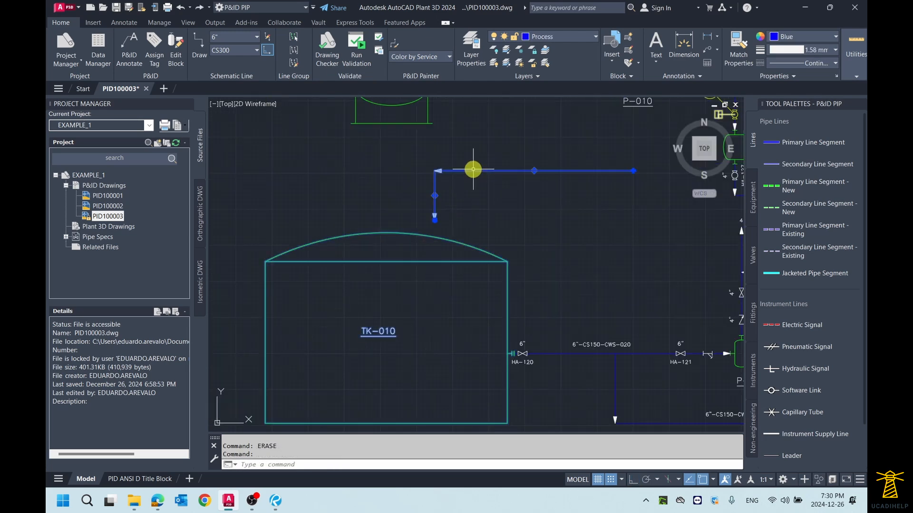
pyautogui.rightClick(473, 169)
pyautogui.moveTo(548, 230)
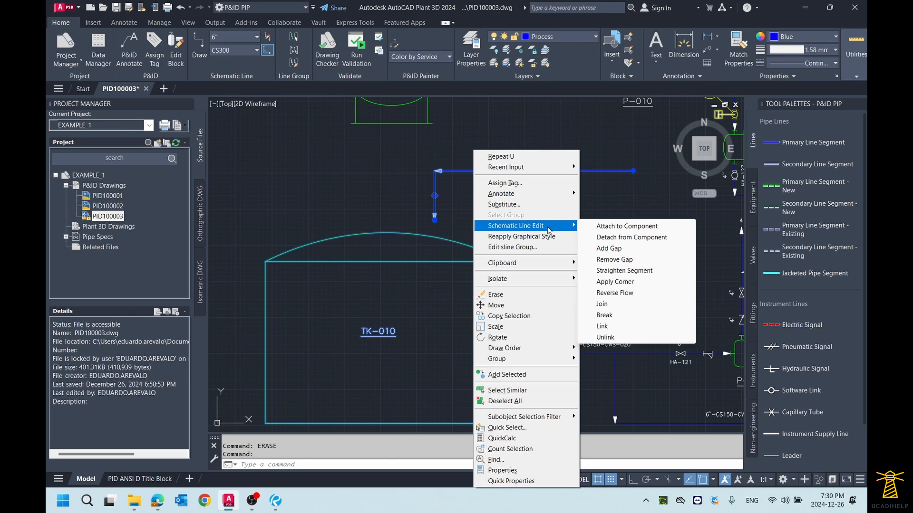
pyautogui.click(629, 237)
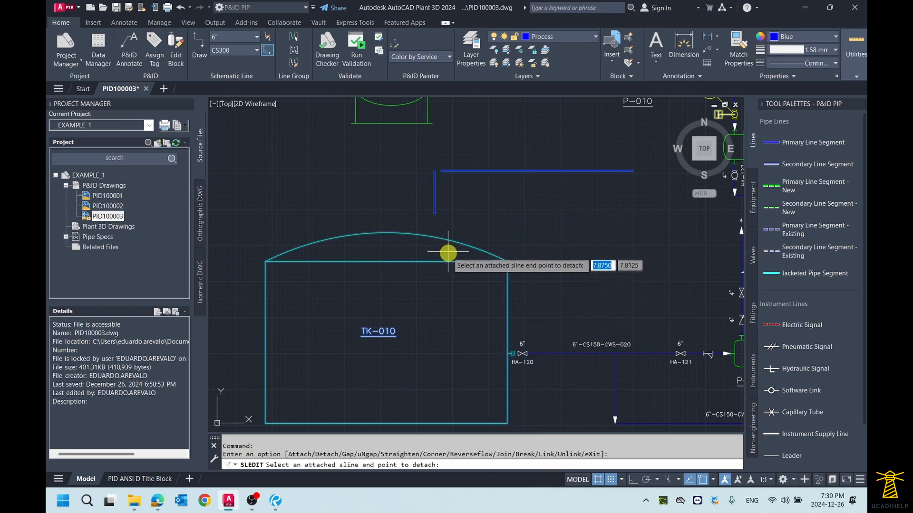
pyautogui.scroll(2, 446, 252)
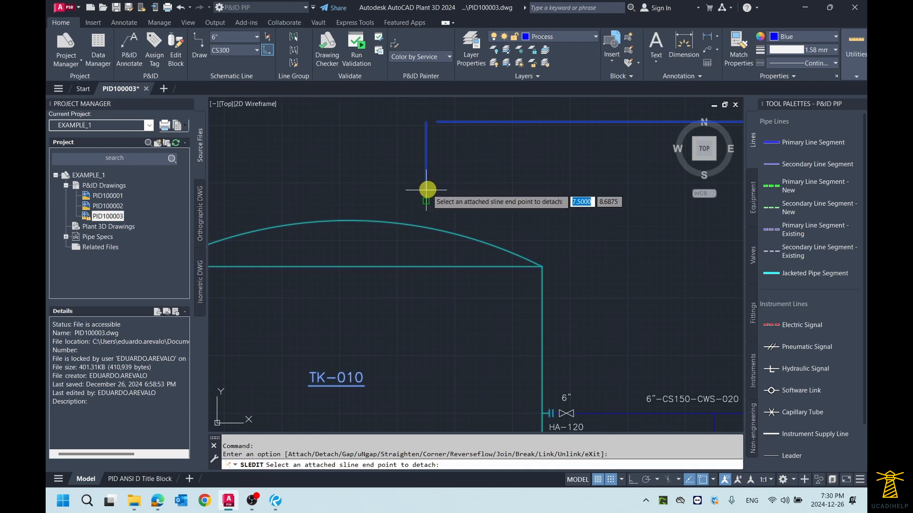
pyautogui.click(427, 190)
pyautogui.click(425, 173)
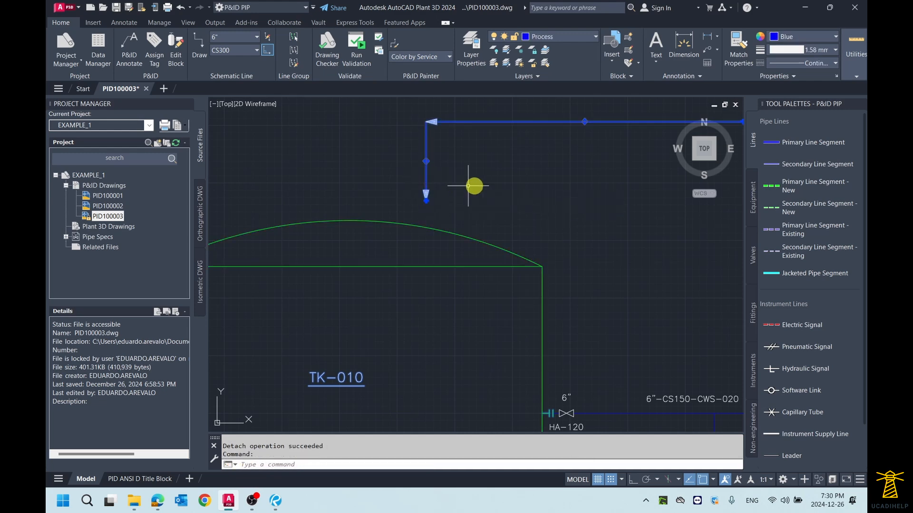
pyautogui.scroll(-2, 475, 210)
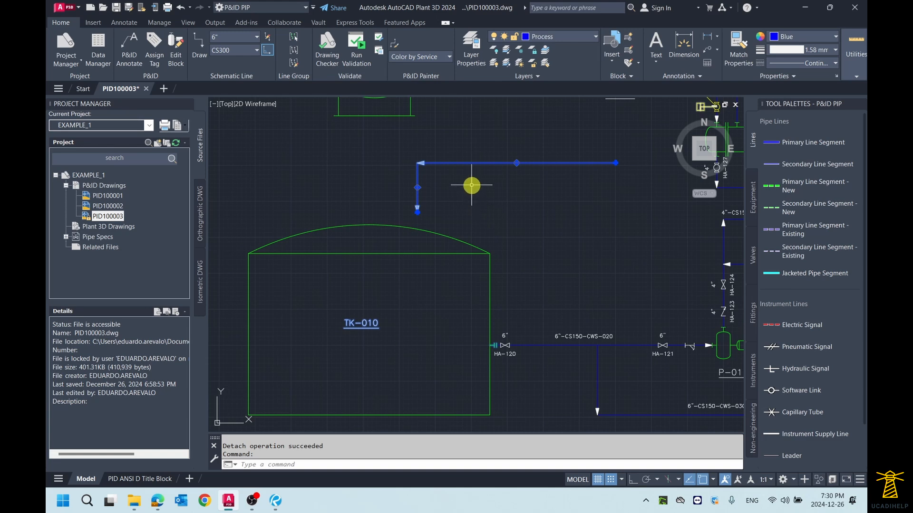
pyautogui.press('Delete')
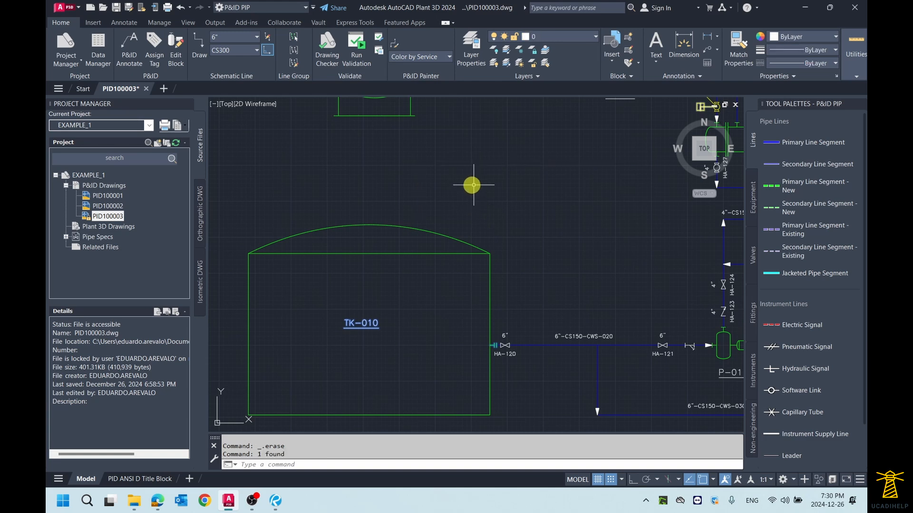
# - Draw a straight horizontal Primary Line Segment running right to left above tank TK-010
pyautogui.click(799, 143)
pyautogui.click(580, 167)
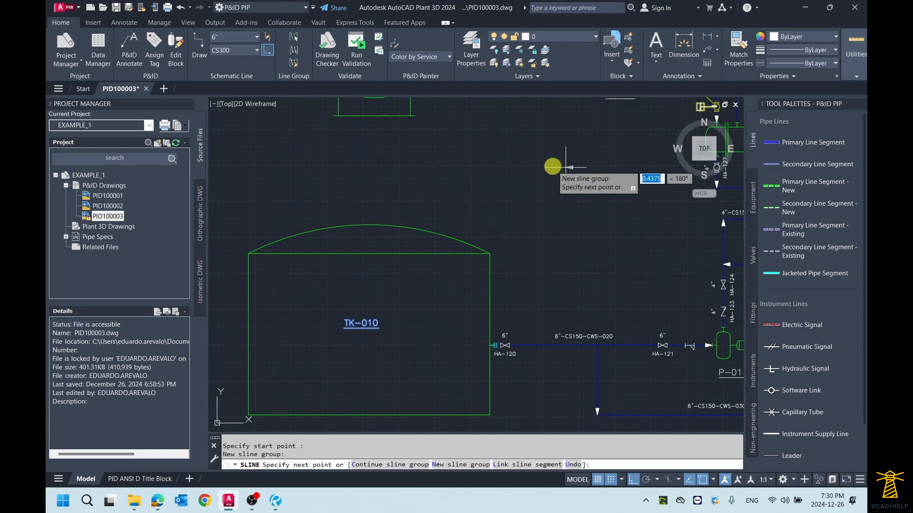
pyautogui.rightClick(367, 172)
pyautogui.press('Escape')
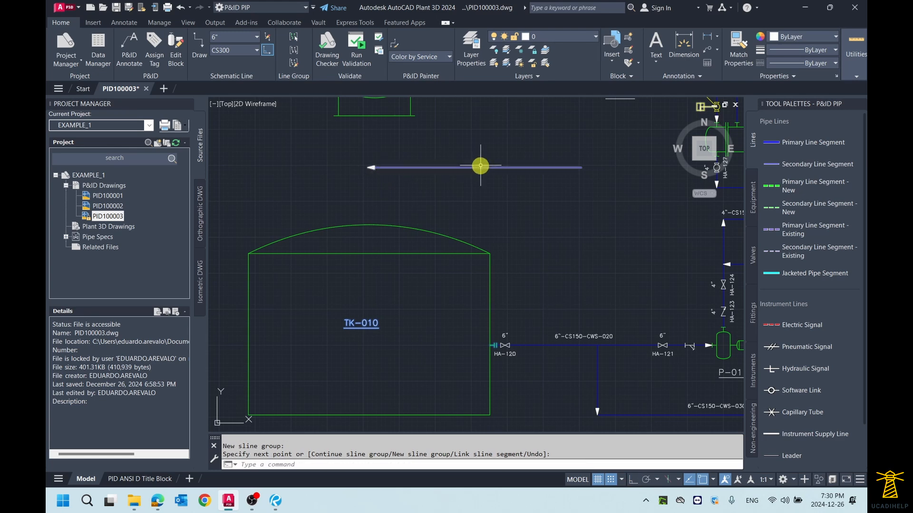
# - Erase the horizontal primary line above TK-010
pyautogui.click(471, 168)
pyautogui.click(469, 167)
pyautogui.rightClick(470, 166)
pyautogui.moveTo(515, 231)
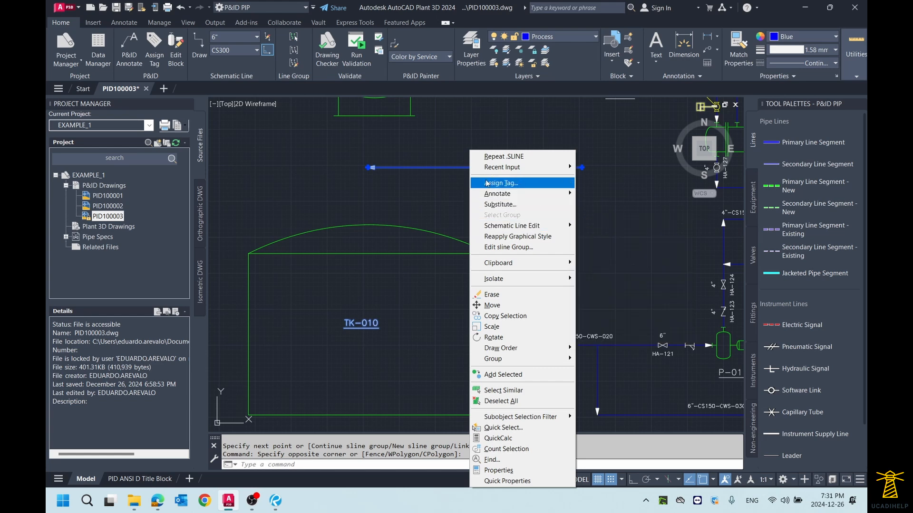
pyautogui.press('Escape')
pyautogui.press('Delete')
# - Move the line tag label 4"-CS150-CWR-028 straight up, away from its line above exchanger E-010
pyautogui.scroll(-2, 566, 199)
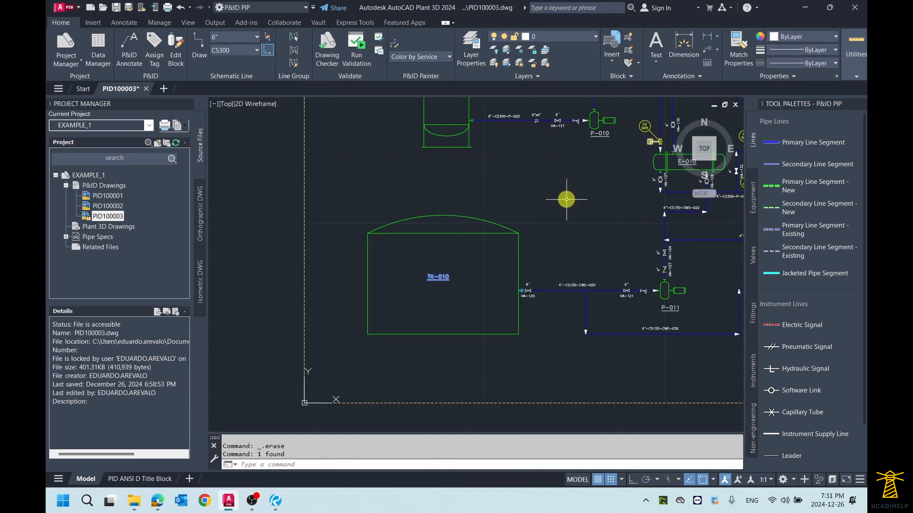
pyautogui.moveTo(611, 230); pyautogui.dragTo(445, 202, button='middle')
pyautogui.scroll(2, 522, 298)
pyautogui.moveTo(521, 300); pyautogui.dragTo(539, 284, button='middle')
pyautogui.scroll(2, 539, 284)
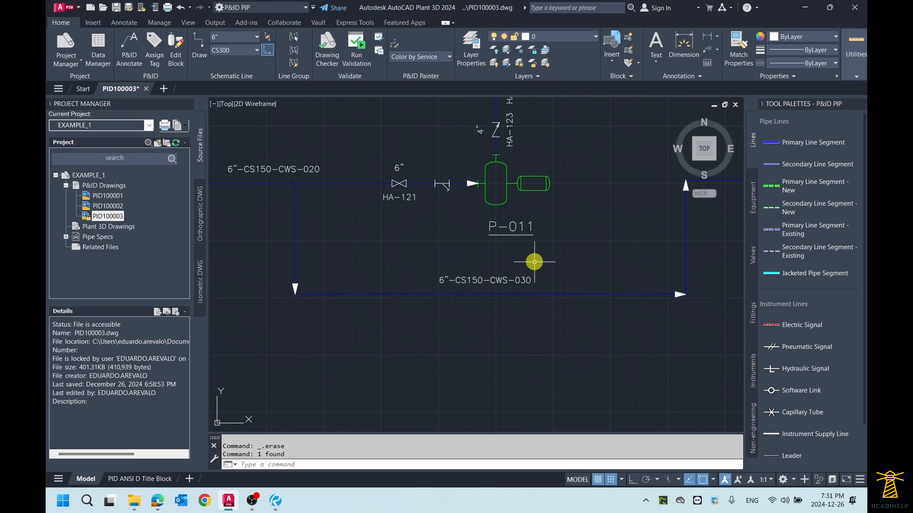
pyautogui.scroll(-4, 470, 287)
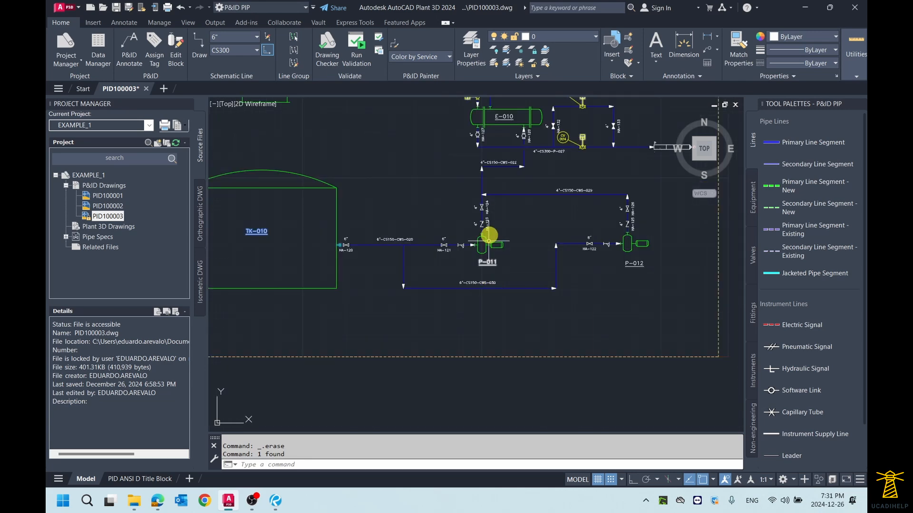
pyautogui.moveTo(489, 235)
pyautogui.mouseDown(button='middle')
pyautogui.moveTo(489, 261)
pyautogui.moveTo(456, 241)
pyautogui.moveTo(455, 255)
pyautogui.mouseUp(button='middle')
pyautogui.moveTo(569, 169); pyautogui.dragTo(550, 263, button='middle')
pyautogui.scroll(4, 566, 173)
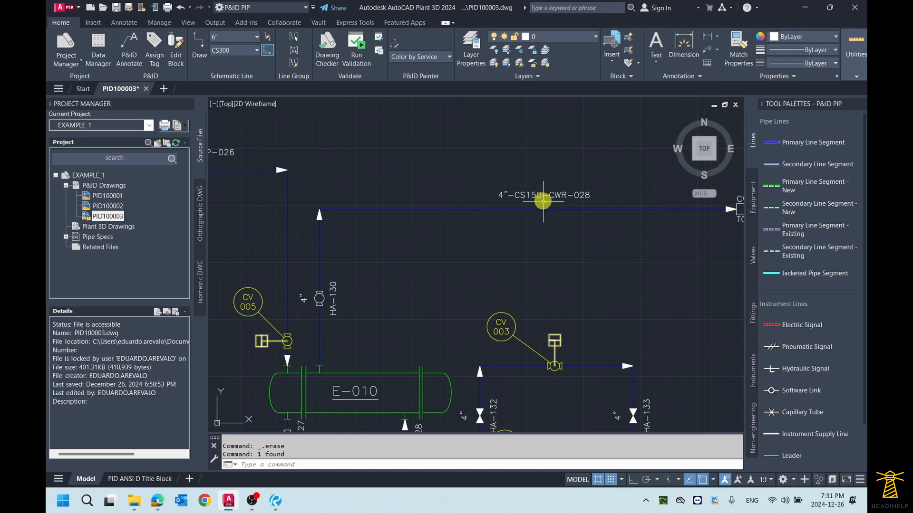
pyautogui.click(546, 192)
pyautogui.click(544, 194)
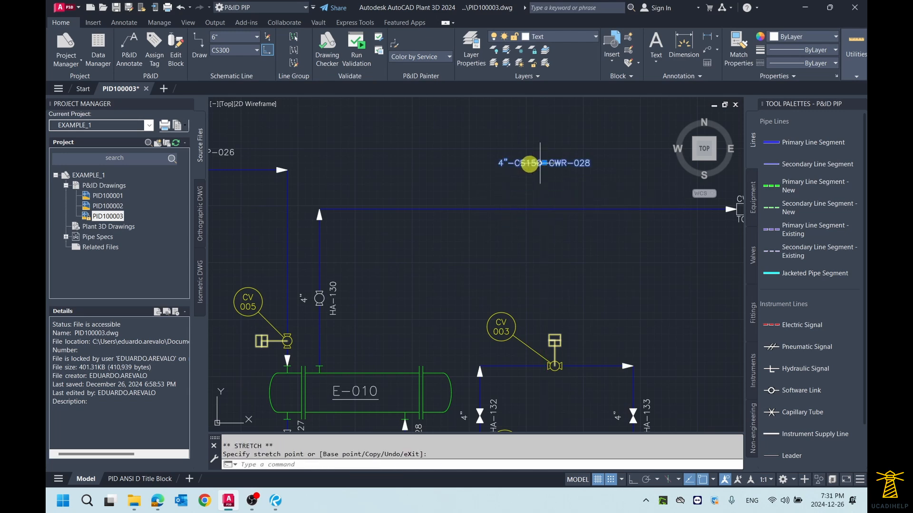
pyautogui.press('Escape')
pyautogui.moveTo(497, 192); pyautogui.dragTo(482, 186, button='middle')
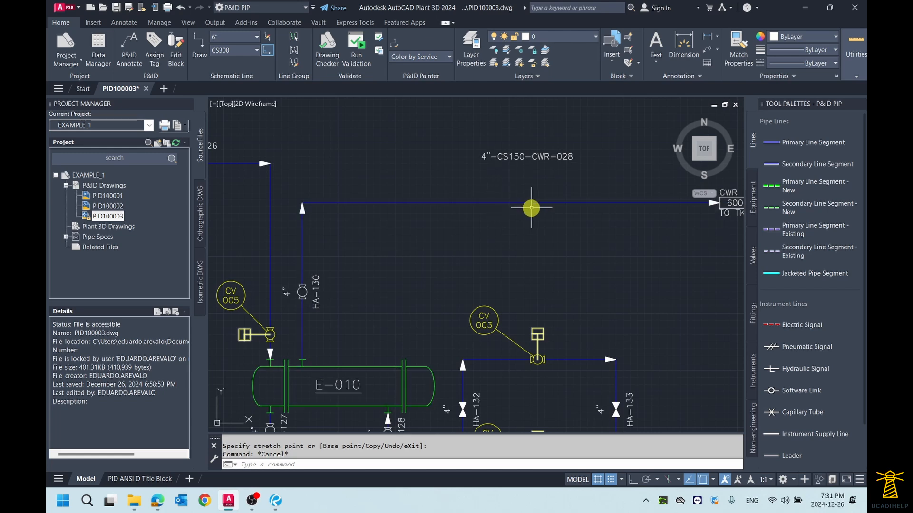
pyautogui.scroll(-2, 505, 220)
pyautogui.scroll(2, 500, 214)
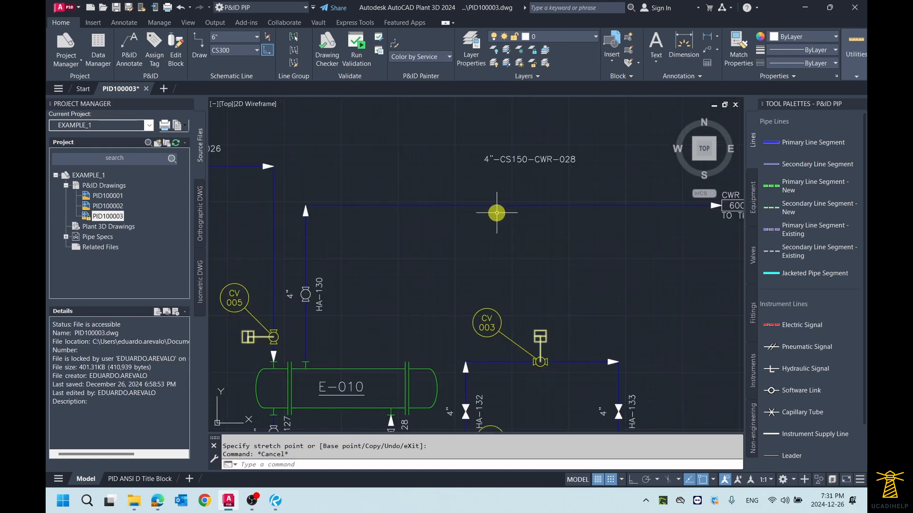
pyautogui.scroll(-2, 499, 211)
pyautogui.scroll(2, 502, 214)
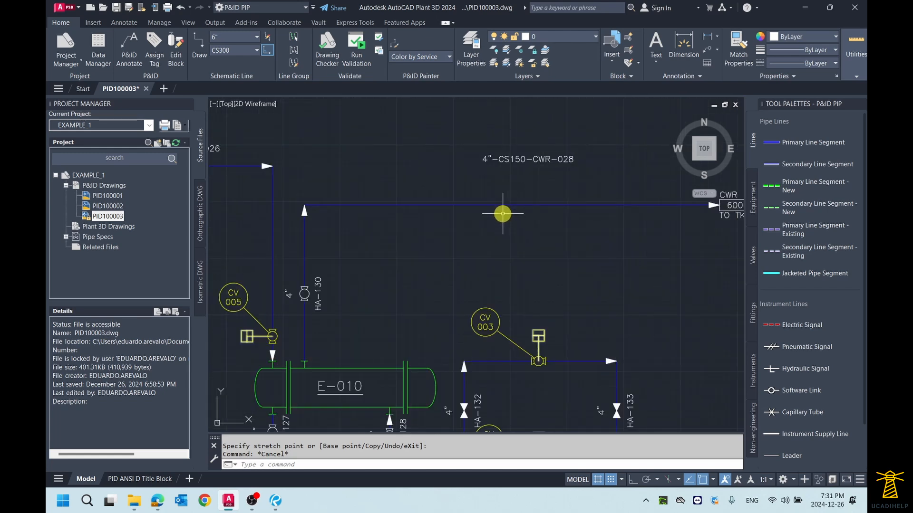
pyautogui.scroll(-2, 502, 213)
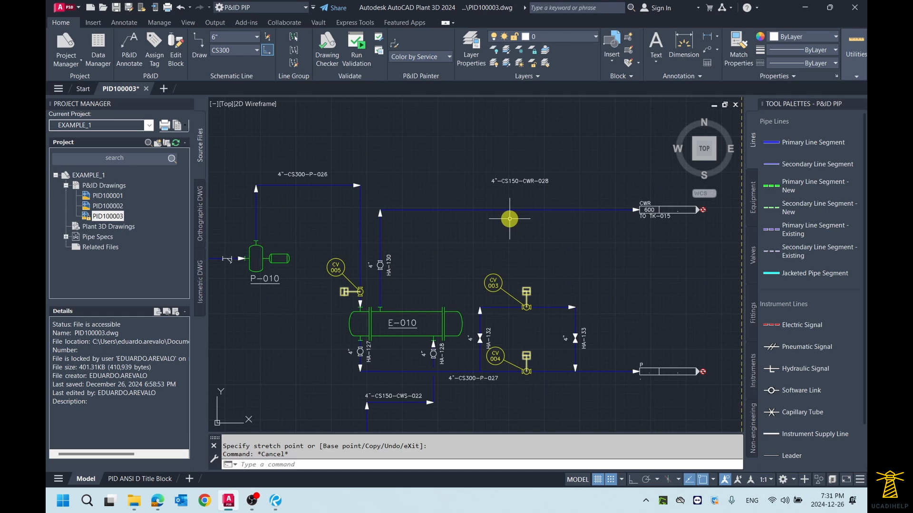
pyautogui.scroll(3, 504, 209)
pyautogui.scroll(-3, 483, 198)
pyautogui.scroll(3, 464, 195)
pyautogui.moveTo(462, 194)
pyautogui.mouseDown(button='middle')
pyautogui.moveTo(460, 204)
pyautogui.moveTo(495, 206)
pyautogui.mouseUp(button='middle')
pyautogui.scroll(1, 493, 204)
pyautogui.scroll(-1, 493, 203)
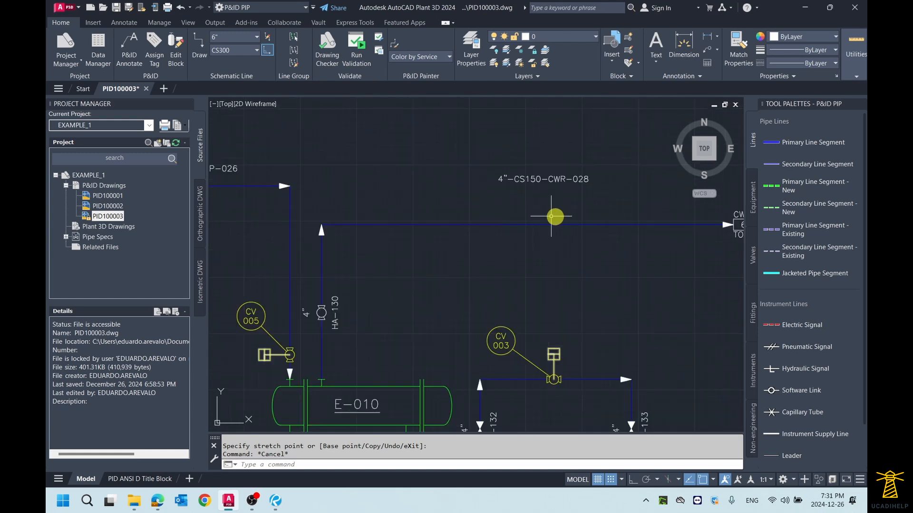
# - Break the 4"-CS150-CWR-028 line at one point on its horizontal run above exchanger E-010 with the schematic line Break option
pyautogui.moveTo(551, 216); pyautogui.dragTo(530, 218, button='middle')
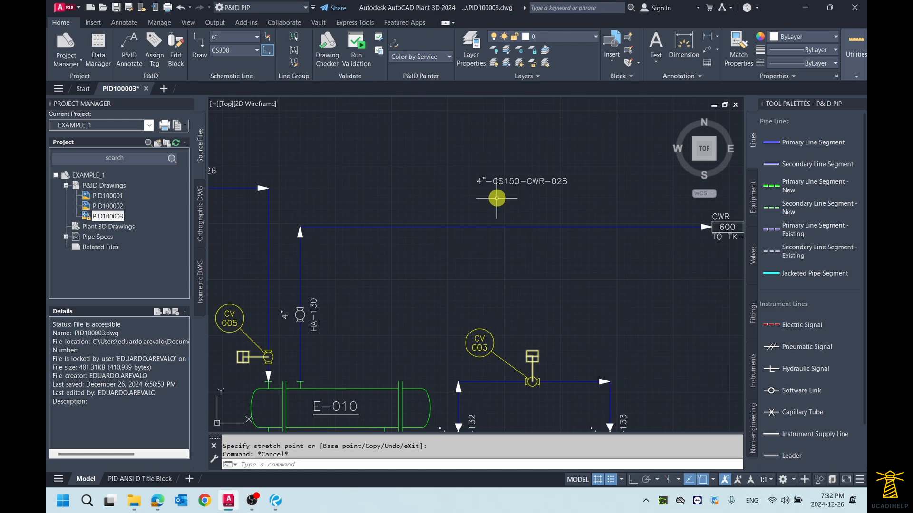
pyautogui.moveTo(496, 198); pyautogui.dragTo(474, 192, button='middle')
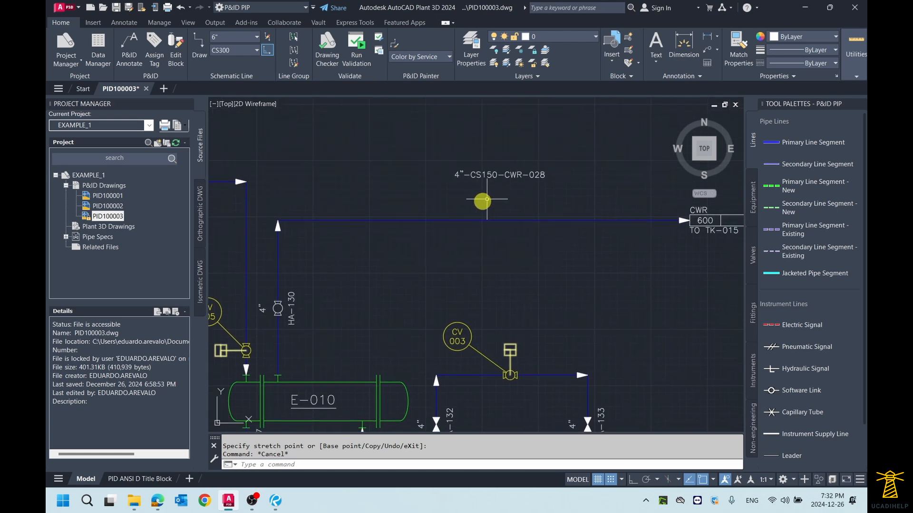
pyautogui.click(448, 219)
pyautogui.rightClick(448, 219)
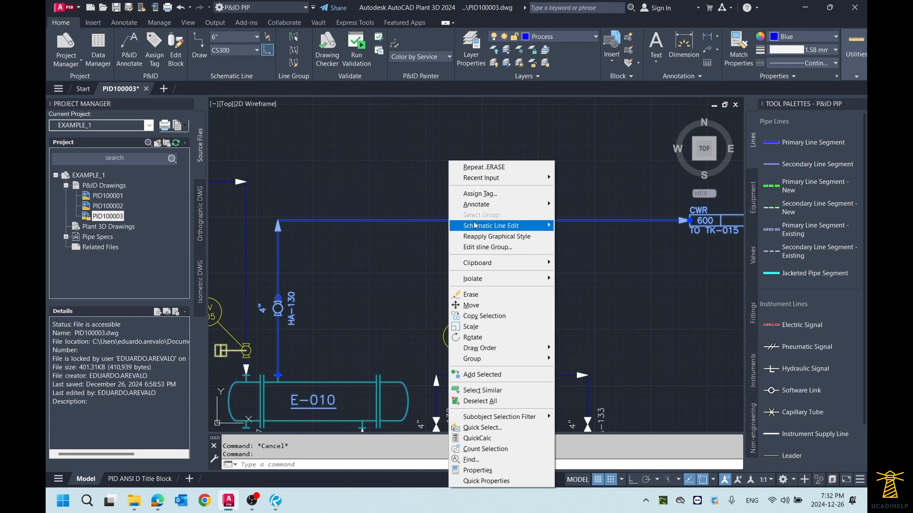
pyautogui.moveTo(479, 226)
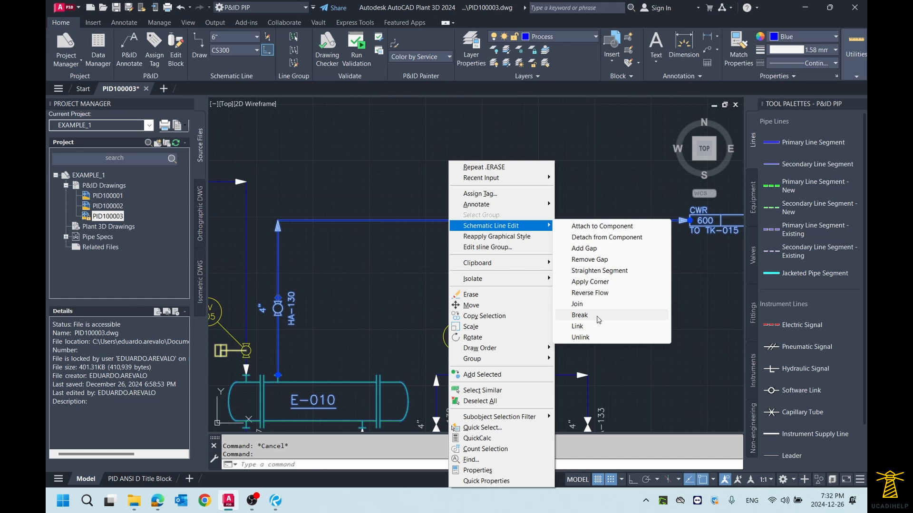
pyautogui.click(580, 315)
pyautogui.scroll(5, 456, 204)
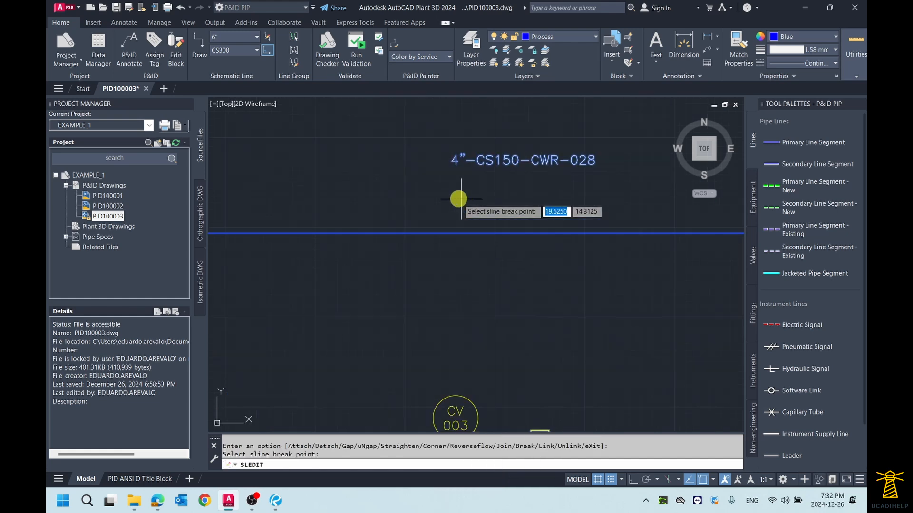
pyautogui.click(446, 233)
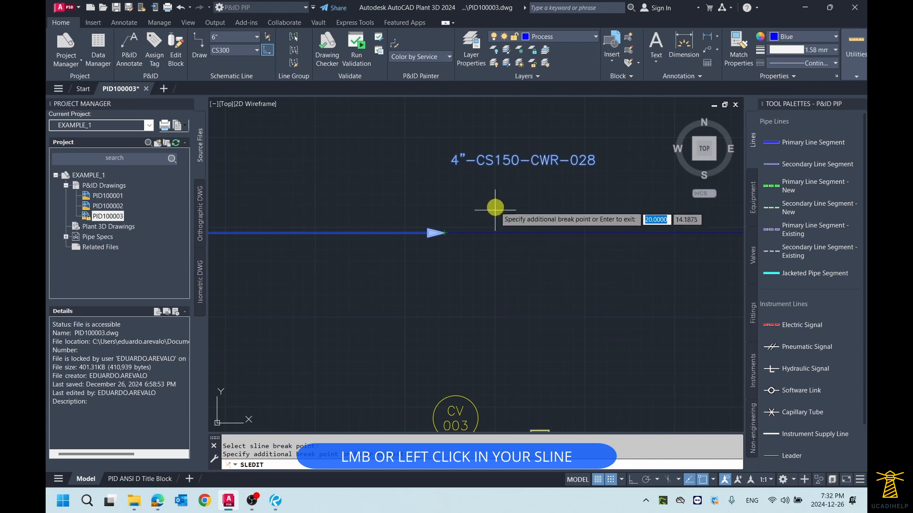
pyautogui.scroll(-3, 493, 203)
pyautogui.scroll(3, 404, 192)
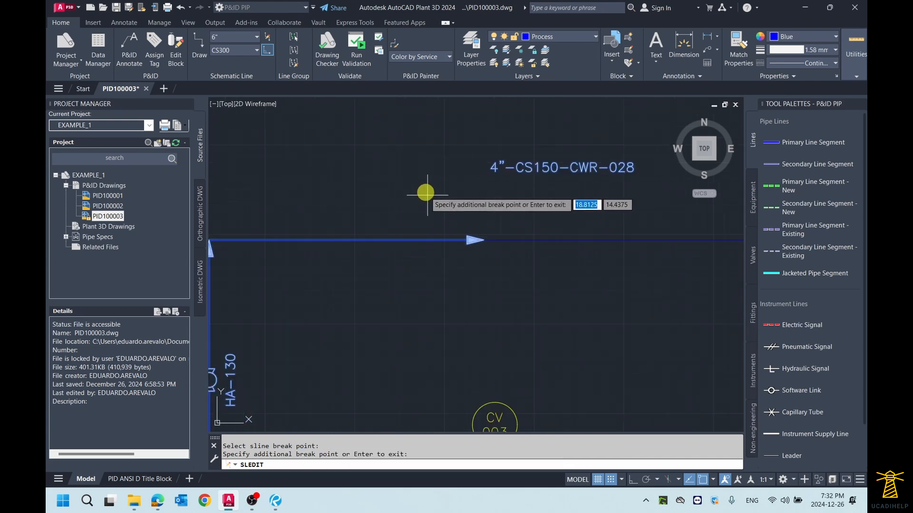
pyautogui.scroll(-3, 425, 192)
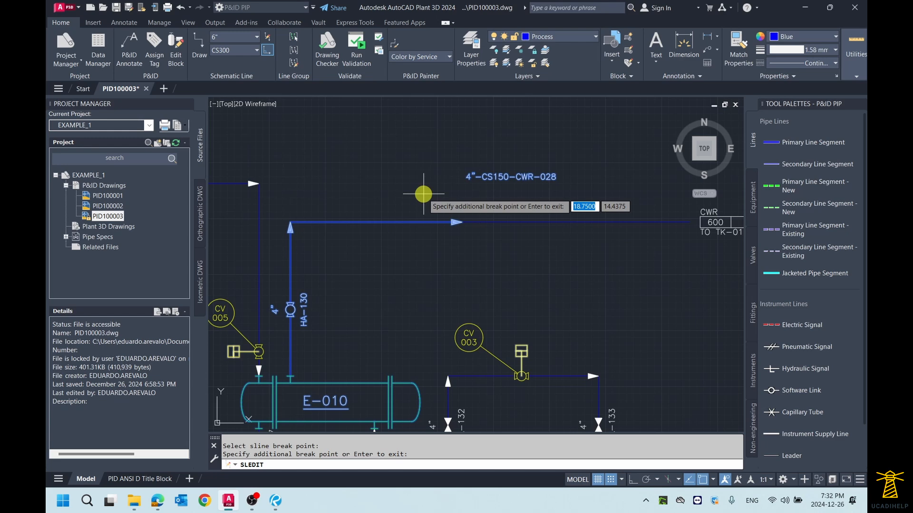
pyautogui.press('Return')
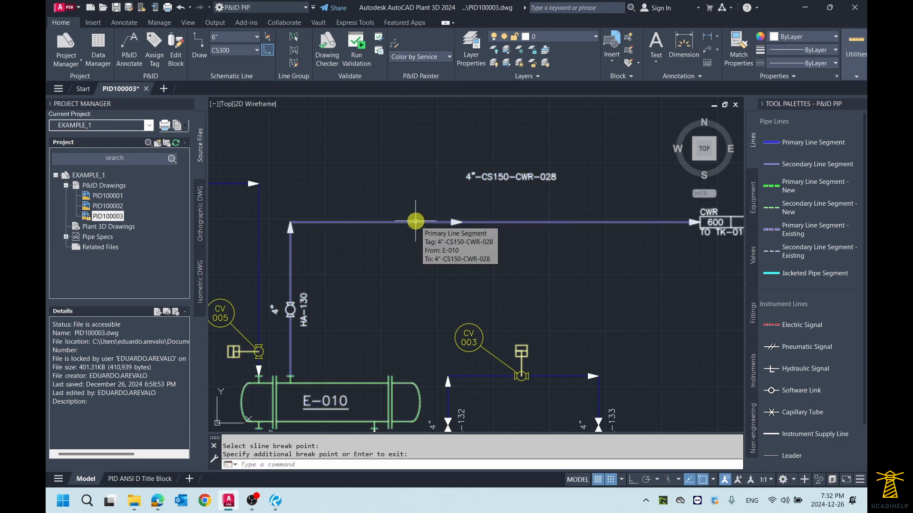
# - Select the line segments on both sides of the break point in turn to examine how the line is divided
pyautogui.press('Escape')
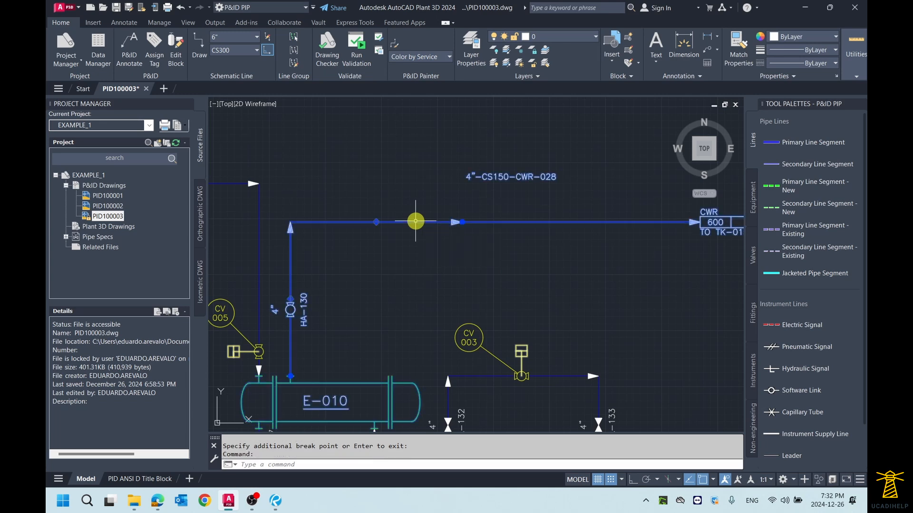
pyautogui.click(523, 220)
pyautogui.press('Escape')
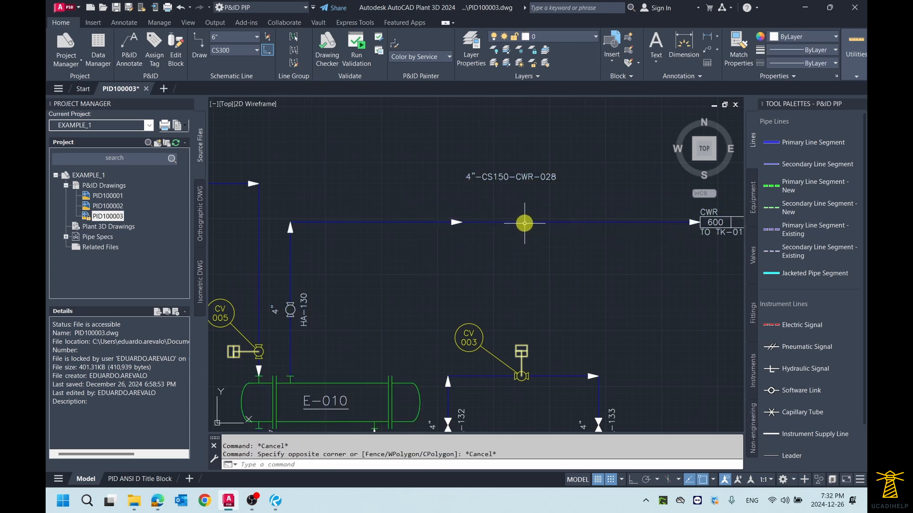
pyautogui.click(522, 222)
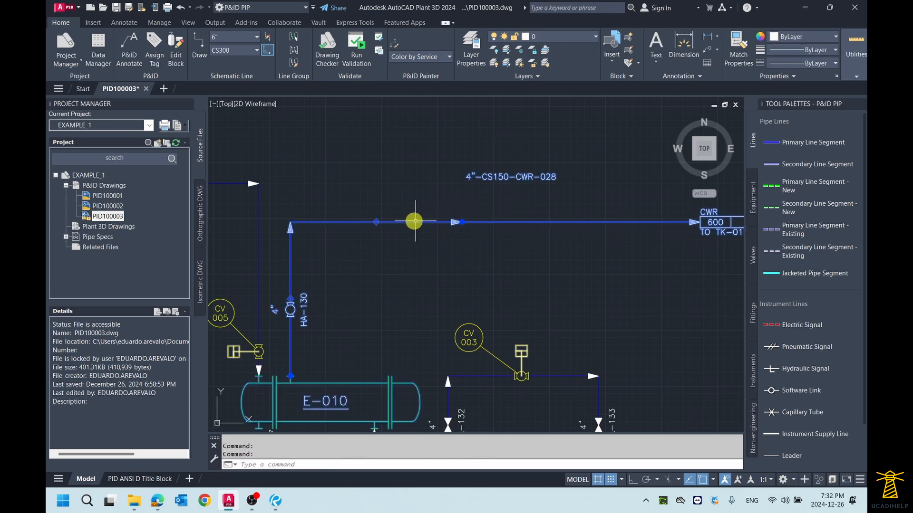
pyautogui.press('Escape')
# - Stretch the start point of the downstream segment horizontally towards the CWR off-page connector, opening a gap after the break point
pyautogui.scroll(2, 480, 219)
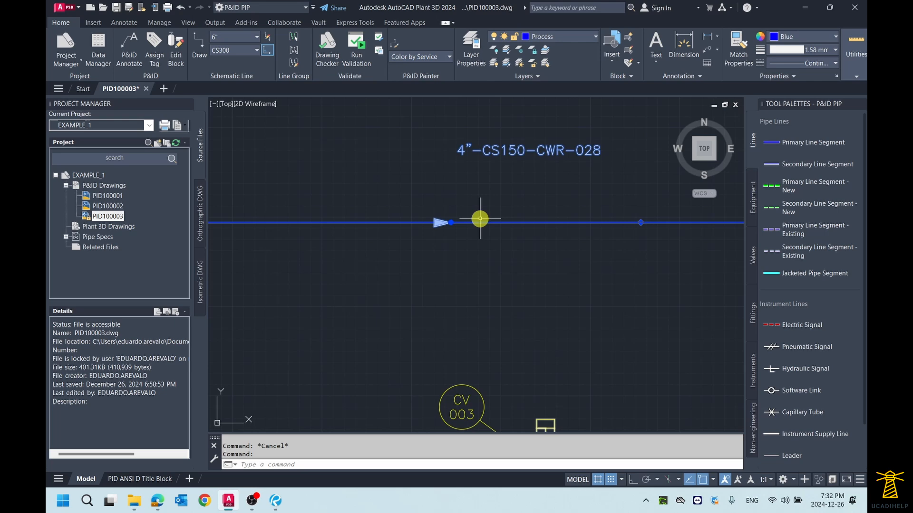
pyautogui.click(451, 223)
pyautogui.scroll(-2, 450, 223)
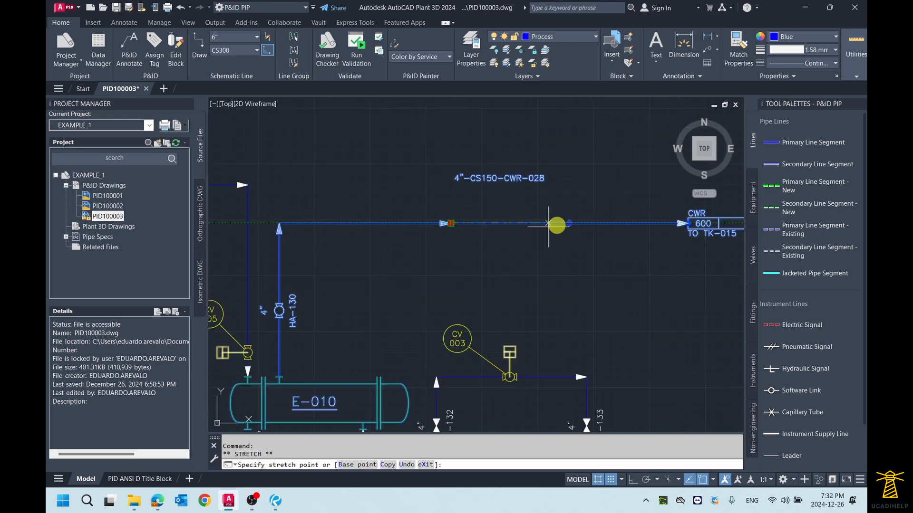
pyautogui.click(597, 223)
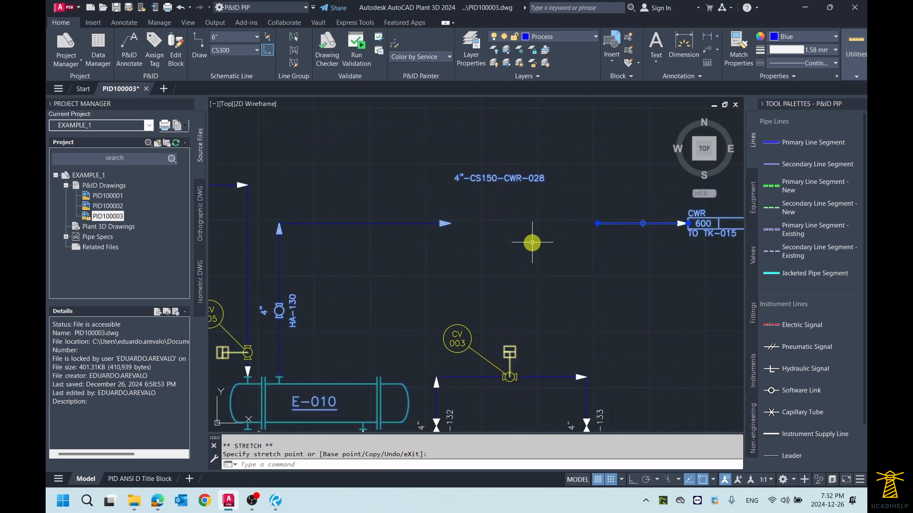
pyautogui.press('Escape')
pyautogui.moveTo(518, 230); pyautogui.dragTo(502, 231, button='middle')
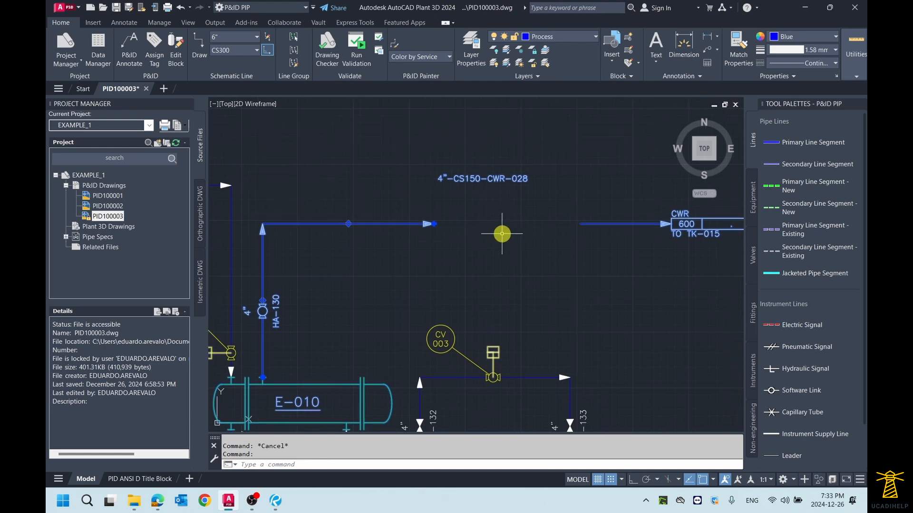
pyautogui.press('Escape')
# - Move the line tag label 4"-CS150-CWR-028 to just above the horizontal run of the upstream segment coming from E-010
pyautogui.moveTo(515, 221); pyautogui.dragTo(503, 224, button='middle')
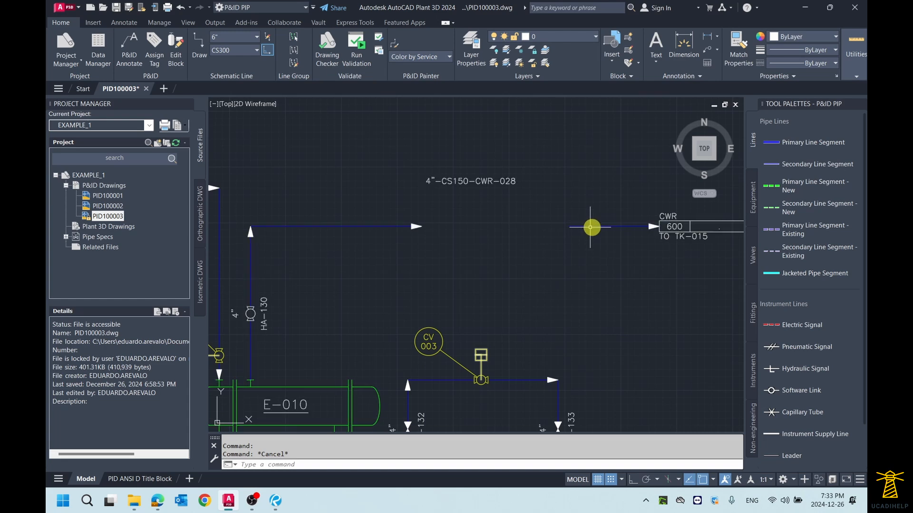
pyautogui.click(439, 181)
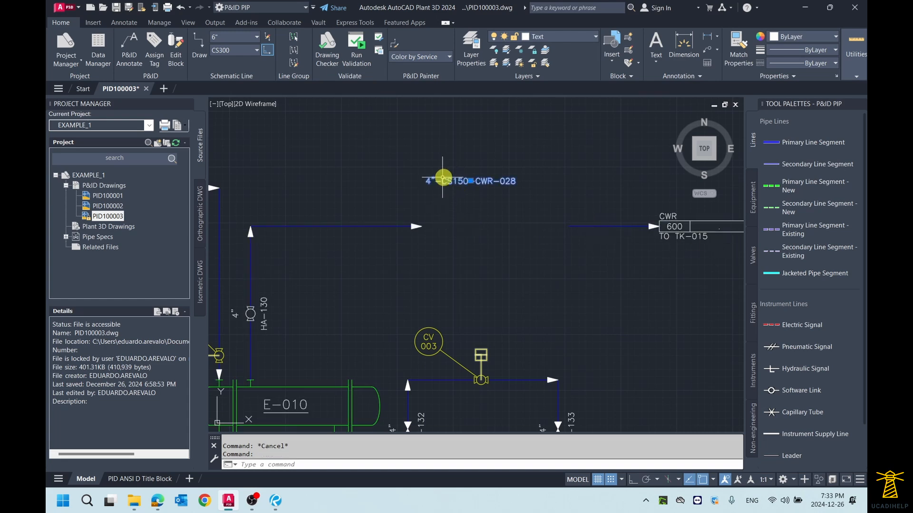
pyautogui.click(470, 180)
pyautogui.click(334, 213)
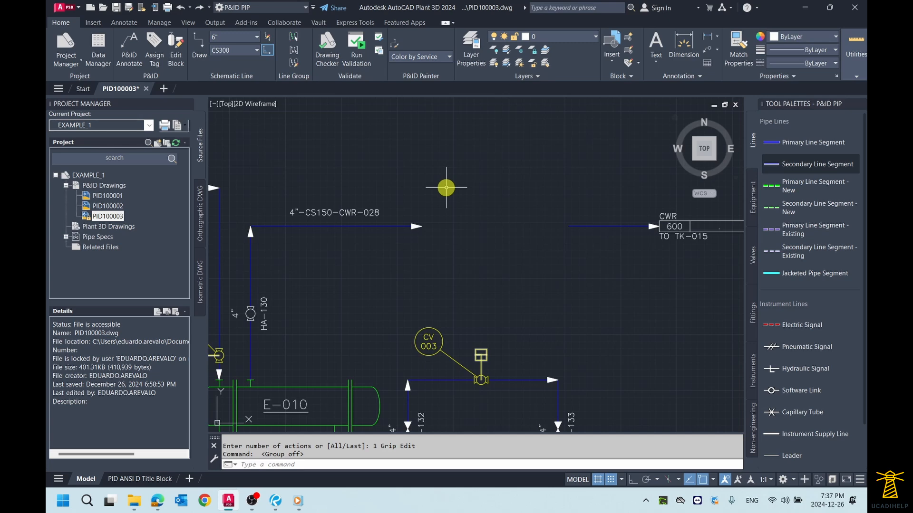
# - Draw a rectangle about 2.125 wide and 1.25 high in the gap between the two line segments
pyautogui.write('REC')
pyautogui.press('Down')
pyautogui.press('Down')
pyautogui.press('Down')
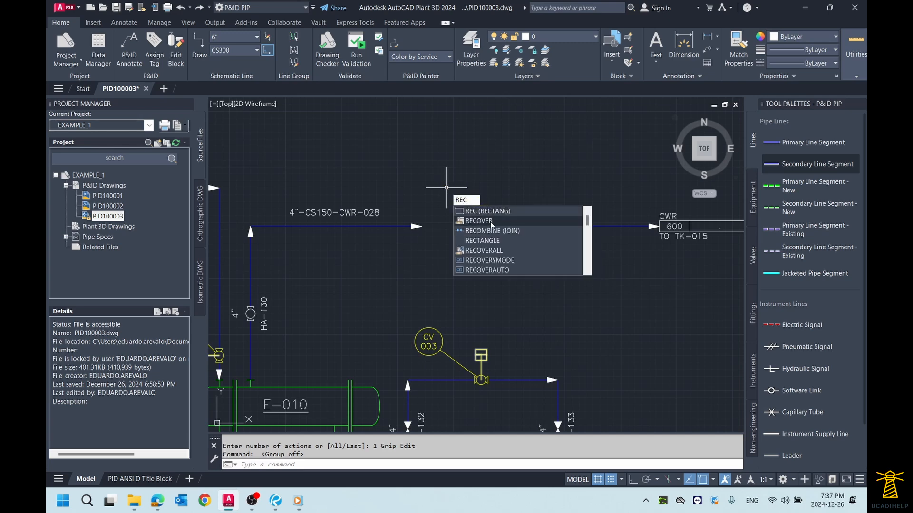
pyautogui.press('Return')
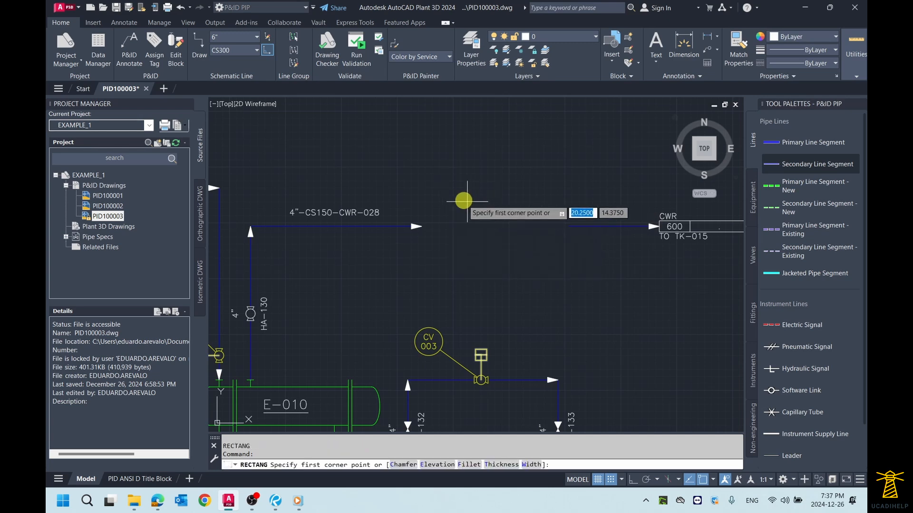
pyautogui.click(442, 184)
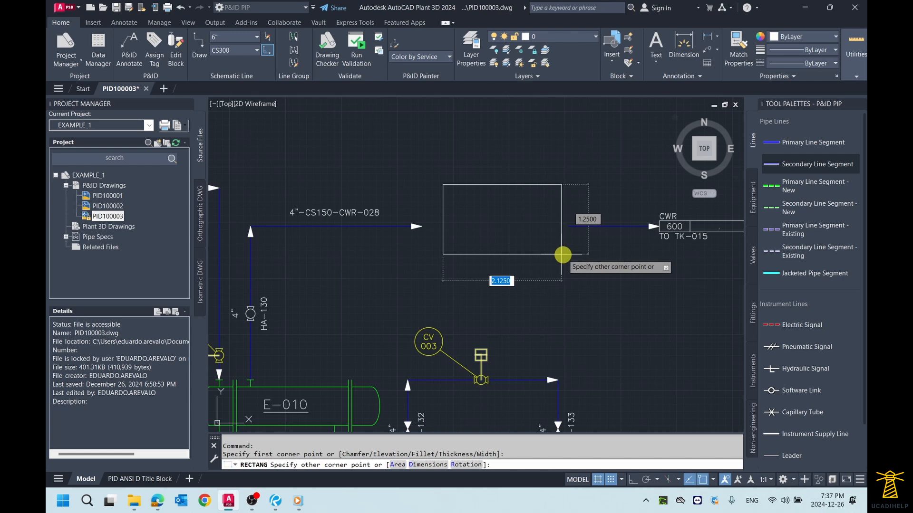
pyautogui.click(561, 255)
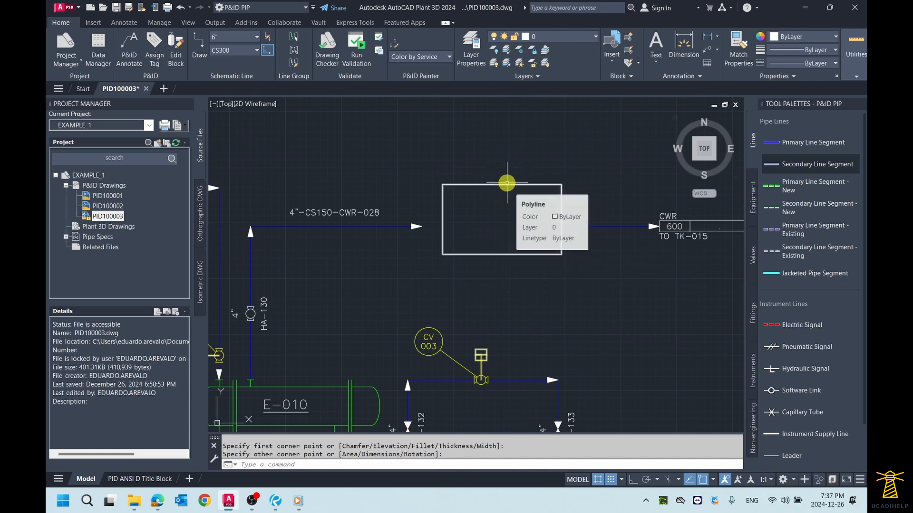
pyautogui.press('Escape')
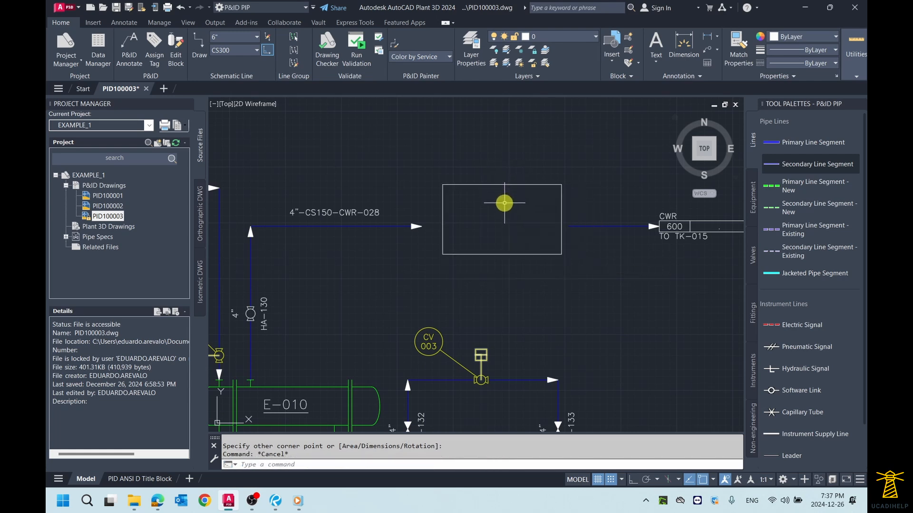
# - Select the rectangle in the gap, start Convert to P&ID Object, and expand the Engineering Items and Equipment classes
pyautogui.click(505, 204)
pyautogui.click(451, 157)
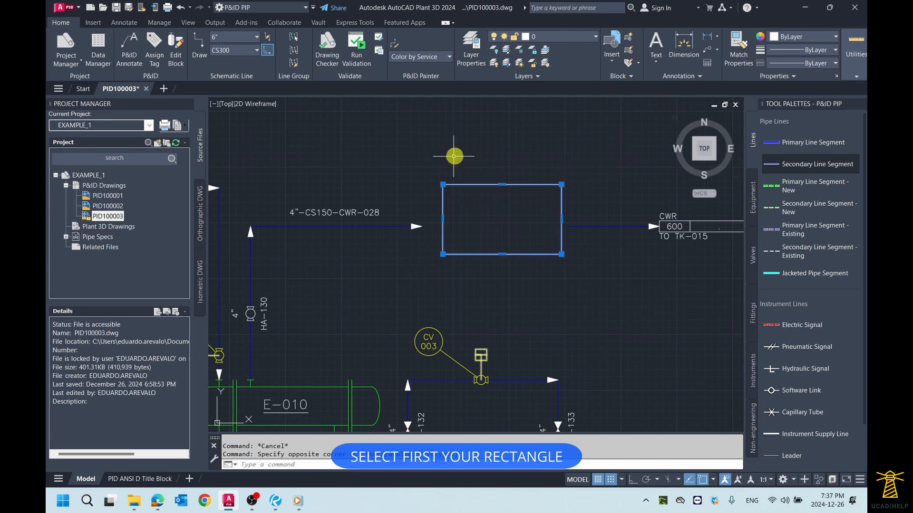
pyautogui.rightClick(456, 155)
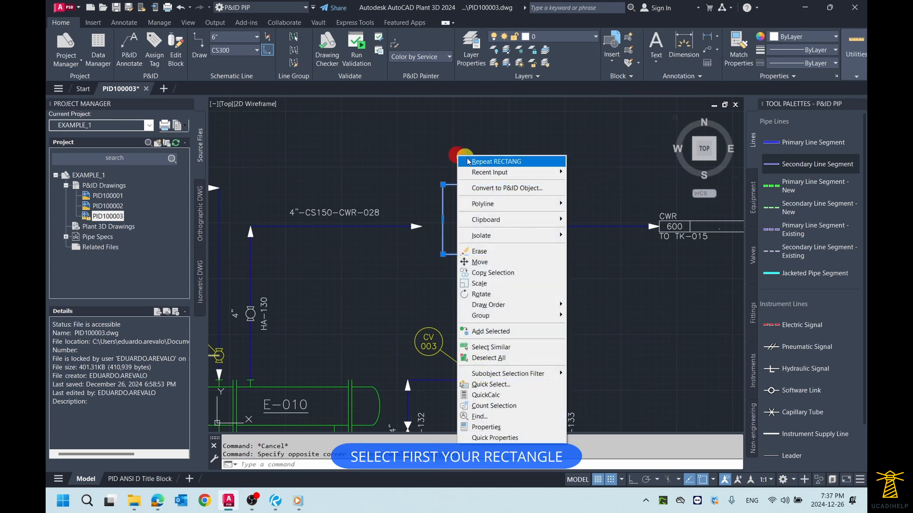
pyautogui.click(508, 188)
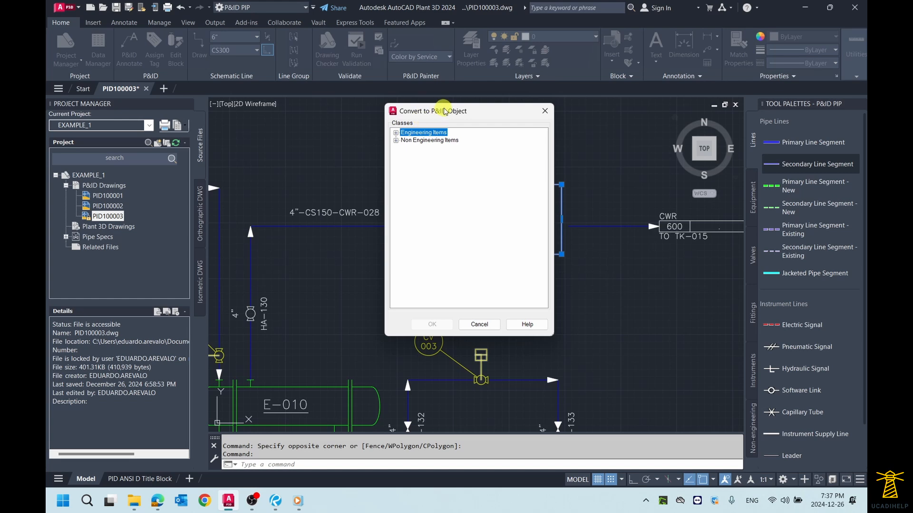
pyautogui.moveTo(452, 108); pyautogui.dragTo(604, 127)
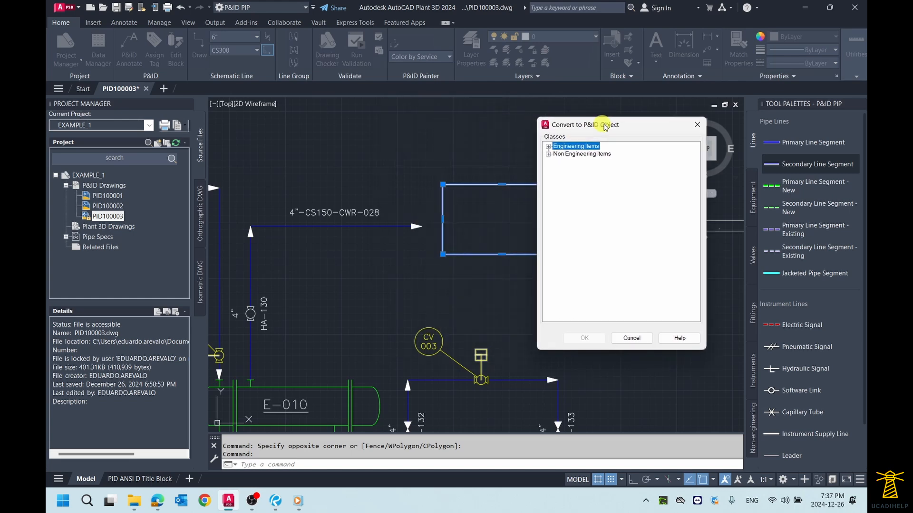
pyautogui.click(549, 147)
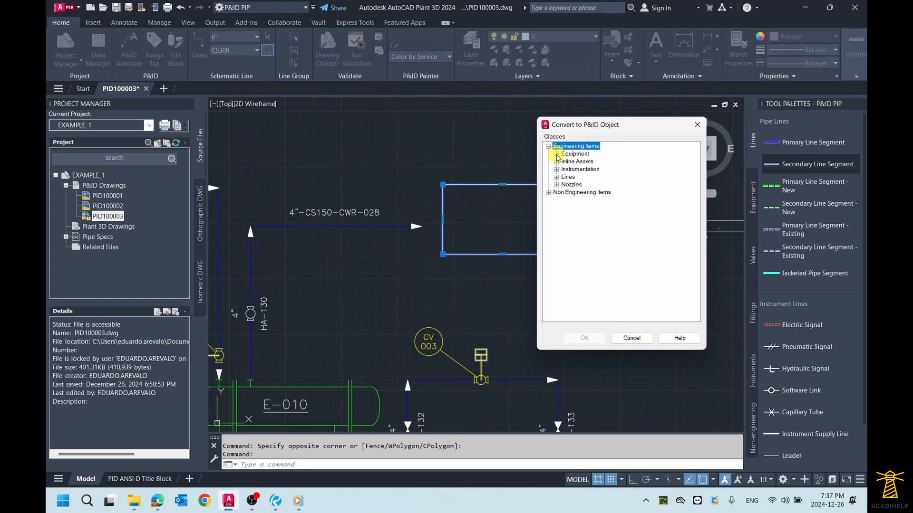
pyautogui.click(556, 155)
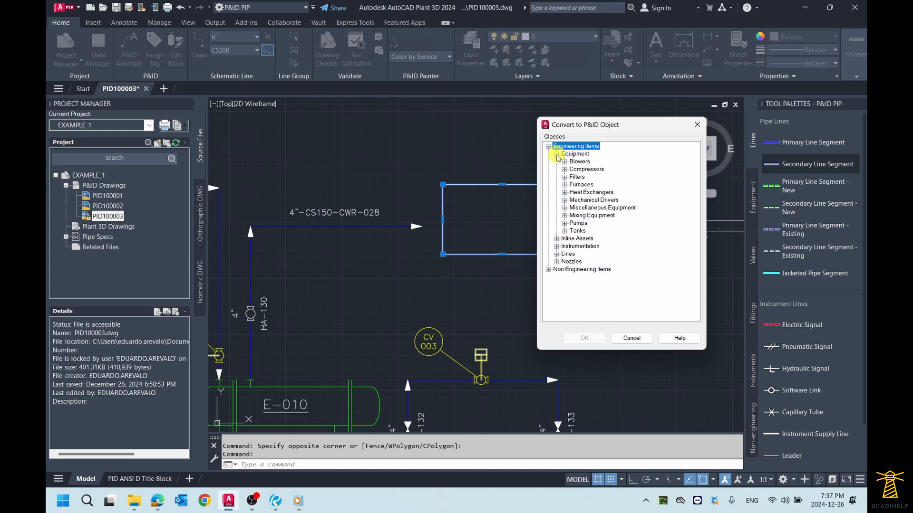
pyautogui.moveTo(606, 125); pyautogui.dragTo(586, 135)
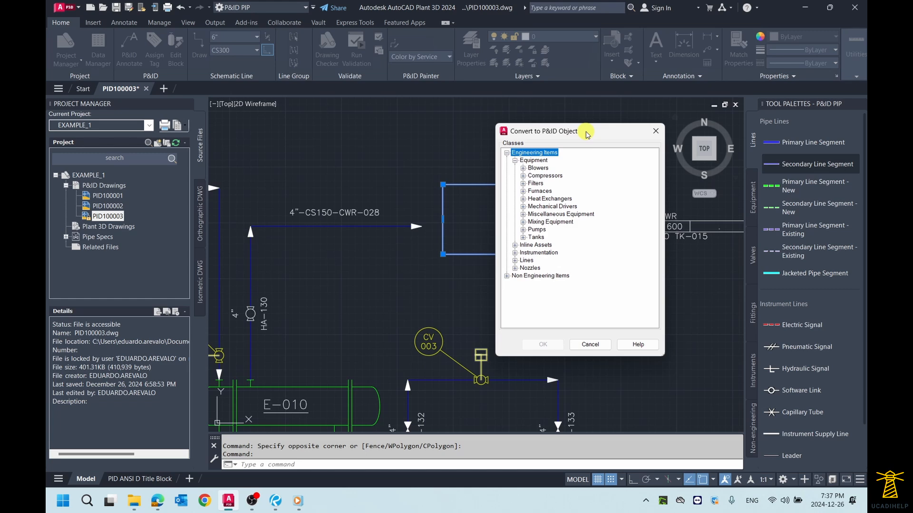
pyautogui.moveTo(587, 135); pyautogui.dragTo(582, 136)
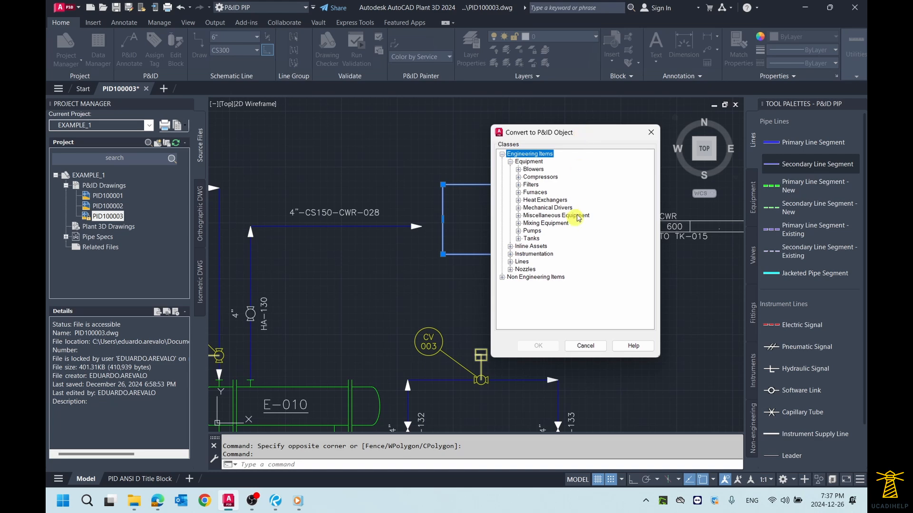
# - Convert the rectangle to an Inline Mixer from Inline Assets > Piping Specialty Items, with the insertion base point near its centre
pyautogui.click(510, 247)
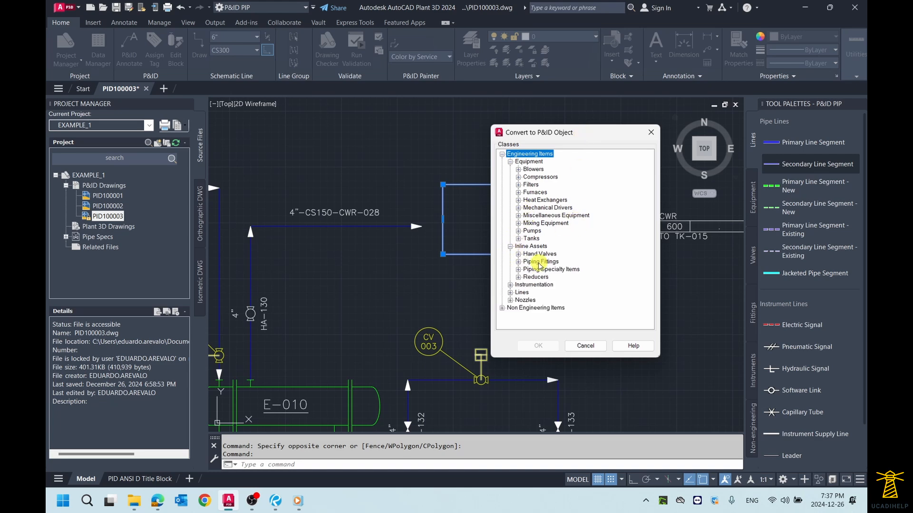
pyautogui.click(517, 262)
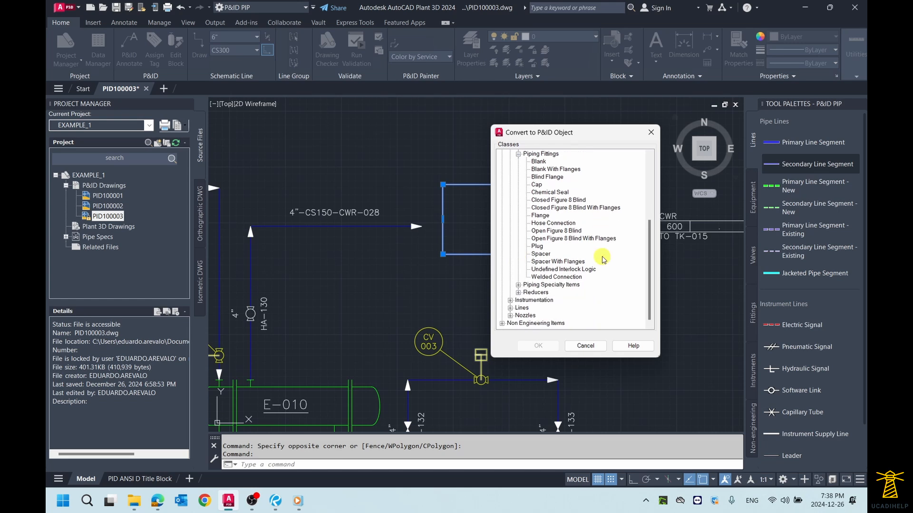
pyautogui.scroll(1, 603, 259)
pyautogui.scroll(-1, 603, 259)
pyautogui.click(519, 285)
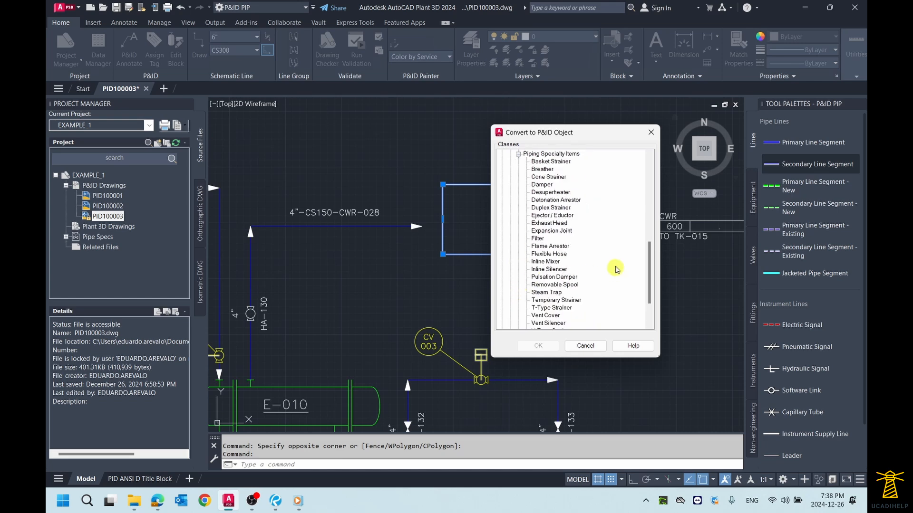
pyautogui.scroll(-1, 617, 272)
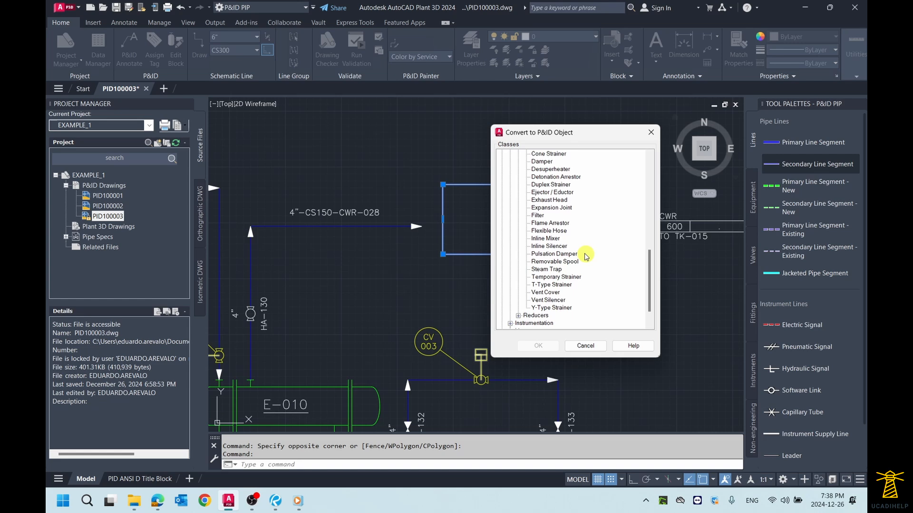
pyautogui.click(551, 238)
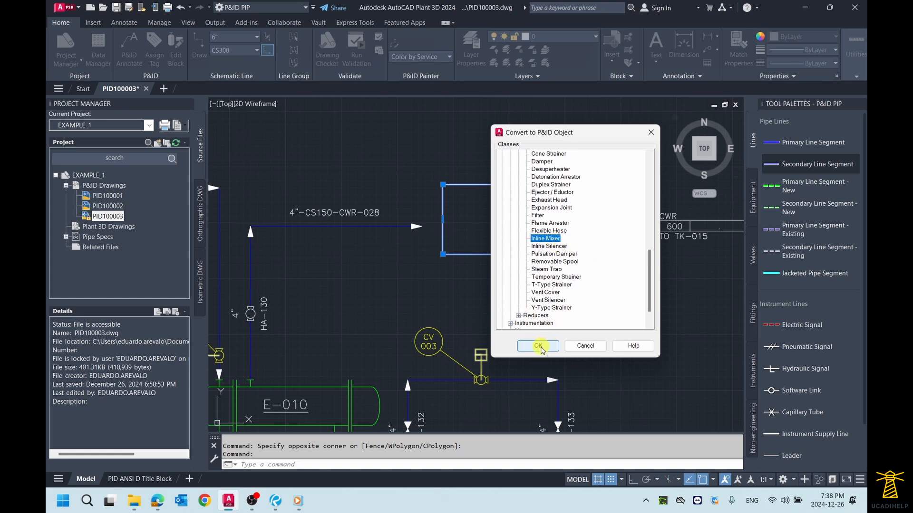
pyautogui.moveTo(567, 133); pyautogui.dragTo(595, 136)
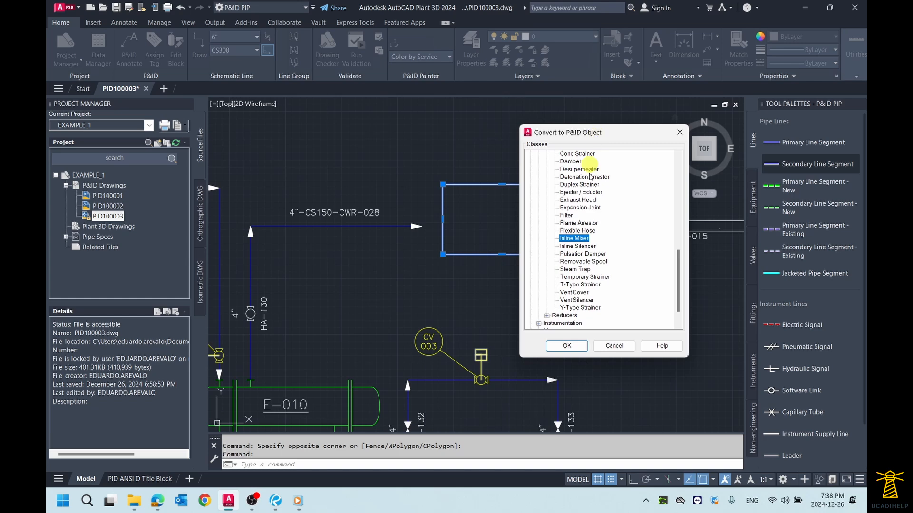
pyautogui.click(568, 346)
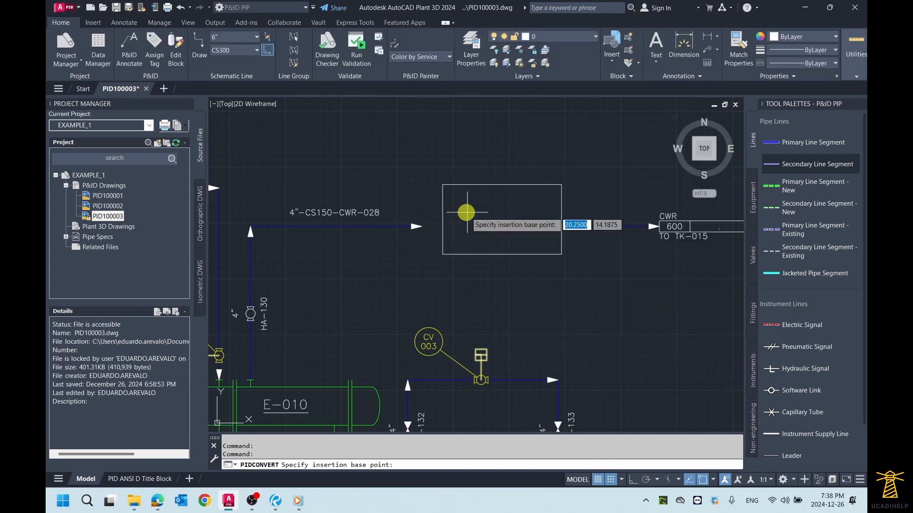
pyautogui.click(499, 218)
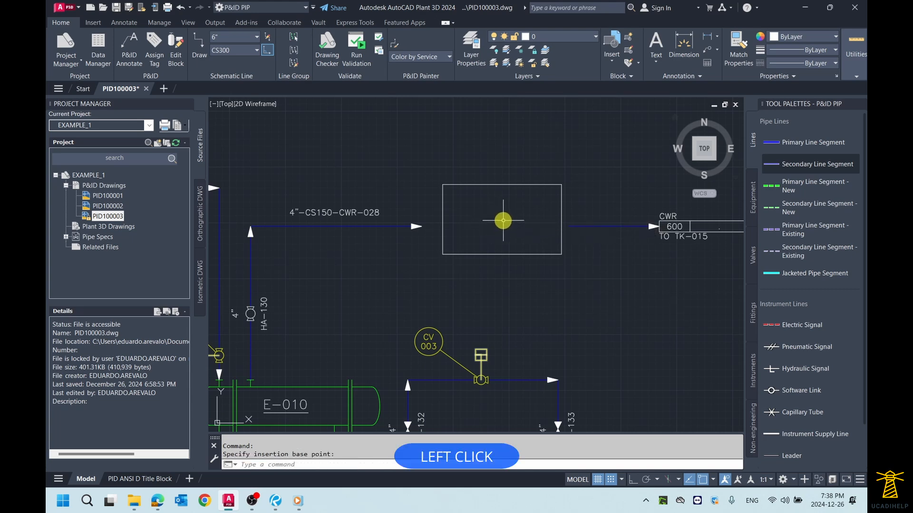
# - Examine the converted rectangle's class and tag information and the P&ID commands available for it, such as Assign Tag
pyautogui.rightClick(500, 221)
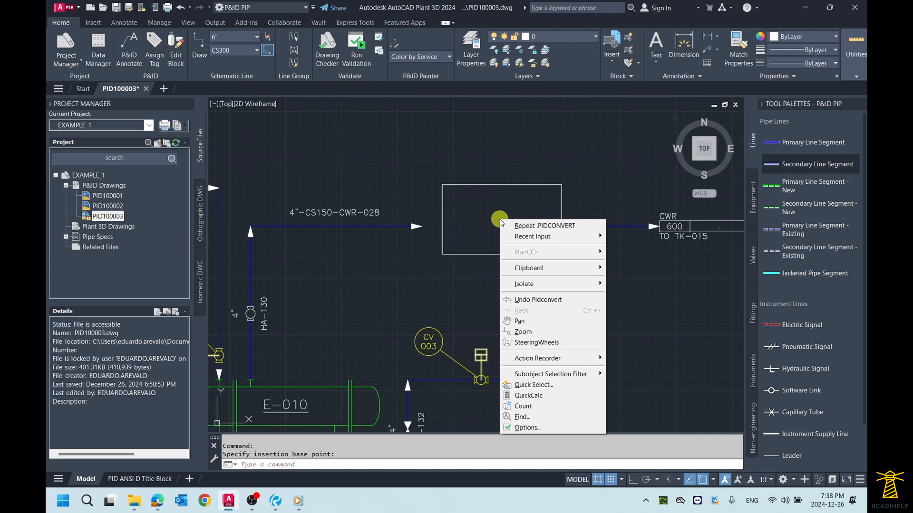
pyautogui.click(499, 218)
pyautogui.press('Escape')
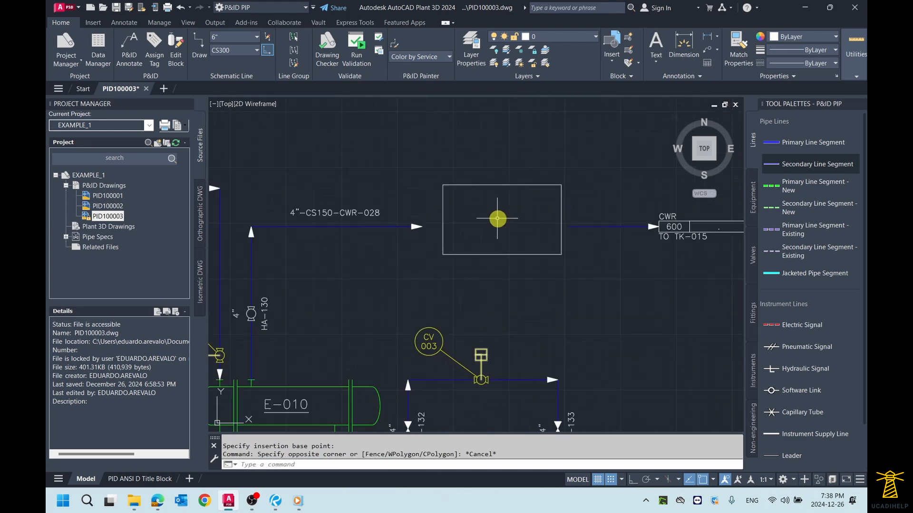
pyautogui.moveTo(497, 215); pyautogui.dragTo(510, 221, button='middle')
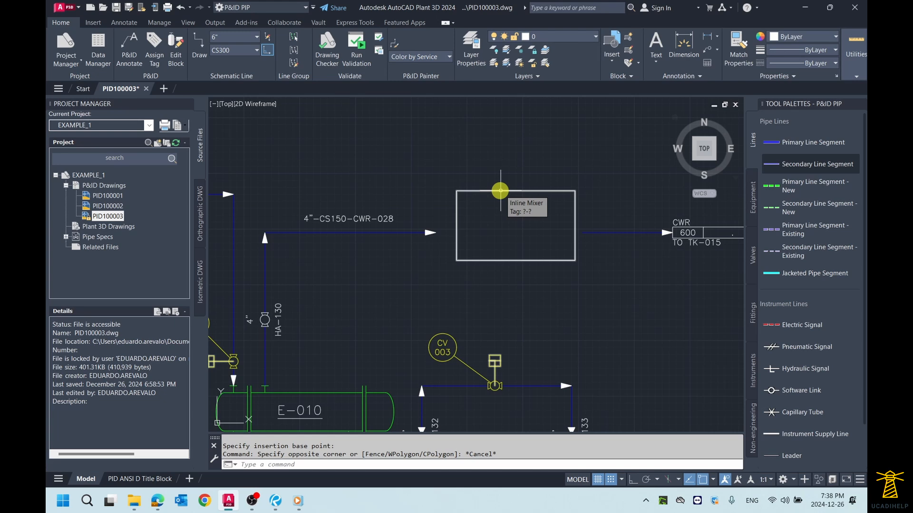
pyautogui.scroll(2, 477, 222)
pyautogui.scroll(-2, 441, 235)
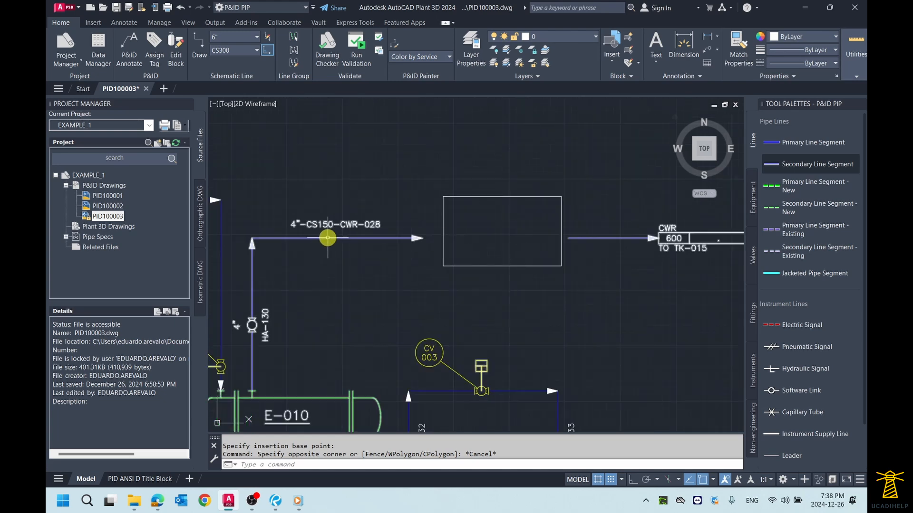
pyautogui.moveTo(328, 238); pyautogui.dragTo(398, 243, button='middle')
pyautogui.scroll(2, 429, 244)
pyautogui.click(563, 188)
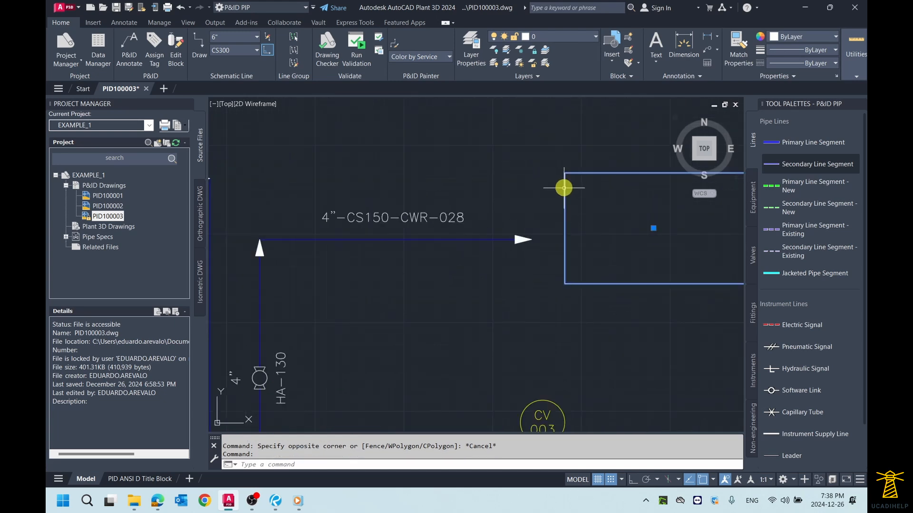
pyautogui.rightClick(564, 190)
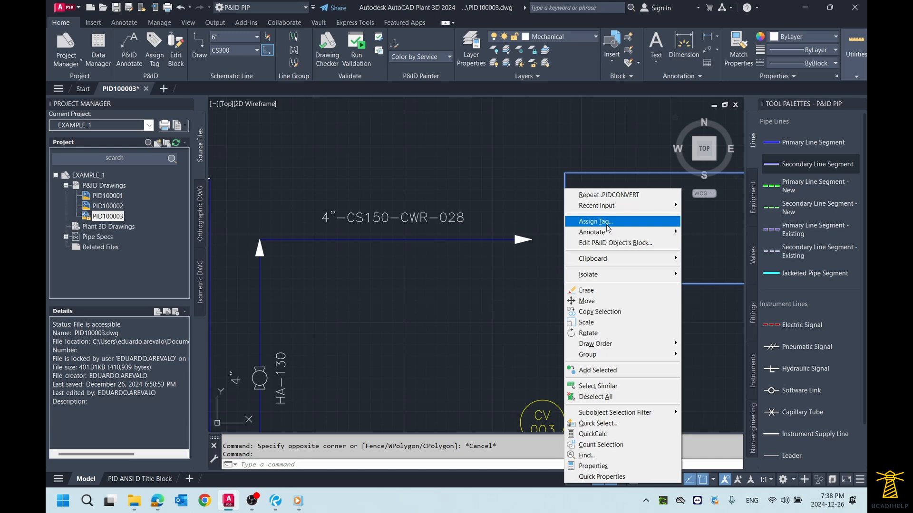
pyautogui.press('Escape')
pyautogui.press('Escape')
pyautogui.moveTo(605, 224)
pyautogui.mouseDown(button='middle')
pyautogui.moveTo(591, 228)
pyautogui.moveTo(593, 220)
pyautogui.mouseUp(button='middle')
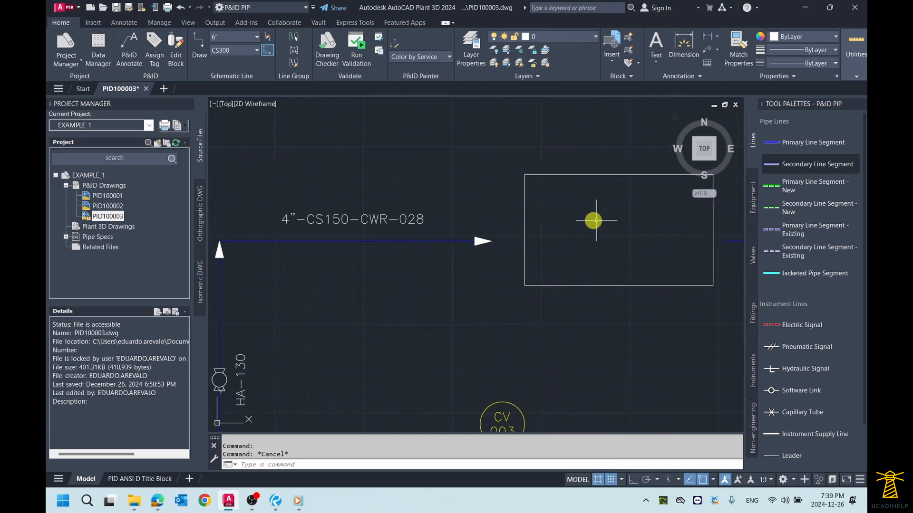
# - Stretch the end point of the upstream CWR-028 segment horizontally by 0.375 to the near edge of the inline mixer
pyautogui.click(403, 241)
pyautogui.scroll(-2, 474, 248)
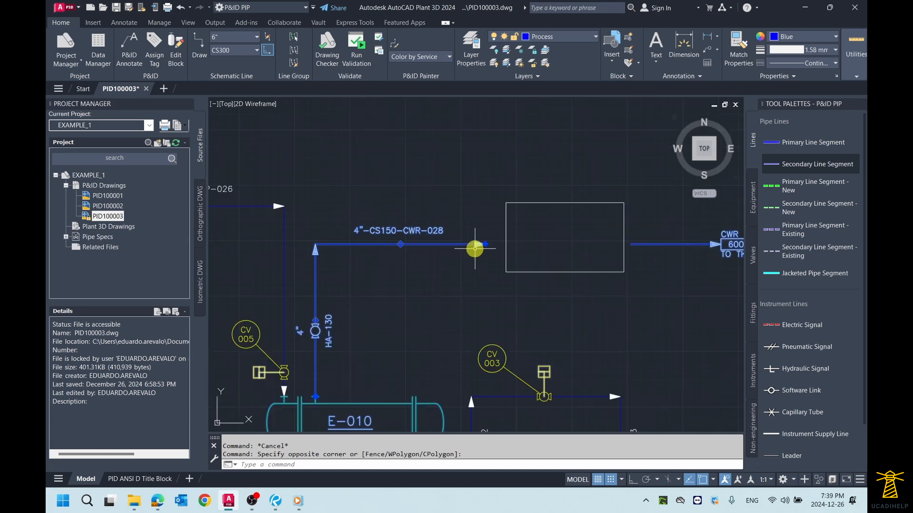
pyautogui.moveTo(527, 255); pyautogui.dragTo(504, 253, button='middle')
pyautogui.scroll(2, 431, 232)
pyautogui.scroll(-2, 430, 232)
pyautogui.moveTo(433, 232); pyautogui.dragTo(459, 229, button='middle')
pyautogui.scroll(2, 458, 229)
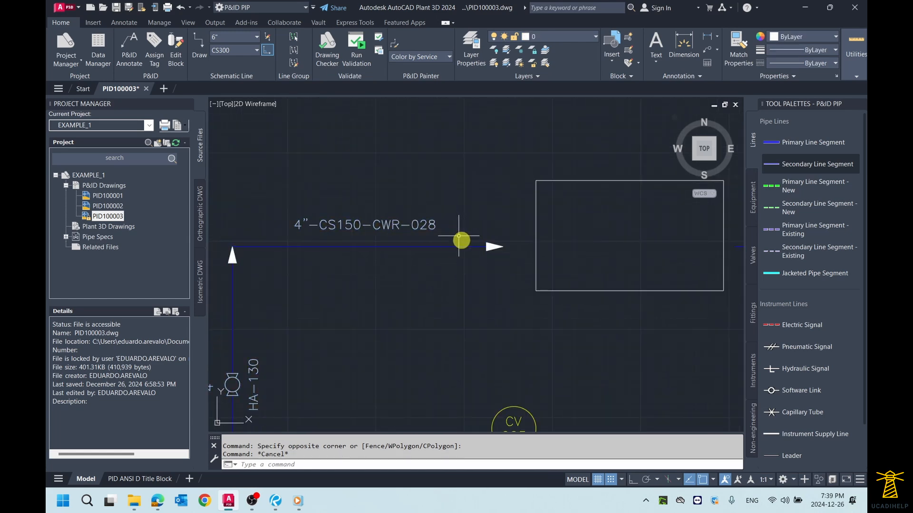
pyautogui.scroll(2, 511, 244)
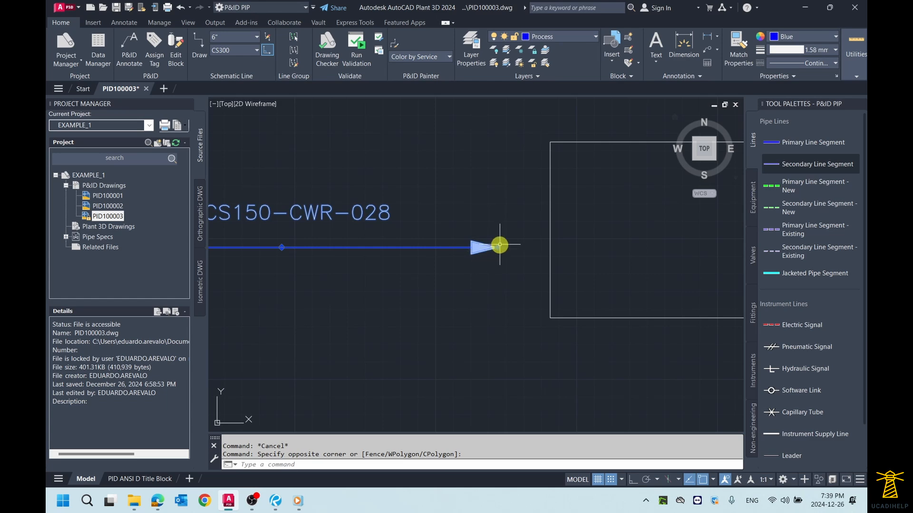
pyautogui.click(497, 247)
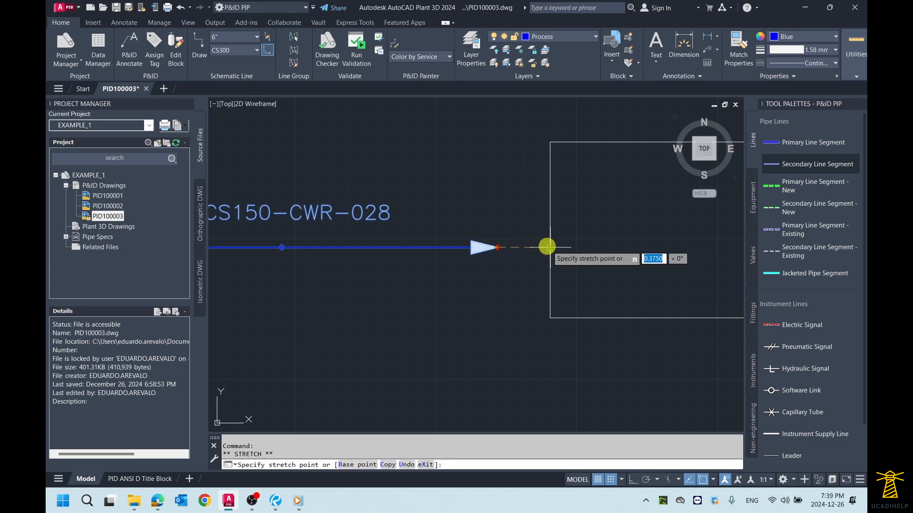
pyautogui.click(545, 247)
pyautogui.scroll(-2, 527, 246)
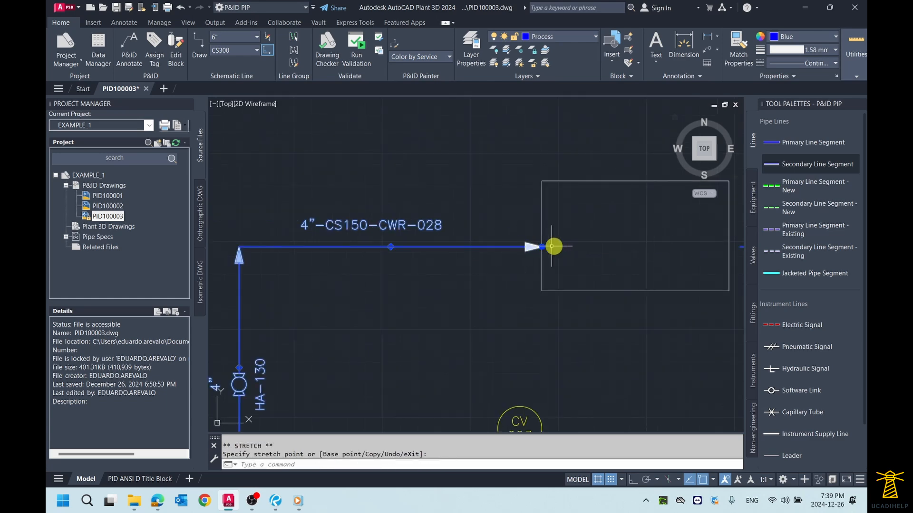
pyautogui.scroll(2, 528, 246)
pyautogui.scroll(2, 522, 244)
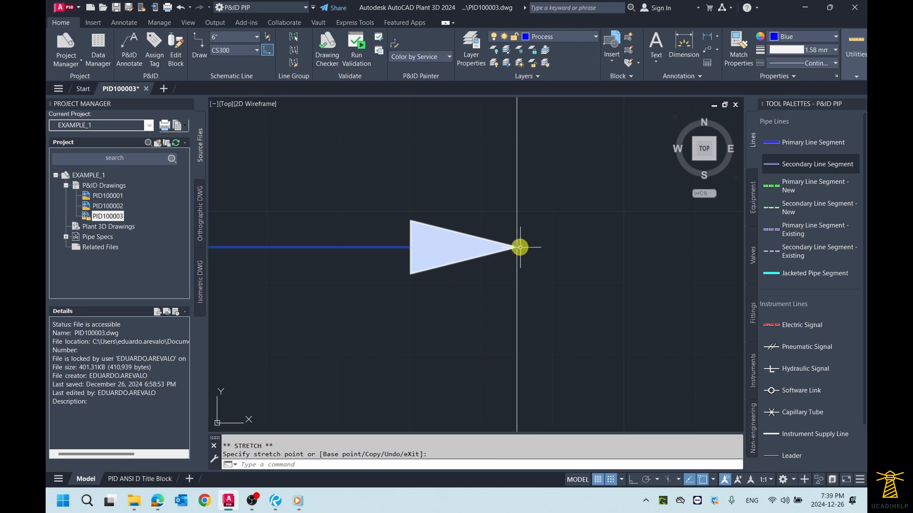
pyautogui.scroll(-3, 529, 247)
pyautogui.press('Escape')
# - Select the upstream CWR-028 segment and examine its From and To information and its connection to the inline mixer
pyautogui.moveTo(624, 245); pyautogui.dragTo(521, 251, button='middle')
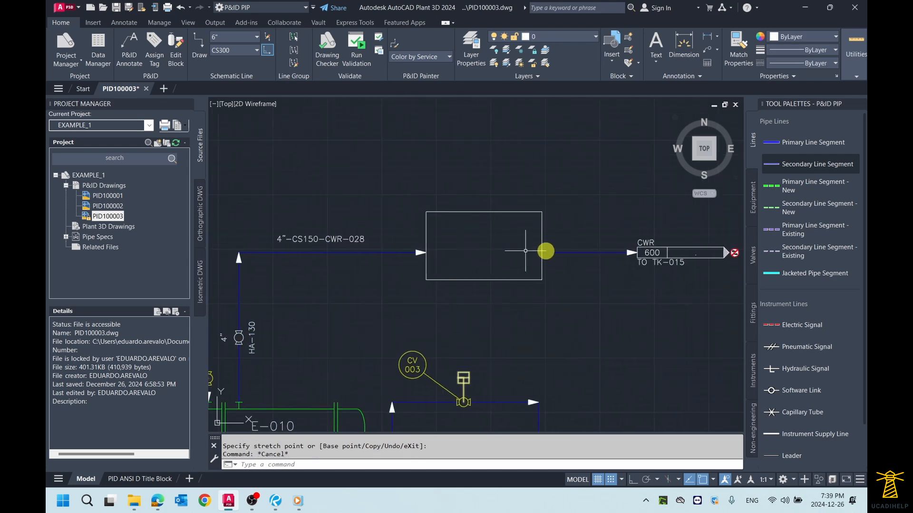
pyautogui.scroll(2, 556, 253)
pyautogui.press('Escape')
pyautogui.click(312, 254)
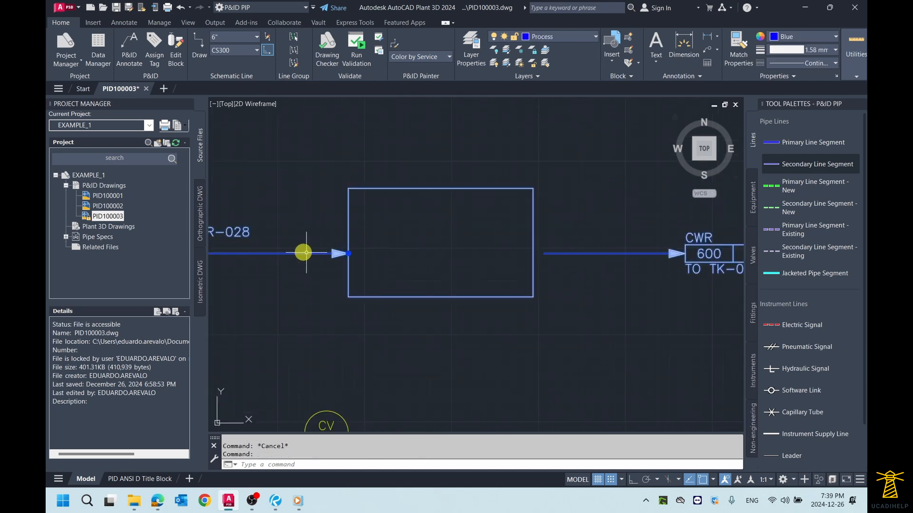
pyautogui.moveTo(301, 252); pyautogui.dragTo(423, 251, button='middle')
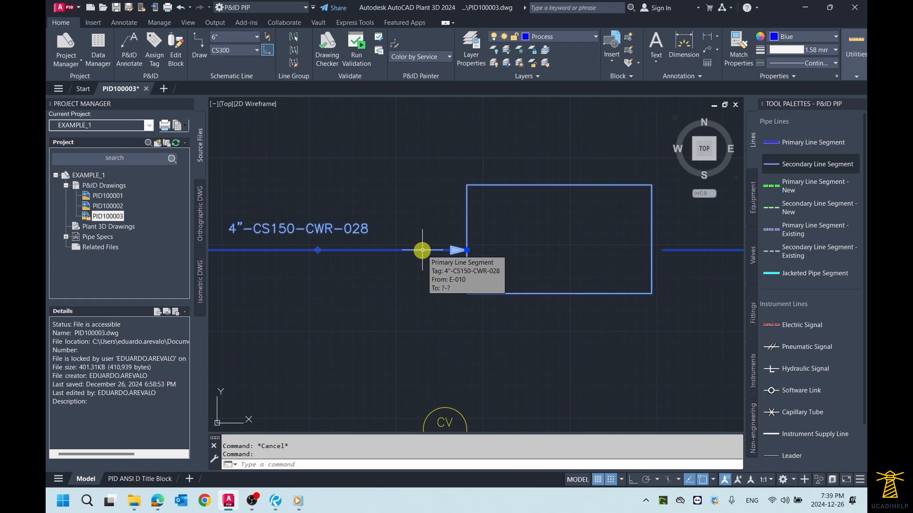
pyautogui.scroll(-4, 422, 250)
pyautogui.scroll(2, 394, 260)
pyautogui.moveTo(357, 301); pyautogui.dragTo(367, 271, button='middle')
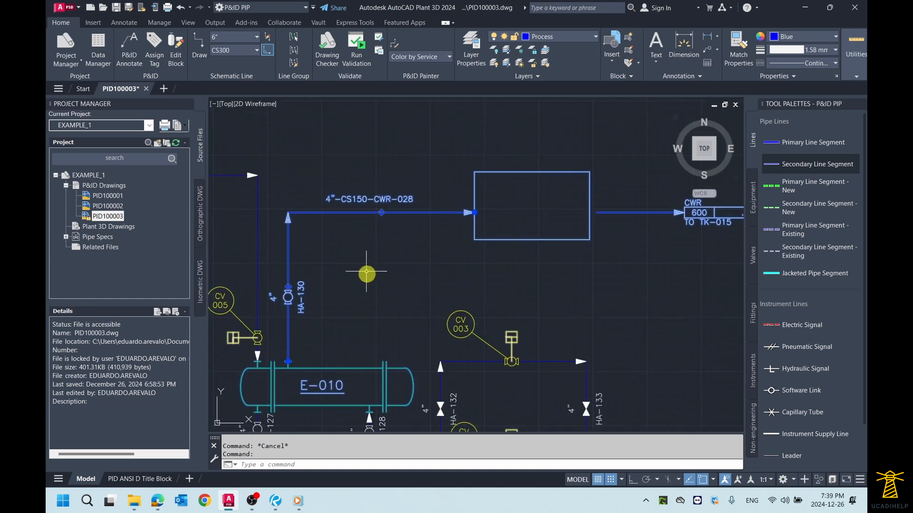
# - Stretch the start point of the downstream CWR-028 segment horizontally by 0.125 to the far edge of the inline mixer
pyautogui.scroll(2, 556, 214)
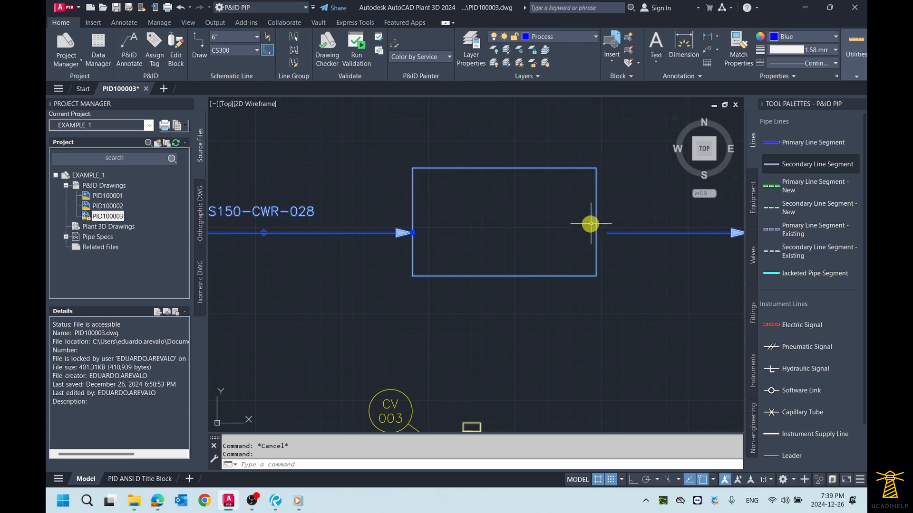
pyautogui.moveTo(589, 224); pyautogui.dragTo(518, 220, button='middle')
pyautogui.scroll(4, 559, 229)
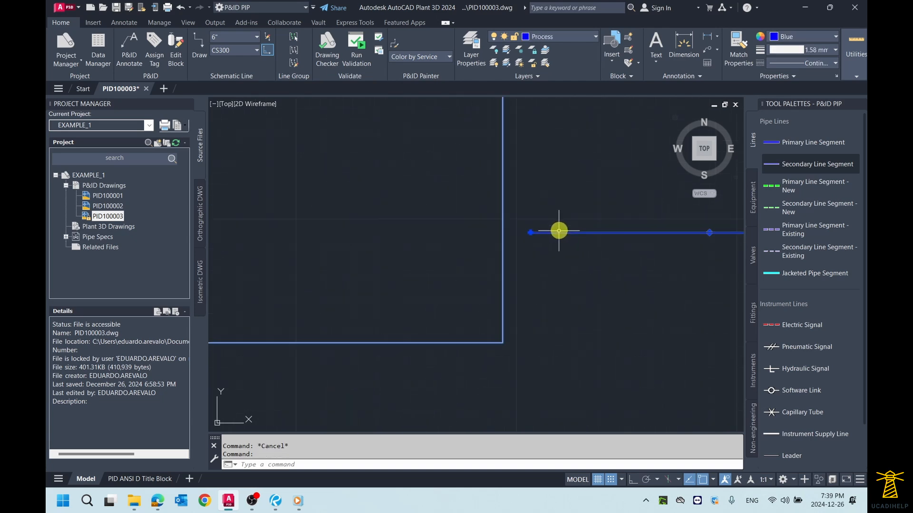
pyautogui.click(531, 232)
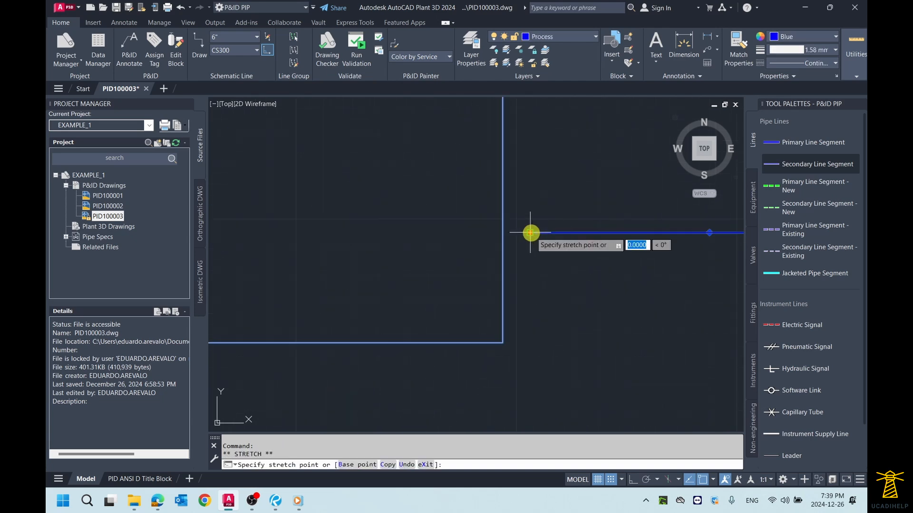
pyautogui.click(502, 232)
pyautogui.scroll(-4, 537, 227)
pyautogui.press('Escape')
pyautogui.press('Escape')
# - Examine the Schematic Line Edit commands available for the downstream CWR-028 segment
pyautogui.scroll(2, 489, 214)
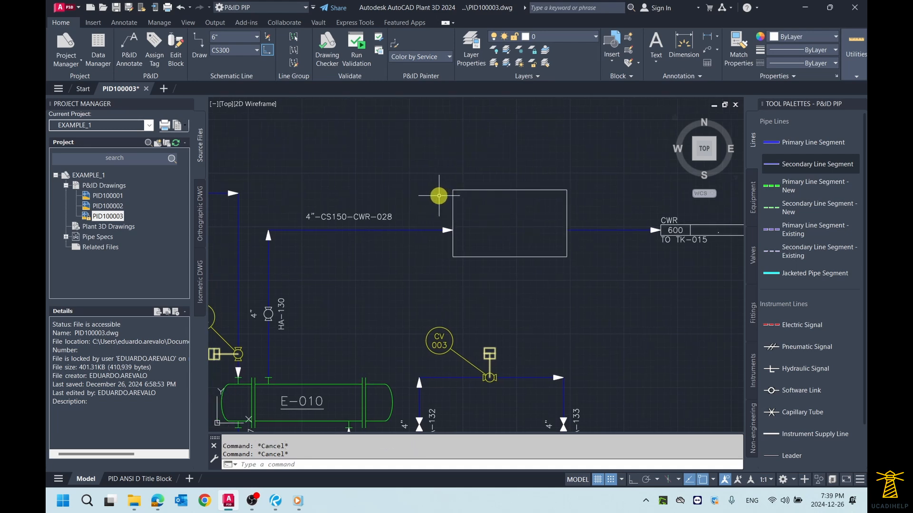
pyautogui.click(590, 231)
pyautogui.rightClick(589, 230)
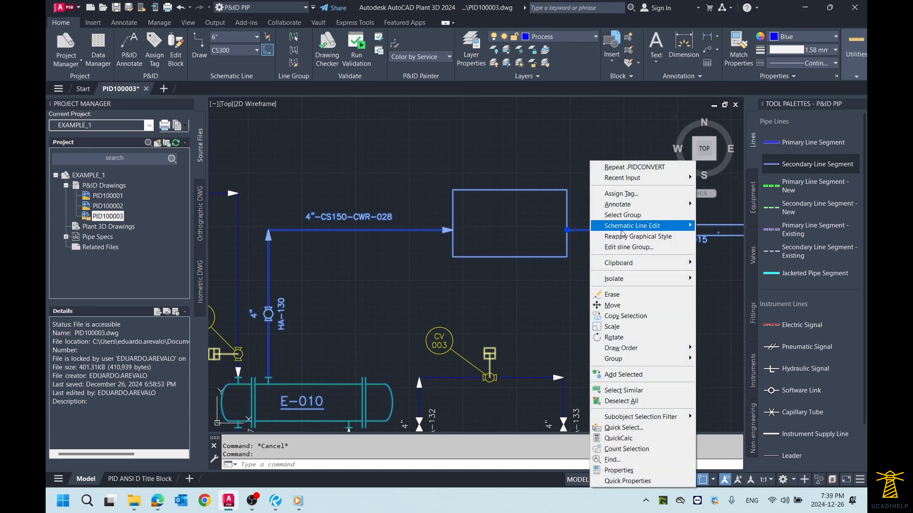
pyautogui.moveTo(623, 231)
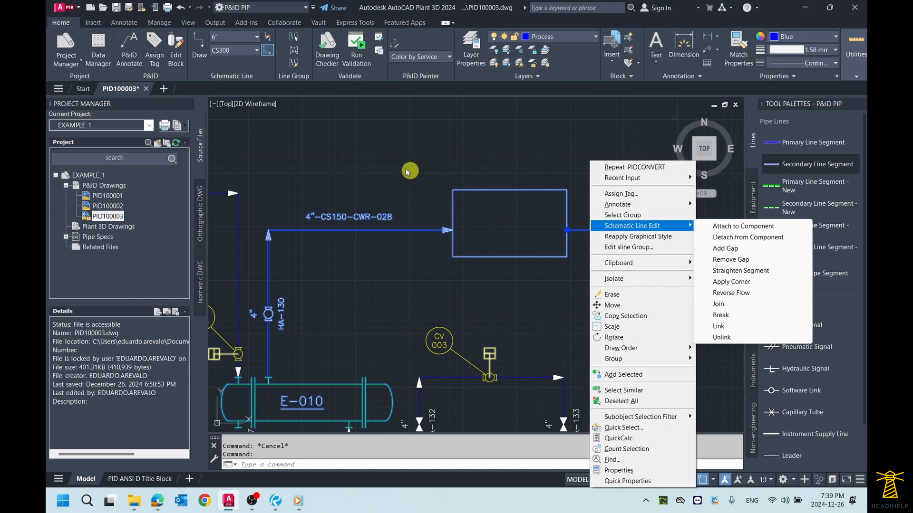
pyautogui.click(438, 163)
pyautogui.press('Escape')
pyautogui.press('Escape')
# - Delete the inline mixer from between the two CWR-028 line segments
pyautogui.click(493, 193)
pyautogui.click(483, 171)
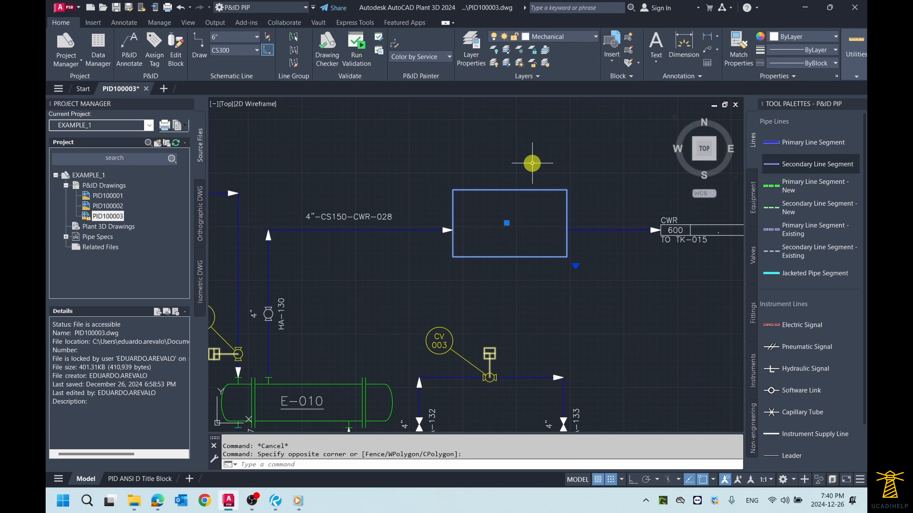
pyautogui.press('Delete')
# - Stretch the downstream CWR-028 segment's start point to the arrow tip ending the upstream segment, enabling the Node object snap
pyautogui.click(596, 255)
pyautogui.click(573, 212)
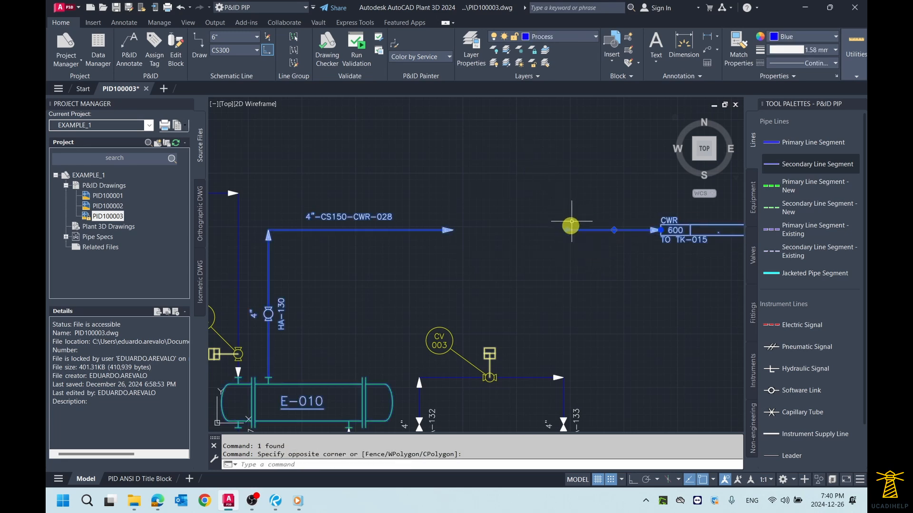
pyautogui.scroll(2, 571, 226)
pyautogui.click(574, 228)
pyautogui.scroll(3, 397, 228)
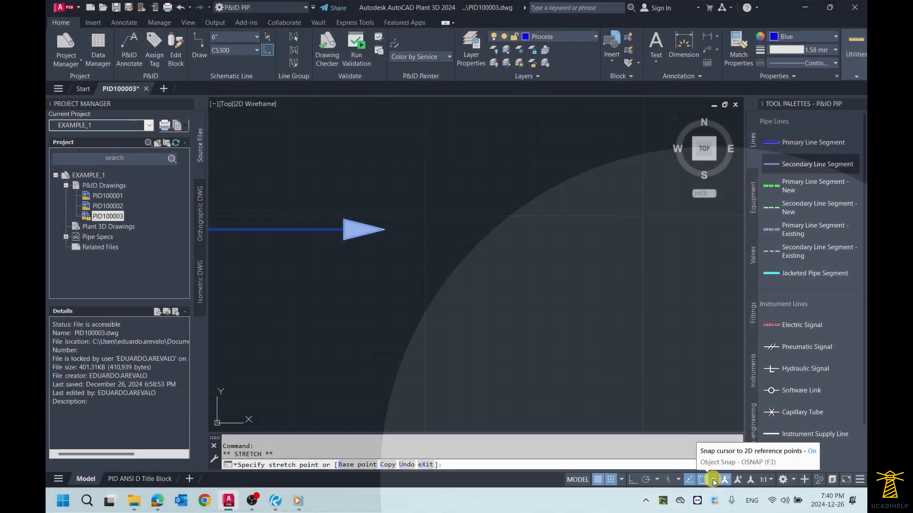
pyautogui.click(714, 480)
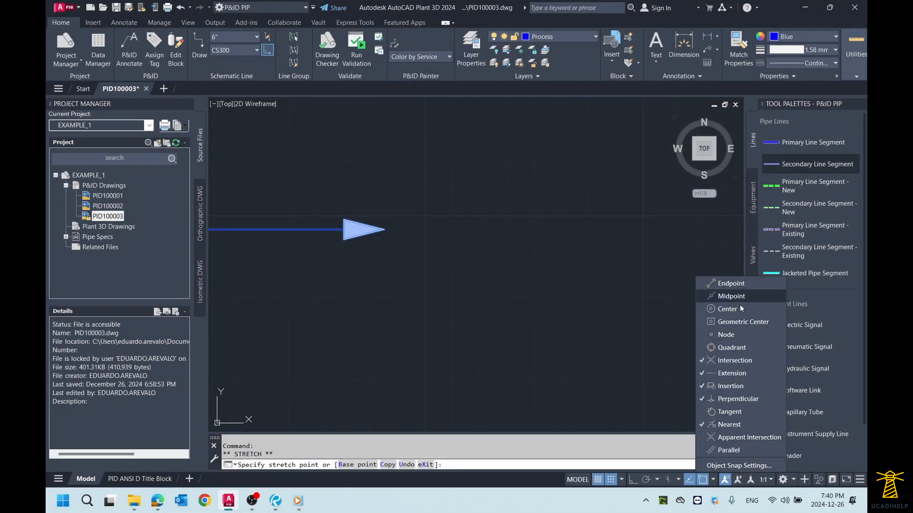
pyautogui.click(735, 336)
pyautogui.click(506, 238)
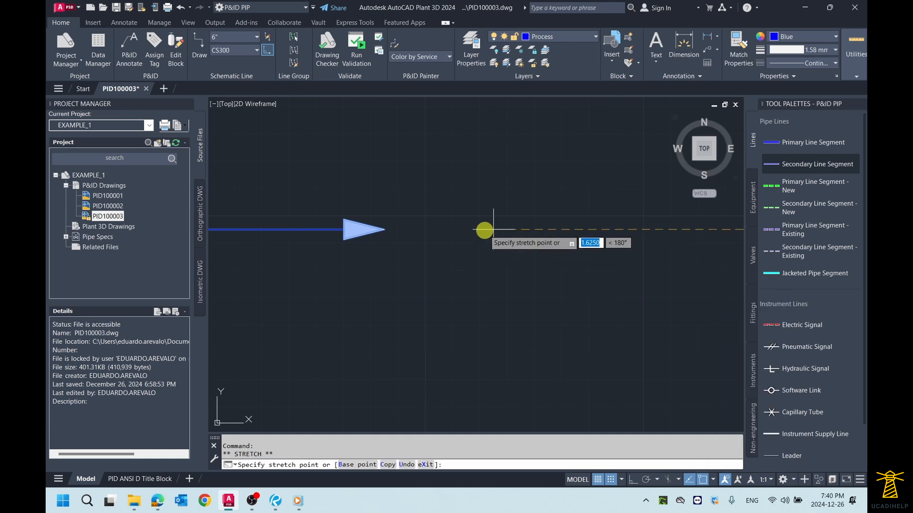
pyautogui.click(387, 225)
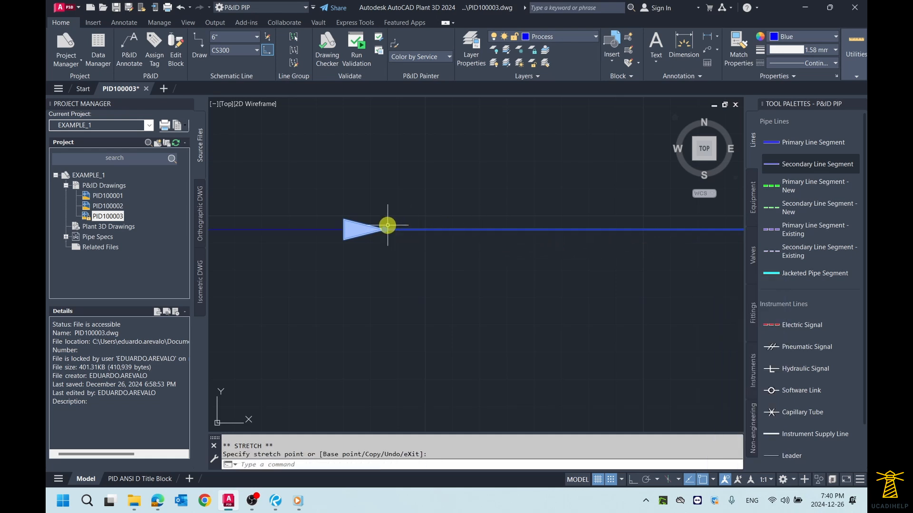
pyautogui.scroll(3, 456, 250)
pyautogui.scroll(-3, 456, 252)
pyautogui.scroll(4, 446, 245)
pyautogui.scroll(-3, 446, 245)
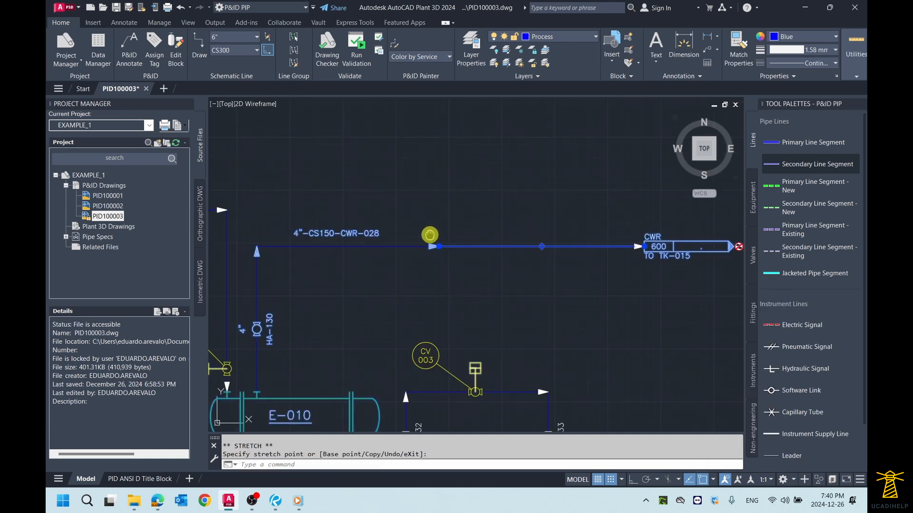
pyautogui.press('Escape')
pyautogui.press('Escape')
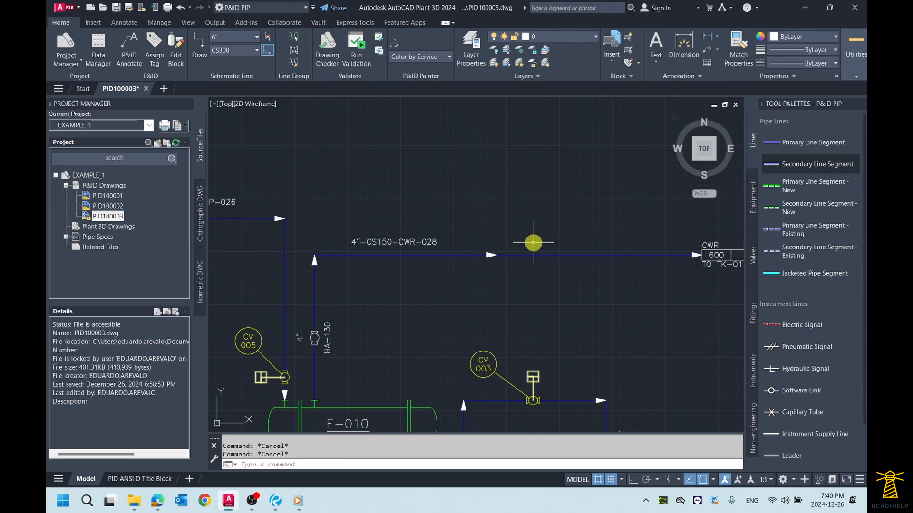
pyautogui.press('Escape')
pyautogui.press('Escape')
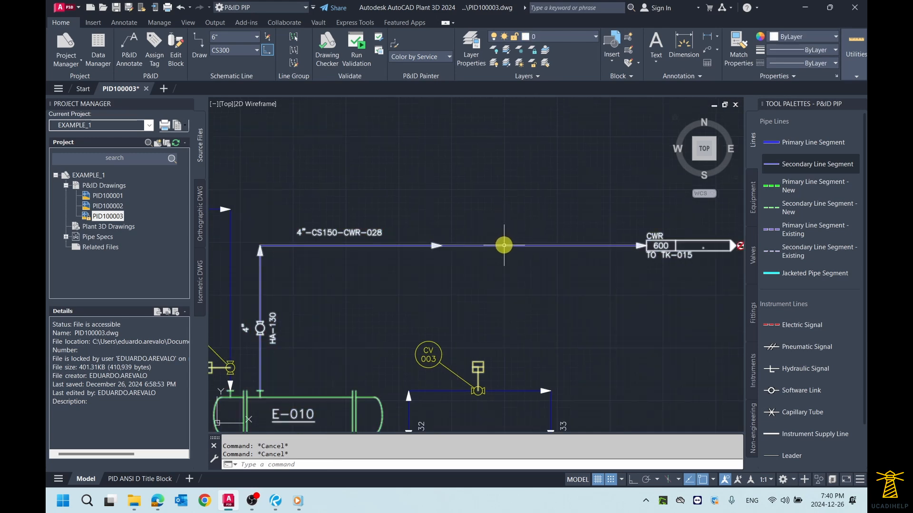
# - Join the downstream and upstream CWR-028 segments into one line with the Schematic Line Edit Join option
pyautogui.click(503, 244)
pyautogui.rightClick(502, 209)
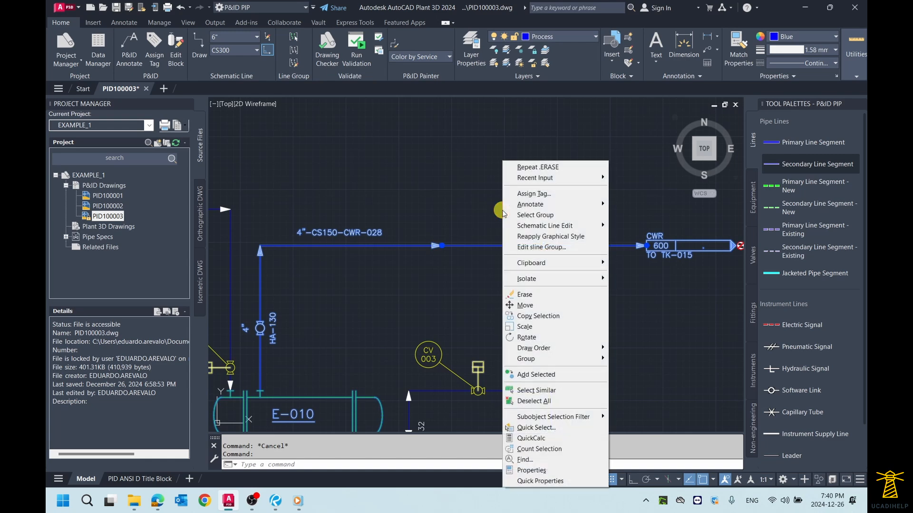
pyautogui.moveTo(537, 229)
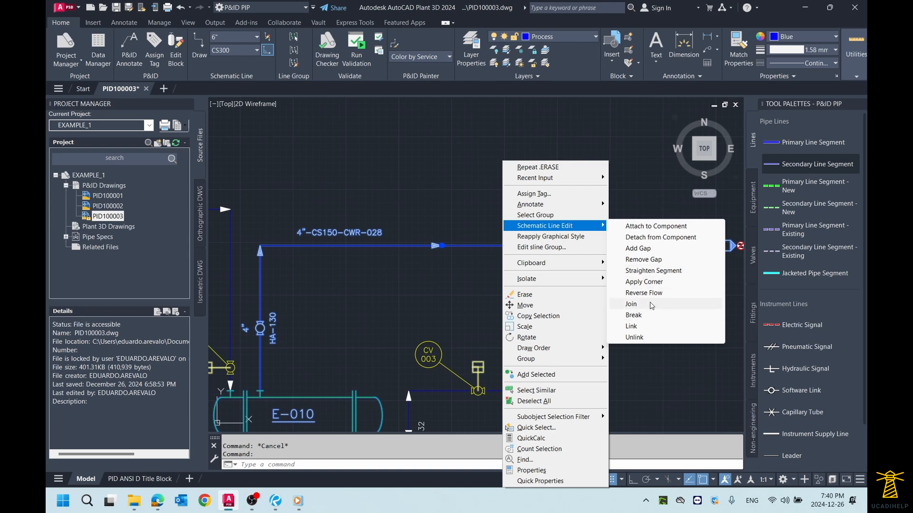
pyautogui.click(650, 305)
pyautogui.scroll(2, 470, 293)
pyautogui.scroll(-2, 468, 289)
pyautogui.moveTo(432, 284); pyautogui.dragTo(474, 274, button='middle')
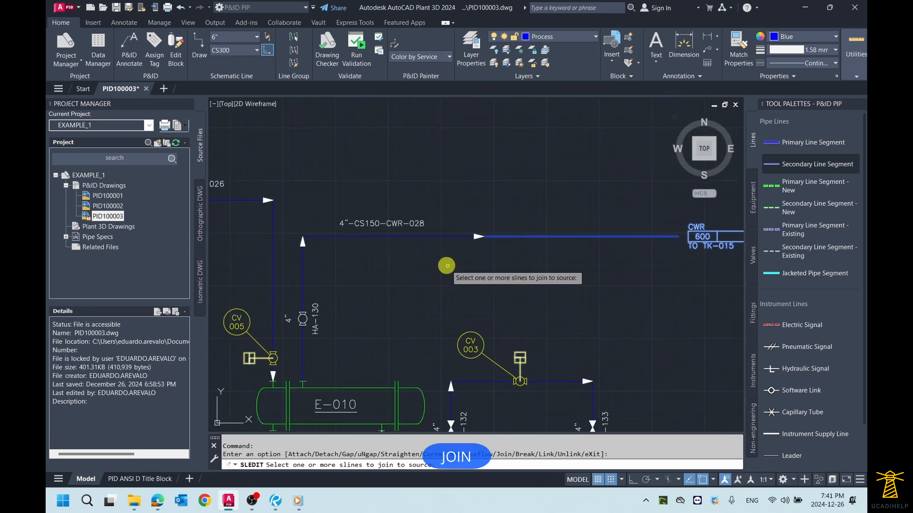
pyautogui.click(441, 236)
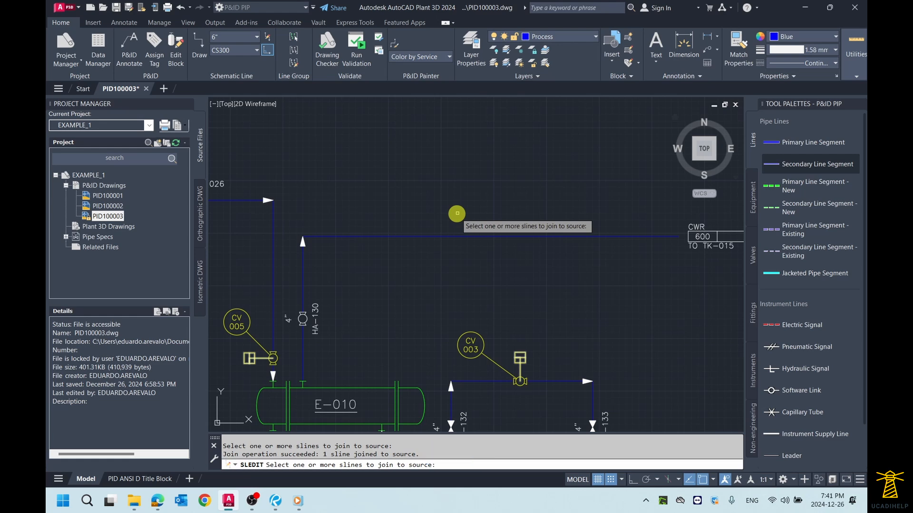
pyautogui.press('Return')
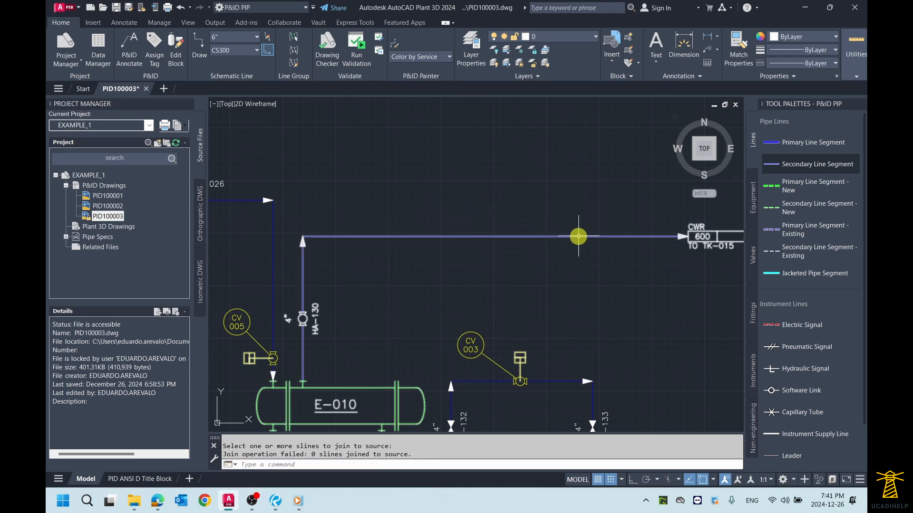
# - Annotate the joined line with its Pipeline Tag, placed just above the horizontal run
pyautogui.moveTo(578, 236)
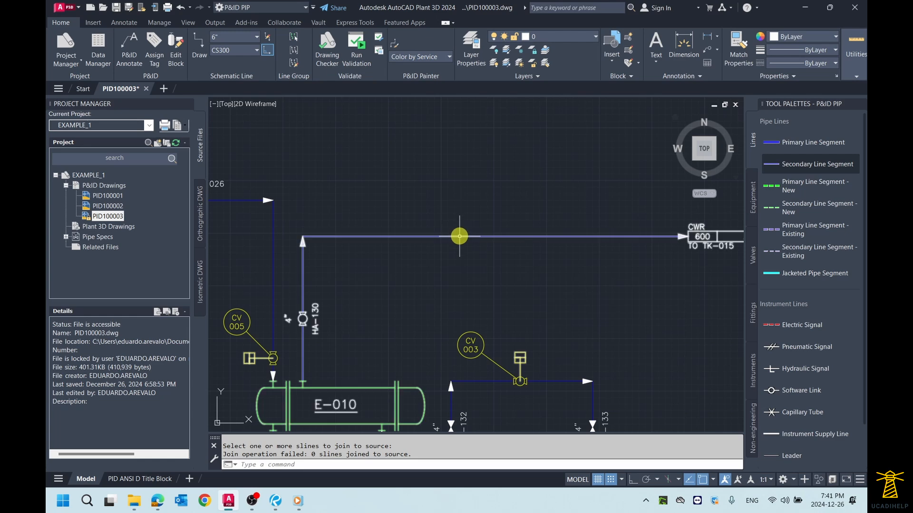
pyautogui.moveTo(413, 236)
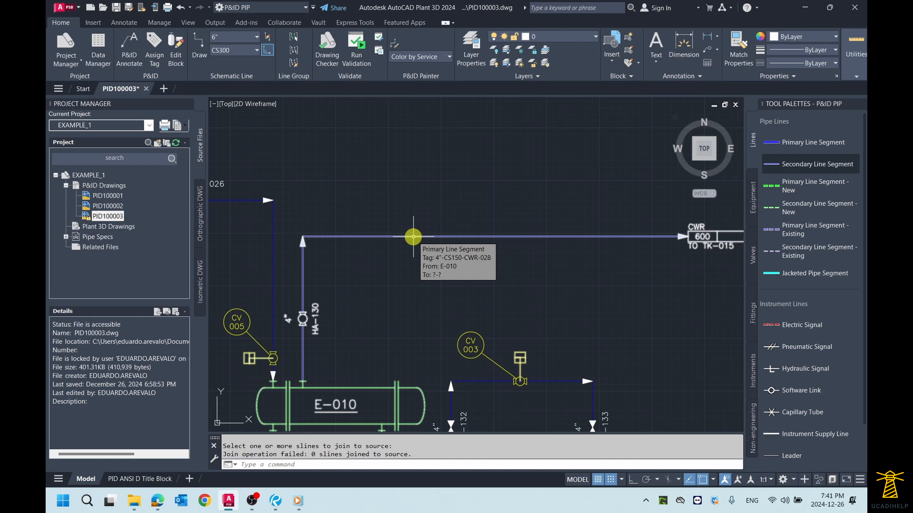
pyautogui.rightClick(473, 236)
pyautogui.moveTo(540, 204)
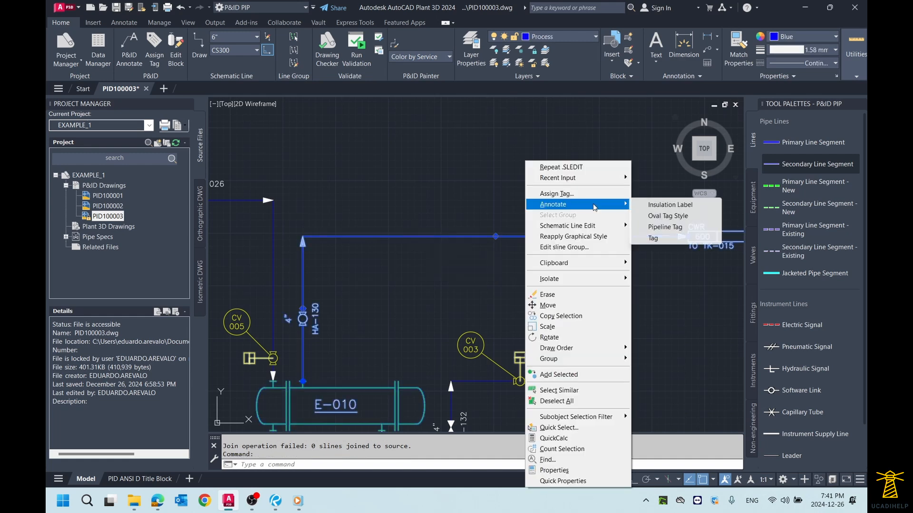
pyautogui.click(665, 226)
pyautogui.click(506, 222)
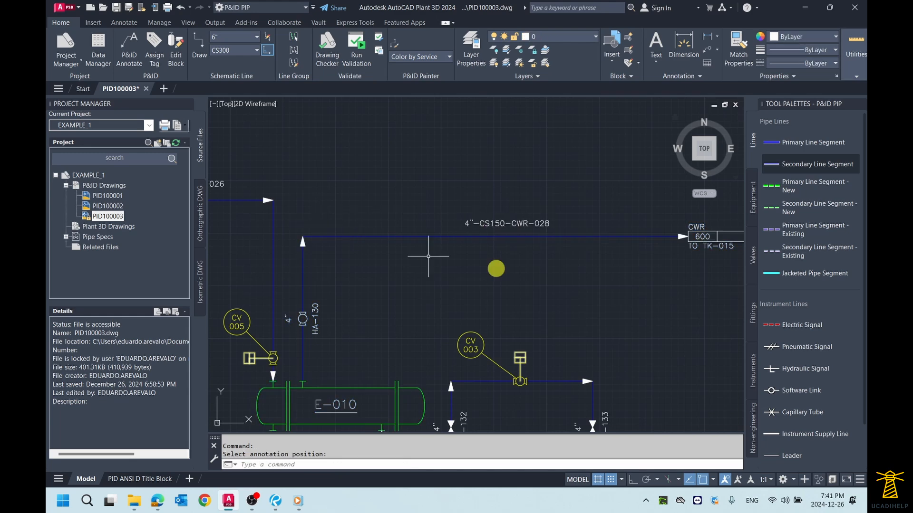
pyautogui.scroll(-2, 584, 254)
pyautogui.scroll(-2, 584, 254)
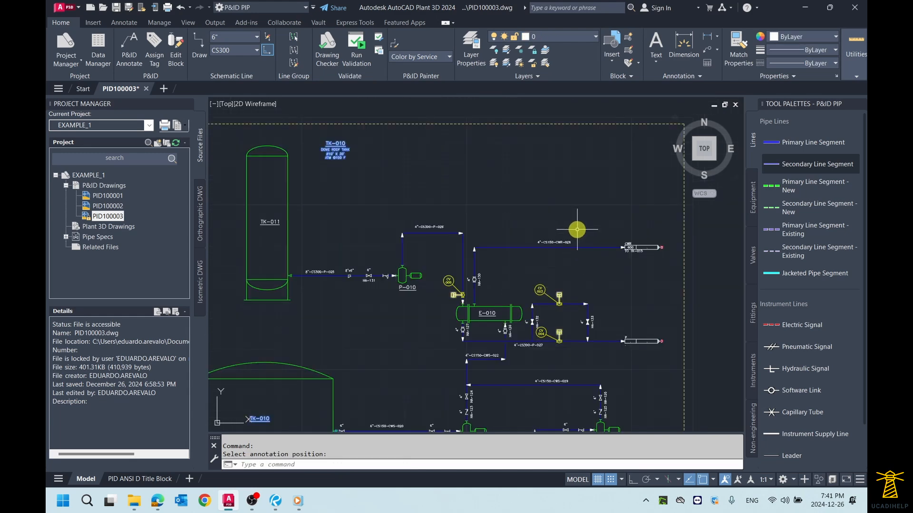